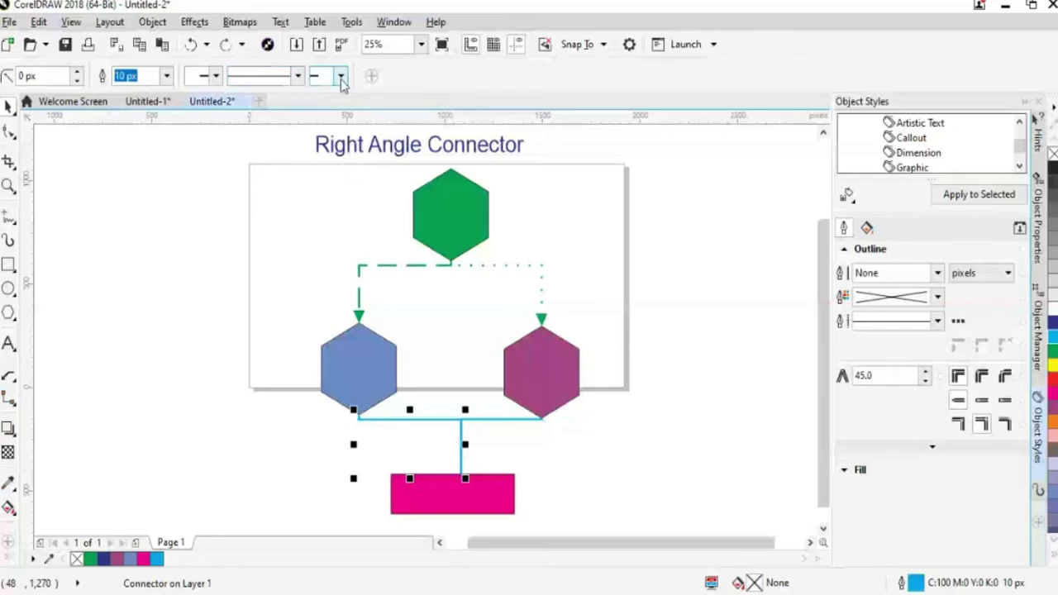
Add end arrowheads to the two blue connectors leading to the pink rectangle, and apply a dotted line style to the left one.
{"action": "left_click", "coordinate": [494, 426]}
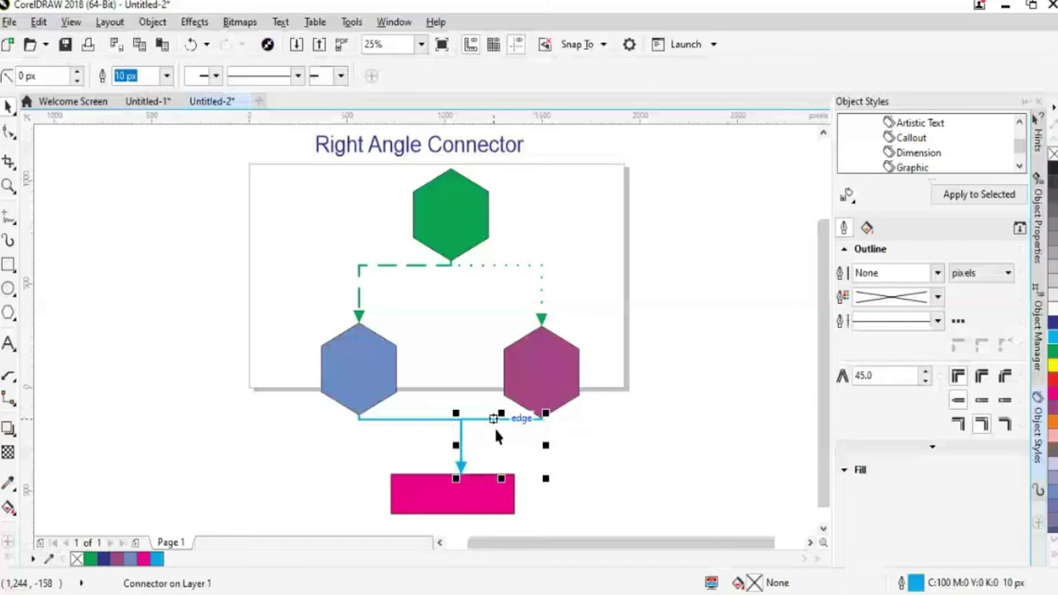
{"action": "left_click", "coordinate": [400, 449]}
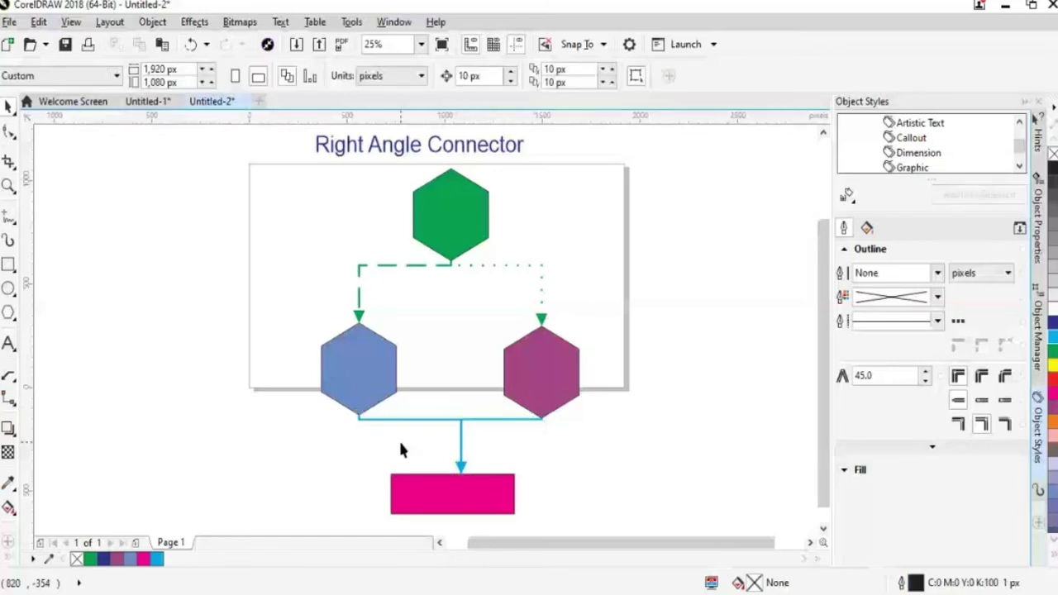
{"action": "key", "text": "Tab"}
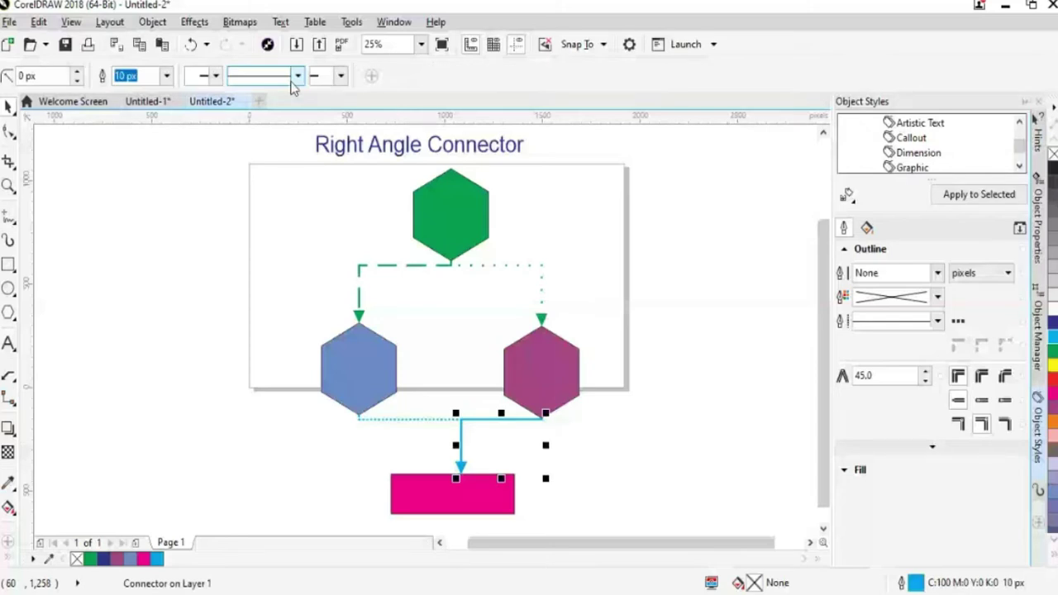
{"action": "key", "text": "Escape"}
Centre the "Rounded Right Angle Connector" subtitle beneath the "Connector Tools?" heading.
{"action": "scroll", "coordinate": [818, 428], "scroll_direction": "down", "scroll_amount": 1}
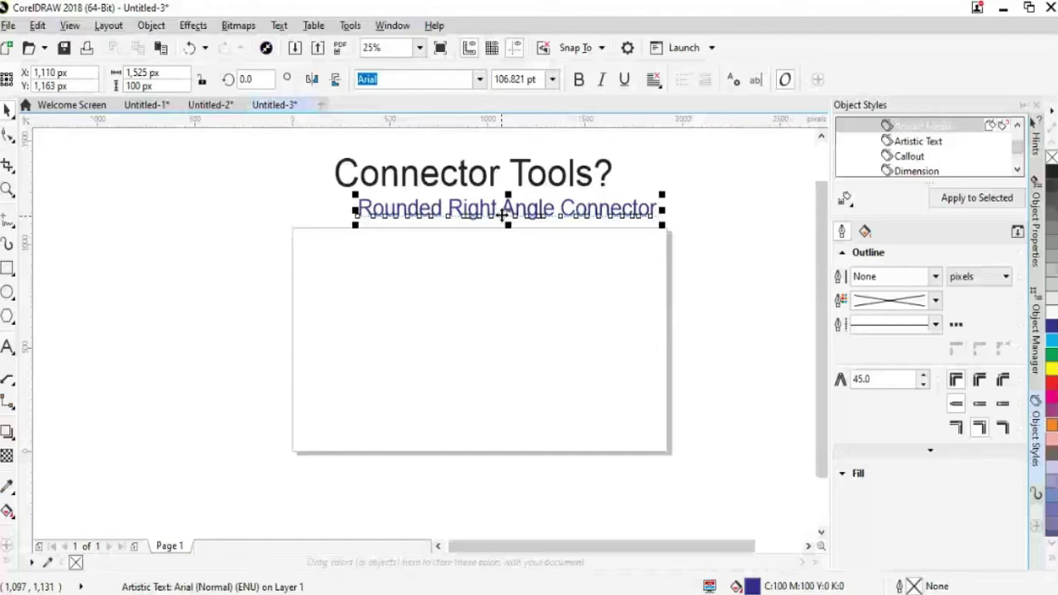
{"action": "left_click_drag", "start_coordinate": [502, 213], "coordinate": [466, 214]}
{"action": "left_click", "coordinate": [240, 444]}
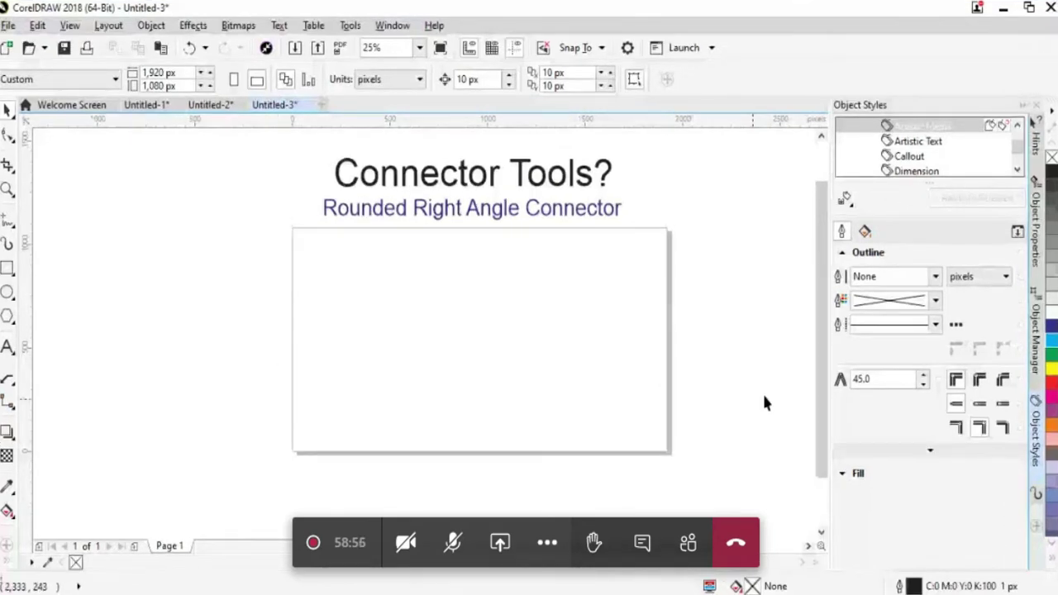
Draw a rectangle about 640 by 176 px near the page's upper edge and fill it green.
{"action": "scroll", "coordinate": [764, 402], "scroll_direction": "up", "scroll_amount": 1}
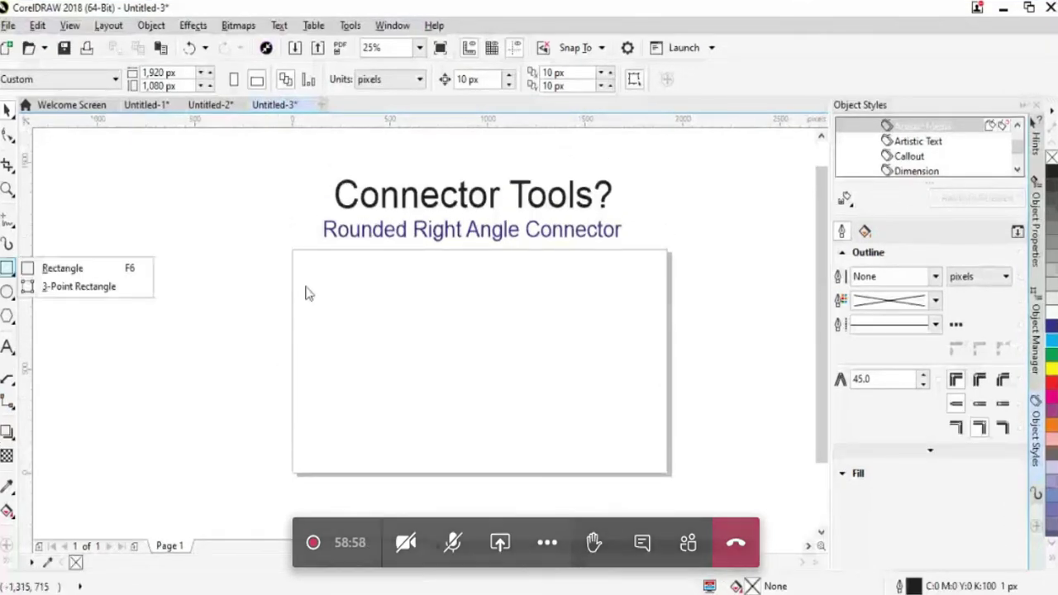
{"action": "left_click", "coordinate": [64, 269]}
{"action": "left_click", "coordinate": [6, 318]}
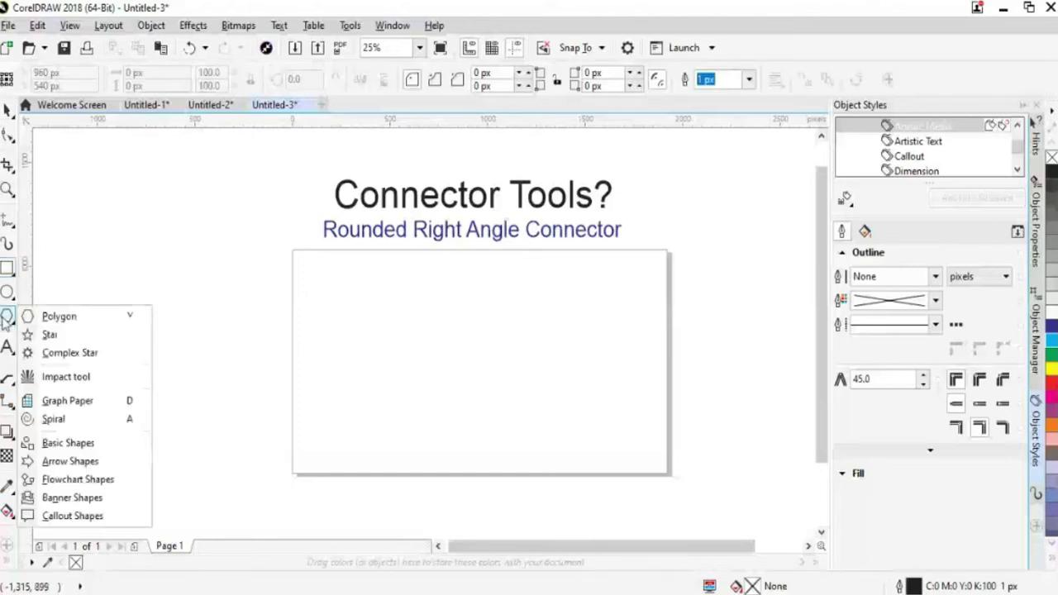
{"action": "left_click_drag", "start_coordinate": [414, 272], "coordinate": [433, 305]}
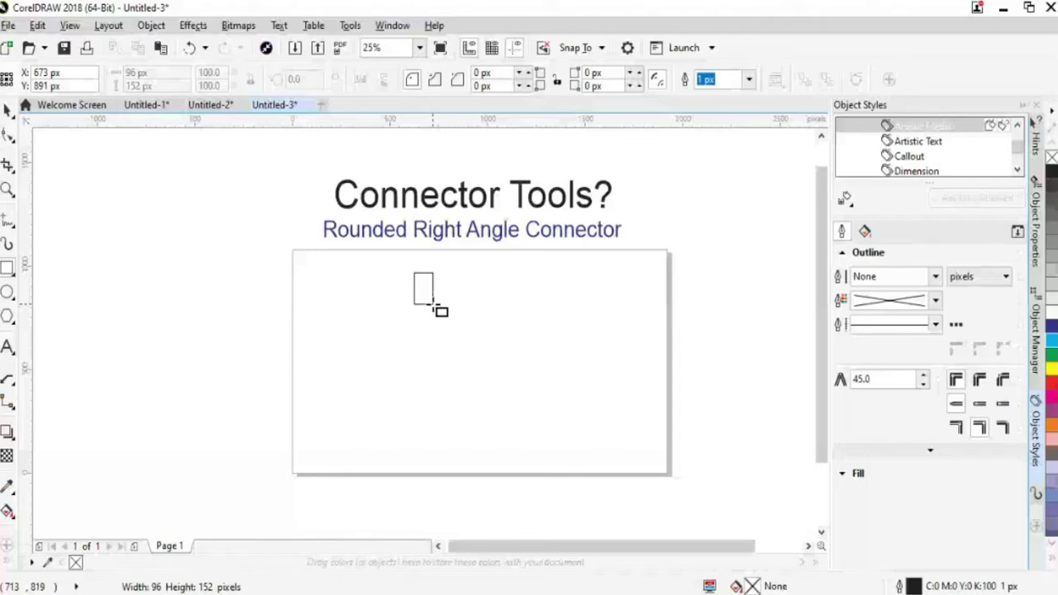
{"action": "left_click_drag", "start_coordinate": [431, 304], "coordinate": [542, 309]}
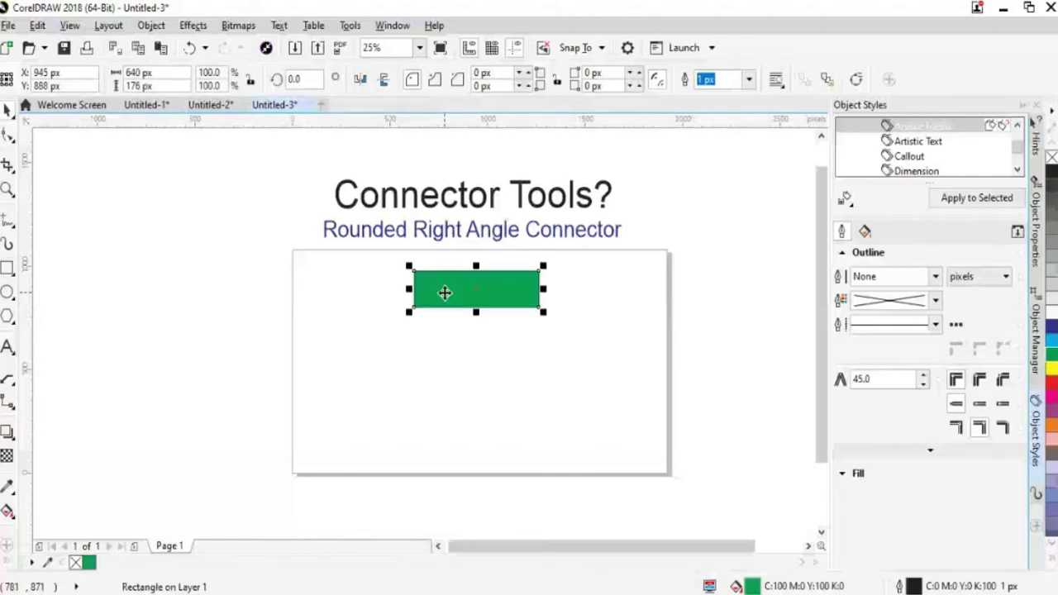
Duplicate the green rectangle twice, placing one copy below left and the other below right of the original.
{"action": "left_click_drag", "start_coordinate": [444, 292], "coordinate": [374, 376]}
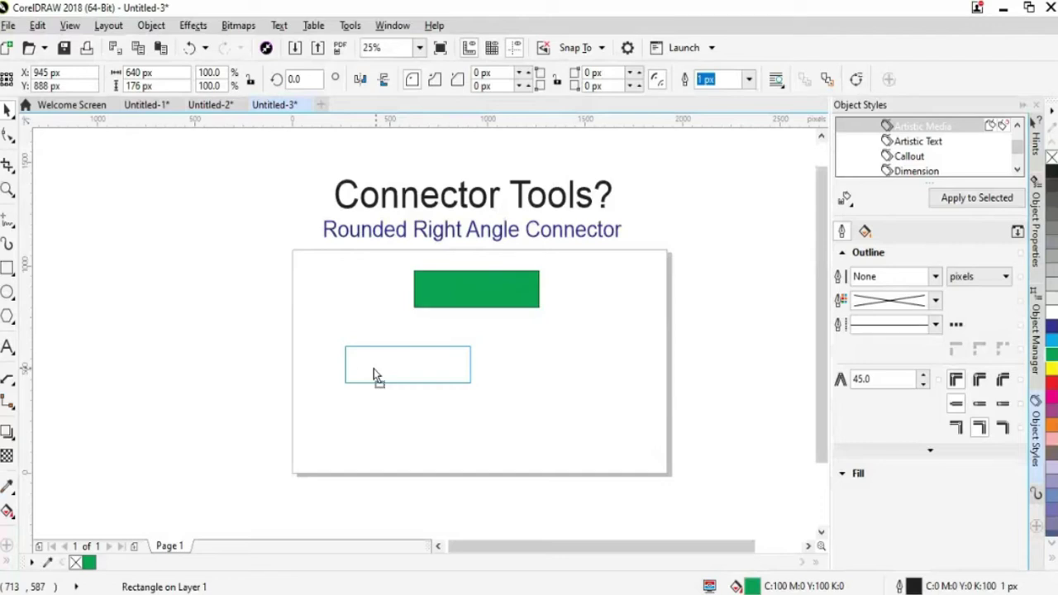
{"action": "left_click_drag", "start_coordinate": [373, 376], "coordinate": [578, 377]}
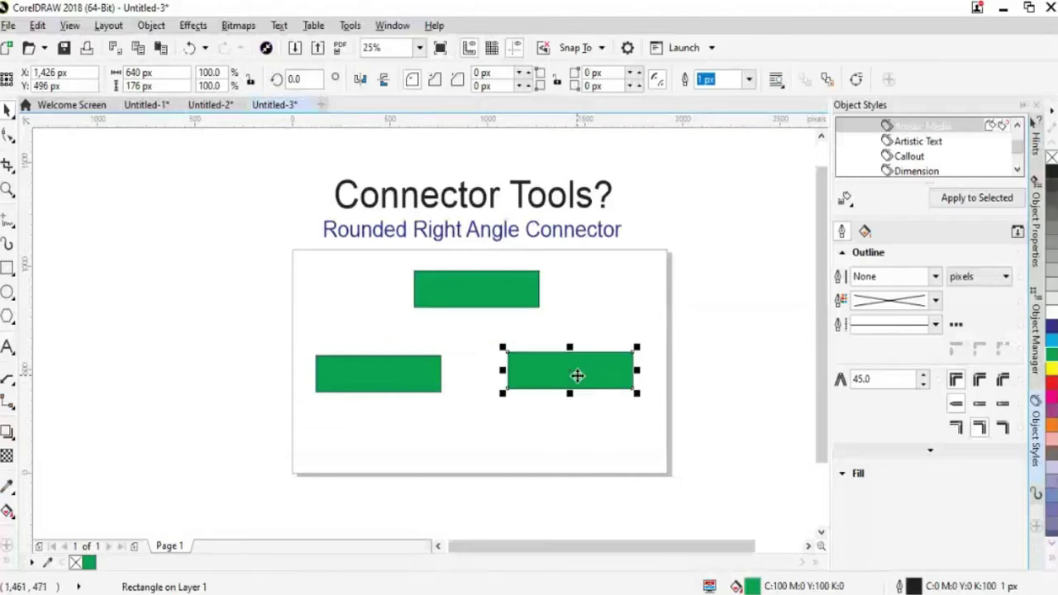
{"action": "left_click", "coordinate": [309, 482]}
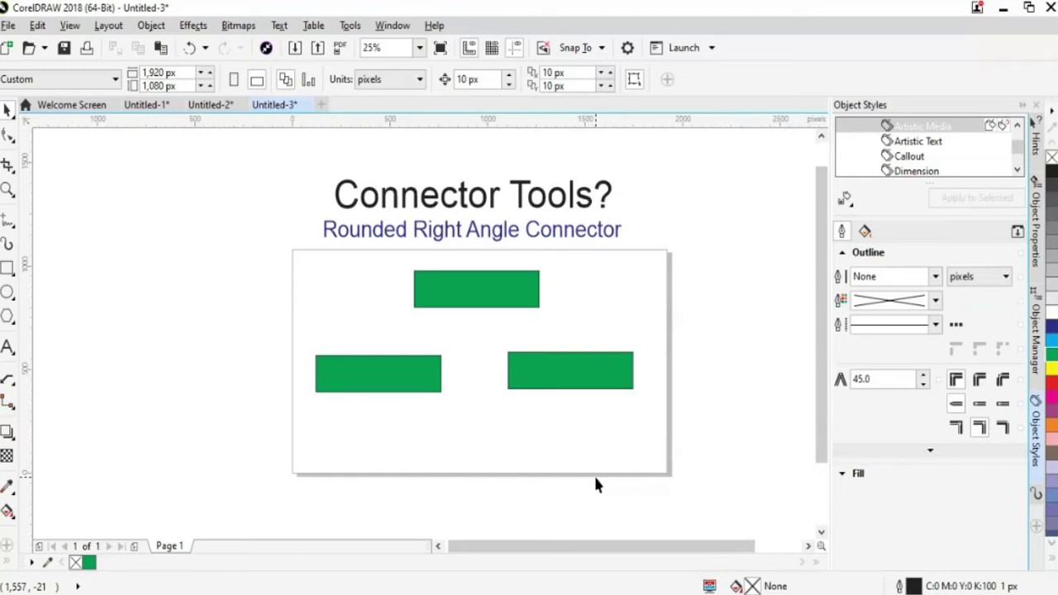
Move the two lower green rectangles down together by 300 px.
{"action": "key", "text": "Tab"}
{"action": "left_click", "coordinate": [611, 377], "text": "shift"}
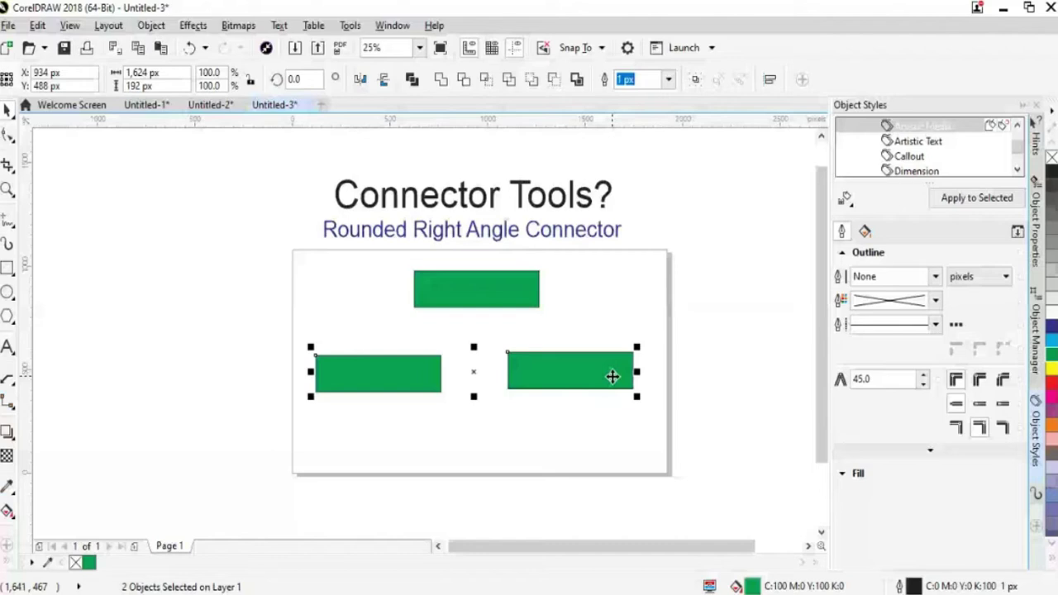
{"action": "key", "text": "Down"}
{"action": "key", "text": "Down"}
{"action": "key", "text": "Down"}
{"action": "key", "text": "Down"}
{"action": "key", "text": "Down"}
{"action": "key", "text": "Down"}
{"action": "key", "text": "Down"}
{"action": "key", "text": "Down"}
{"action": "key", "text": "Down"}
{"action": "key", "text": "Down"}
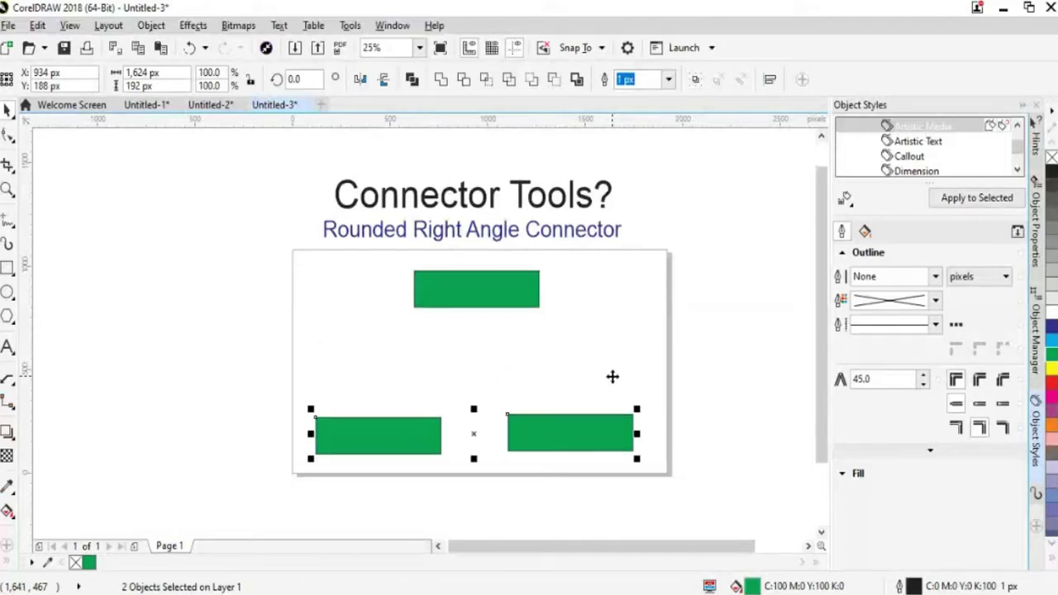
Draw a green rectangle about 284 by 272 px between the three rectangles and rotate it to about 304°.
{"action": "left_click", "coordinate": [7, 268]}
{"action": "left_click_drag", "start_coordinate": [443, 337], "coordinate": [499, 395]}
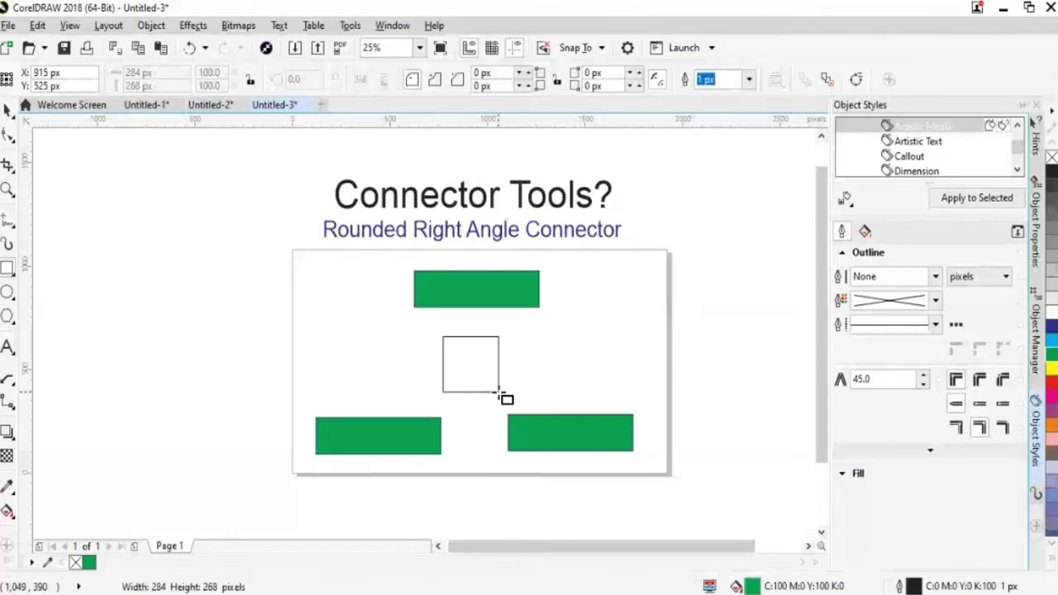
{"action": "left_click_drag", "start_coordinate": [497, 395], "coordinate": [498, 396]}
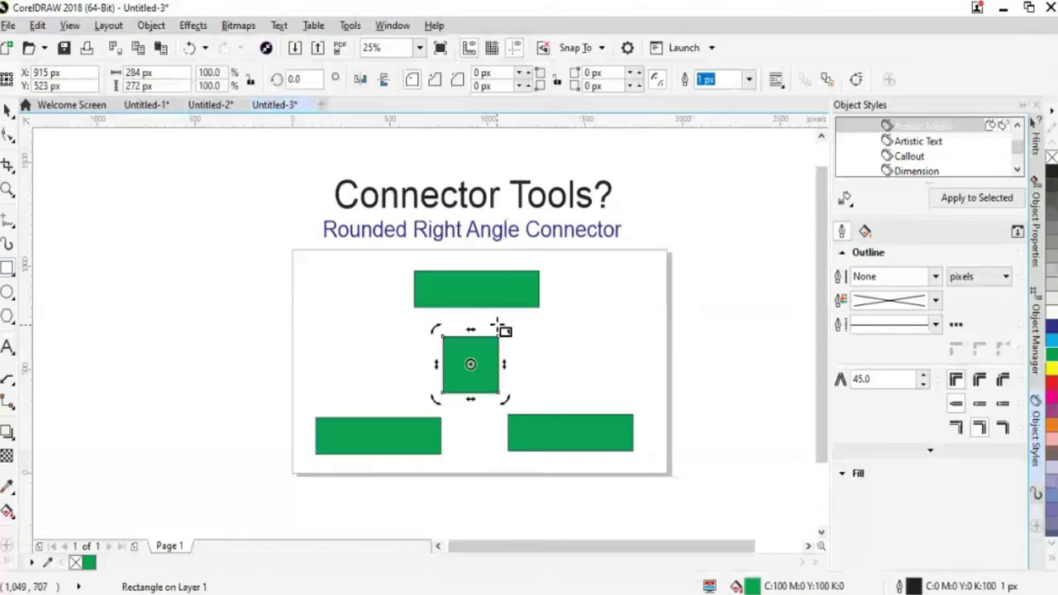
{"action": "left_click_drag", "start_coordinate": [502, 328], "coordinate": [490, 386]}
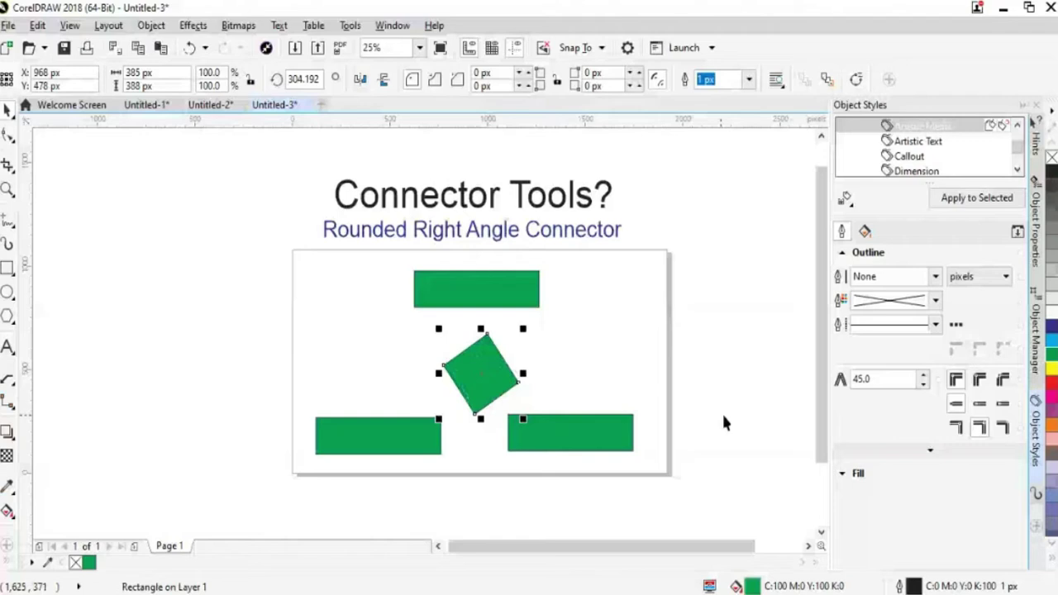
{"action": "left_click", "coordinate": [723, 422]}
Set the page height to 1500 px.
{"action": "scroll", "coordinate": [723, 423], "scroll_direction": "down", "scroll_amount": 1}
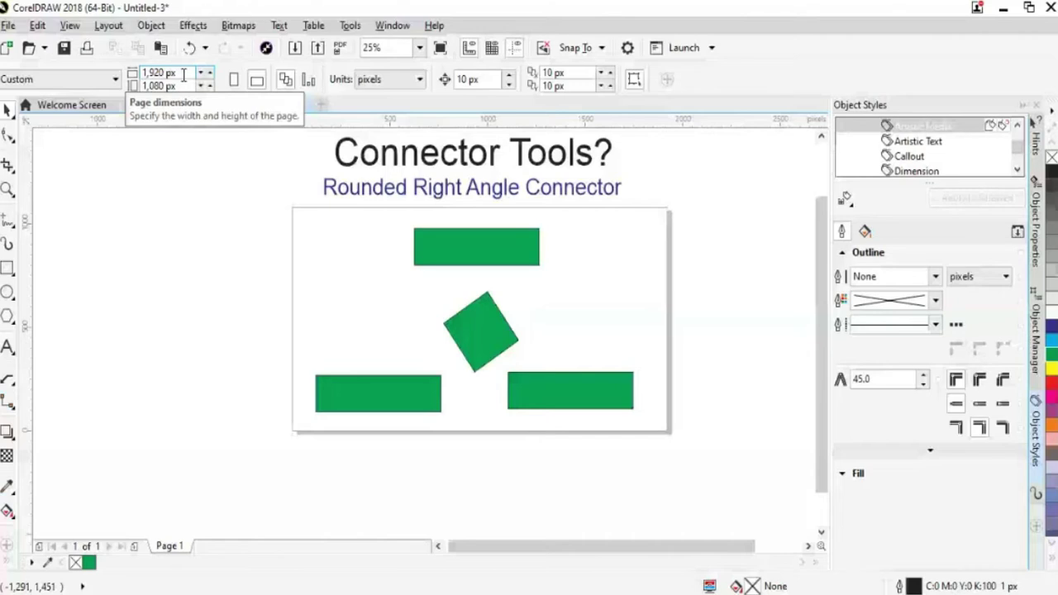
{"action": "type", "text": "1500"}
{"action": "key", "text": "Return"}
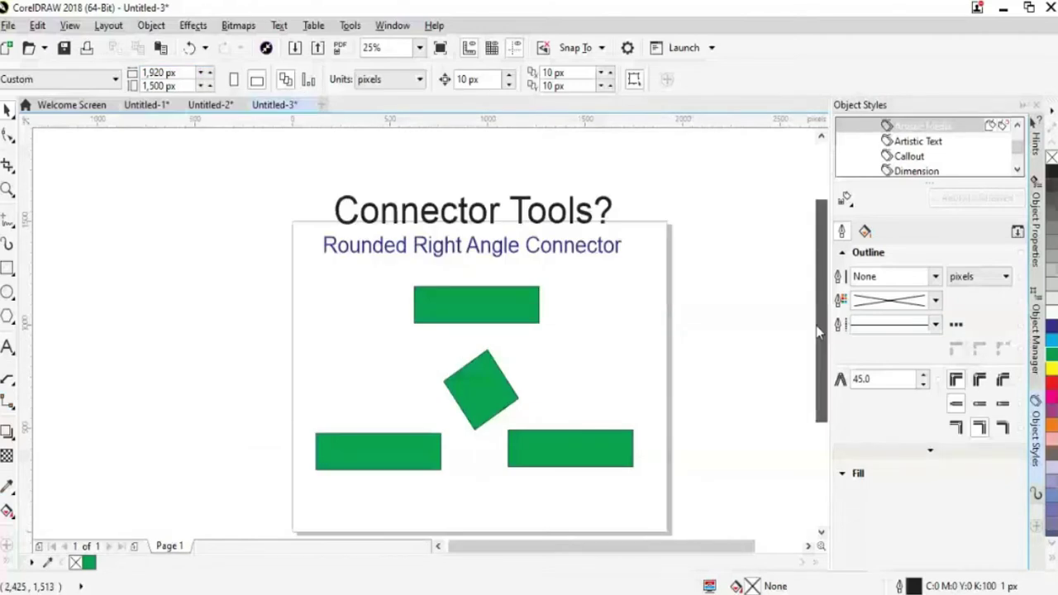
Move the top green rectangle and the rotated square up, closer to the page's upper edge.
{"action": "scroll", "coordinate": [567, 290], "scroll_direction": "up", "scroll_amount": 1}
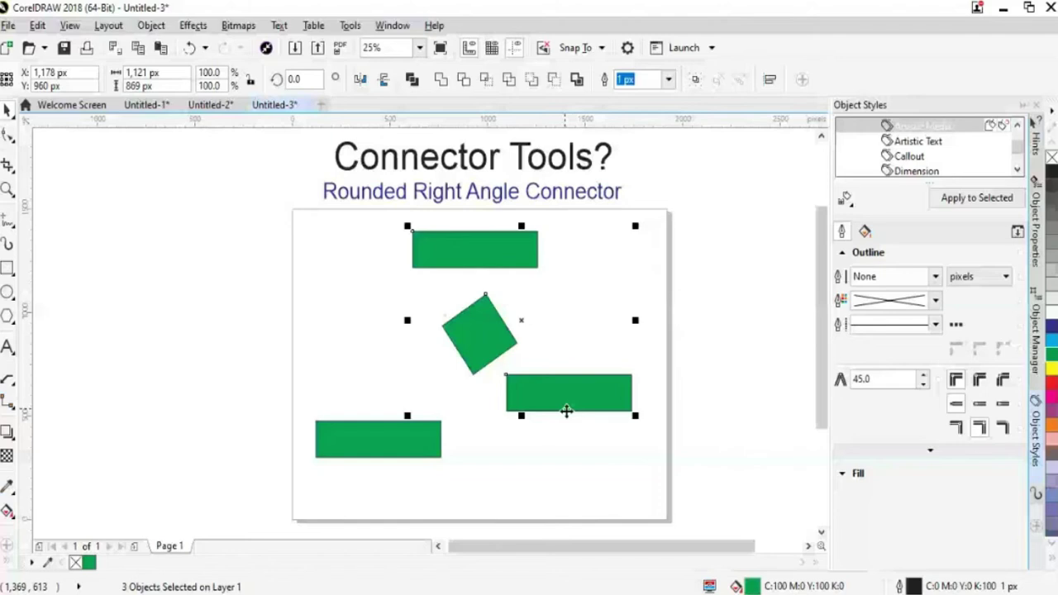
{"action": "left_click_drag", "start_coordinate": [566, 411], "coordinate": [568, 454]}
{"action": "left_click_drag", "start_coordinate": [299, 258], "coordinate": [655, 499]}
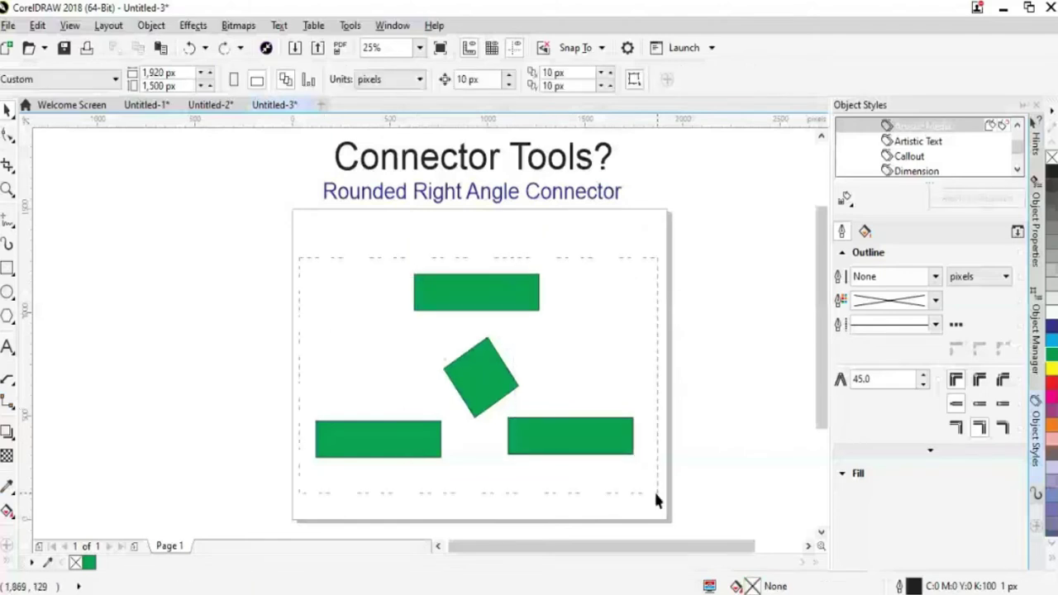
{"action": "left_click_drag", "start_coordinate": [655, 500], "coordinate": [655, 498]}
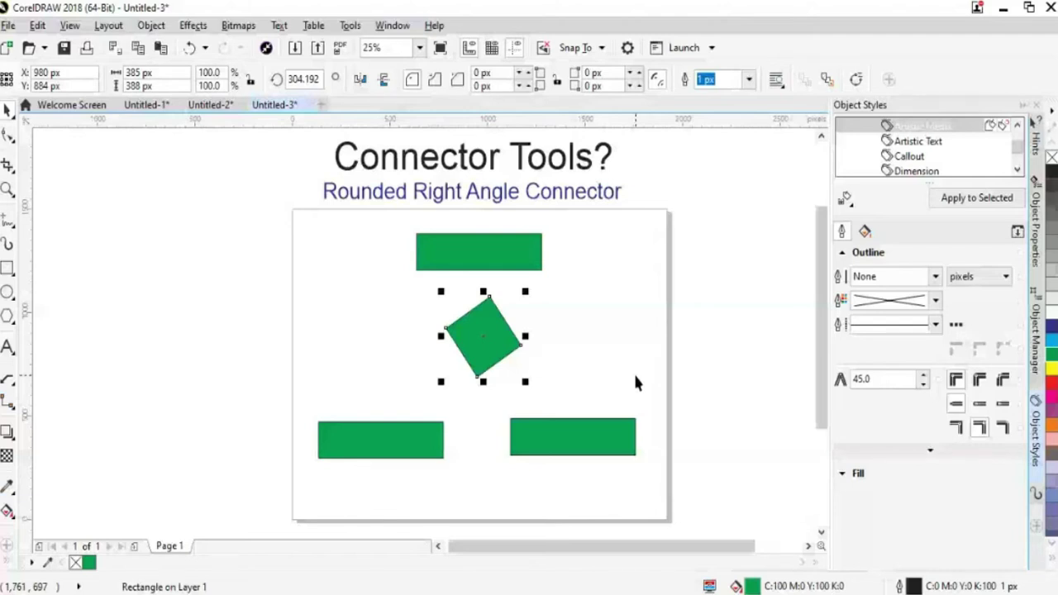
Fill the rotated square with cyan, the lower-left rectangle with magenta and the lower-right rectangle with orange.
{"action": "left_click", "coordinate": [1051, 339]}
{"action": "key", "text": "Tab"}
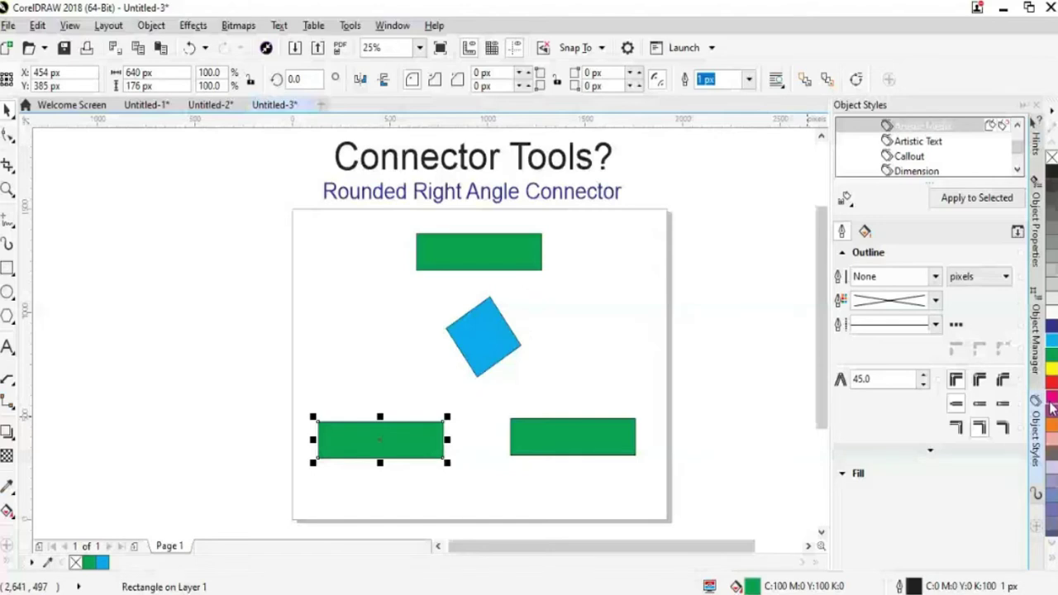
{"action": "left_click", "coordinate": [1051, 403]}
{"action": "key", "text": "Tab"}
{"action": "left_click", "coordinate": [1051, 424]}
Place a copy of the top green rectangle directly below it, across the page's lower edge.
{"action": "scroll", "coordinate": [545, 368], "scroll_direction": "down", "scroll_amount": 1}
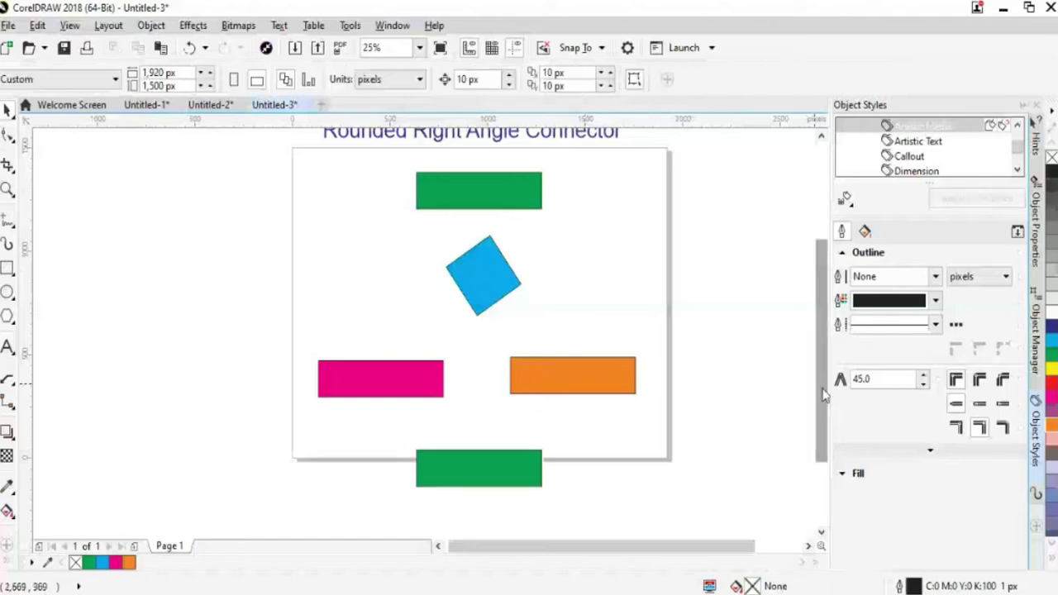
{"action": "left_click_drag", "start_coordinate": [822, 394], "coordinate": [824, 376]}
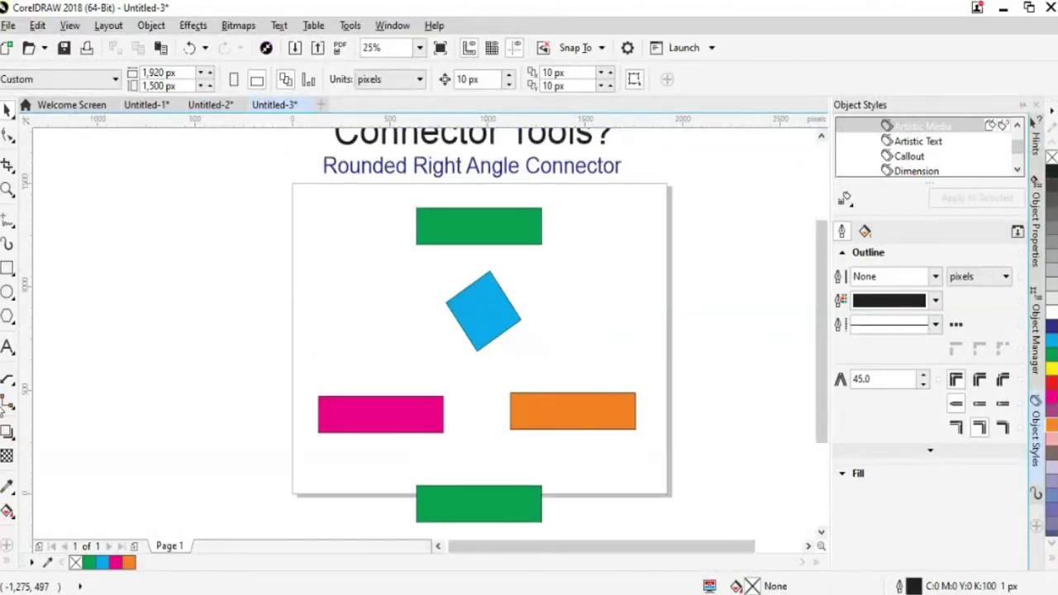
Move the blue square slightly down and rotate it a little further into a more upright diamond.
{"action": "left_click", "coordinate": [6, 401]}
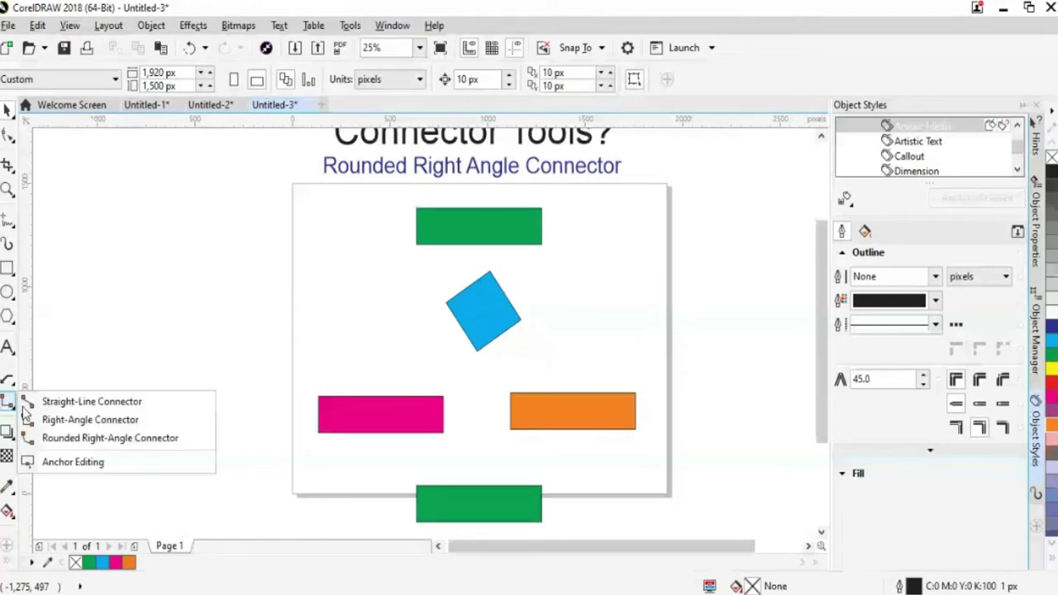
{"action": "left_click", "coordinate": [74, 438]}
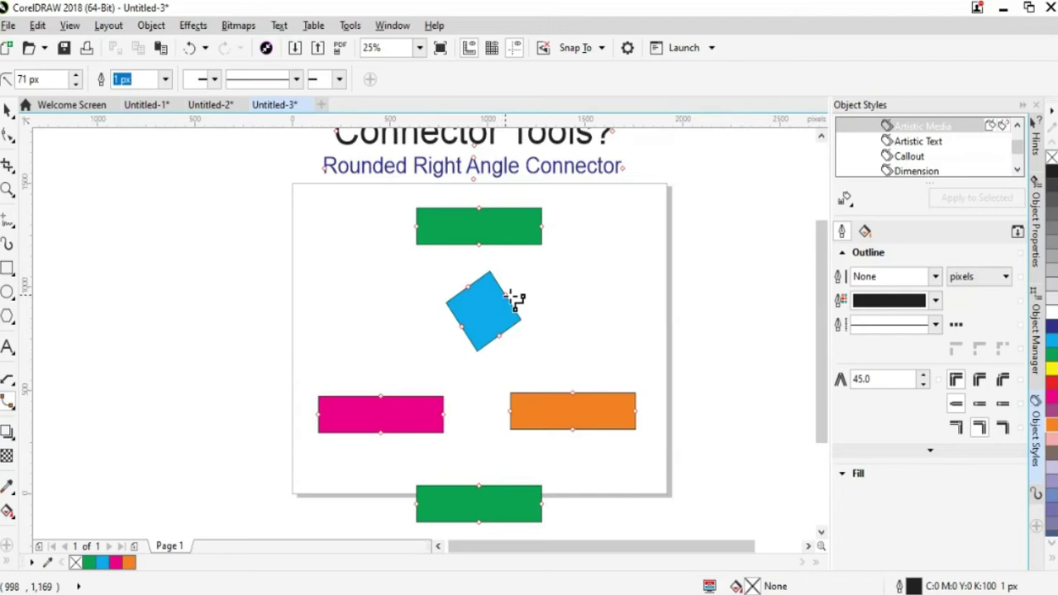
{"action": "left_click", "coordinate": [7, 110]}
{"action": "left_click", "coordinate": [486, 312]}
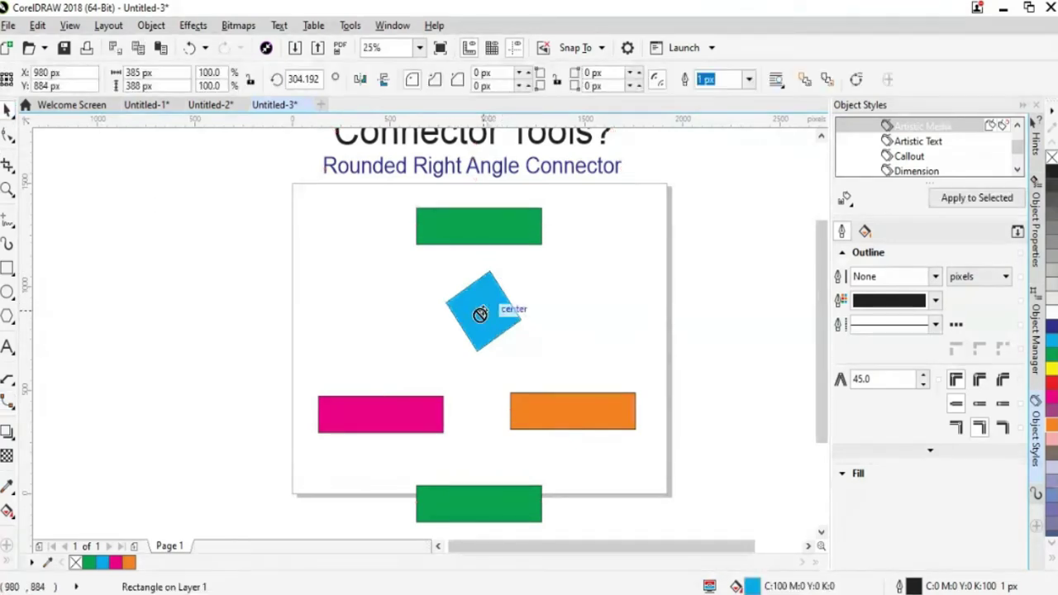
{"action": "left_click_drag", "start_coordinate": [485, 320], "coordinate": [484, 328]}
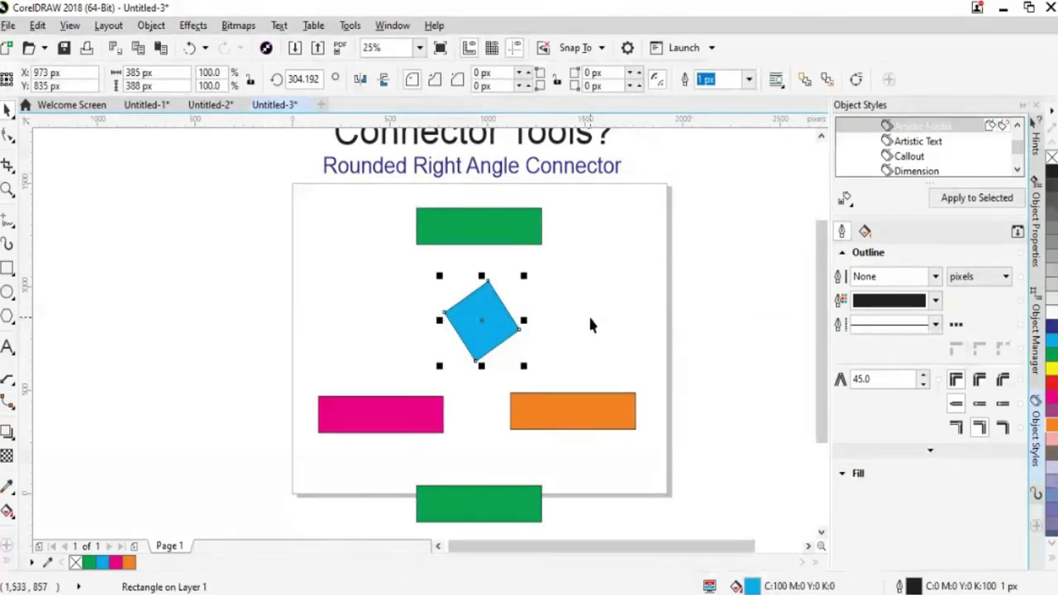
{"action": "left_click", "coordinate": [484, 314]}
{"action": "left_click_drag", "start_coordinate": [527, 276], "coordinate": [521, 259]}
{"action": "left_click", "coordinate": [81, 327]}
Connect the top green rectangle's bottom midpoint to the diamond's top corner with a Rounded Right-Angle Connector.
{"action": "left_click", "coordinate": [472, 232]}
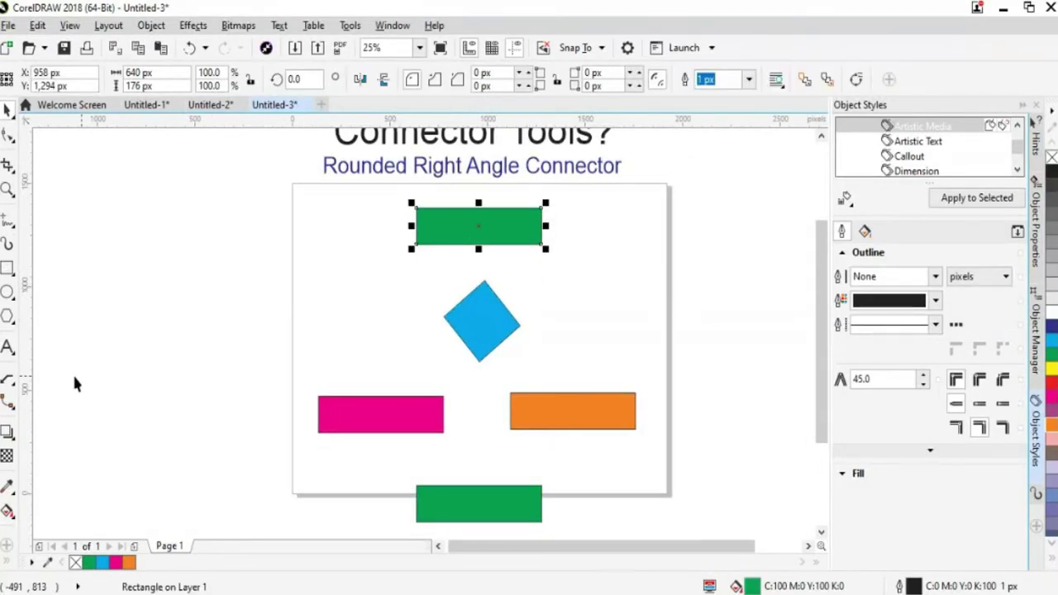
{"action": "left_click", "coordinate": [7, 401]}
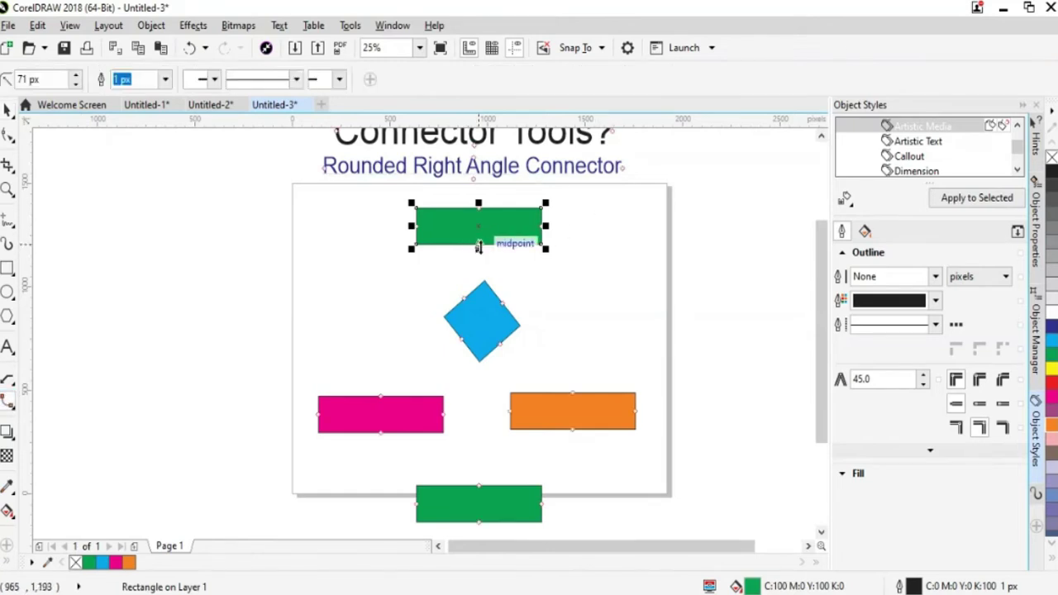
{"action": "left_click_drag", "start_coordinate": [479, 247], "coordinate": [486, 283]}
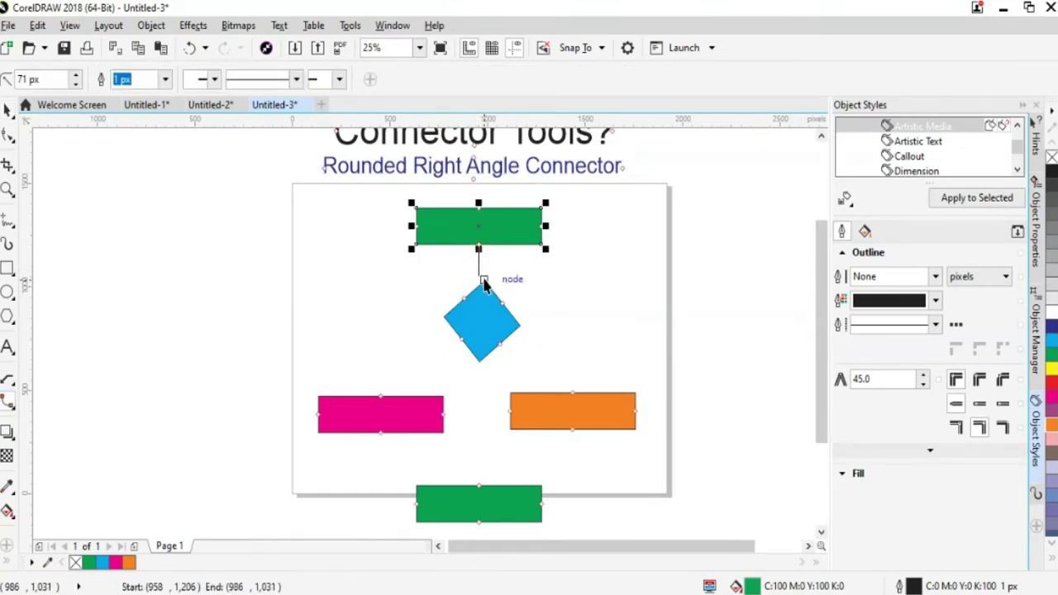
{"action": "left_click_drag", "start_coordinate": [485, 283], "coordinate": [484, 281]}
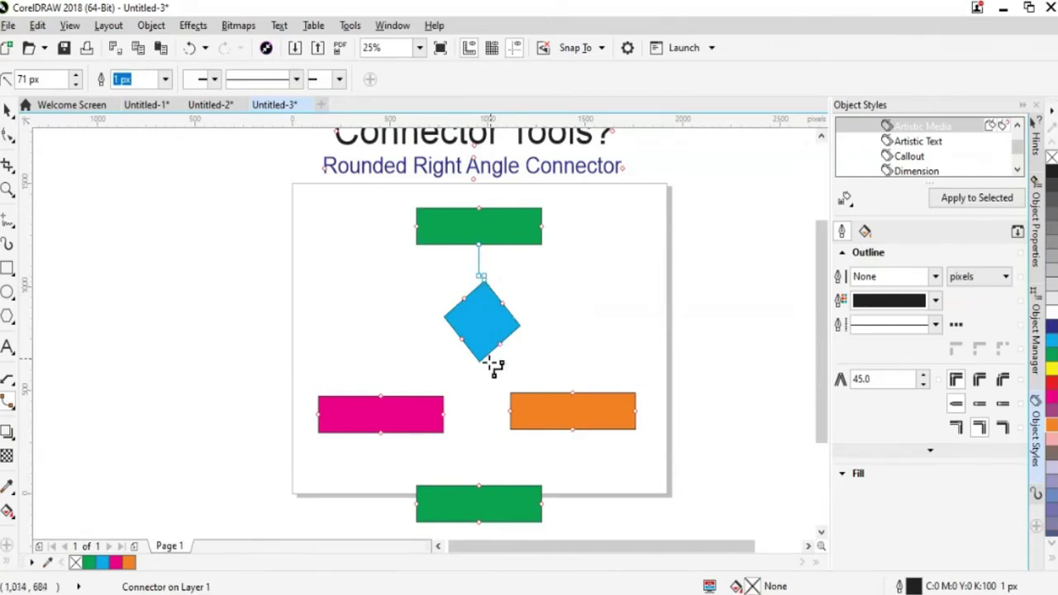
Connect the diamond's bottom corner to the orange rectangle's left edge, and its left and right corners to the magenta and orange rectangles' top edges.
{"action": "left_click_drag", "start_coordinate": [480, 358], "coordinate": [511, 411]}
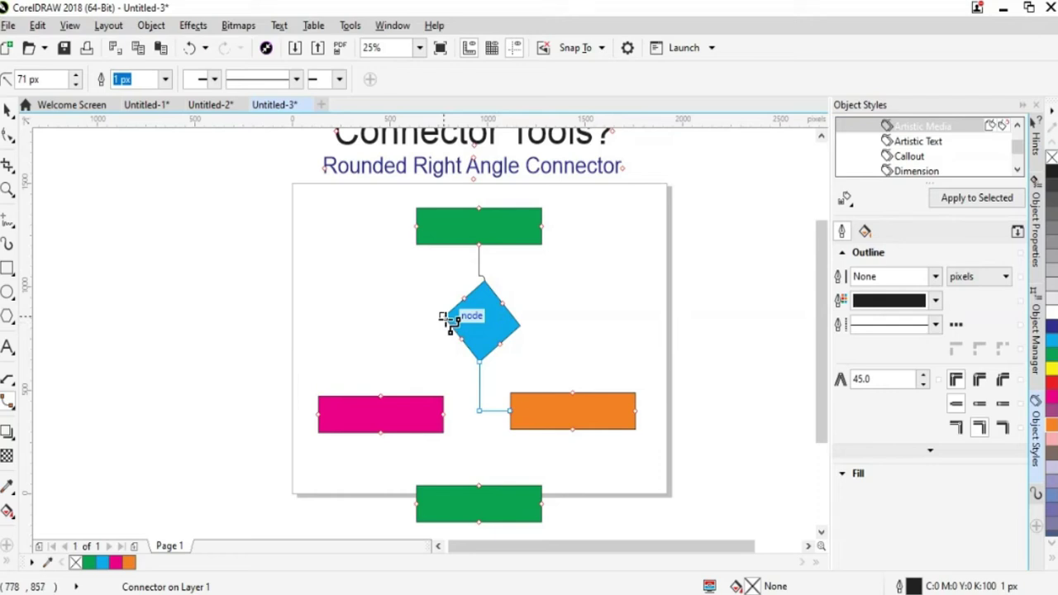
{"action": "left_click_drag", "start_coordinate": [446, 316], "coordinate": [382, 396]}
{"action": "left_click_drag", "start_coordinate": [520, 325], "coordinate": [573, 394]}
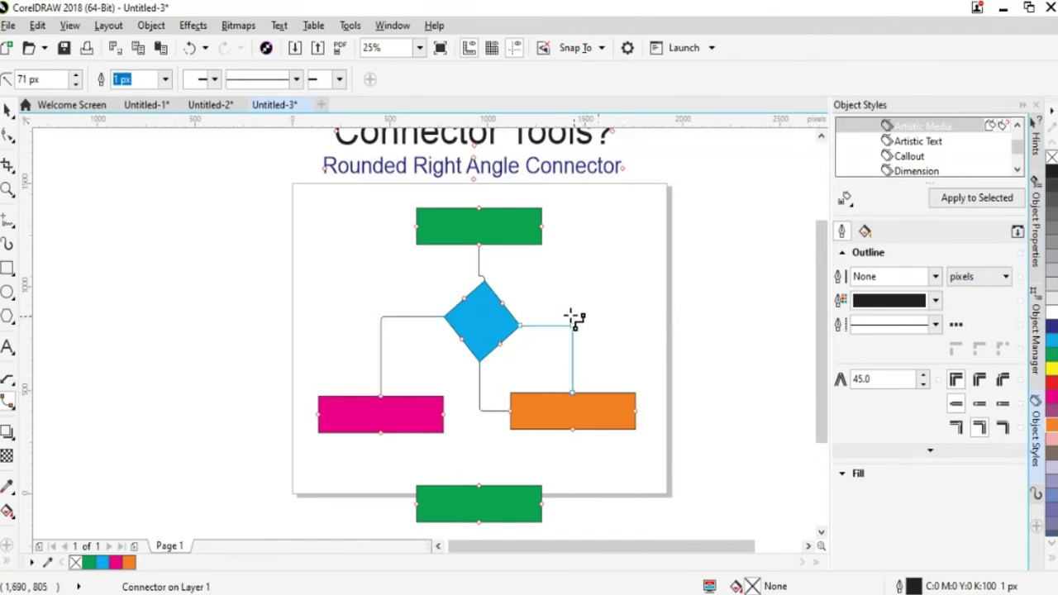
Move the lower green rectangle straight down so it sits fully below the page.
{"action": "left_click", "coordinate": [8, 404]}
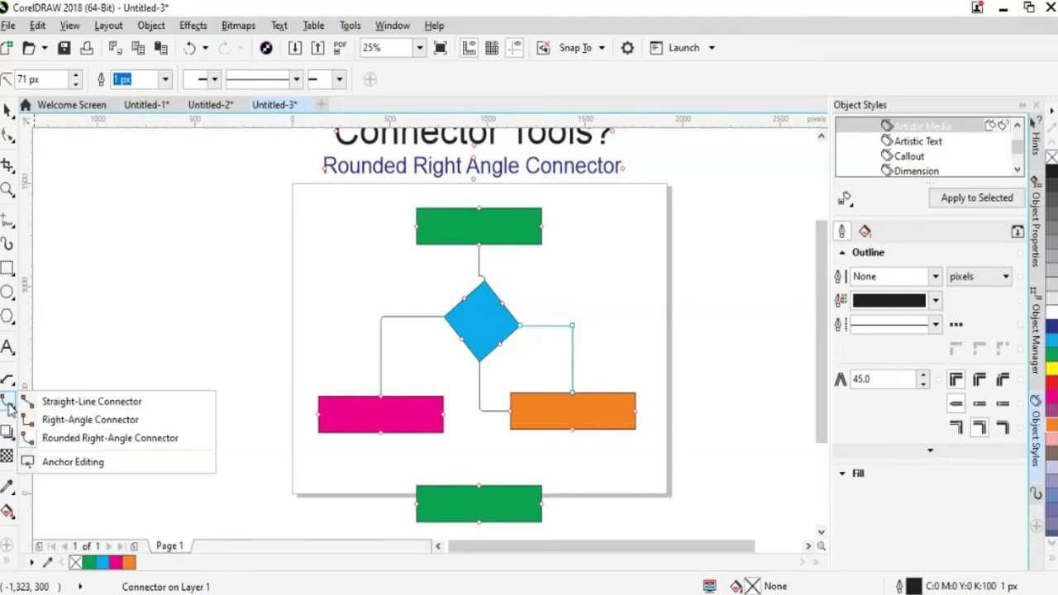
{"action": "left_click", "coordinate": [41, 438]}
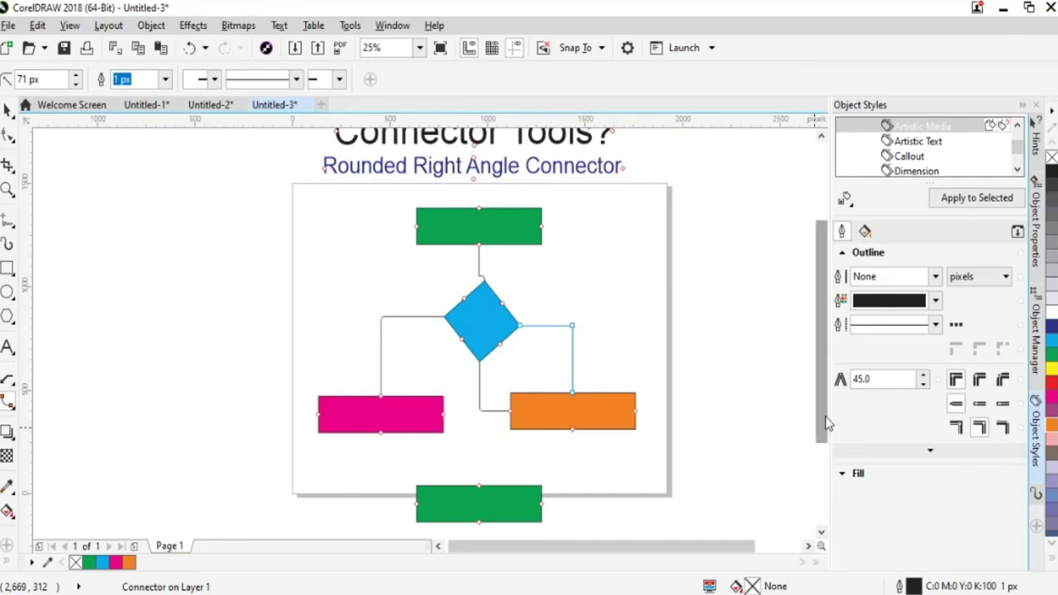
{"action": "left_click_drag", "start_coordinate": [824, 417], "coordinate": [824, 458]}
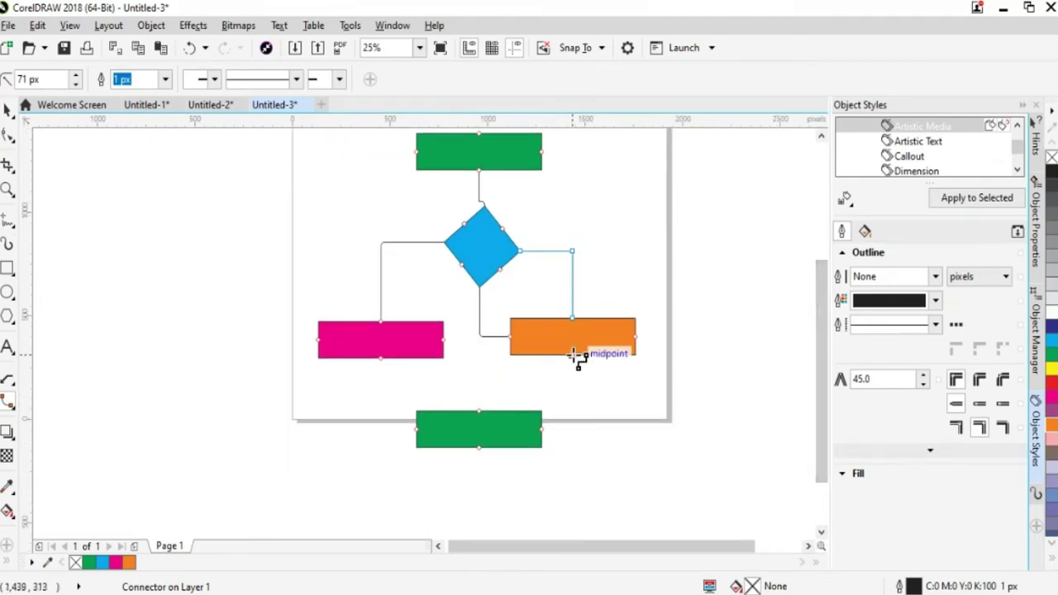
{"action": "left_click", "coordinate": [10, 109]}
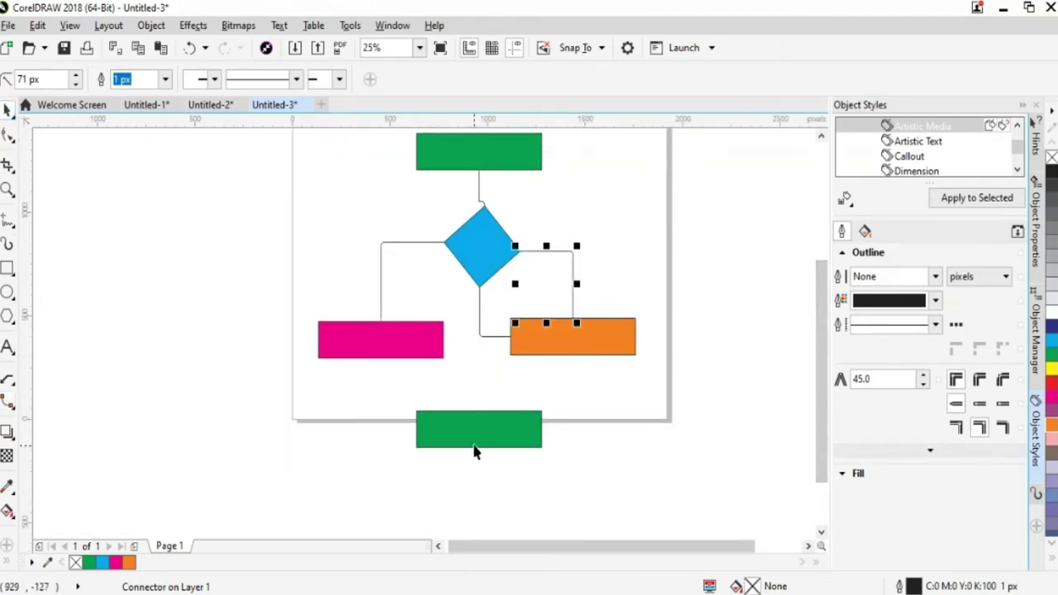
{"action": "left_click", "coordinate": [473, 445]}
{"action": "left_click_drag", "start_coordinate": [475, 444], "coordinate": [477, 477]}
{"action": "left_click", "coordinate": [554, 414]}
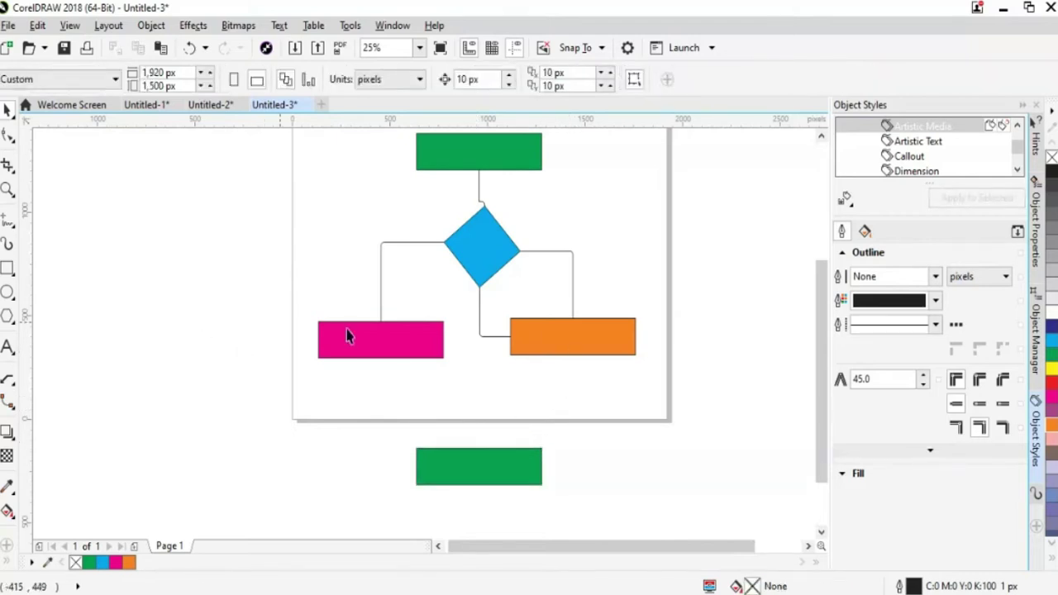
Connect the orange rectangle's bottom midpoint to the lower green rectangle's right edge with a Rounded Right-Angle Connector.
{"action": "left_click", "coordinate": [6, 397]}
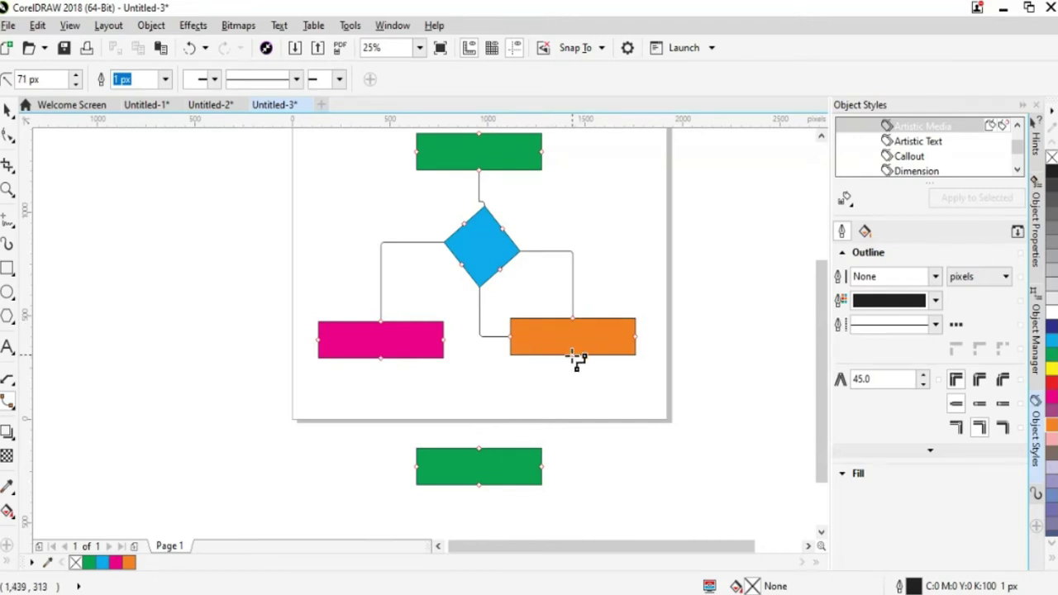
{"action": "left_click_drag", "start_coordinate": [572, 356], "coordinate": [570, 463]}
{"action": "left_click", "coordinate": [9, 109]}
{"action": "left_click", "coordinate": [198, 300]}
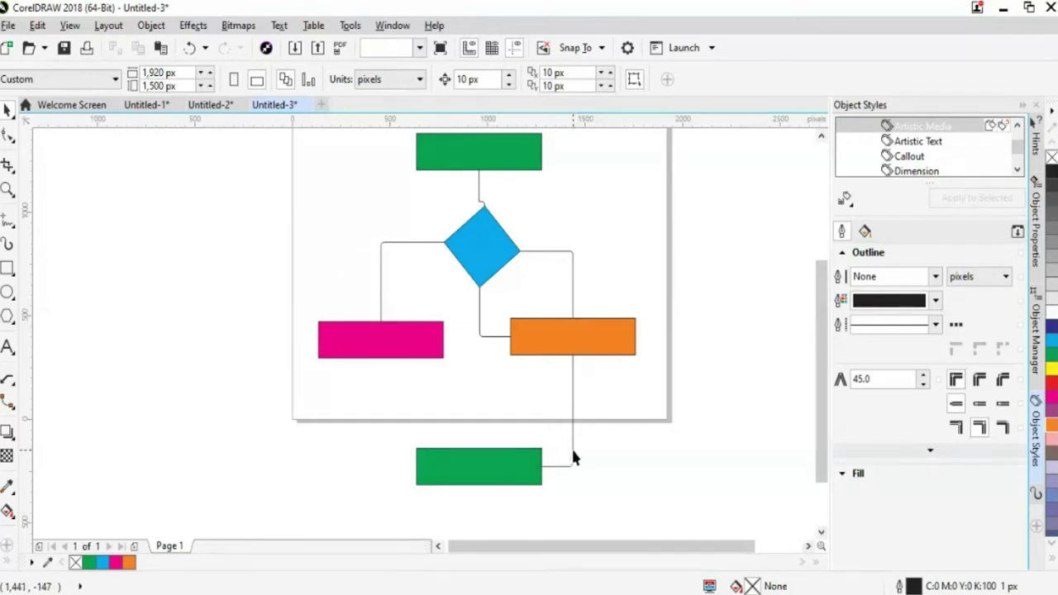
Set the outline width of the connector between the orange and lower green rectangles to 16 px.
{"action": "left_click", "coordinate": [572, 448]}
{"action": "left_click", "coordinate": [164, 79]}
{"action": "left_click", "coordinate": [132, 207]}
{"action": "left_click", "coordinate": [624, 428]}
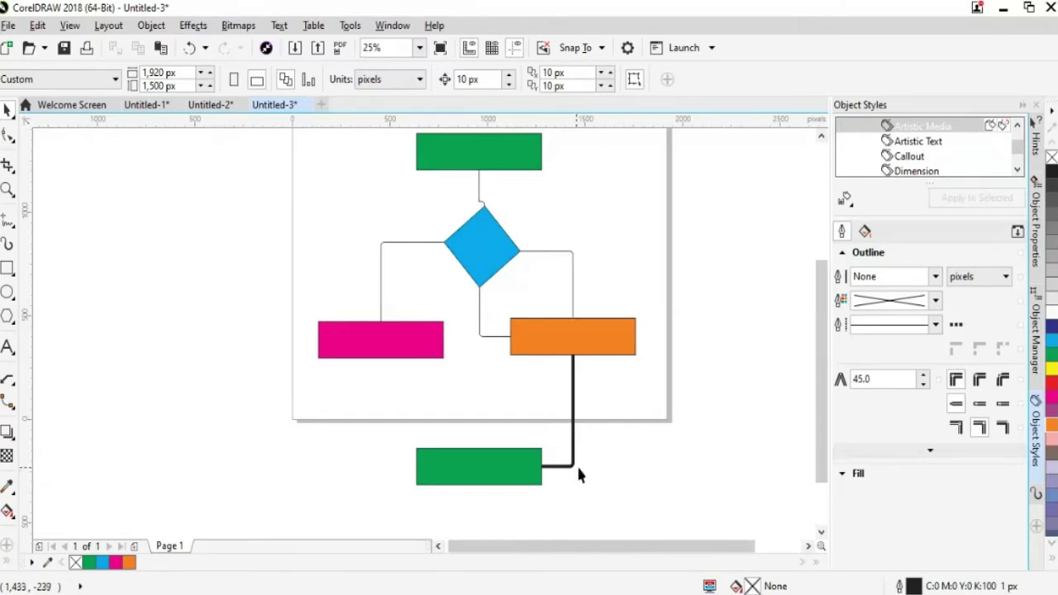
Set the outline width of the connector from the diamond's right corner to the orange rectangle's top edge to 16 px.
{"action": "left_click", "coordinate": [572, 285]}
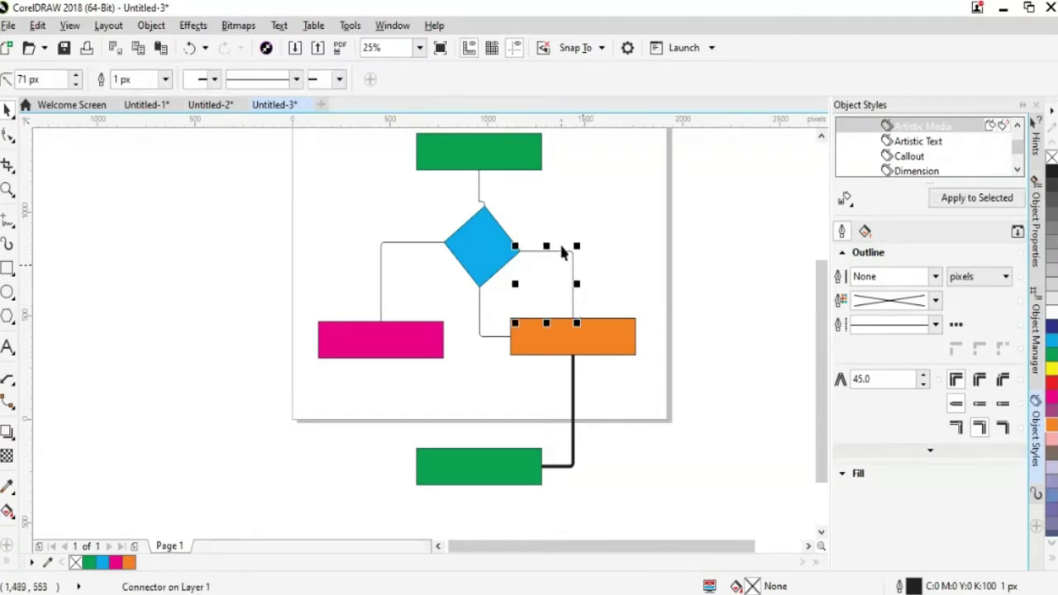
{"action": "left_click", "coordinate": [164, 79]}
{"action": "left_click", "coordinate": [132, 207]}
{"action": "left_click", "coordinate": [411, 417]}
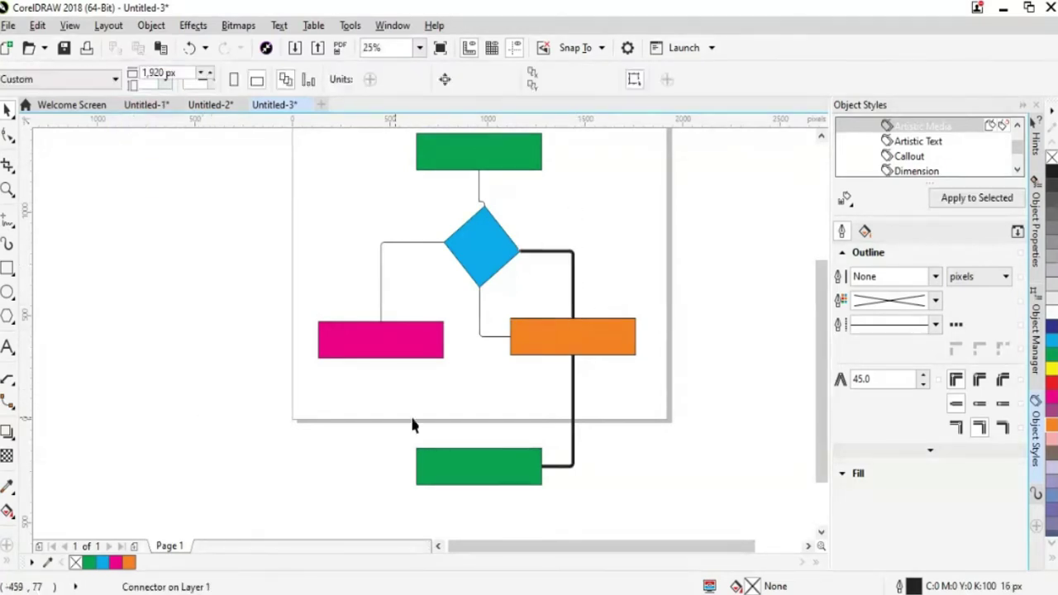
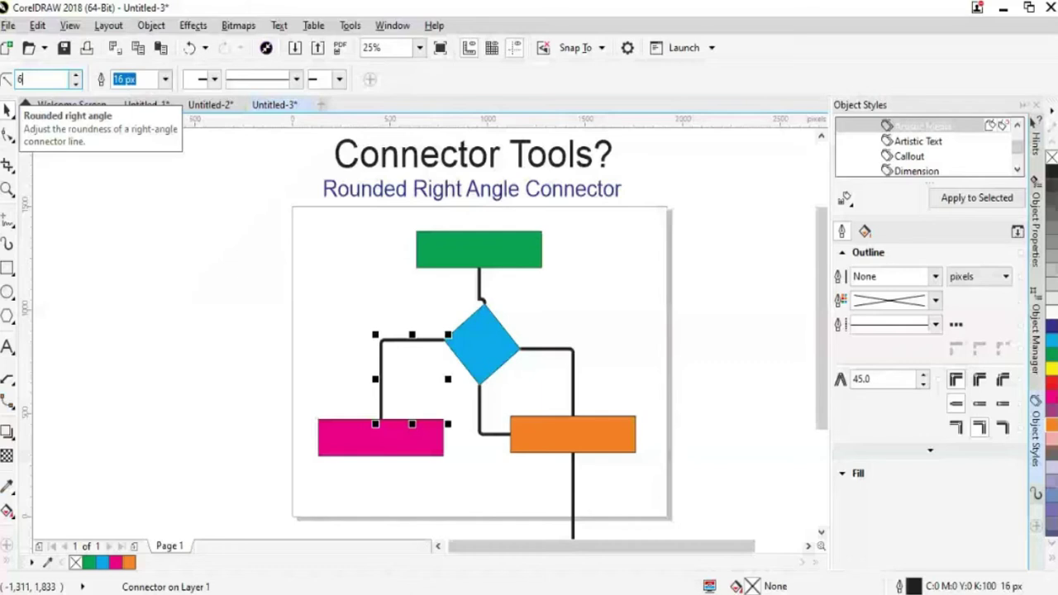
Set the corner roundness of the connector between the diamond and the magenta rectangle to 60 px.
{"action": "type", "text": "0"}
{"action": "key", "text": "Return"}
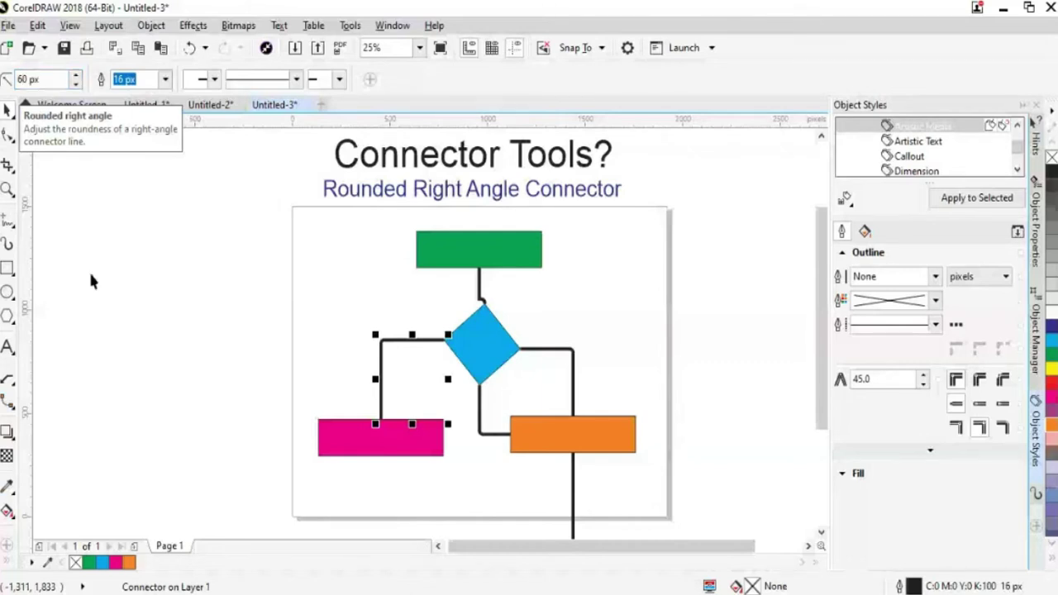
{"action": "left_click", "coordinate": [88, 270]}
{"action": "left_click", "coordinate": [393, 349]}
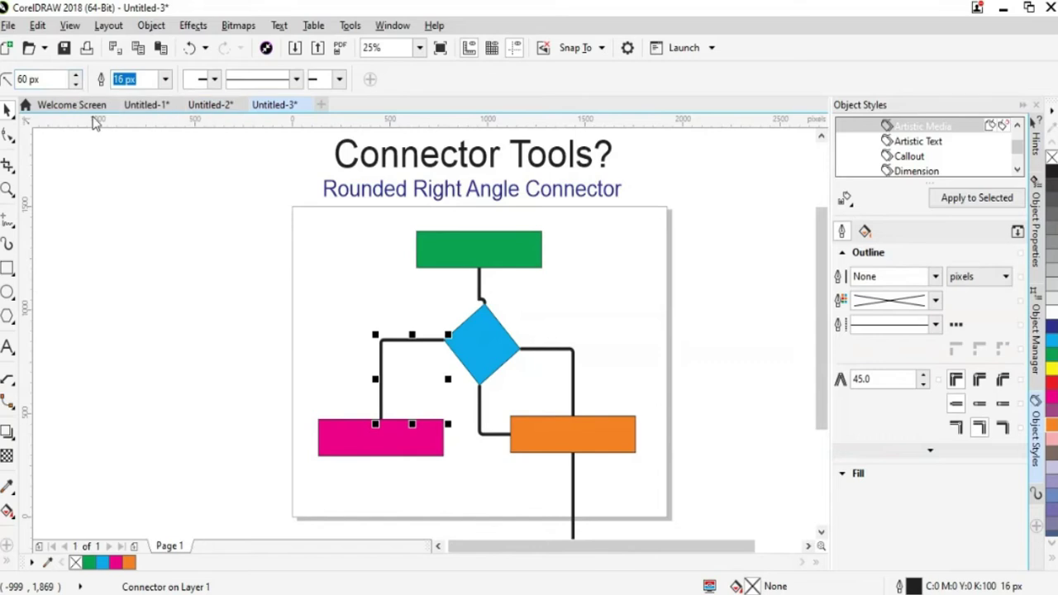
Reduce the diamond-to-magenta connector's corner roundness to 20 px and inspect its nodes with the Shape tool.
{"action": "left_click", "coordinate": [75, 84]}
{"action": "left_click", "coordinate": [75, 83]}
{"action": "left_click", "coordinate": [75, 84]}
{"action": "left_click", "coordinate": [76, 84]}
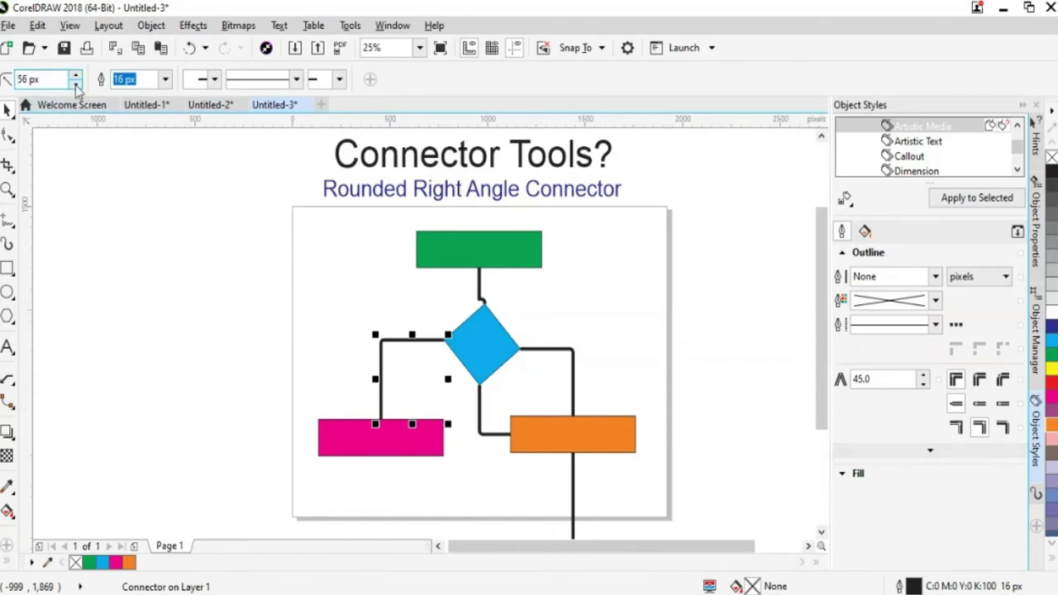
{"action": "left_click_drag", "start_coordinate": [45, 79], "coordinate": [18, 86]}
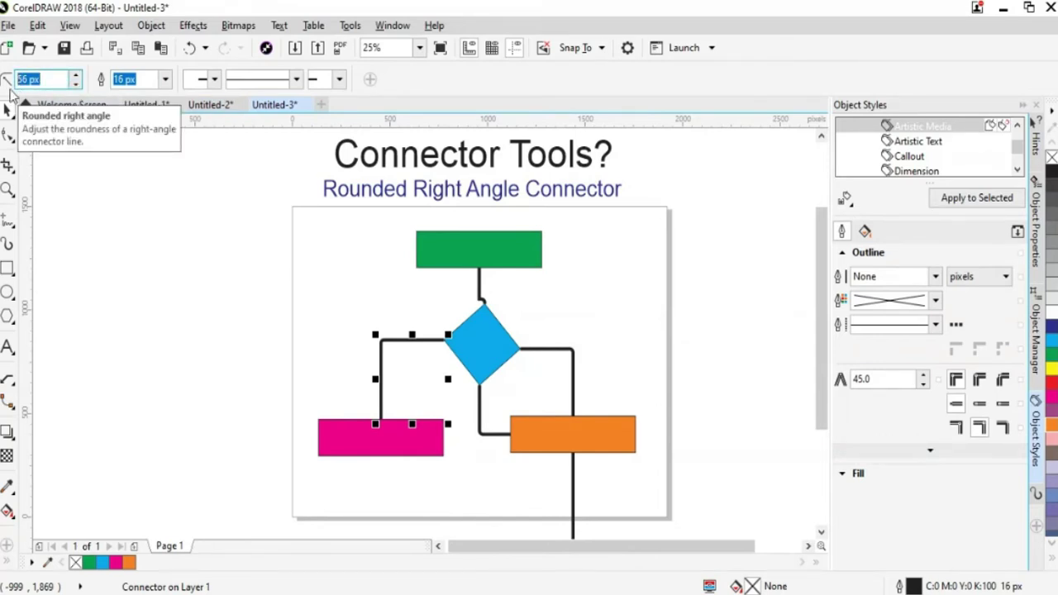
{"action": "type", "text": "20"}
{"action": "key", "text": "Return"}
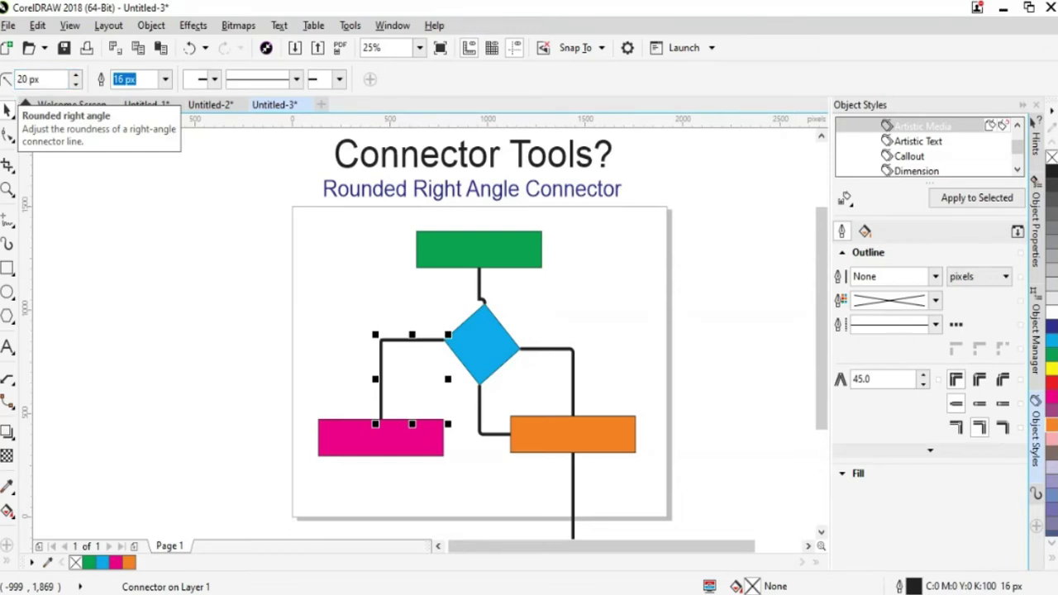
{"action": "left_click", "coordinate": [8, 81]}
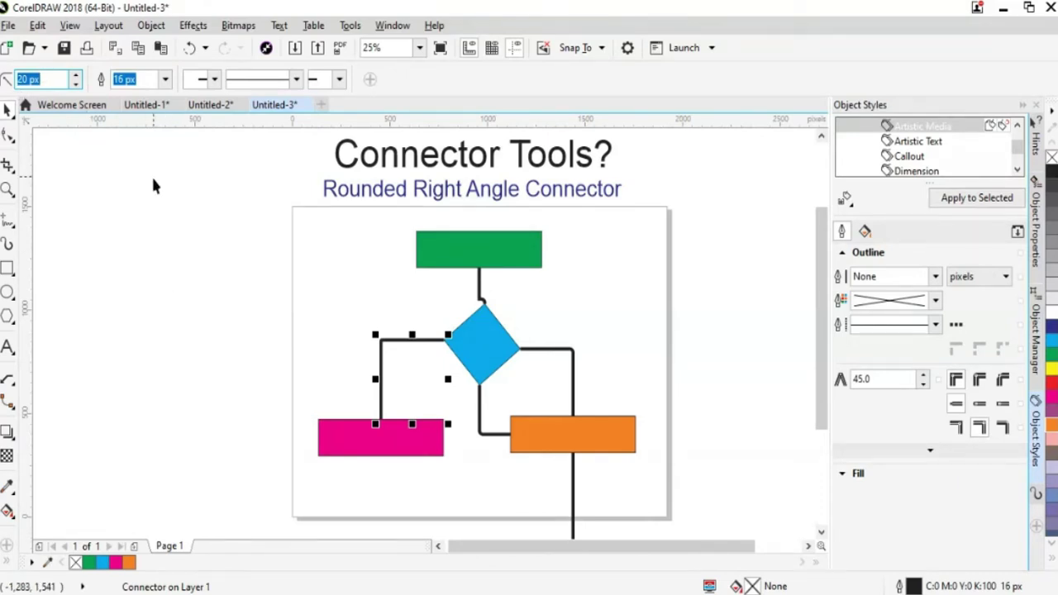
{"action": "left_click", "coordinate": [8, 134]}
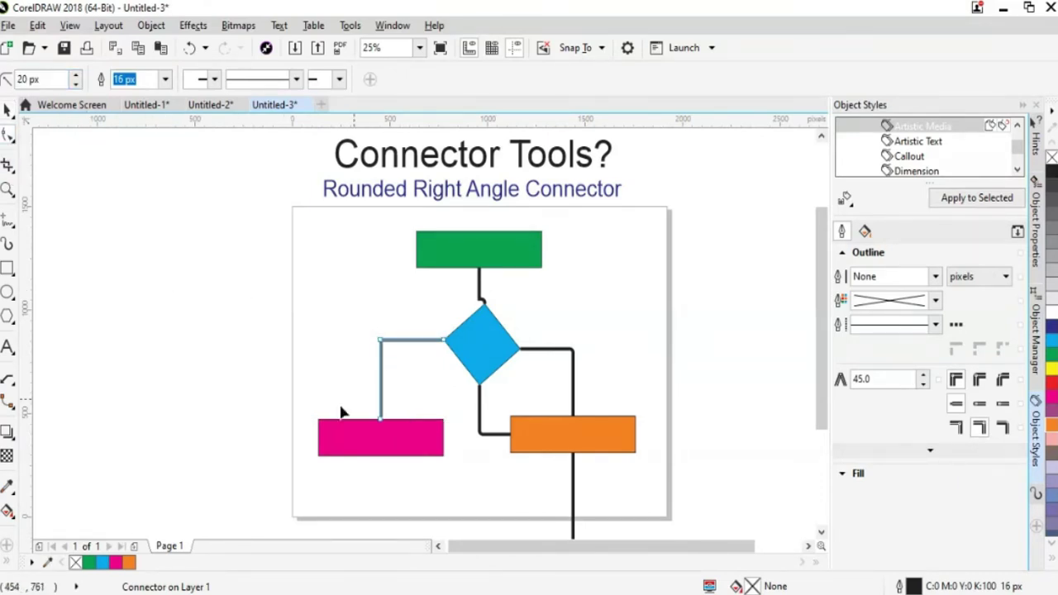
{"action": "key", "text": "Escape"}
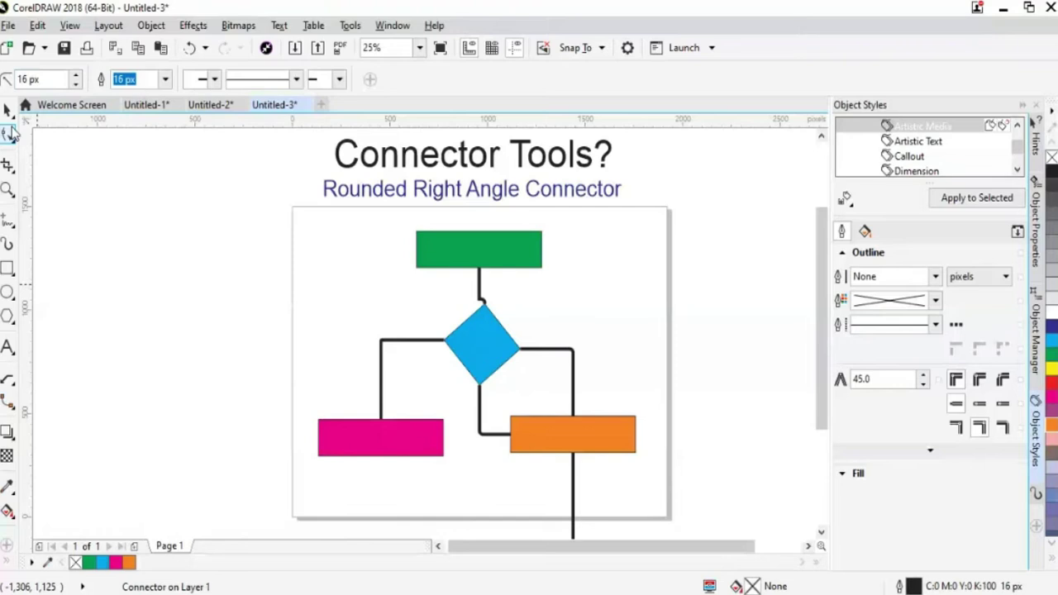
Add solid triangular arrowheads to both ends of the connector from the diamond's right corner to the orange rectangle's top edge.
{"action": "left_click", "coordinate": [545, 353]}
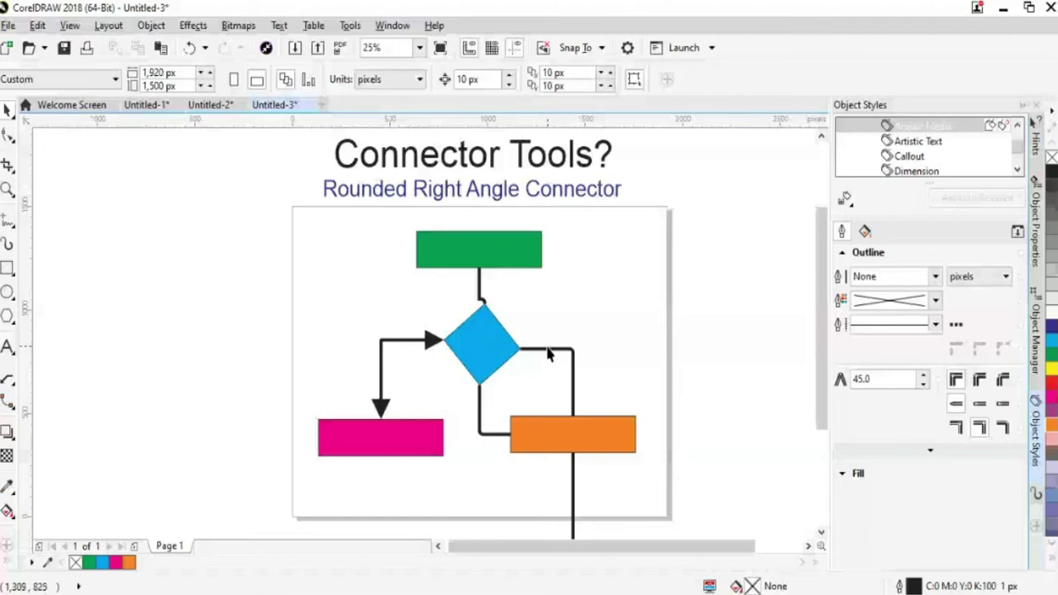
{"action": "left_click", "coordinate": [547, 352]}
{"action": "left_click", "coordinate": [214, 79]}
{"action": "left_click", "coordinate": [219, 164]}
{"action": "left_click", "coordinate": [339, 78]}
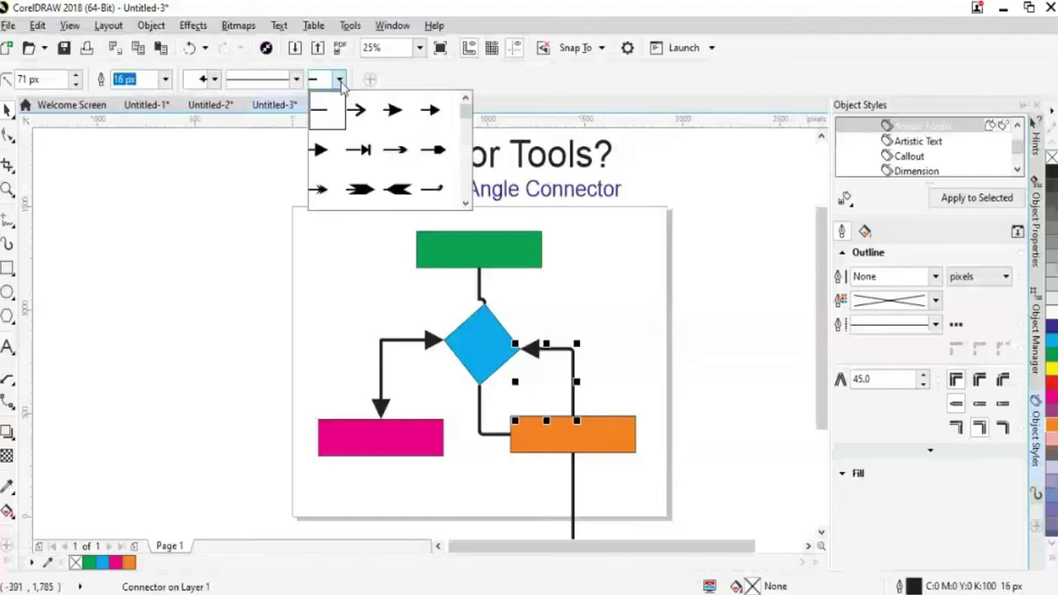
{"action": "left_click", "coordinate": [393, 109]}
Add a solid arrowhead at the orange rectangle's end of the connector from the diamond's bottom corner.
{"action": "left_click_drag", "start_coordinate": [823, 387], "coordinate": [823, 416]}
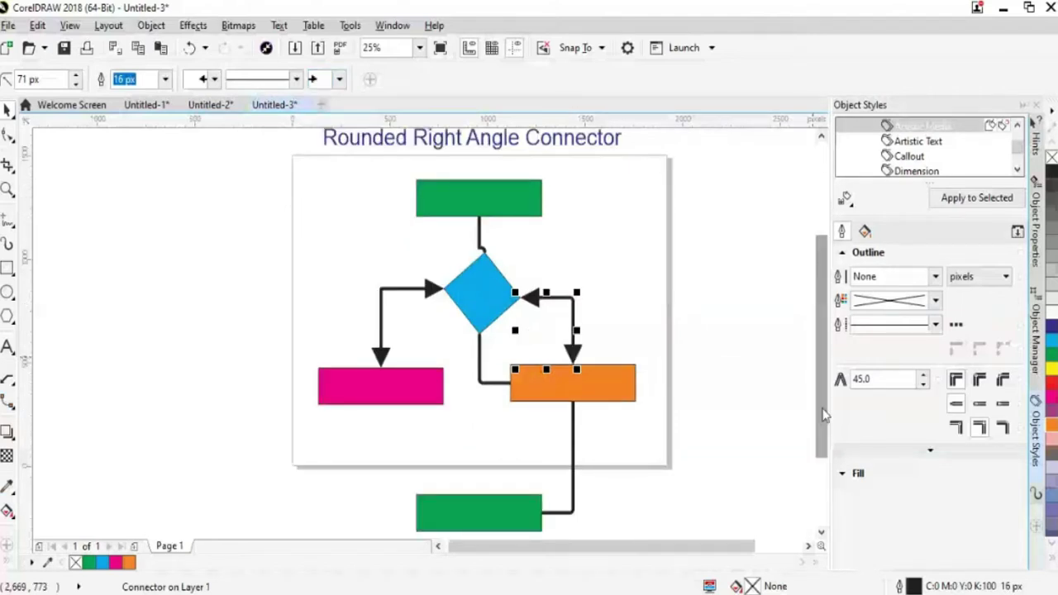
{"action": "left_click", "coordinate": [480, 357]}
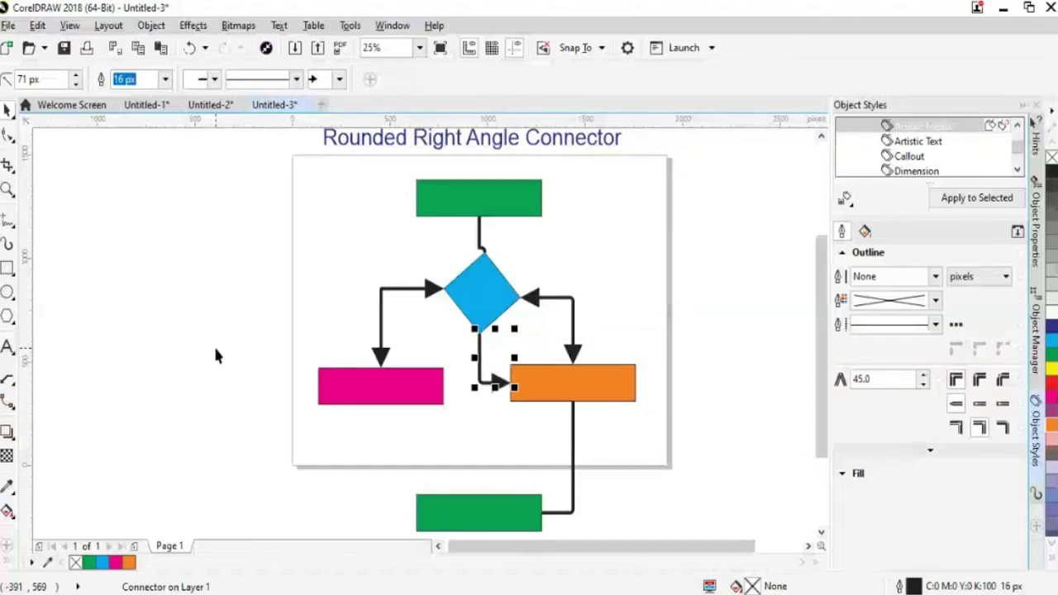
{"action": "left_click", "coordinate": [215, 355]}
Review the whole flowchart's arrowed connectors, the diamond-to-magenta connector's settings and the available connector tools.
{"action": "left_click_drag", "start_coordinate": [820, 386], "coordinate": [826, 415]}
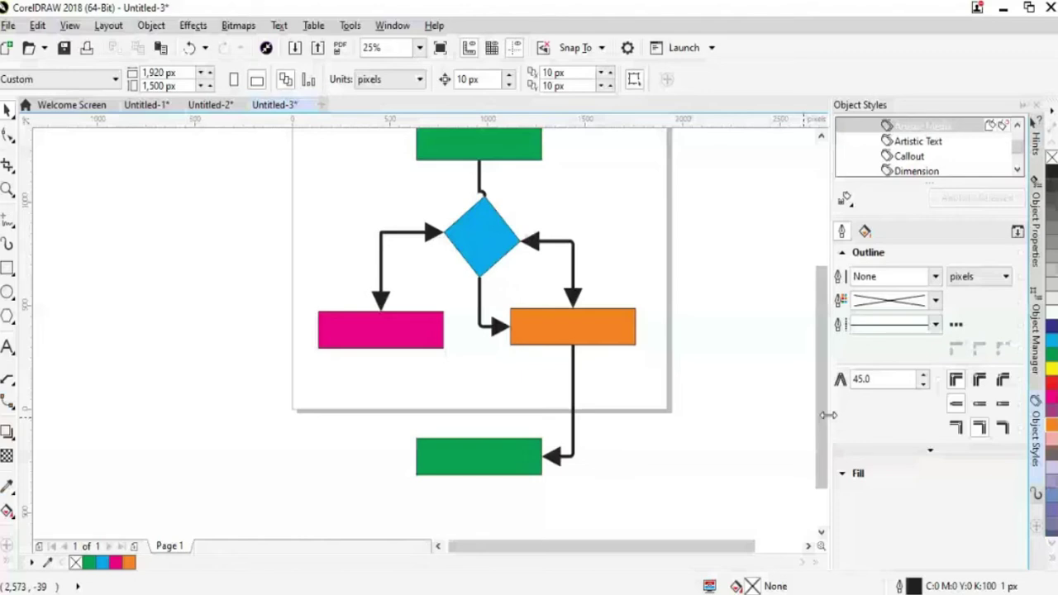
{"action": "scroll", "coordinate": [827, 415], "scroll_direction": "up", "scroll_amount": 3}
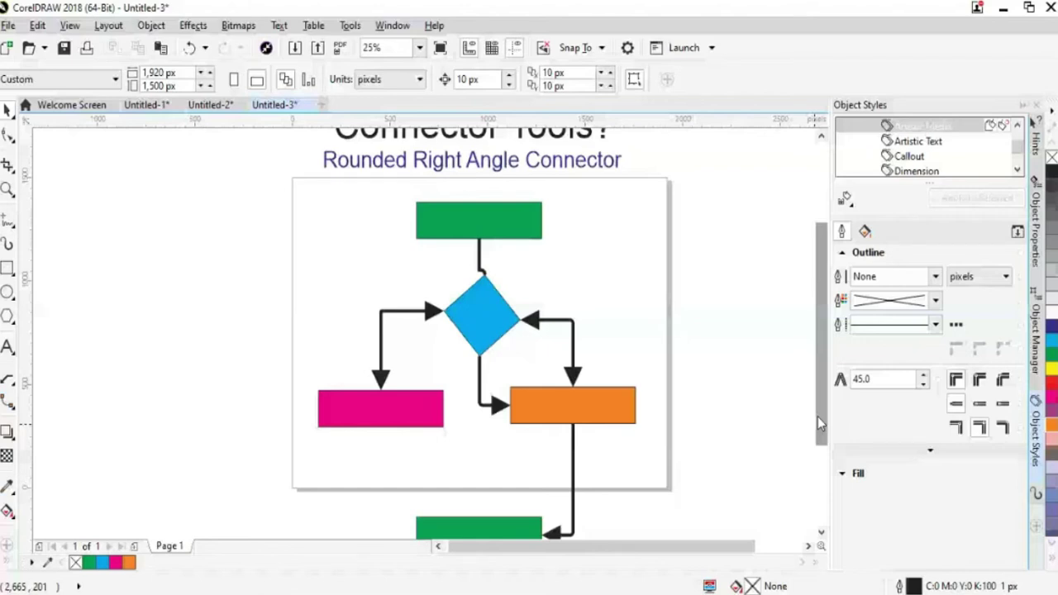
{"action": "scroll", "coordinate": [817, 417], "scroll_direction": "down", "scroll_amount": 1}
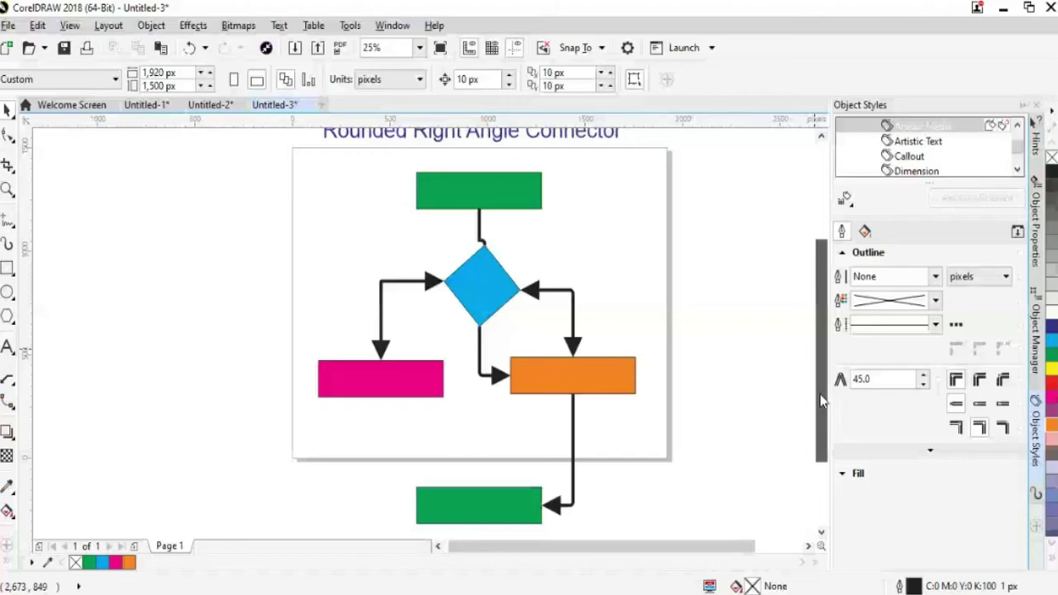
{"action": "left_click", "coordinate": [11, 402]}
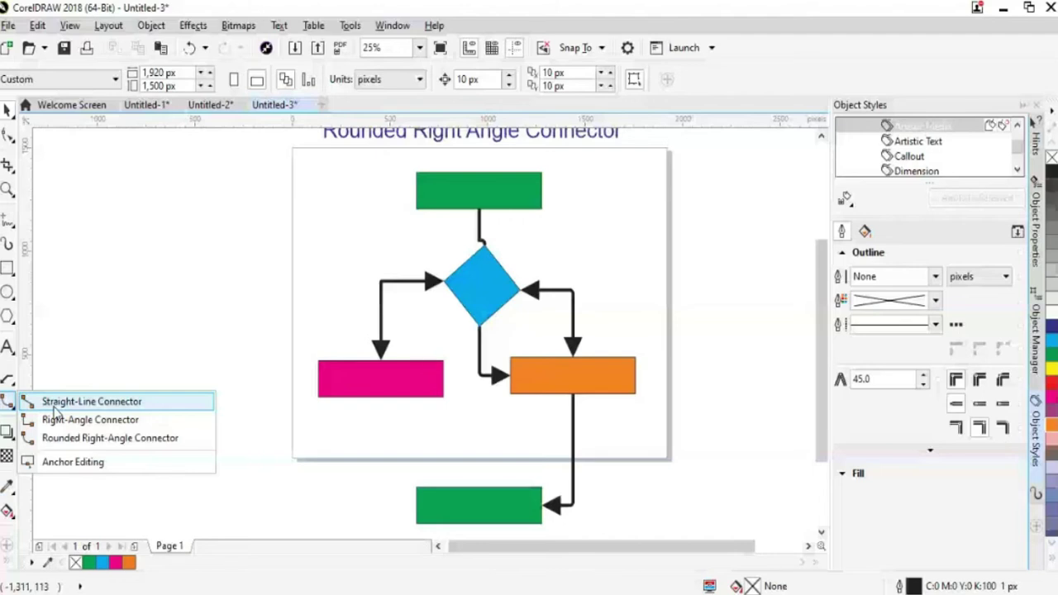
{"action": "left_click", "coordinate": [82, 442]}
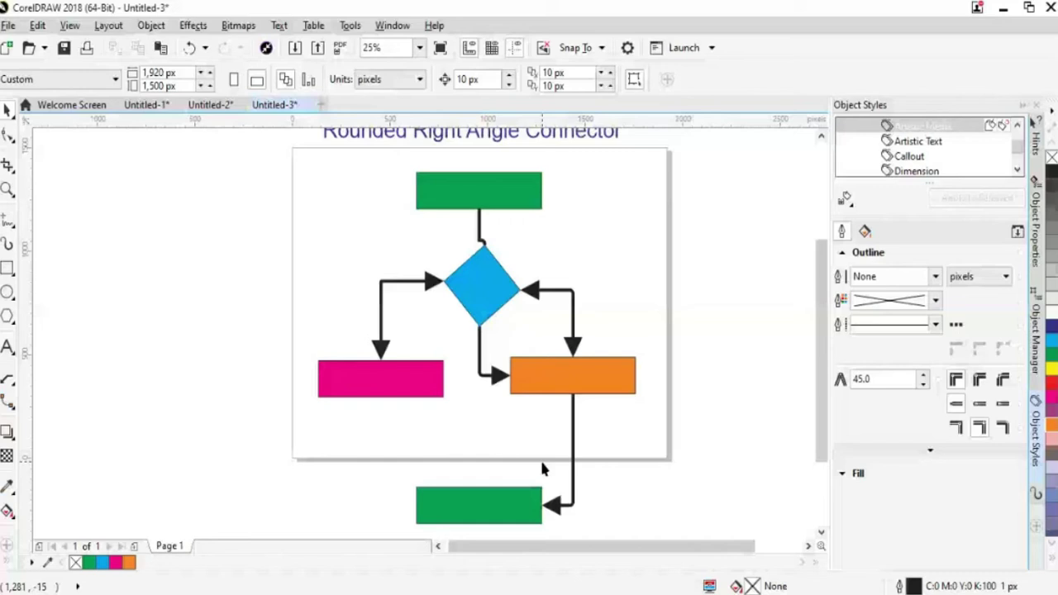
{"action": "left_click_drag", "start_coordinate": [825, 446], "coordinate": [826, 417]}
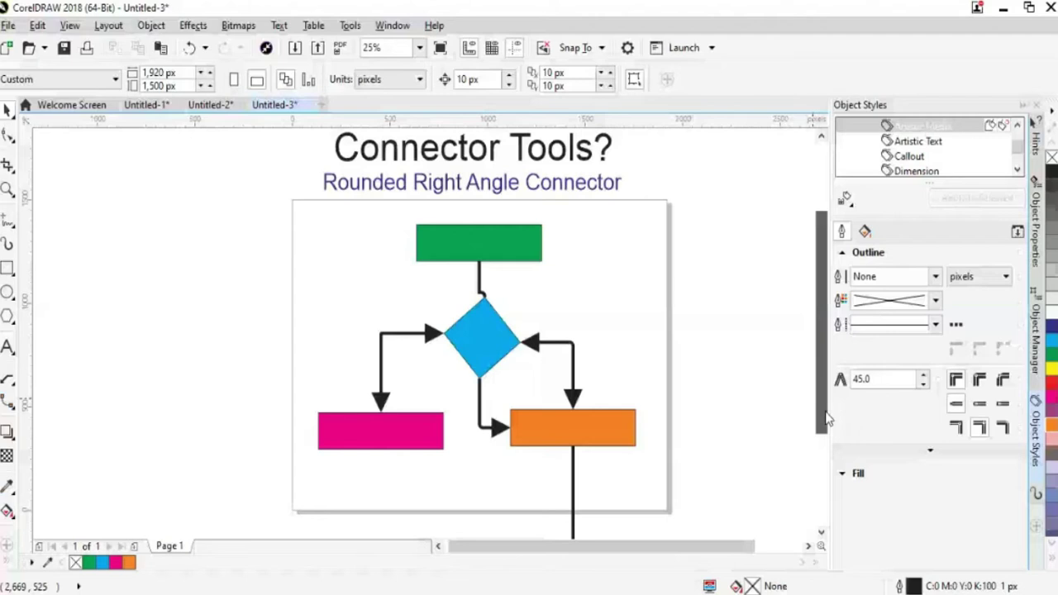
{"action": "left_click_drag", "start_coordinate": [826, 419], "coordinate": [827, 416]}
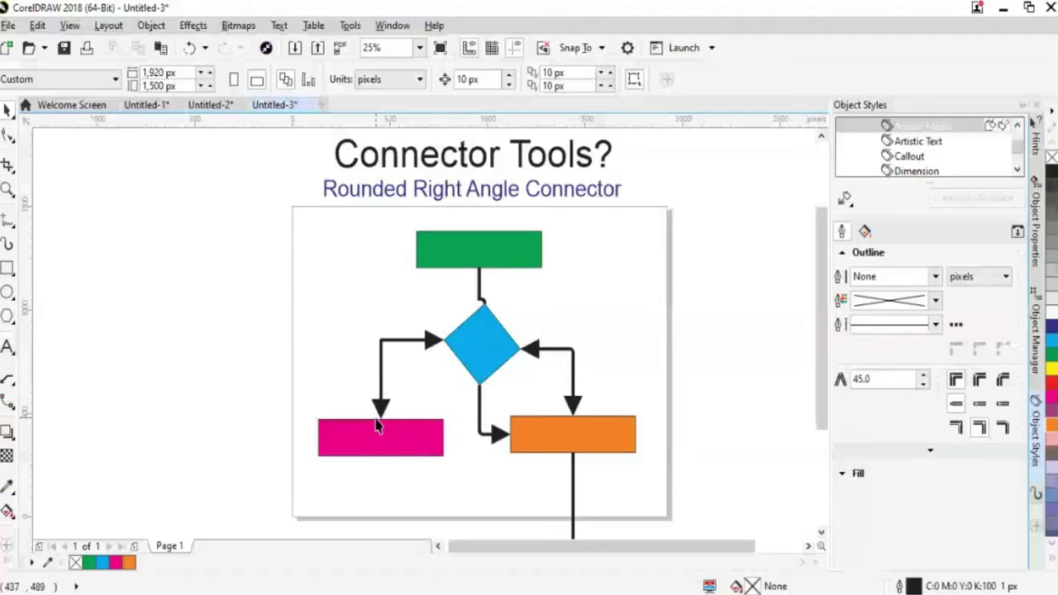
{"action": "left_click", "coordinate": [378, 417]}
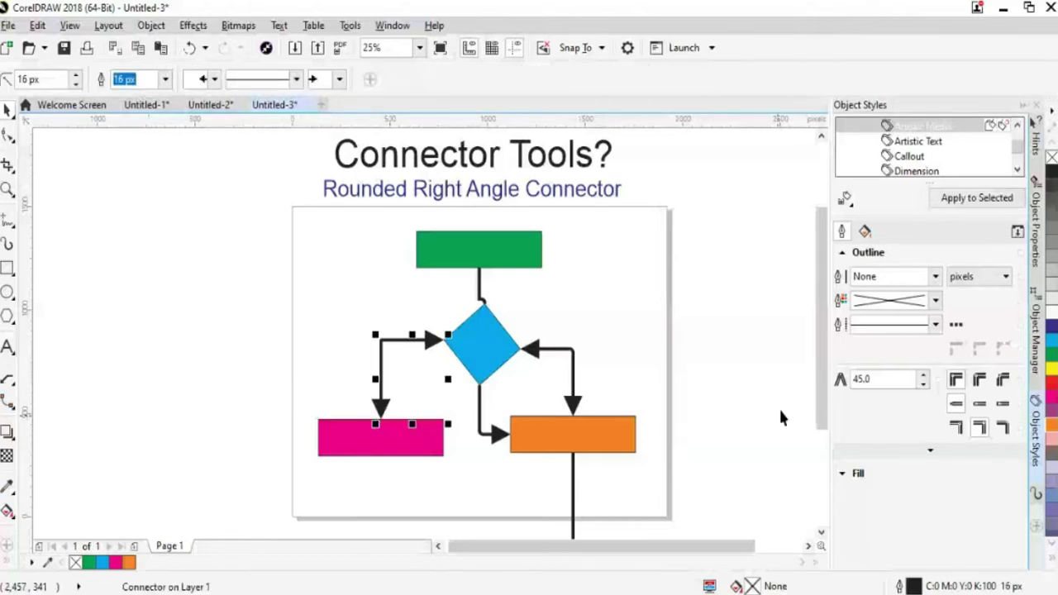
{"action": "mouse_move", "coordinate": [823, 419]}
{"action": "left_mouse_down"}
{"action": "mouse_move", "coordinate": [833, 469]}
{"action": "mouse_move", "coordinate": [821, 418]}
{"action": "left_mouse_up"}
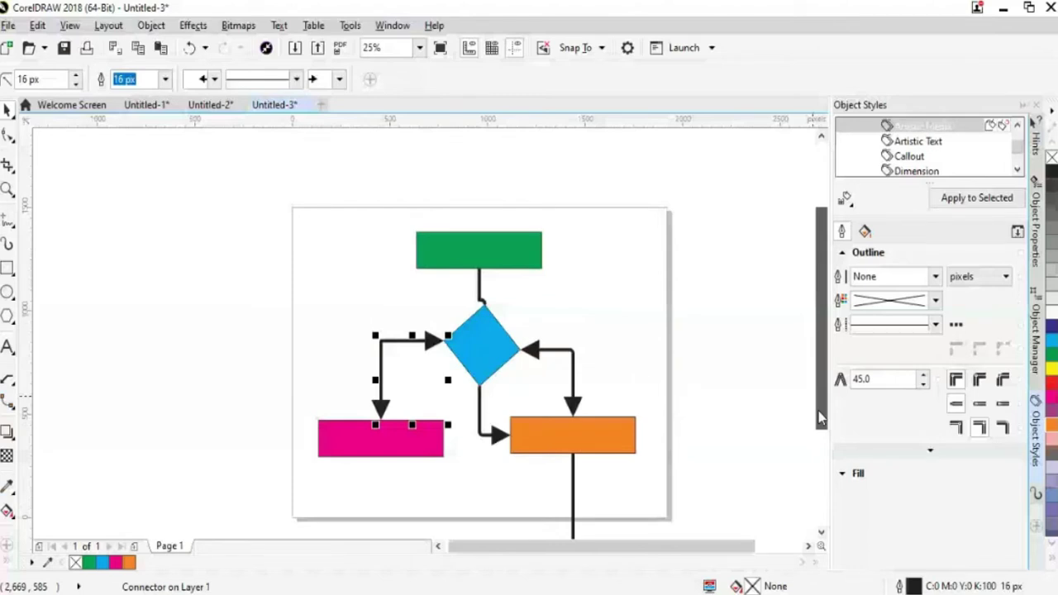
{"action": "left_click_drag", "start_coordinate": [821, 417], "coordinate": [819, 411]}
{"action": "left_click", "coordinate": [7, 402]}
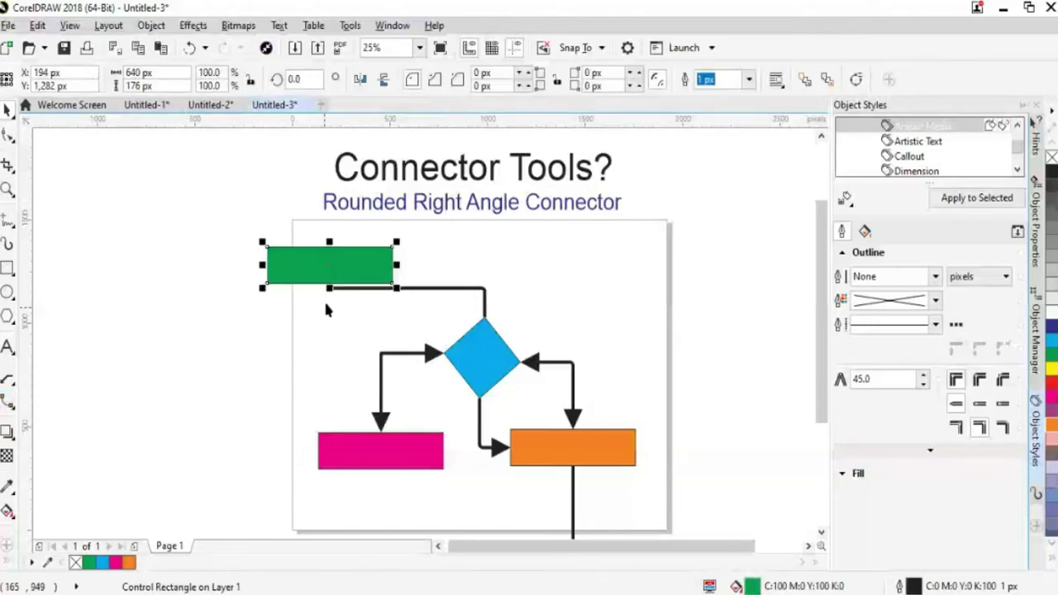
Move the top green rectangle left beyond the page's left edge, and display the available connector tools.
{"action": "left_click_drag", "start_coordinate": [341, 269], "coordinate": [303, 263]}
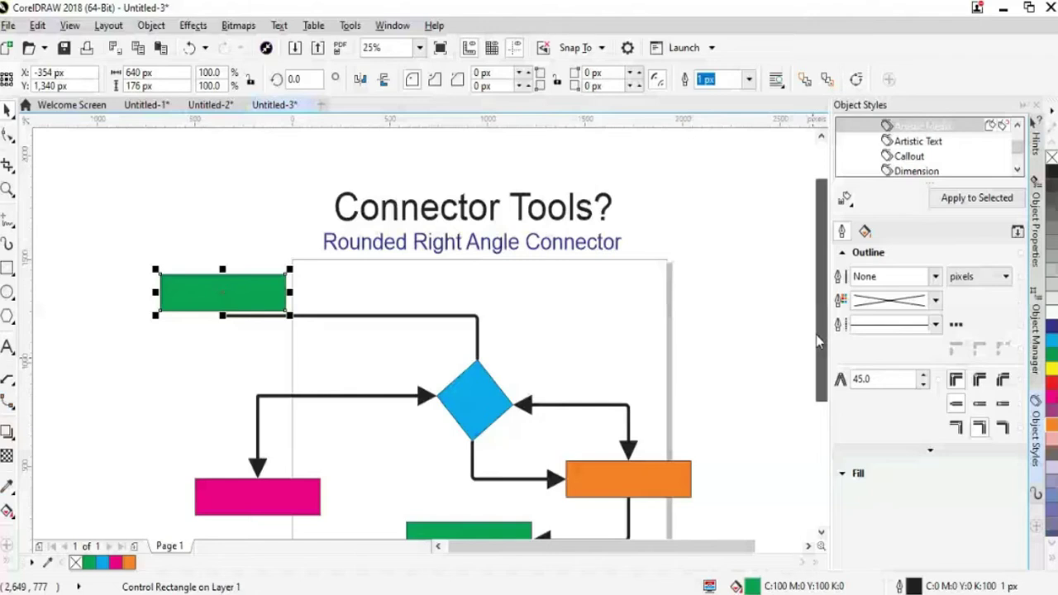
{"action": "left_click", "coordinate": [7, 401]}
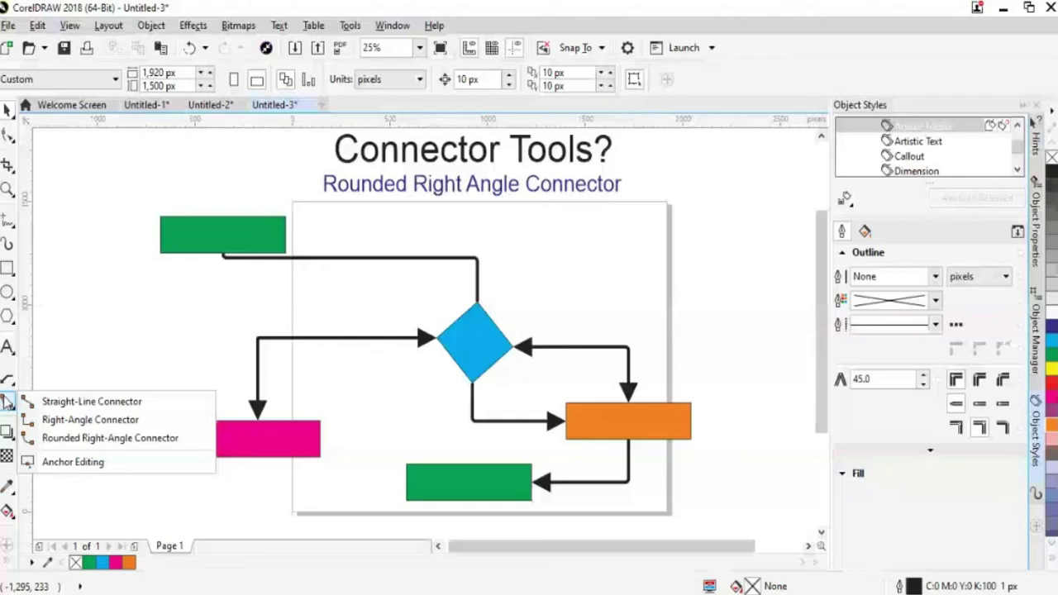
Move the top green rectangle slightly down and draw a rounded right-angle connector from its right edge to the corner of the diamond-to-orange connector.
{"action": "left_click", "coordinate": [253, 238]}
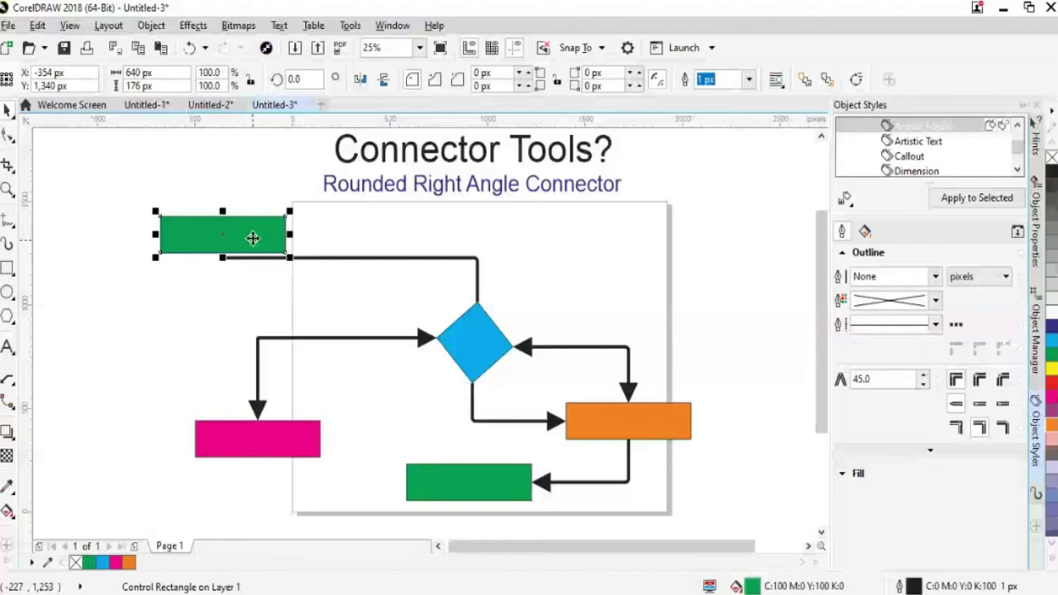
{"action": "left_click_drag", "start_coordinate": [253, 238], "coordinate": [258, 276]}
{"action": "key", "text": "space"}
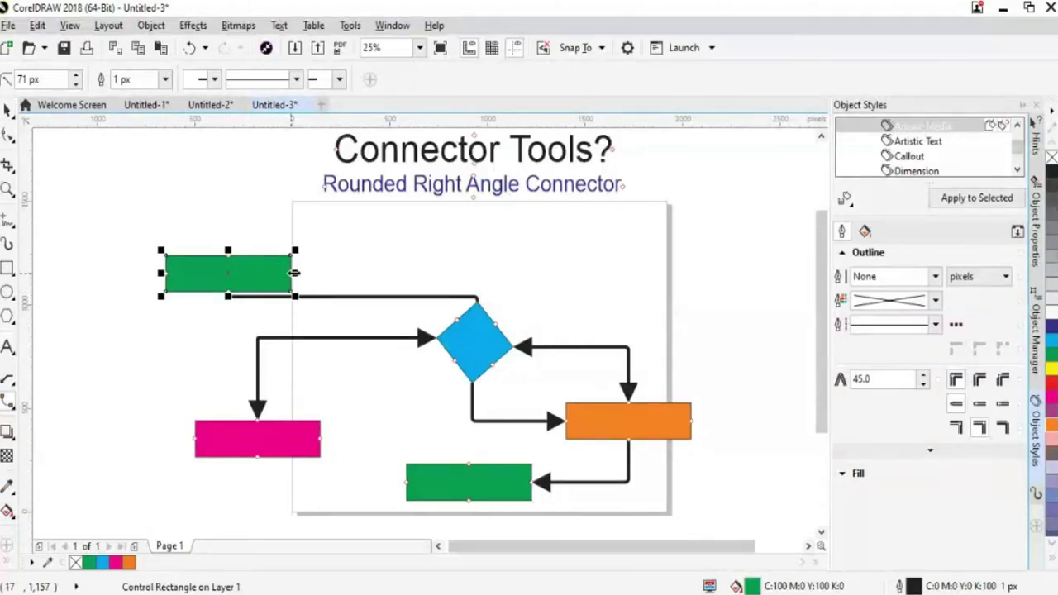
{"action": "left_click_drag", "start_coordinate": [296, 275], "coordinate": [628, 353]}
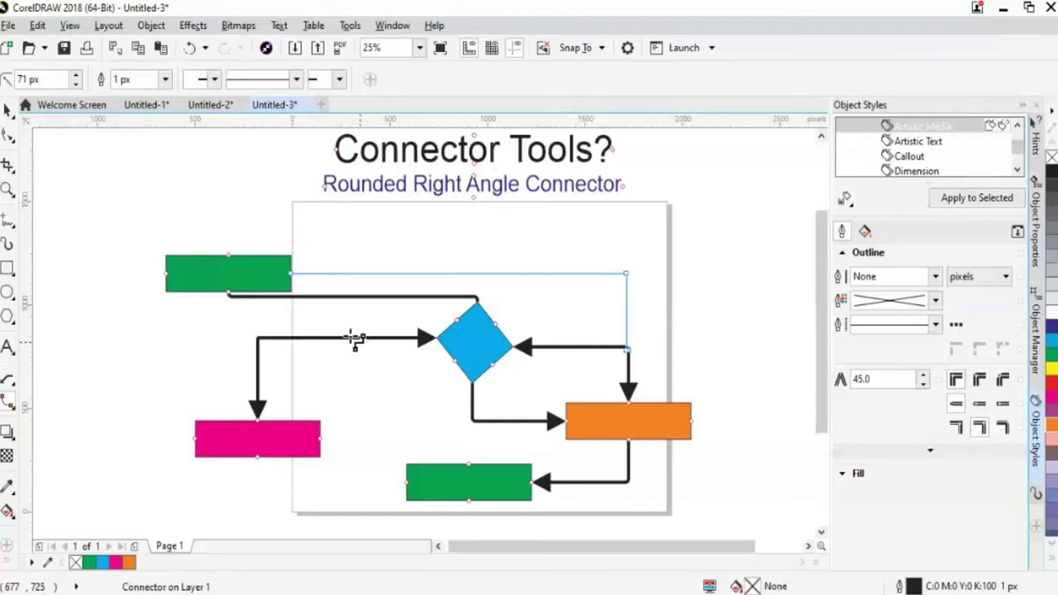
{"action": "left_click", "coordinate": [8, 110]}
{"action": "left_click", "coordinate": [146, 278]}
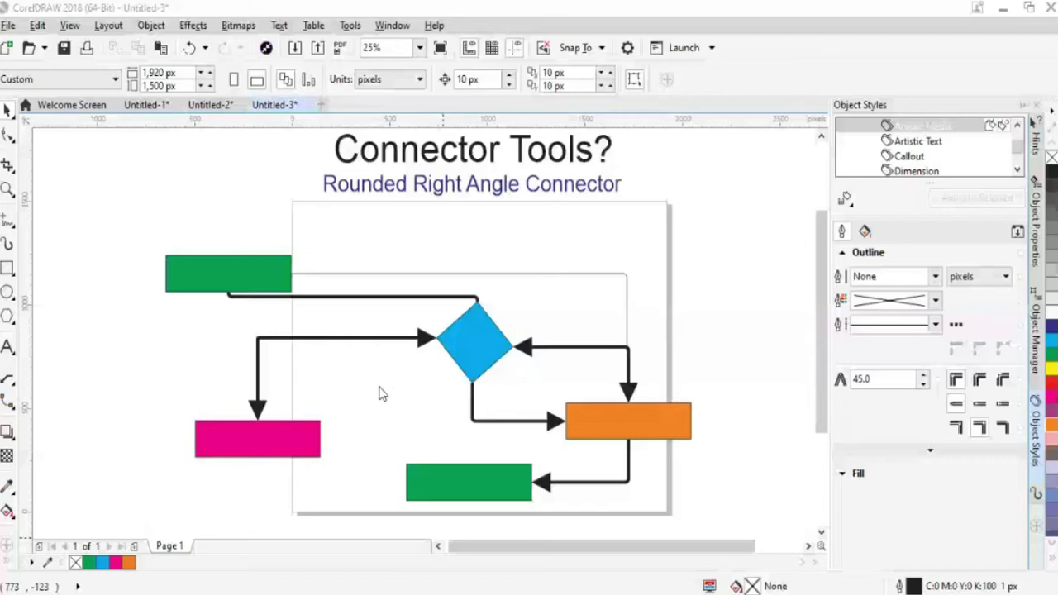
In Untitled-1, draw straight-line connectors from Step 1's left edge to the blue rectangle, its bottom to the lower purple rectangle, and between the purple rectangles.
{"action": "scroll", "coordinate": [379, 394], "scroll_direction": "up", "scroll_amount": 1}
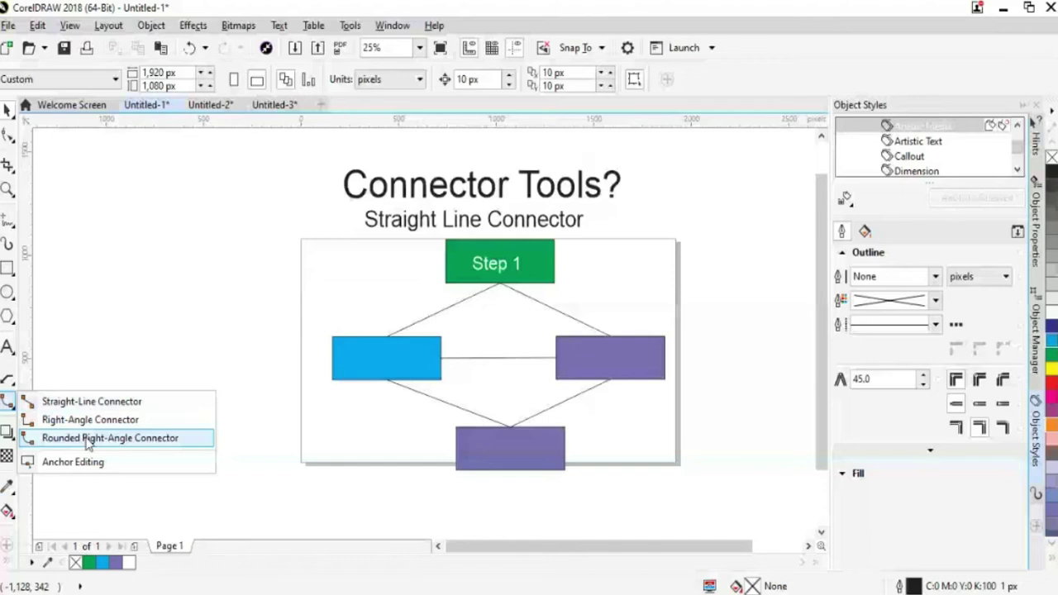
{"action": "left_click", "coordinate": [86, 438]}
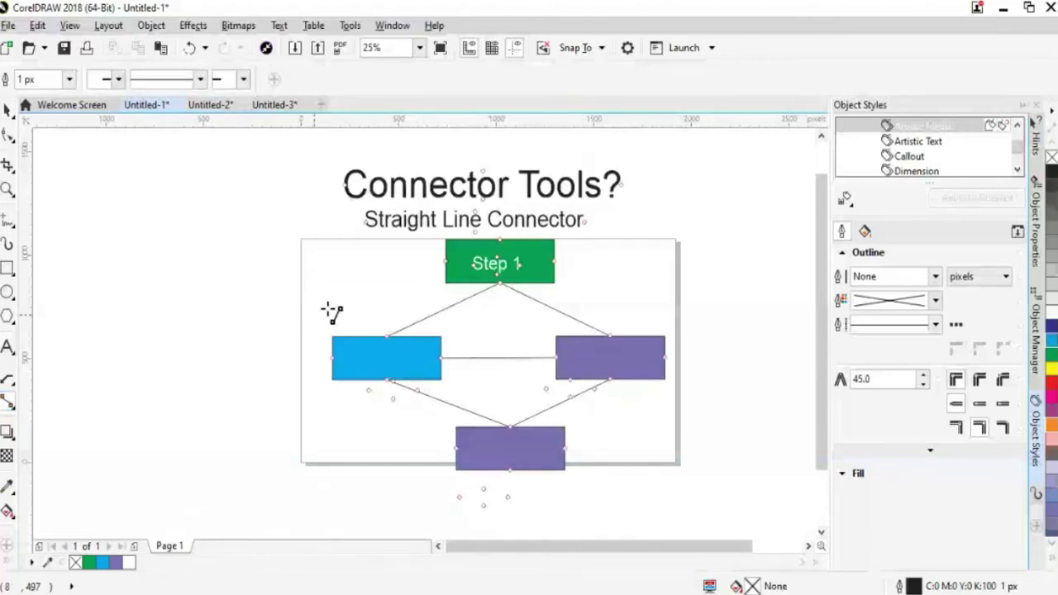
{"action": "left_click", "coordinate": [551, 262]}
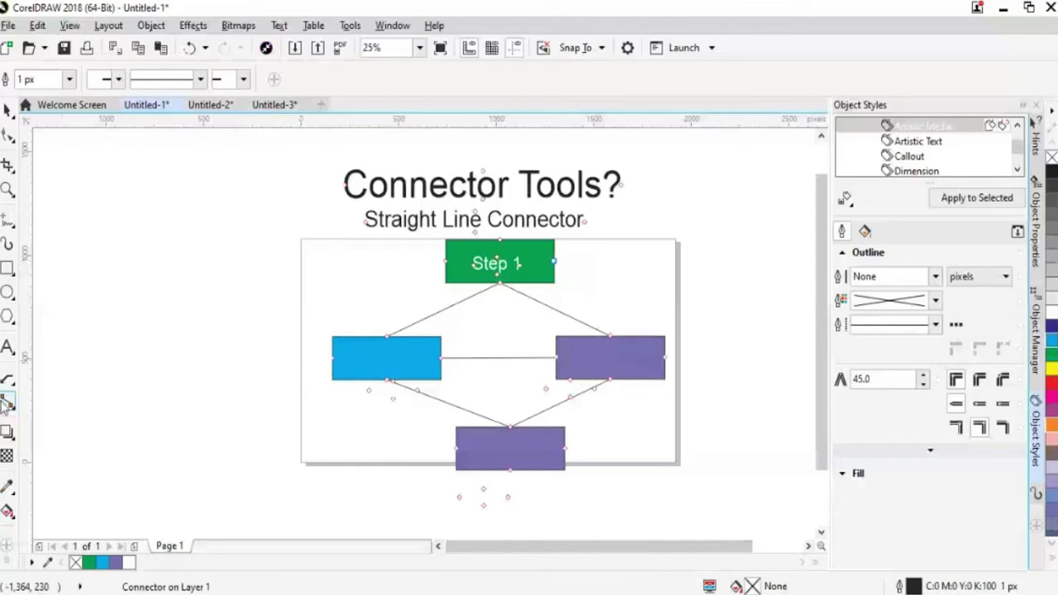
{"action": "left_click_drag", "start_coordinate": [432, 279], "coordinate": [386, 335]}
{"action": "left_click_drag", "start_coordinate": [509, 285], "coordinate": [510, 426]}
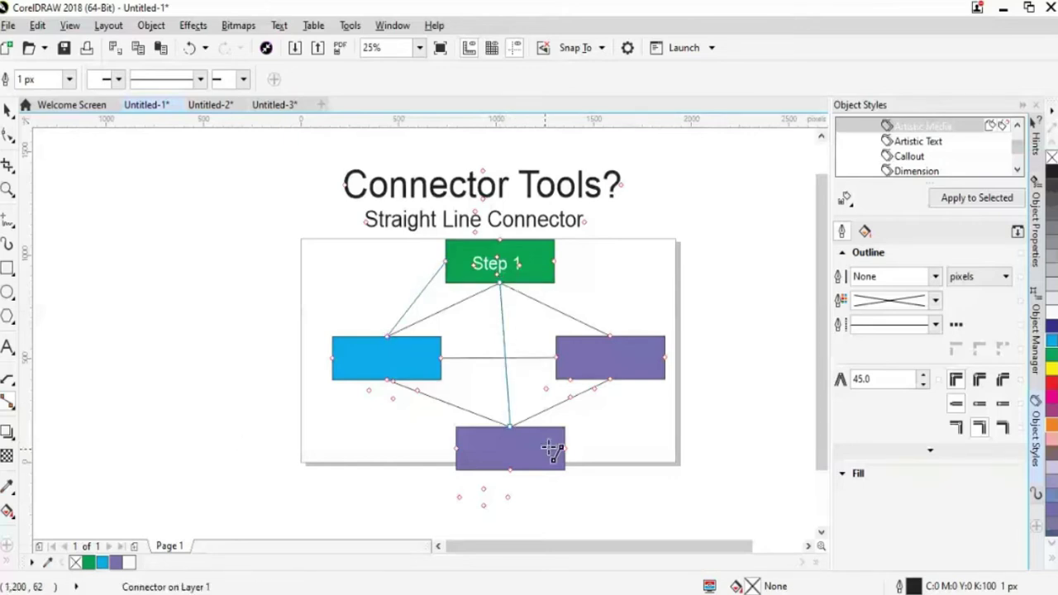
{"action": "left_click_drag", "start_coordinate": [567, 447], "coordinate": [611, 380]}
{"action": "key", "text": "space"}
Give the connector from Step 1 to the right purple rectangle a 16 px line with solid arrowheads at both ends.
{"action": "left_click", "coordinate": [610, 318]}
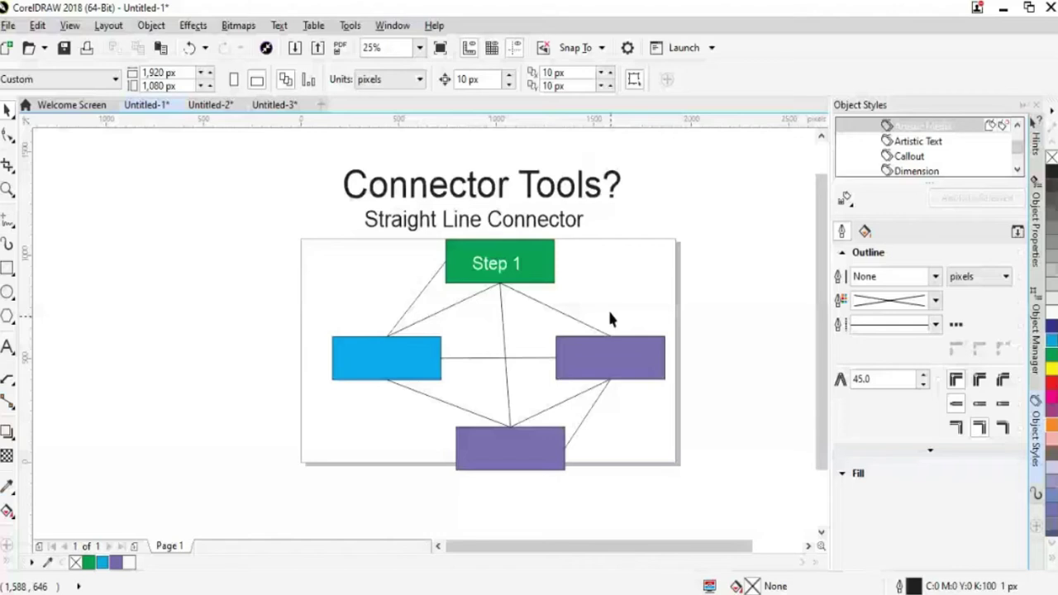
{"action": "left_click", "coordinate": [608, 330]}
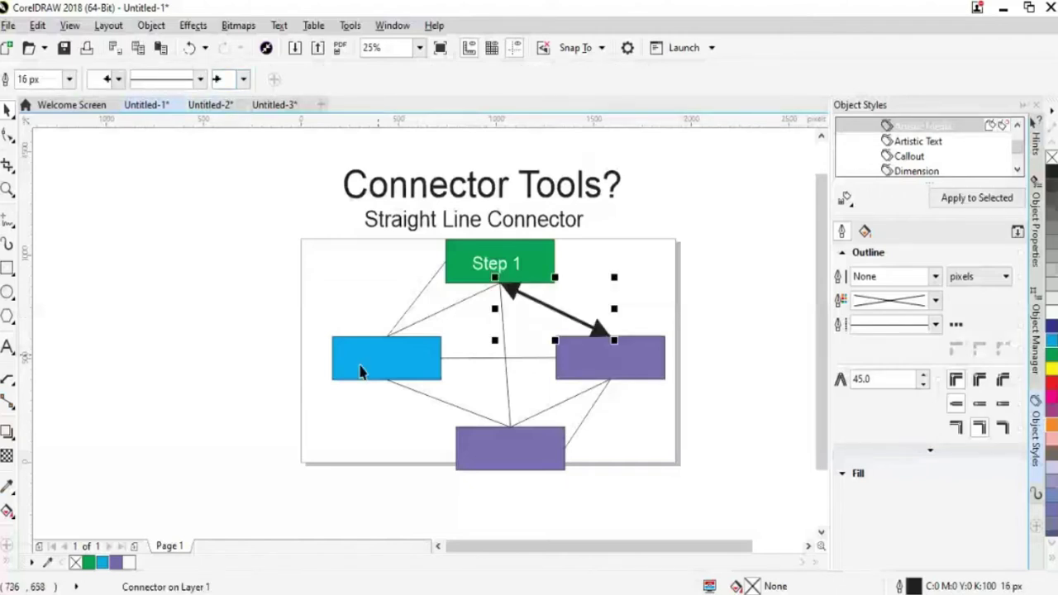
In Untitled-2, draw a right-angle connector from the green hexagon's right side to the purple hexagon's right side.
{"action": "key", "text": "ctrl+Tab"}
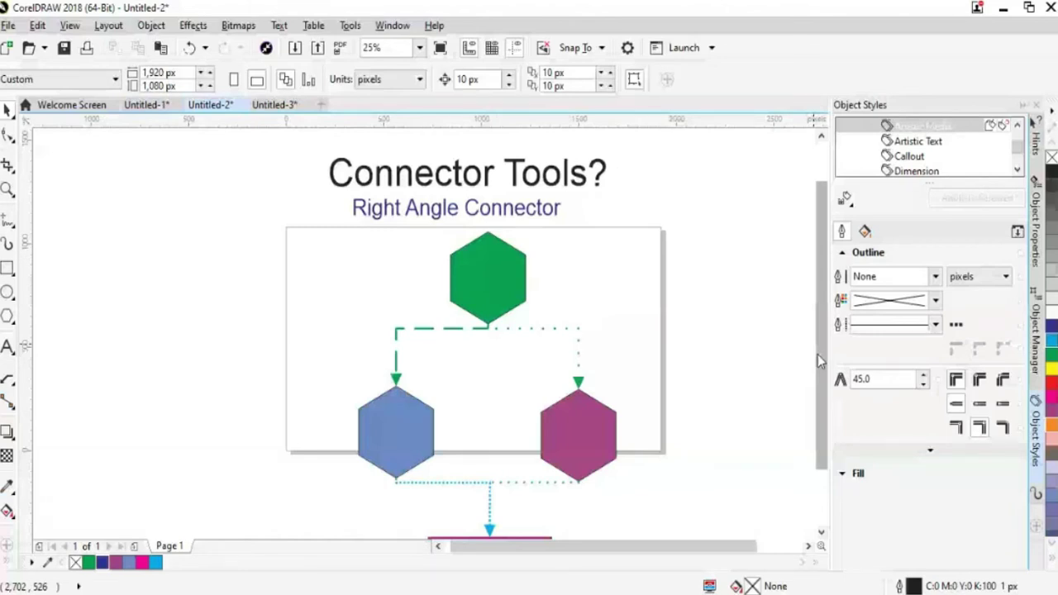
{"action": "scroll", "coordinate": [817, 353], "scroll_direction": "down", "scroll_amount": 2}
{"action": "left_click", "coordinate": [7, 401]}
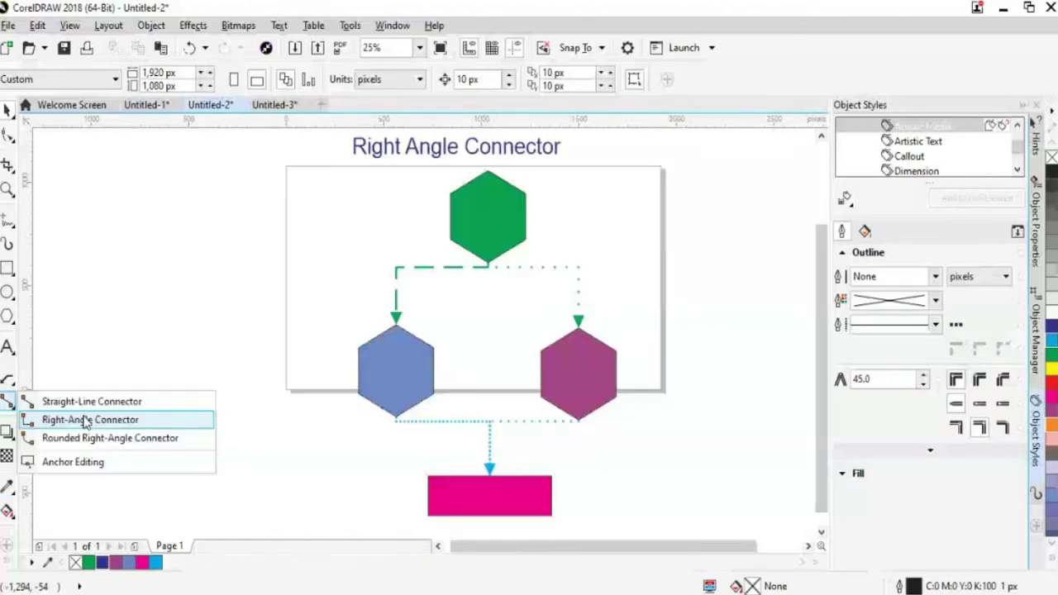
{"action": "left_click", "coordinate": [86, 423]}
{"action": "left_click_drag", "start_coordinate": [525, 216], "coordinate": [618, 370]}
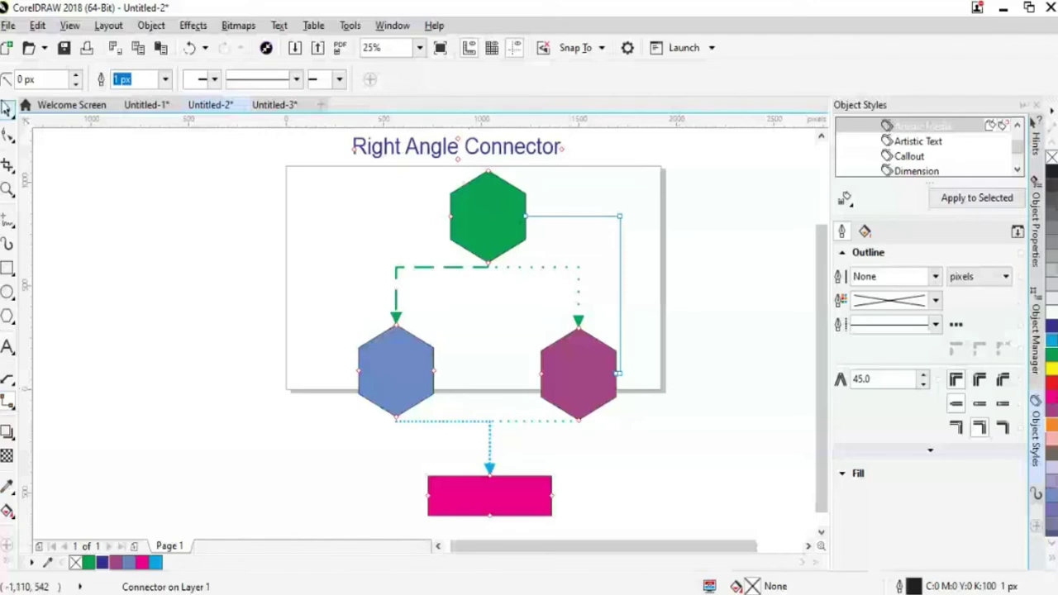
{"action": "left_click", "coordinate": [7, 109]}
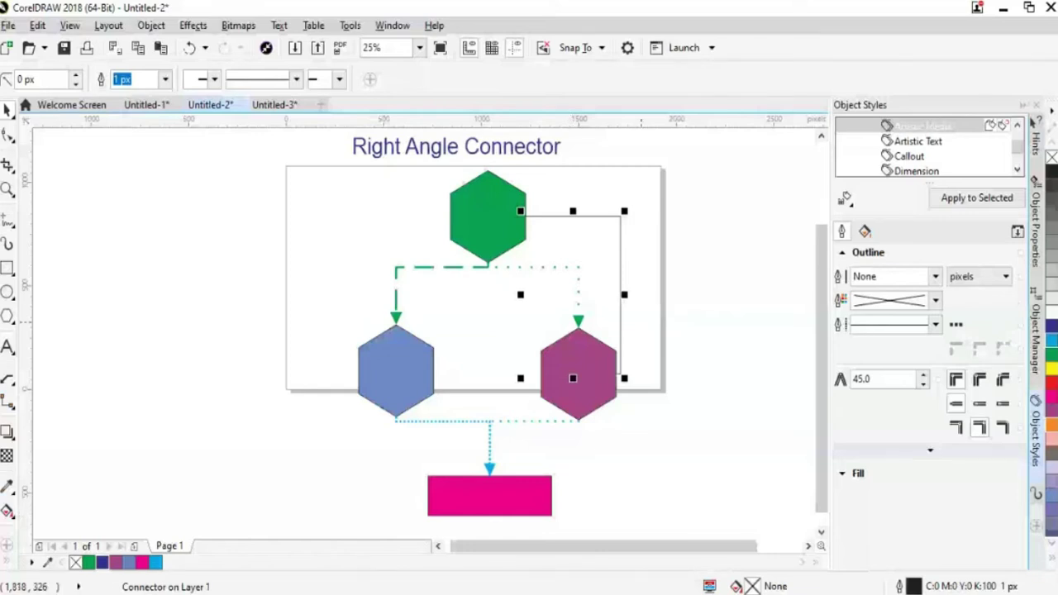
Set the green-to-purple hexagon connector's line width to 16 px and its corner roundness to 90 px.
{"action": "left_click", "coordinate": [627, 246]}
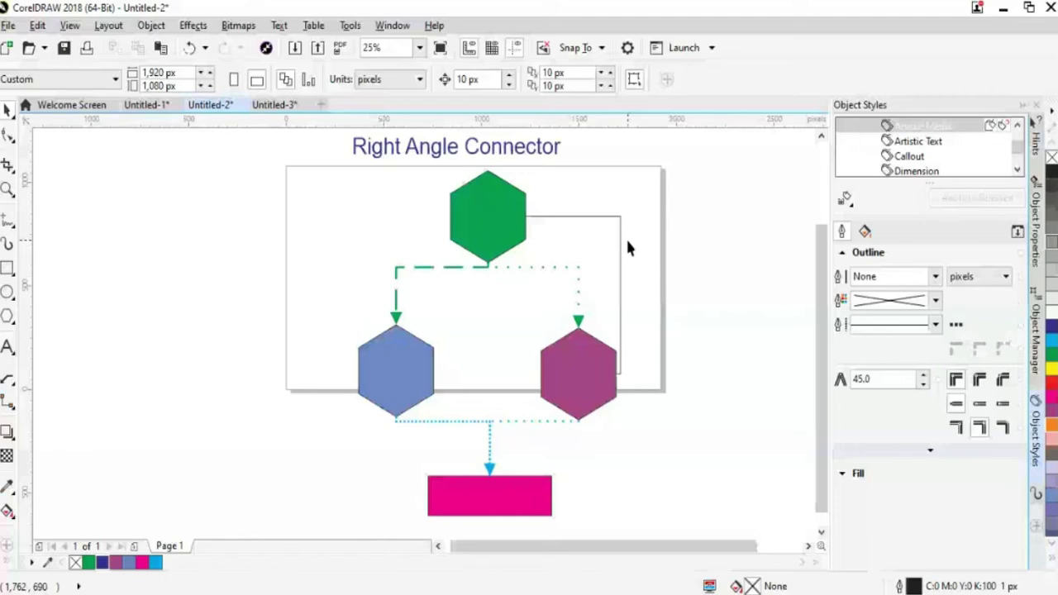
{"action": "left_click", "coordinate": [622, 237]}
{"action": "scroll", "coordinate": [626, 237], "scroll_direction": "up", "scroll_amount": 1}
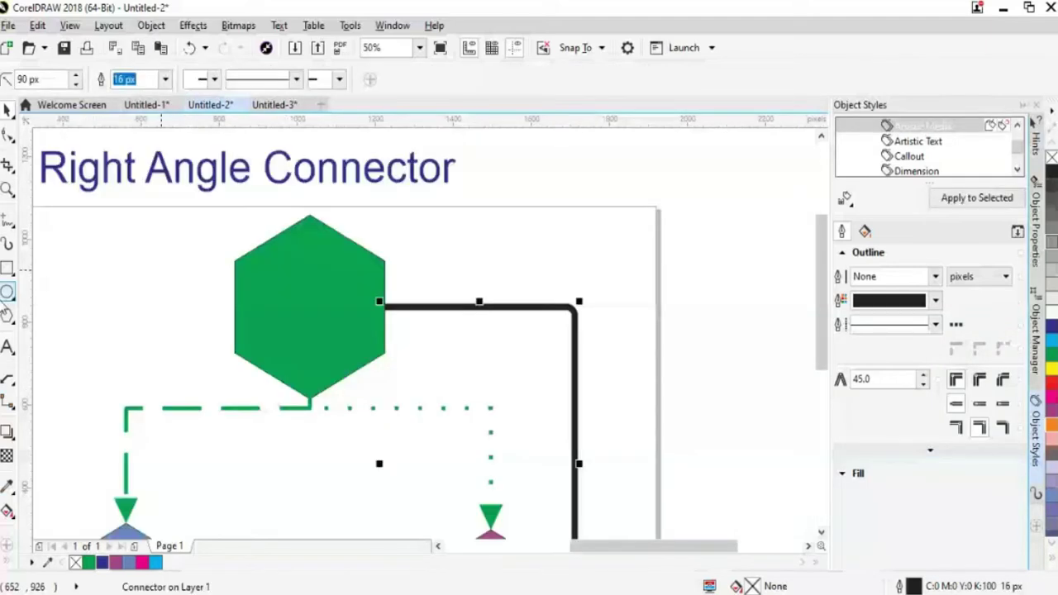
Increase the corner roundness of the thick black connector to 100 px.
{"action": "left_click", "coordinate": [567, 406]}
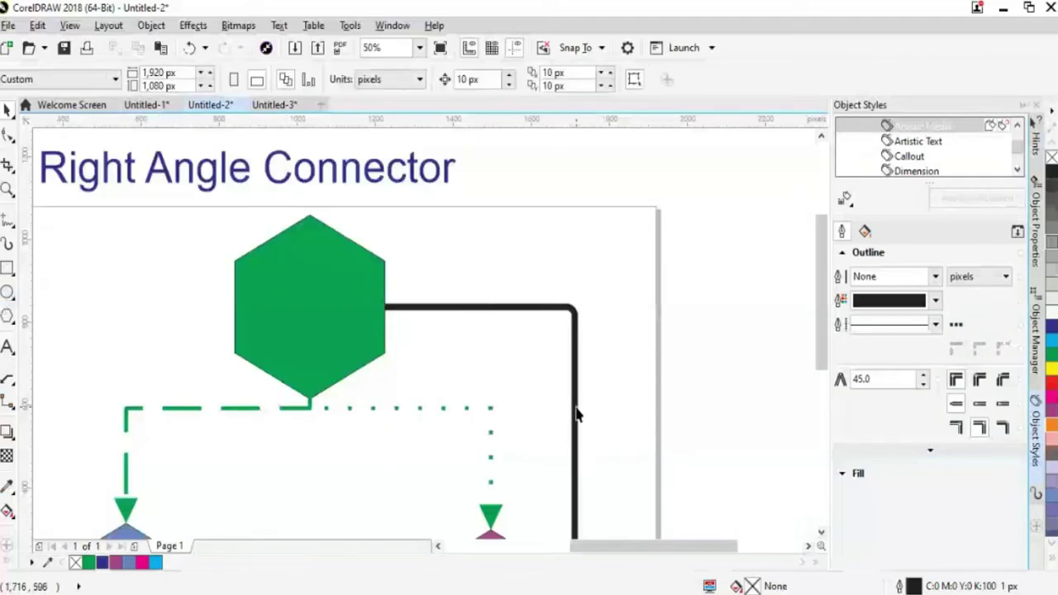
{"action": "left_click", "coordinate": [577, 415]}
{"action": "left_click", "coordinate": [25, 79]}
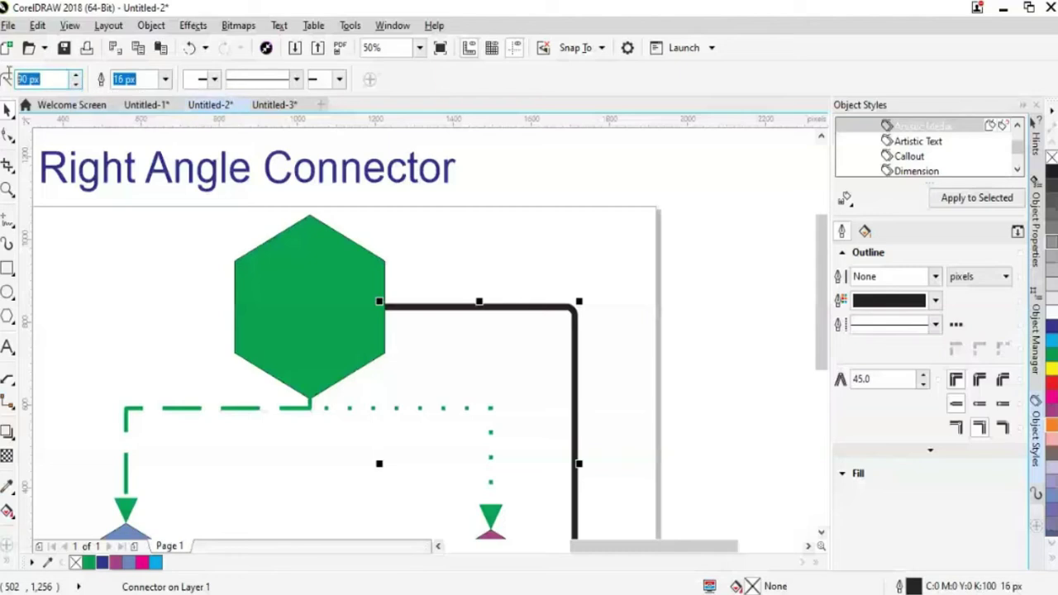
{"action": "type", "text": "100"}
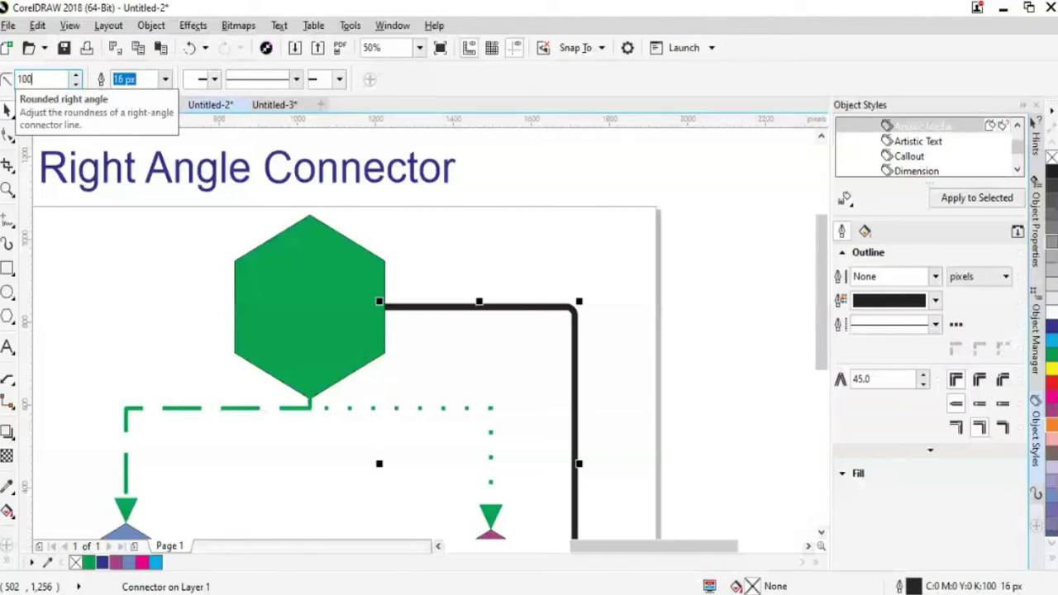
{"action": "key", "text": "Return"}
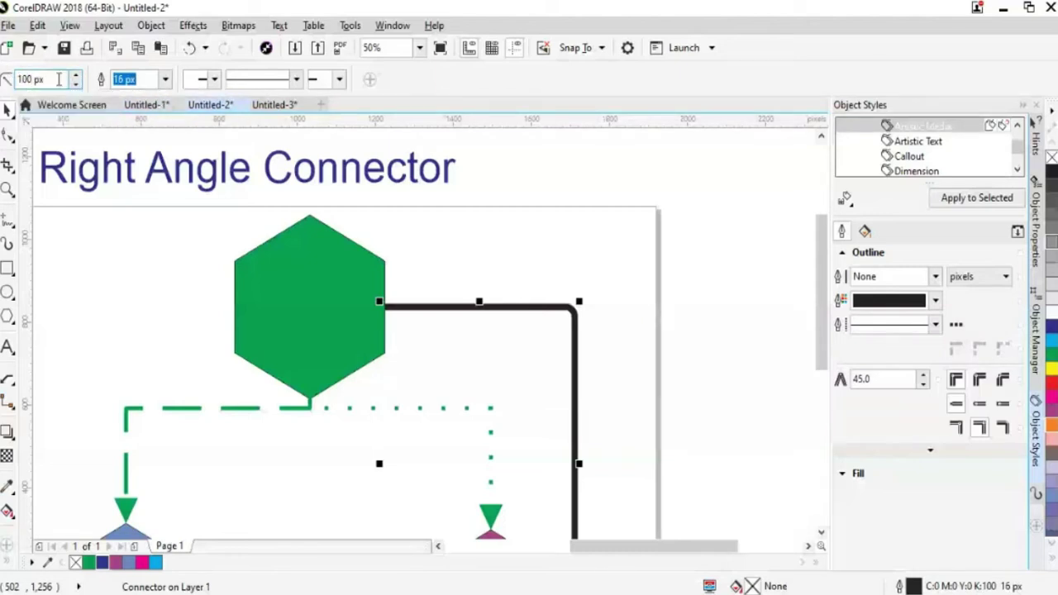
{"action": "left_click", "coordinate": [625, 376]}
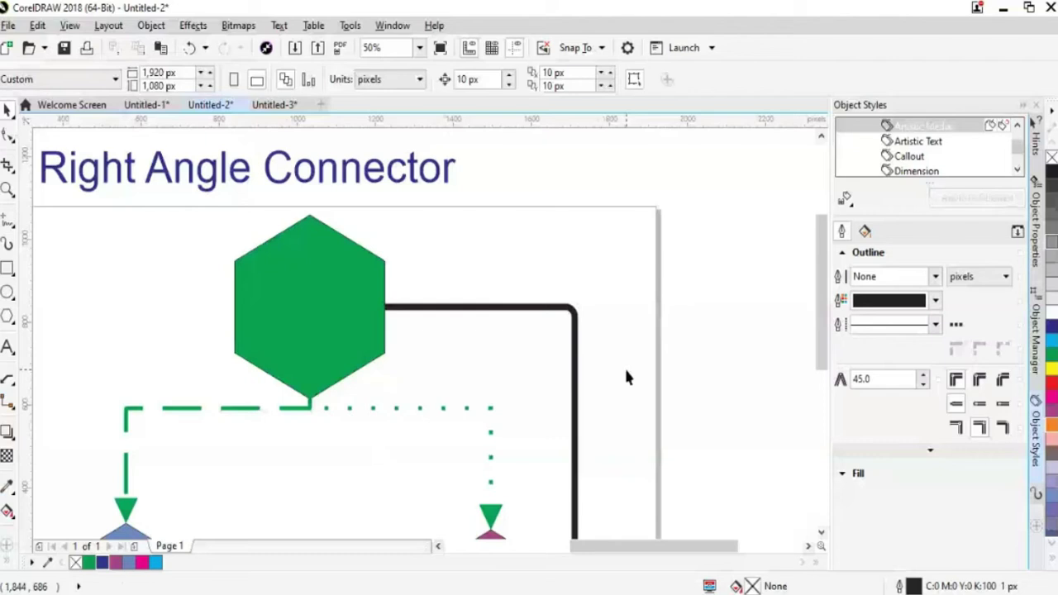
Review the rounded right-angle flowchart in Untitled-3, examining the connector between the magenta rectangle and the blue diamond.
{"action": "scroll", "coordinate": [626, 377], "scroll_direction": "down", "scroll_amount": 4}
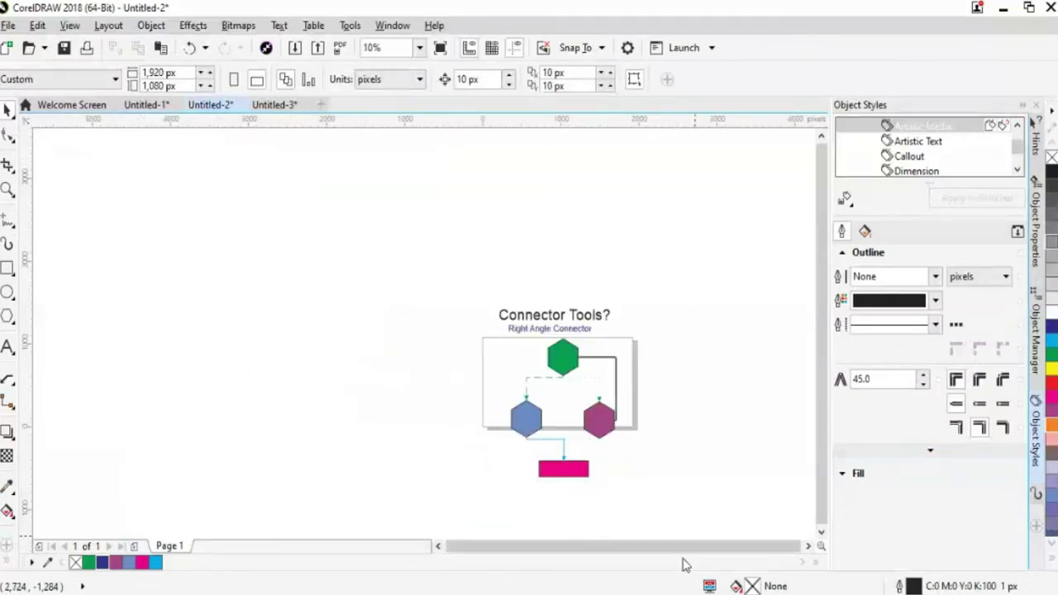
{"action": "left_click", "coordinate": [273, 104]}
{"action": "mouse_move", "coordinate": [825, 335]}
{"action": "left_mouse_down"}
{"action": "mouse_move", "coordinate": [825, 397]}
{"action": "mouse_move", "coordinate": [824, 315]}
{"action": "left_mouse_up"}
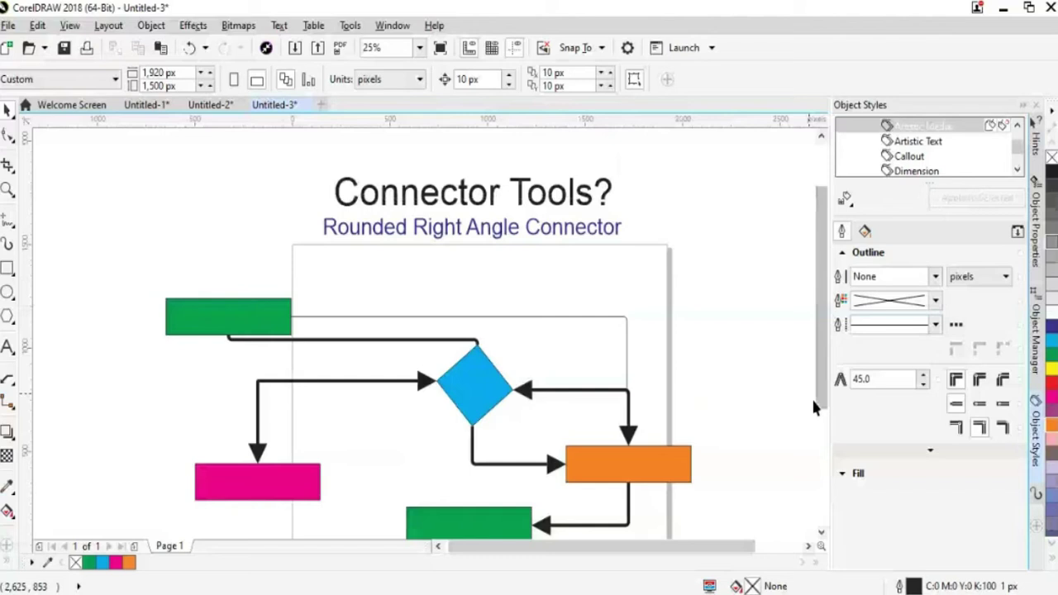
{"action": "left_click", "coordinate": [263, 380]}
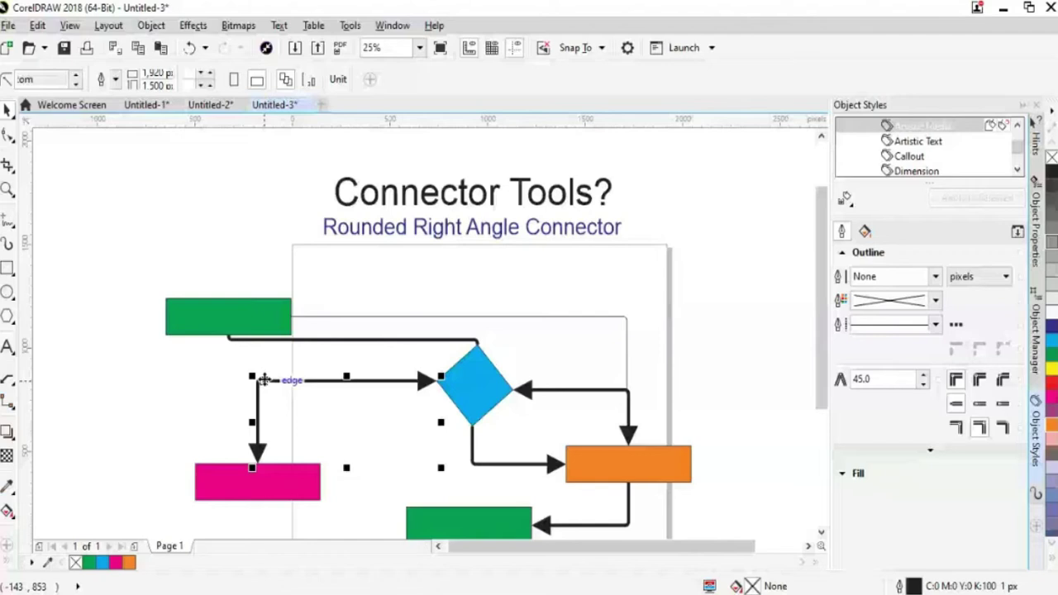
{"action": "scroll", "coordinate": [262, 379], "scroll_direction": "up", "scroll_amount": 4}
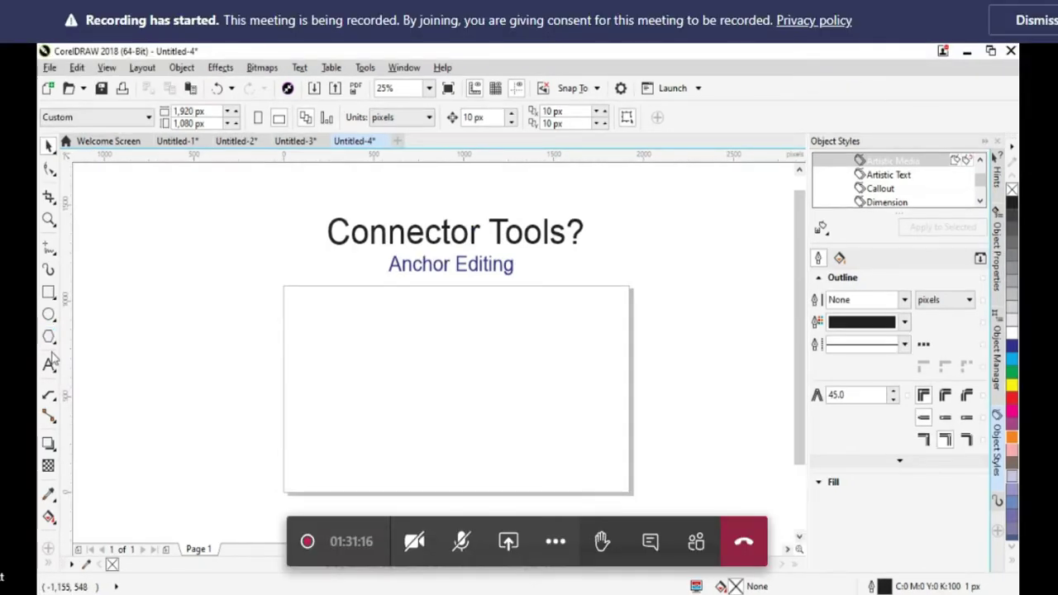
Dismiss the meeting recording notice and draw a seven-sided polygon about 511 by 498 px on the left half of the Anchor Editing page.
{"action": "left_click", "coordinate": [1044, 33]}
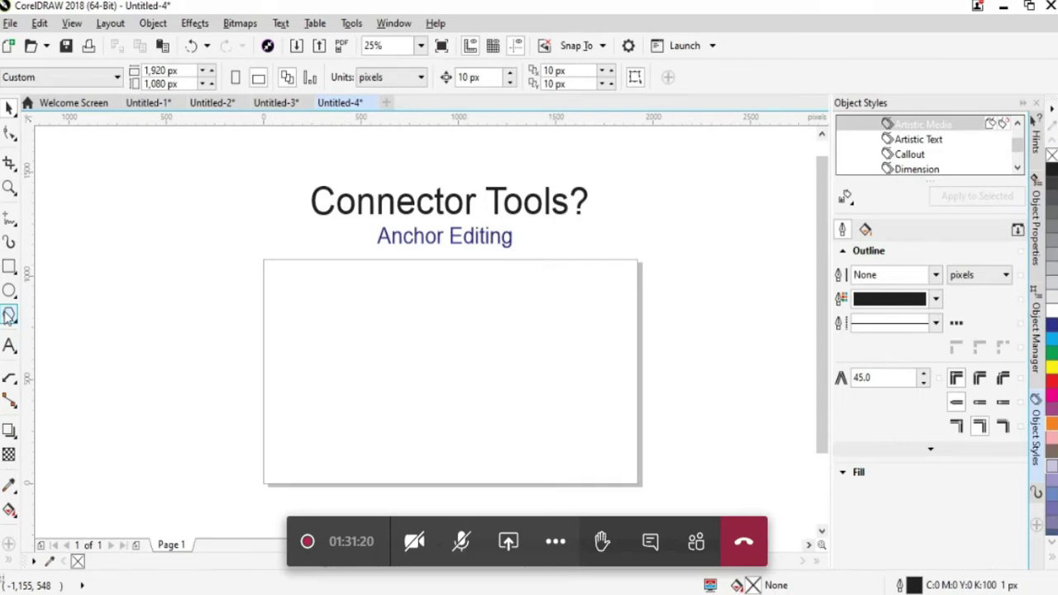
{"action": "left_click", "coordinate": [9, 315]}
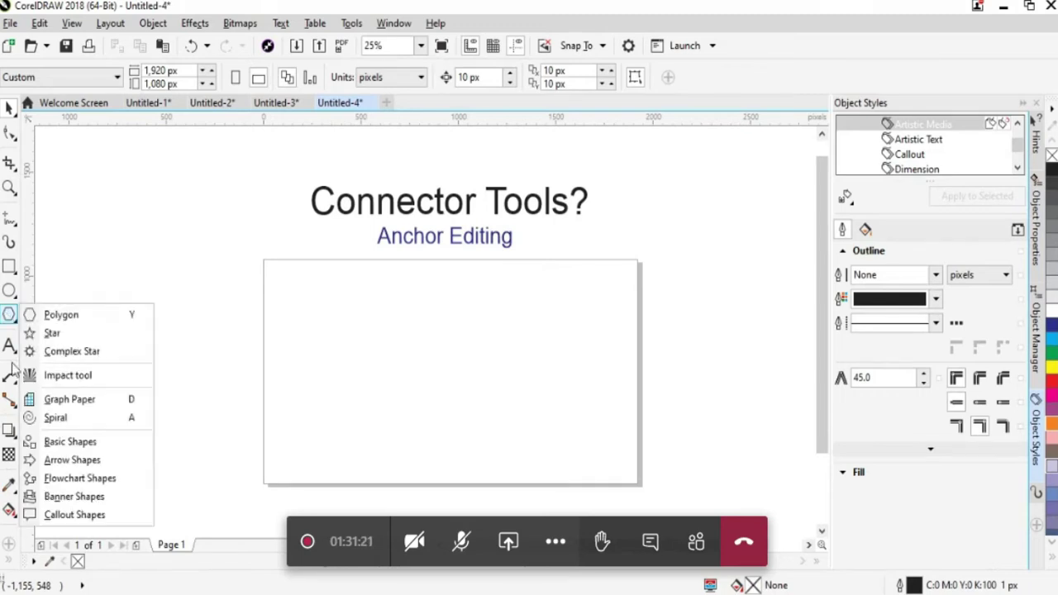
{"action": "left_click", "coordinate": [52, 315]}
{"action": "left_click_drag", "start_coordinate": [299, 326], "coordinate": [406, 434]}
{"action": "left_click", "coordinate": [450, 73]}
{"action": "left_click", "coordinate": [450, 73]}
{"action": "key", "text": "space"}
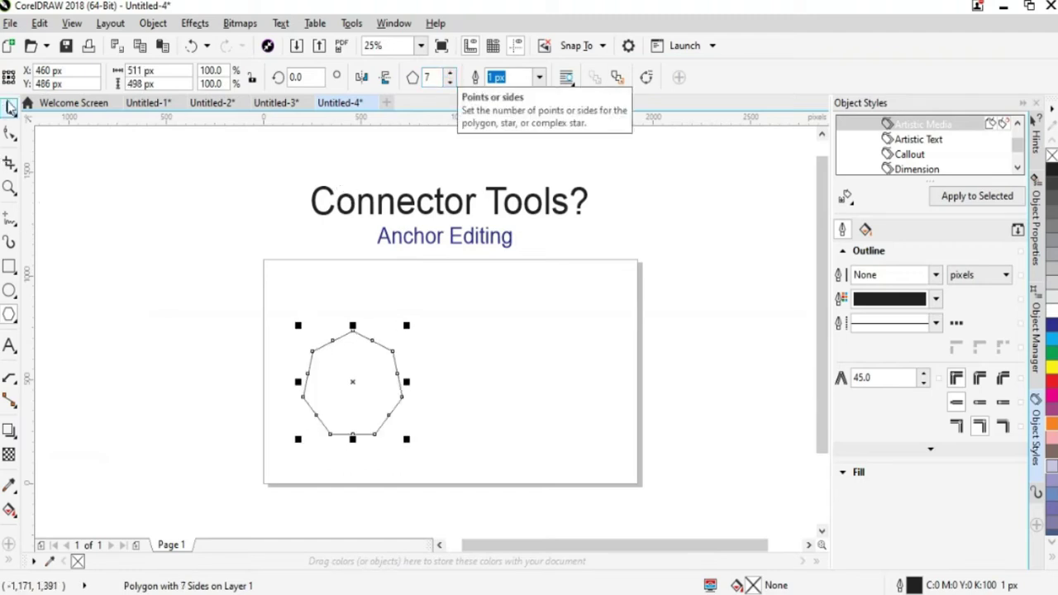
Duplicate the heptagon and shift the copy horizontally to the right half of the page, leaving a gap between the two.
{"action": "left_click", "coordinate": [170, 319]}
{"action": "left_click", "coordinate": [401, 405]}
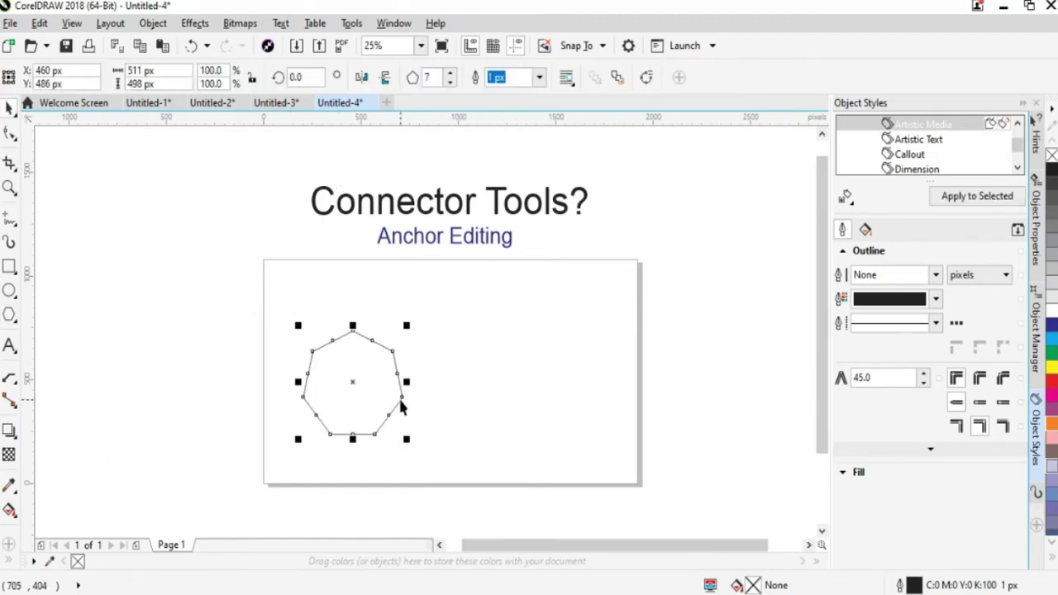
{"action": "key", "text": "KP_Add"}
{"action": "key", "text": "Right"}
{"action": "key", "text": "Right"}
{"action": "key", "text": "Right"}
{"action": "key", "text": "Right"}
{"action": "key", "text": "Right"}
{"action": "key", "text": "Right"}
{"action": "key", "text": "Right"}
{"action": "key", "text": "Right"}
{"action": "key", "text": "Right"}
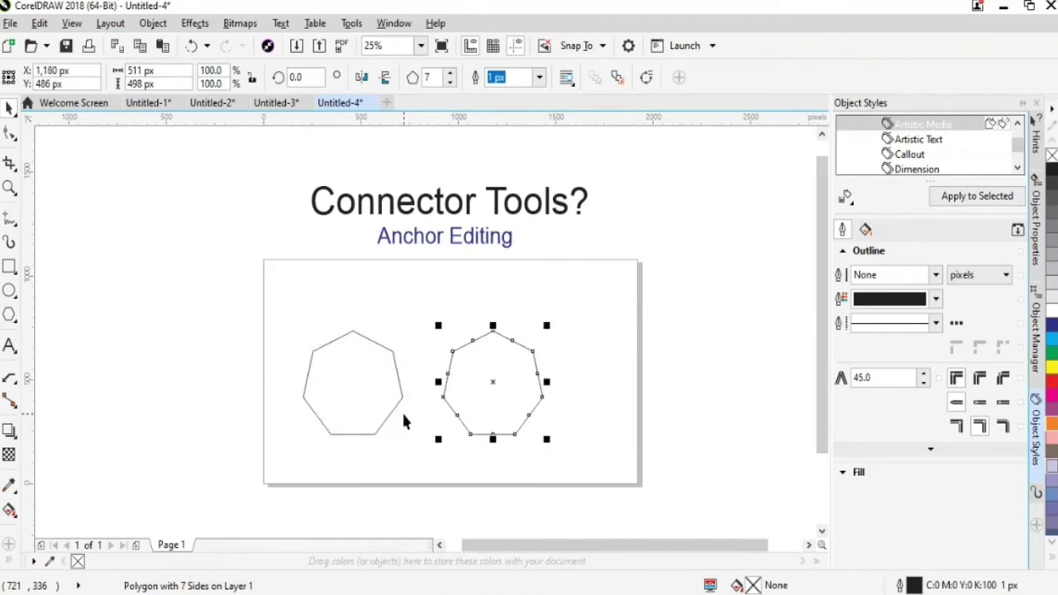
{"action": "key", "text": "Right"}
{"action": "key", "text": "Right"}
{"action": "key", "text": "Right"}
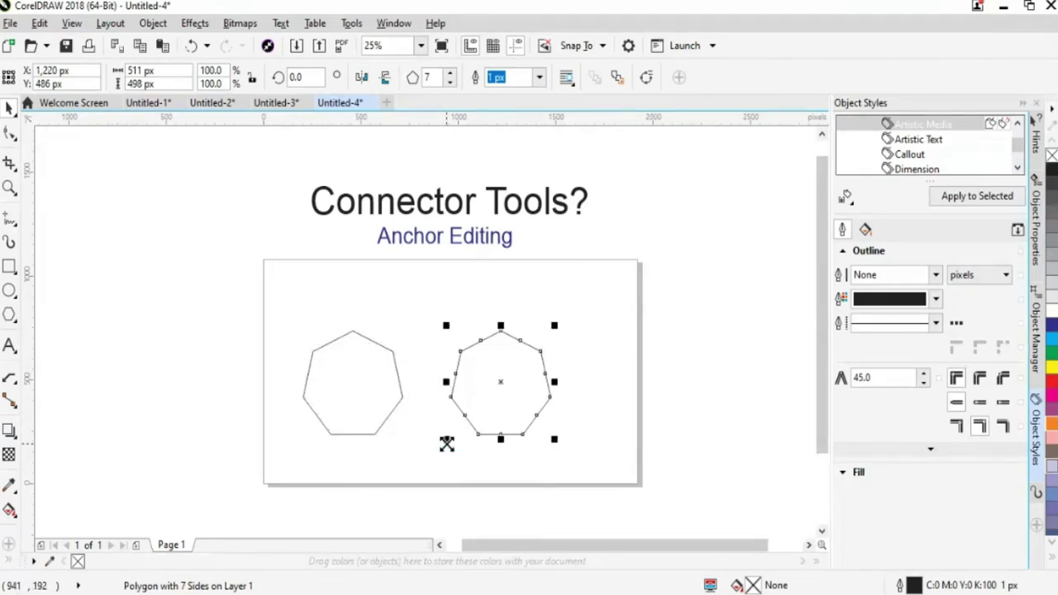
{"action": "left_click", "coordinate": [447, 451]}
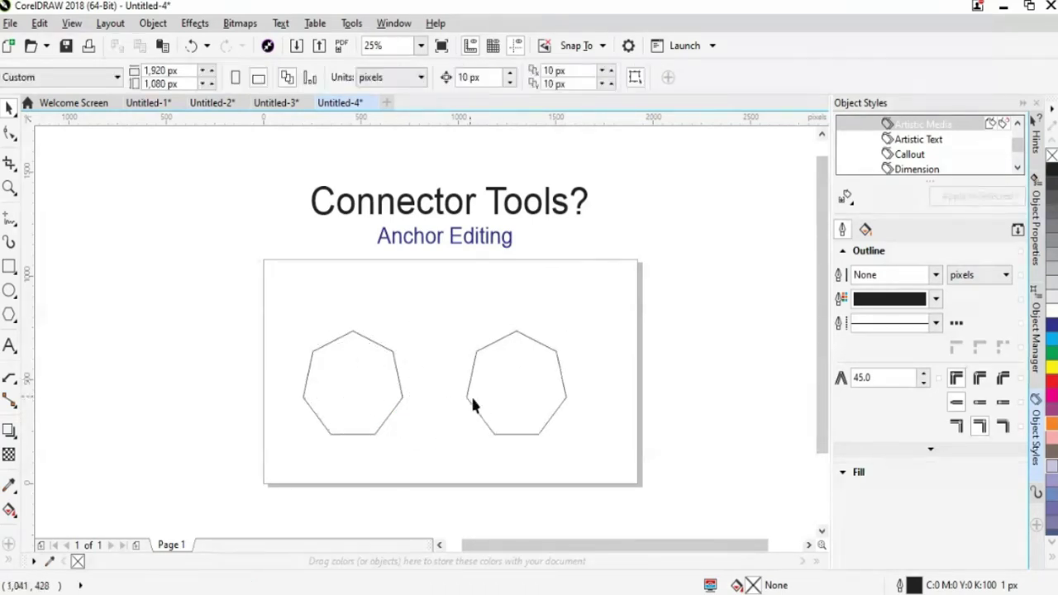
Try moving the left heptagon onto the right one, and undo the move.
{"action": "left_click_drag", "start_coordinate": [402, 388], "coordinate": [548, 432]}
{"action": "key", "text": "ctrl+z"}
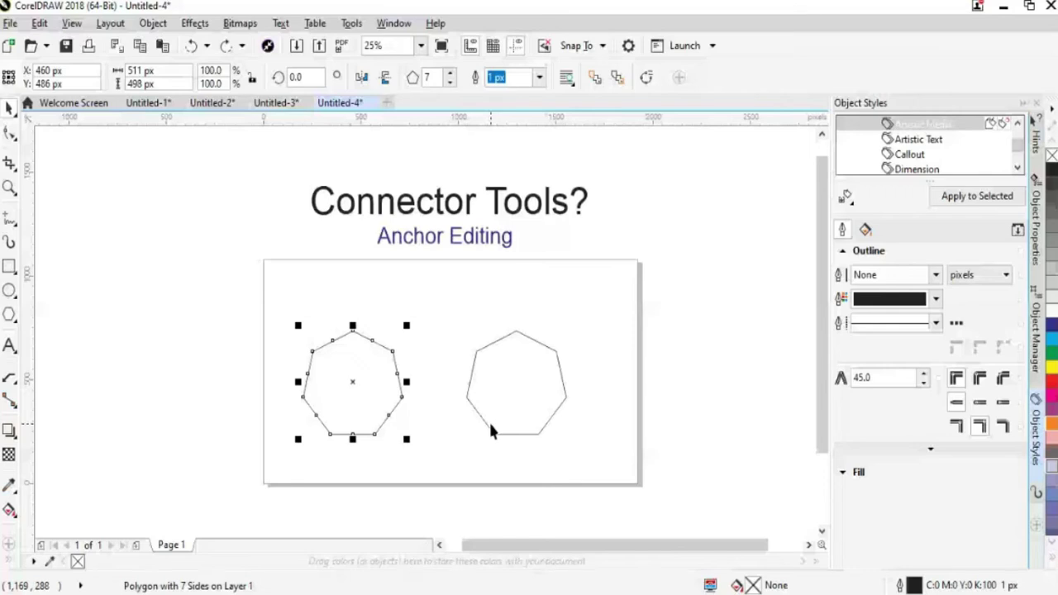
Raise both heptagons slightly and draw a straight-line connector from the left one's upper-right corner to the right one's upper-left corner.
{"action": "left_click", "coordinate": [10, 401]}
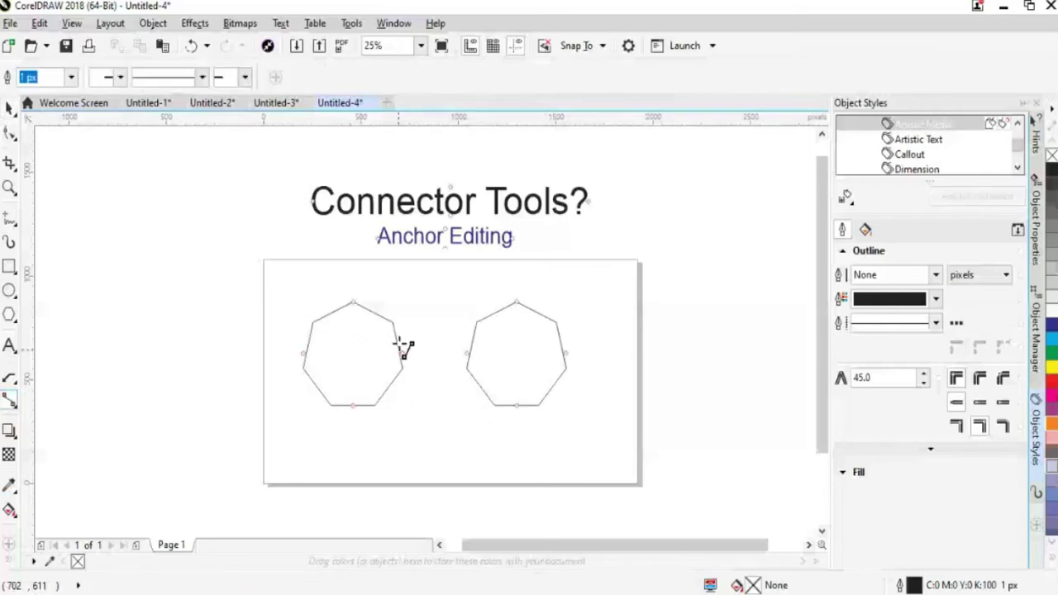
{"action": "left_click_drag", "start_coordinate": [394, 325], "coordinate": [476, 321]}
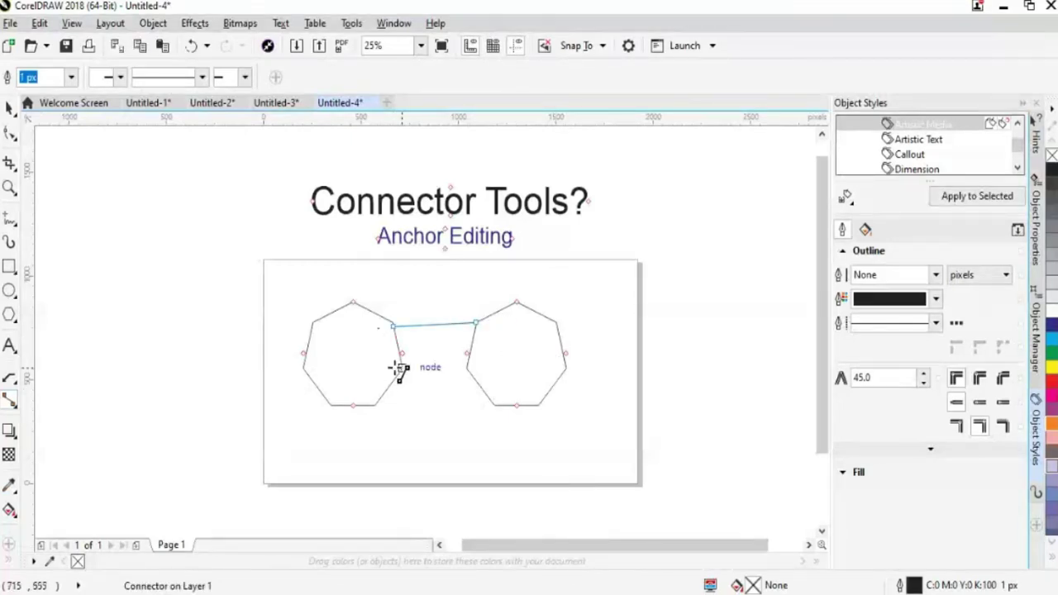
Link the heptagons' facing lower side corners with a straight-line connector, and the left one's top to the right one's outer side with a right-angle connector.
{"action": "left_click_drag", "start_coordinate": [398, 369], "coordinate": [466, 369]}
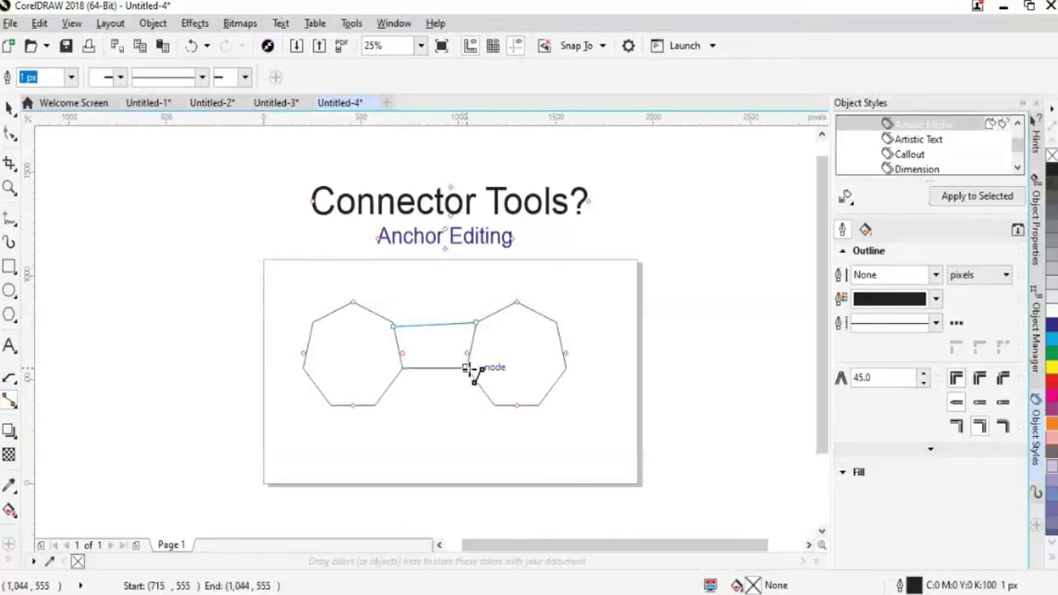
{"action": "left_click", "coordinate": [10, 399]}
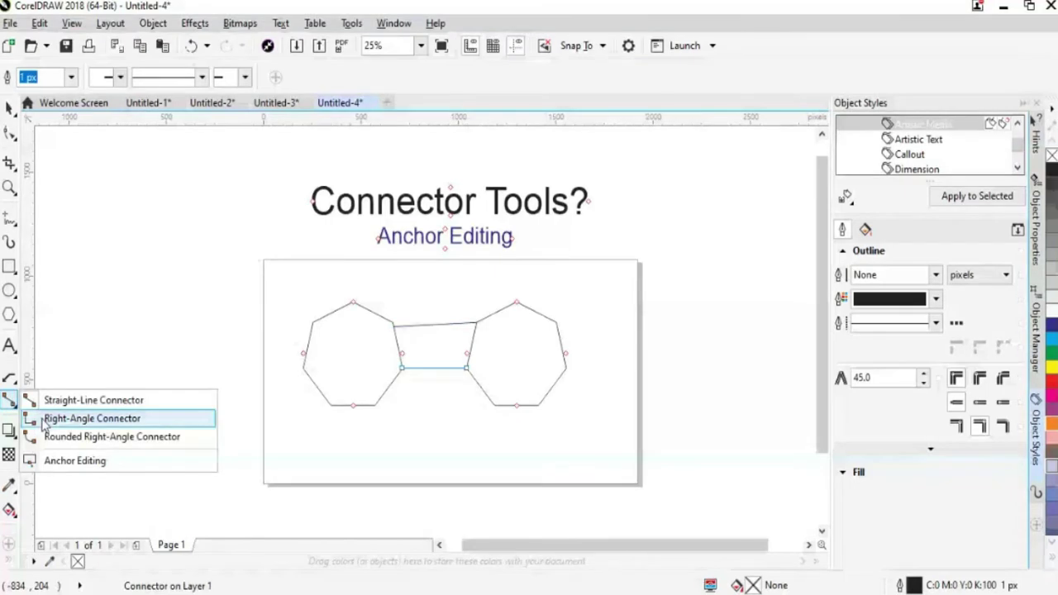
{"action": "left_click", "coordinate": [83, 418]}
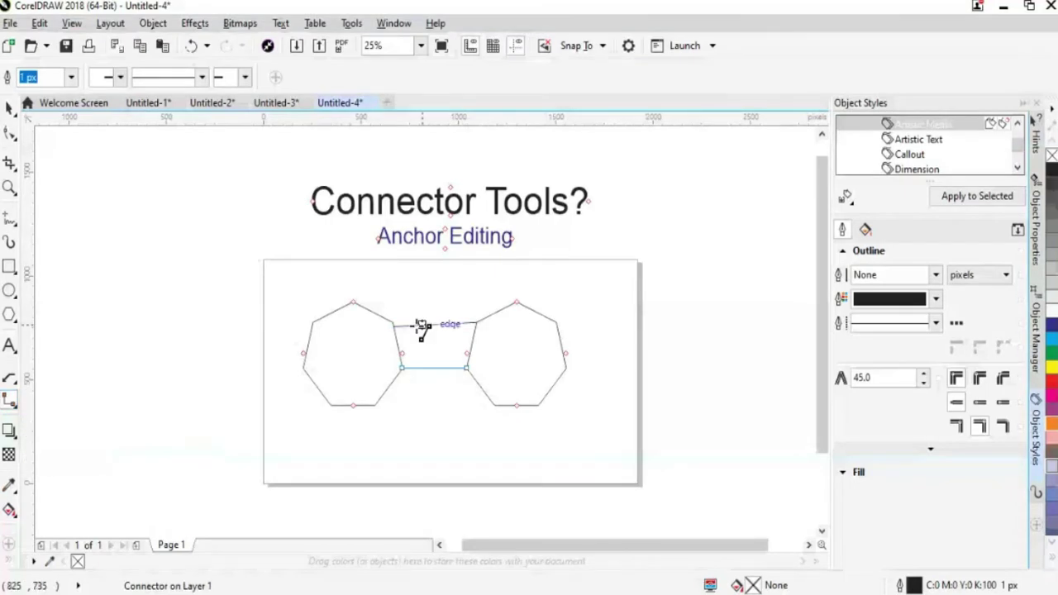
{"action": "left_click_drag", "start_coordinate": [353, 301], "coordinate": [490, 298]}
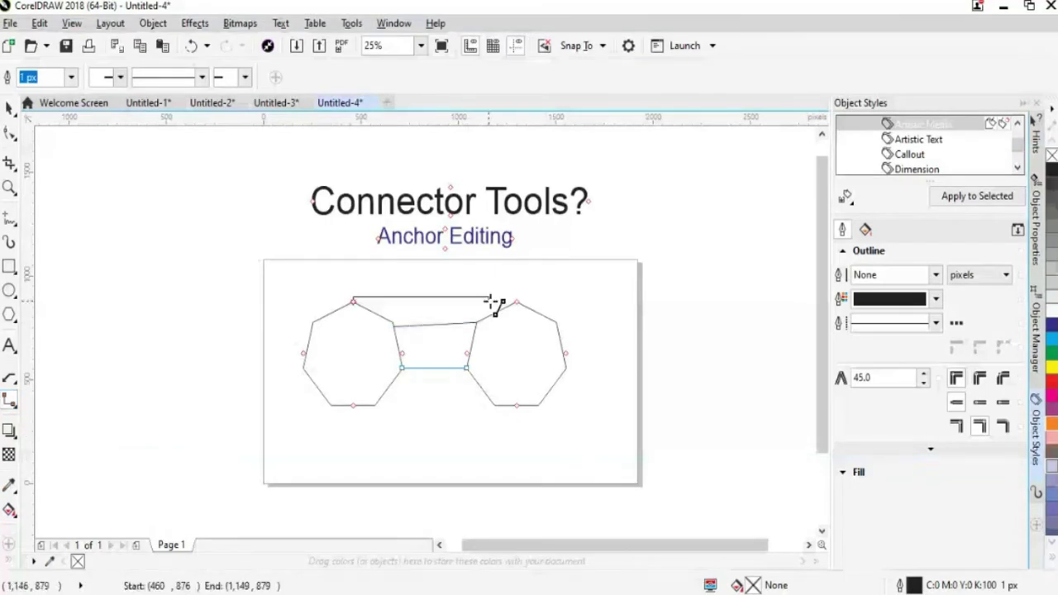
{"action": "left_click_drag", "start_coordinate": [495, 306], "coordinate": [567, 369]}
Draw a rounded right-angle connector from the left heptagon's bottom edge to the right heptagon's outer side.
{"action": "left_click", "coordinate": [10, 399]}
{"action": "left_click", "coordinate": [10, 430]}
{"action": "left_click", "coordinate": [9, 399]}
{"action": "left_click", "coordinate": [58, 436]}
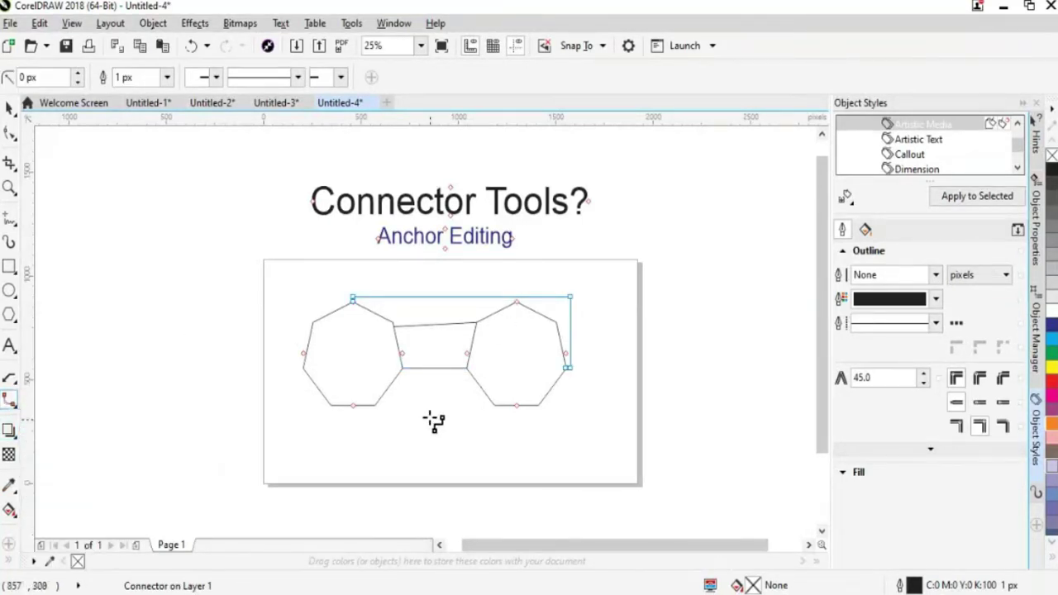
{"action": "left_click_drag", "start_coordinate": [352, 405], "coordinate": [565, 366]}
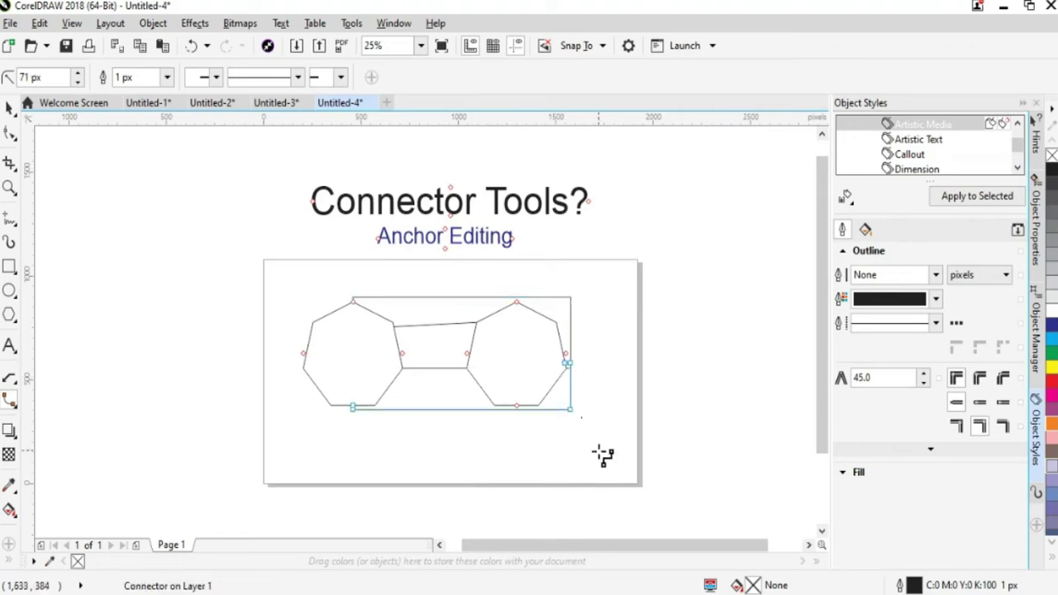
{"action": "left_click", "coordinate": [145, 387]}
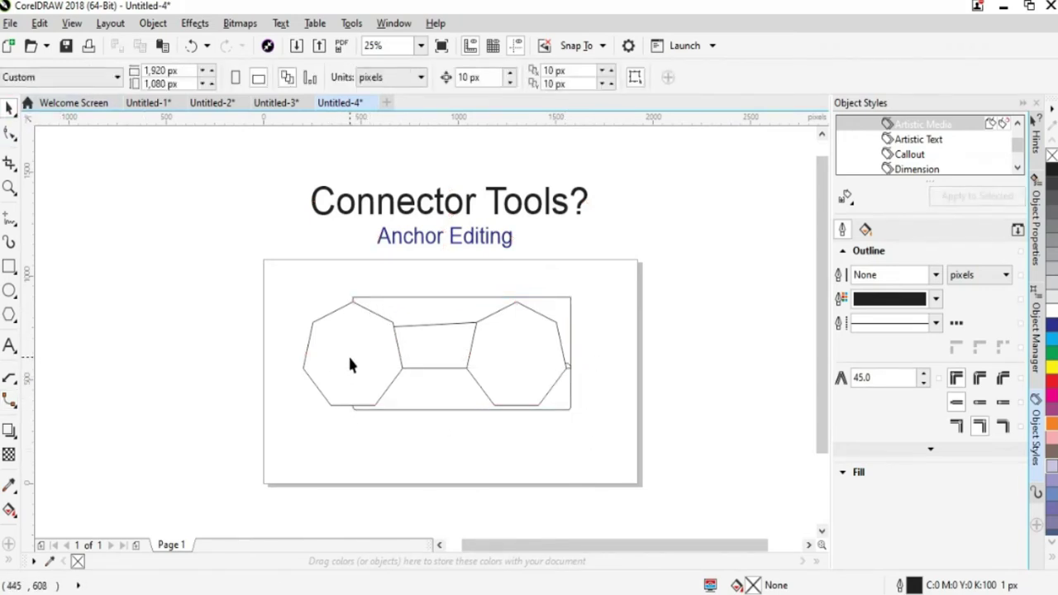
{"action": "left_click", "coordinate": [350, 365]}
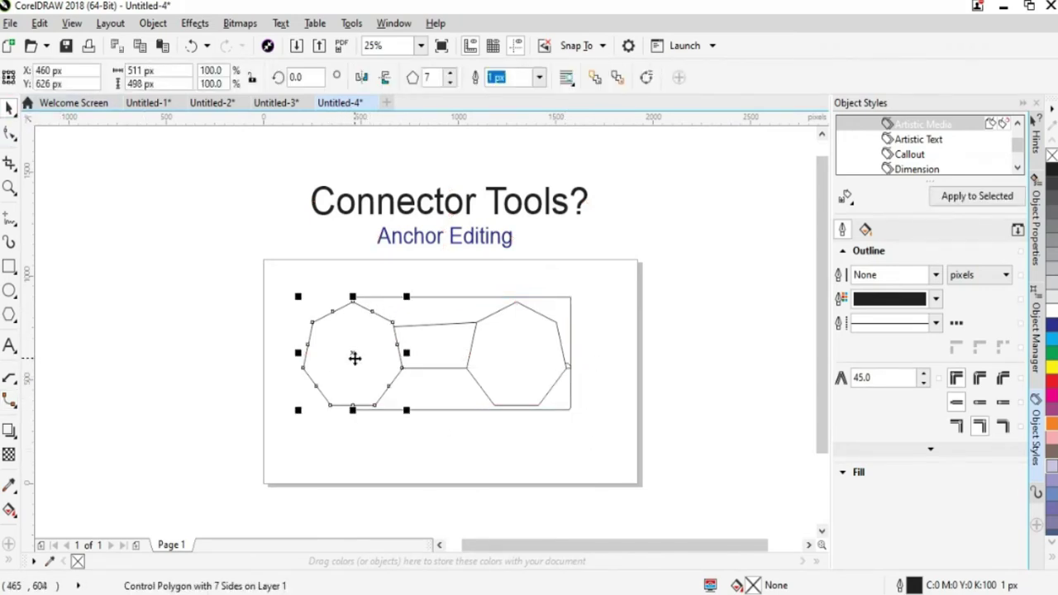
{"action": "left_click", "coordinate": [507, 359]}
{"action": "left_click_drag", "start_coordinate": [823, 423], "coordinate": [830, 453]}
{"action": "left_click_drag", "start_coordinate": [227, 240], "coordinate": [661, 428]}
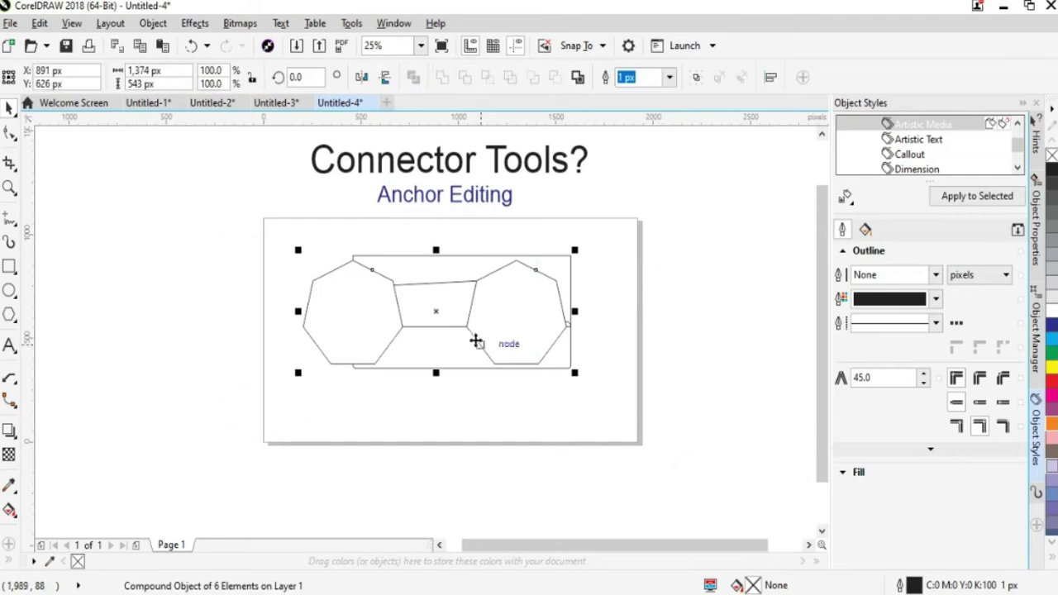
{"action": "left_click", "coordinate": [191, 365]}
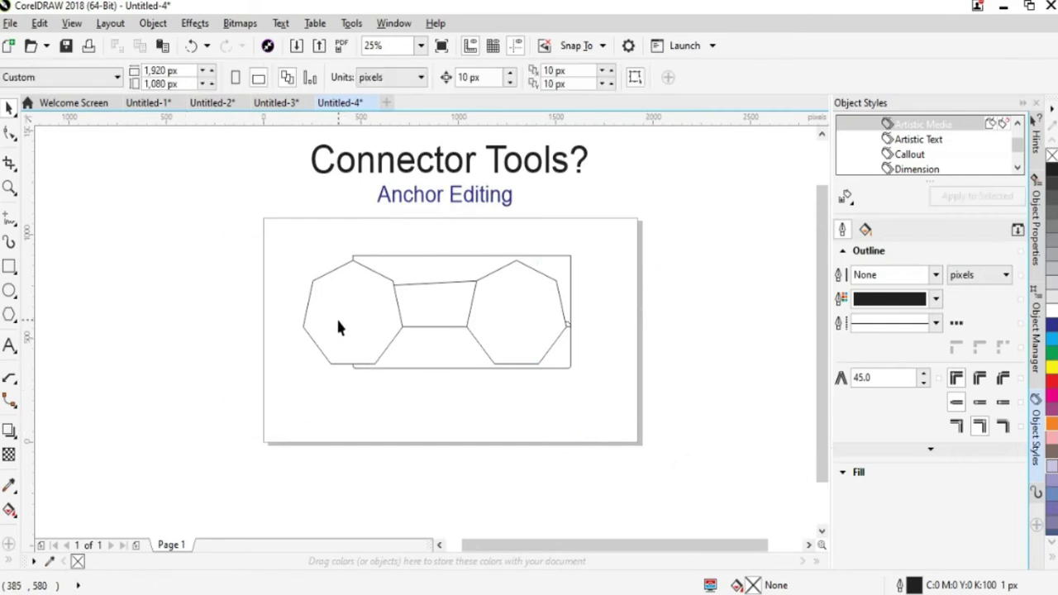
{"action": "left_click", "coordinate": [340, 322]}
{"action": "left_click", "coordinate": [491, 335]}
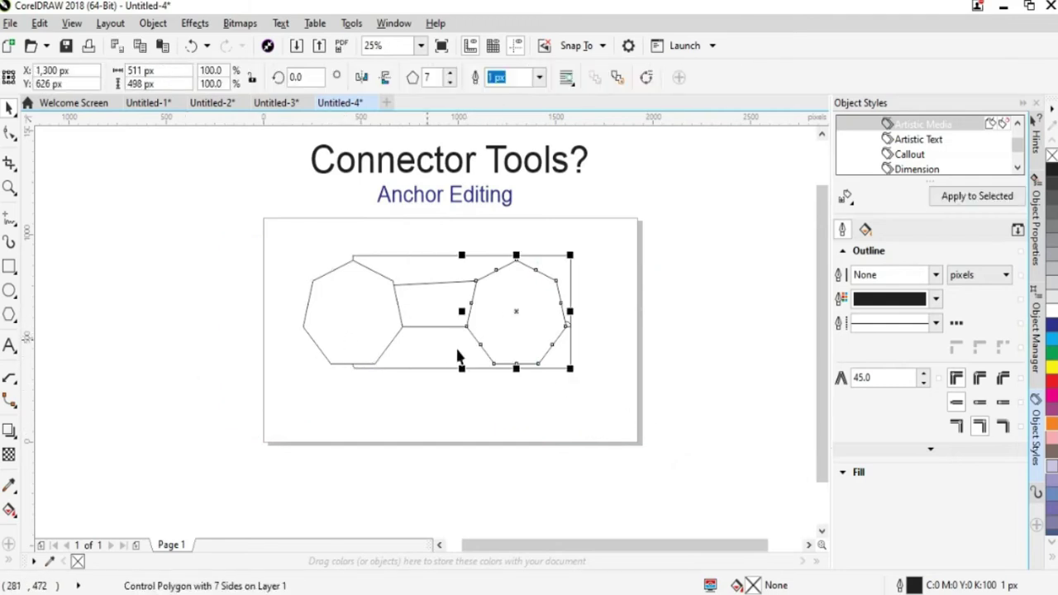
{"action": "left_click", "coordinate": [534, 418]}
Select both outlined heptagons with all their connectors and move them completely off the page to its left.
{"action": "mouse_move", "coordinate": [236, 229]}
{"action": "left_mouse_down"}
{"action": "mouse_move", "coordinate": [590, 423]}
{"action": "mouse_move", "coordinate": [610, 389]}
{"action": "left_mouse_up"}
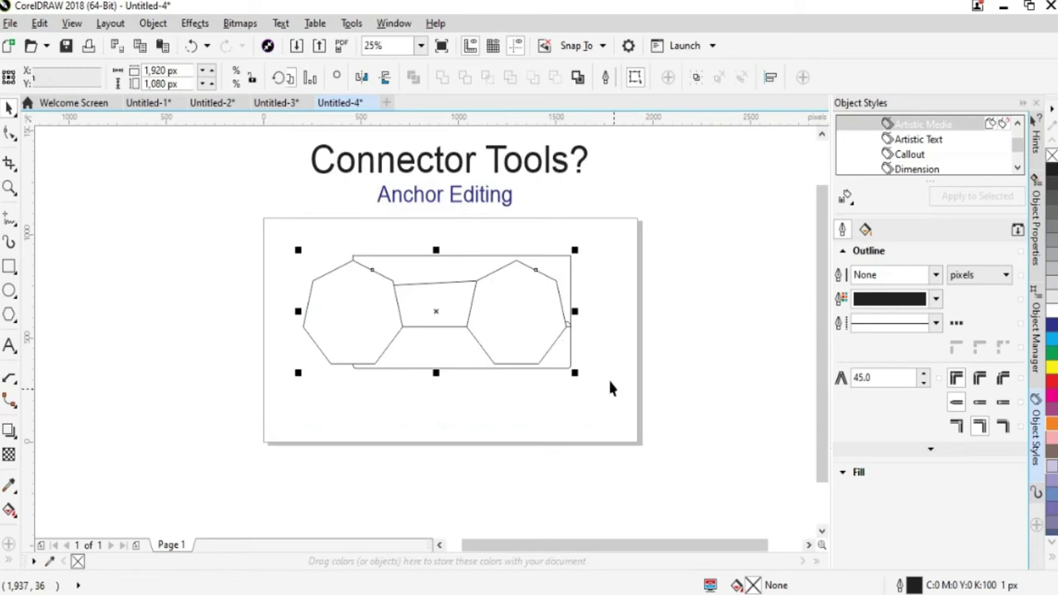
{"action": "left_click_drag", "start_coordinate": [563, 326], "coordinate": [325, 322]}
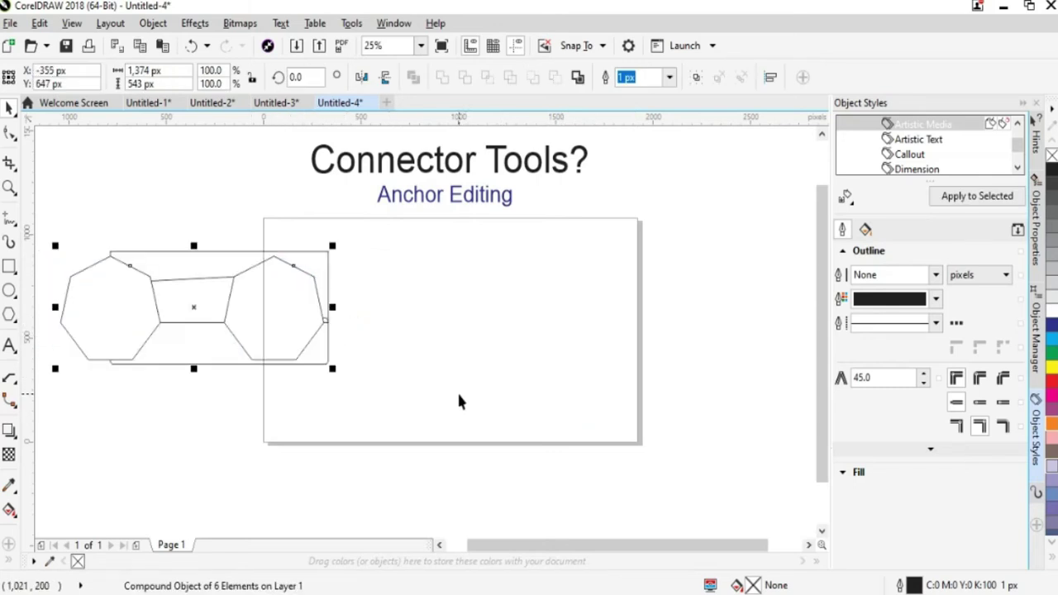
{"action": "key", "text": "Left"}
{"action": "key", "text": "Left"}
{"action": "key", "text": "Left"}
{"action": "key", "text": "Left"}
{"action": "key", "text": "Left"}
{"action": "key", "text": "Left"}
{"action": "key", "text": "Left"}
{"action": "key", "text": "Left"}
{"action": "key", "text": "Left"}
{"action": "key", "text": "Left"}
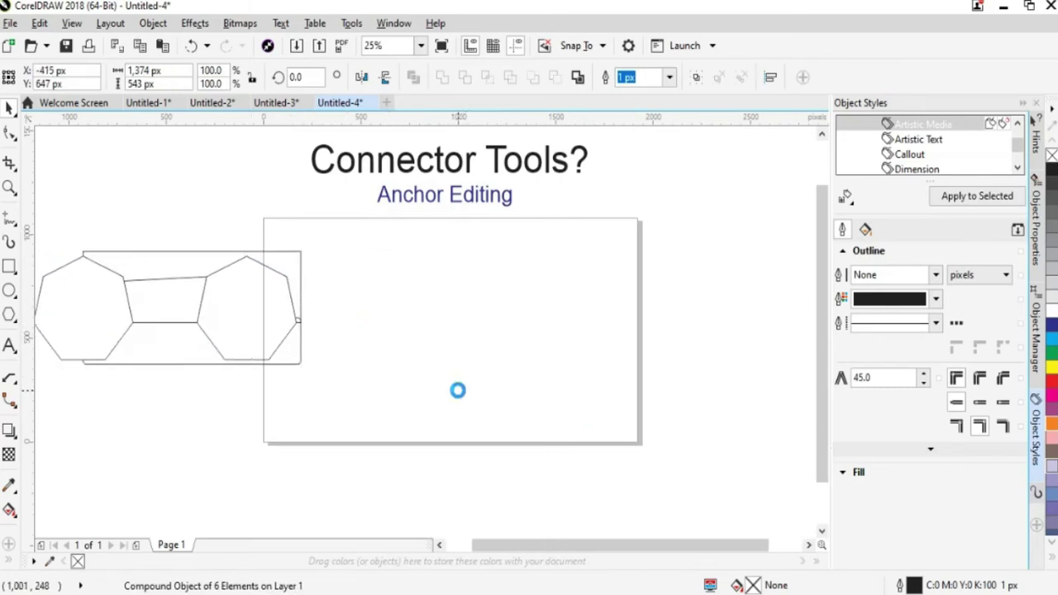
{"action": "left_click", "coordinate": [459, 399]}
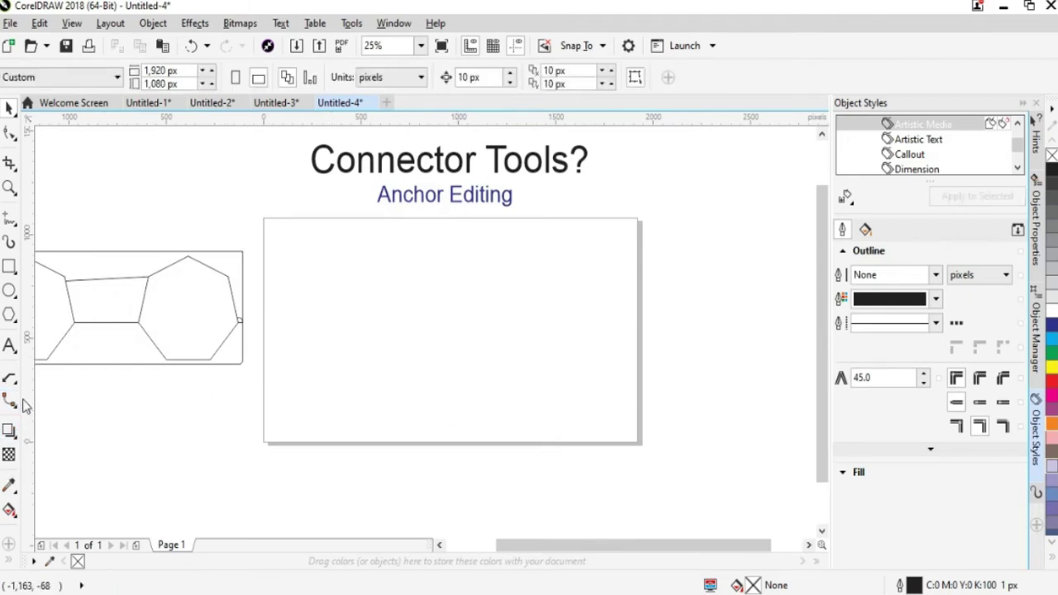
Draw a new seven-sided polygon about 616 by 601 px on the left half of the empty page.
{"action": "left_click", "coordinate": [9, 315]}
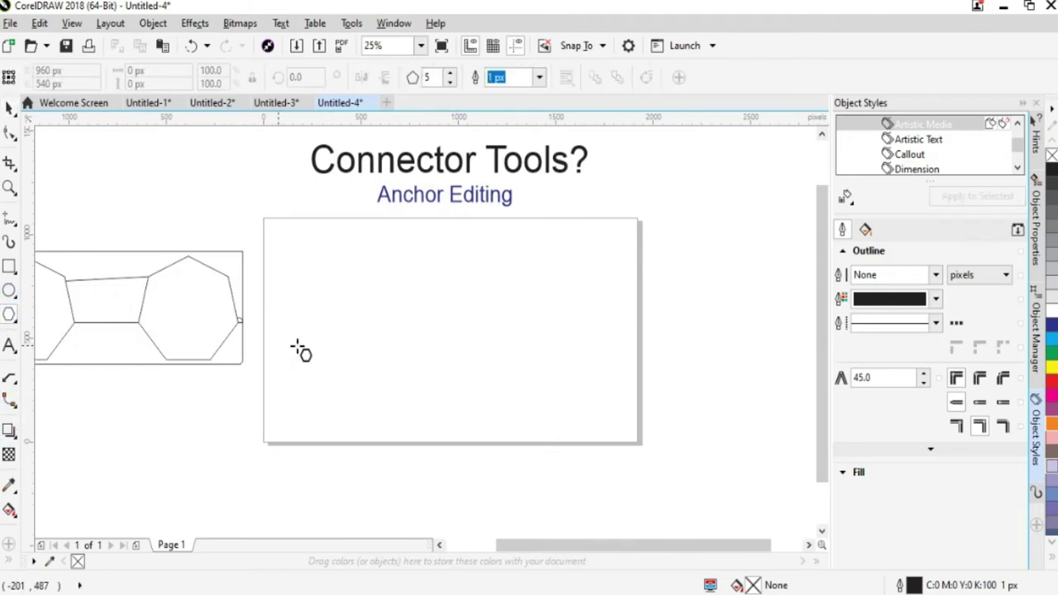
{"action": "left_click_drag", "start_coordinate": [328, 296], "coordinate": [408, 428]}
{"action": "left_click", "coordinate": [450, 73]}
{"action": "left_click", "coordinate": [450, 73]}
{"action": "left_click", "coordinate": [9, 108]}
{"action": "left_click_drag", "start_coordinate": [386, 359], "coordinate": [372, 340]}
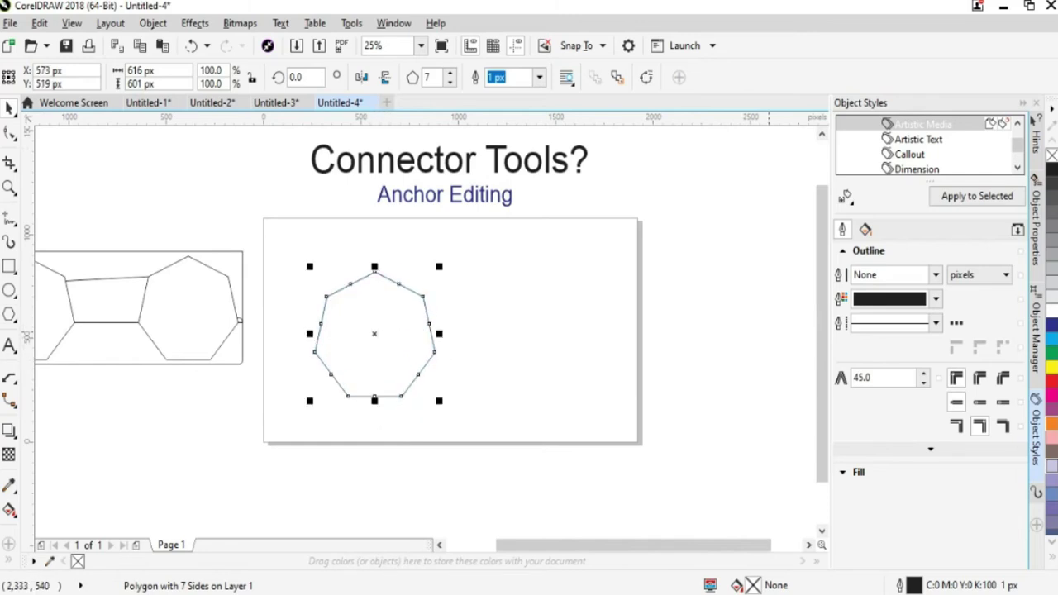
Fill the new heptagon with blue and place a duplicate of it horizontally on the right half of the page.
{"action": "left_click", "coordinate": [1052, 328]}
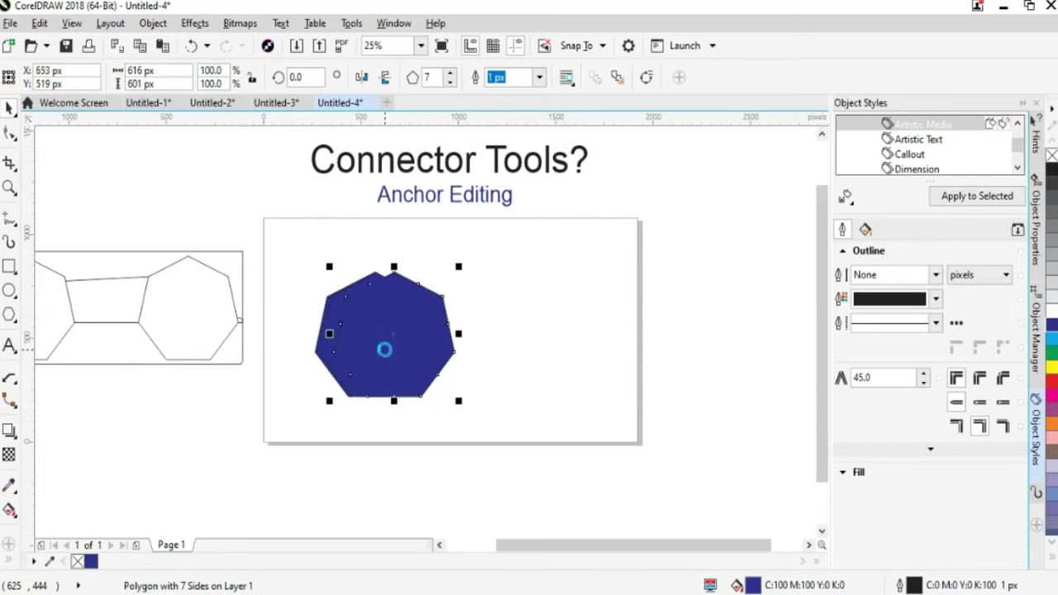
{"action": "key", "text": "ctrl+d"}
{"action": "key", "text": "Right"}
{"action": "key", "text": "Right"}
{"action": "key", "text": "Right"}
{"action": "key", "text": "Right"}
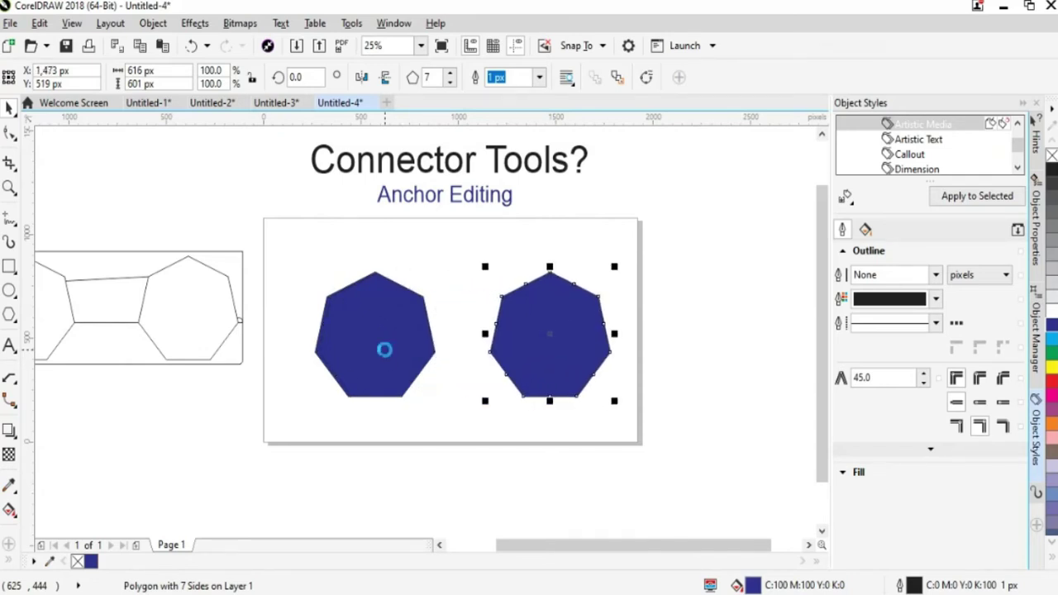
Shift both blue heptagons together about 120 px to the left so the pair sits roughly centred across the page.
{"action": "left_click", "coordinate": [384, 357], "text": "shift"}
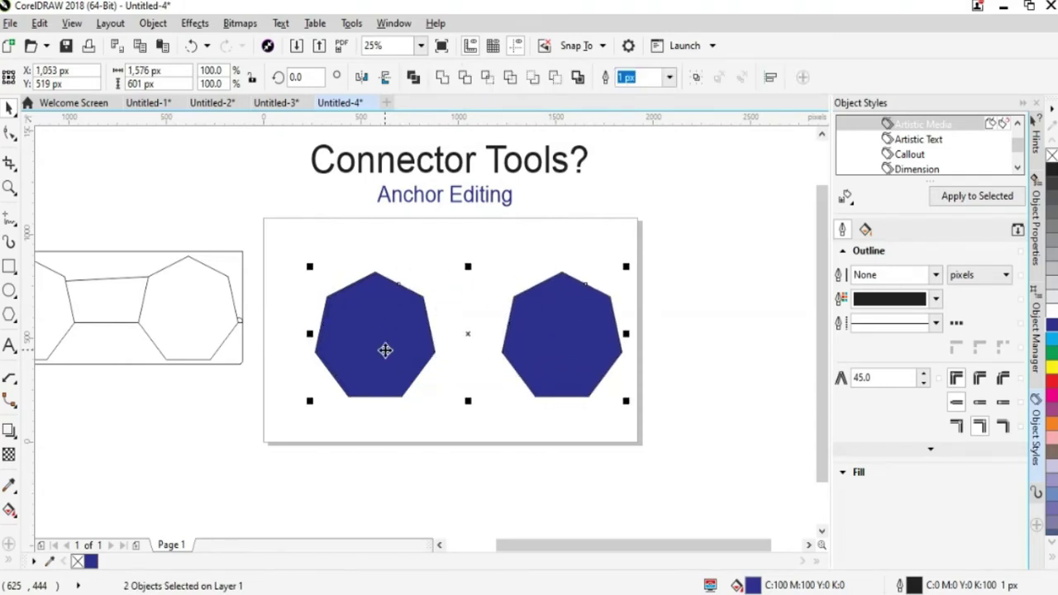
{"action": "key", "text": "Left"}
{"action": "key", "text": "Left"}
{"action": "key", "text": "Left"}
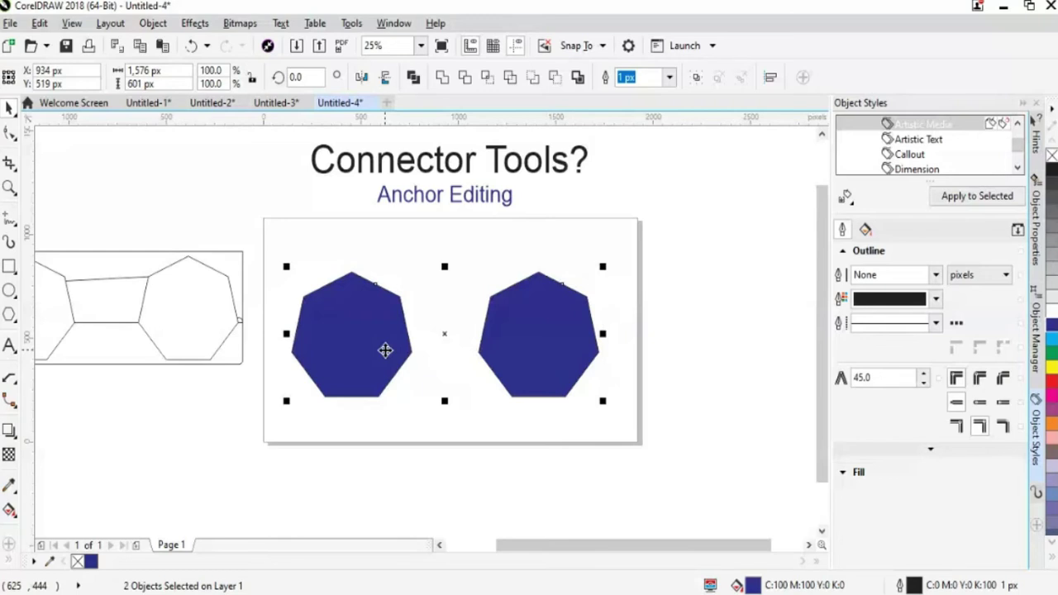
{"action": "left_click", "coordinate": [438, 427]}
Fill the right heptagon with red.
{"action": "left_click", "coordinate": [524, 355]}
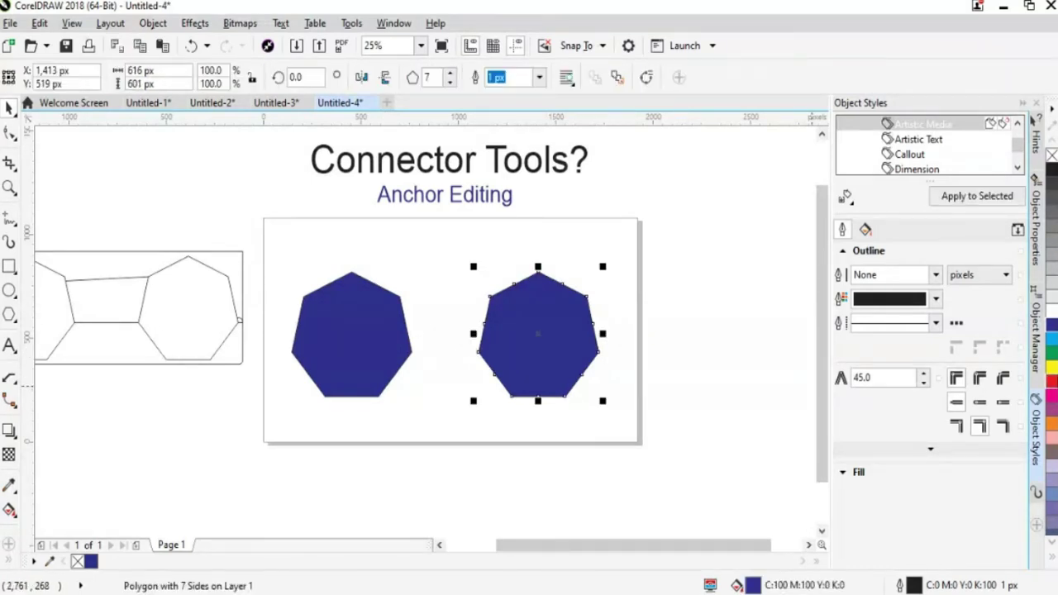
{"action": "left_click", "coordinate": [1051, 414]}
{"action": "left_click", "coordinate": [342, 403]}
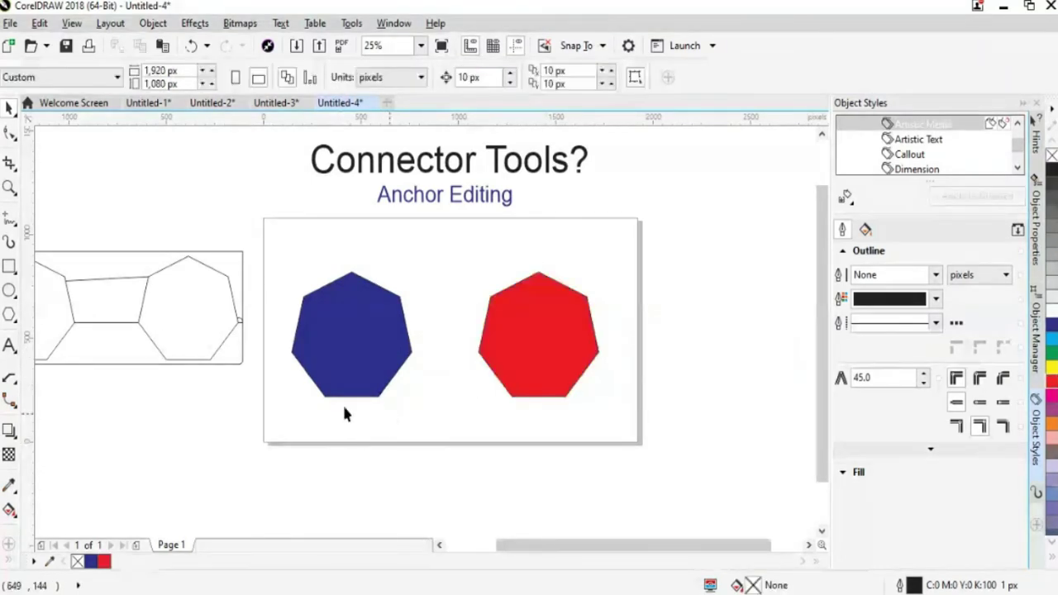
Examine the anchor points of the blue and the red heptagon with the Anchor Editing tool.
{"action": "left_click", "coordinate": [11, 402]}
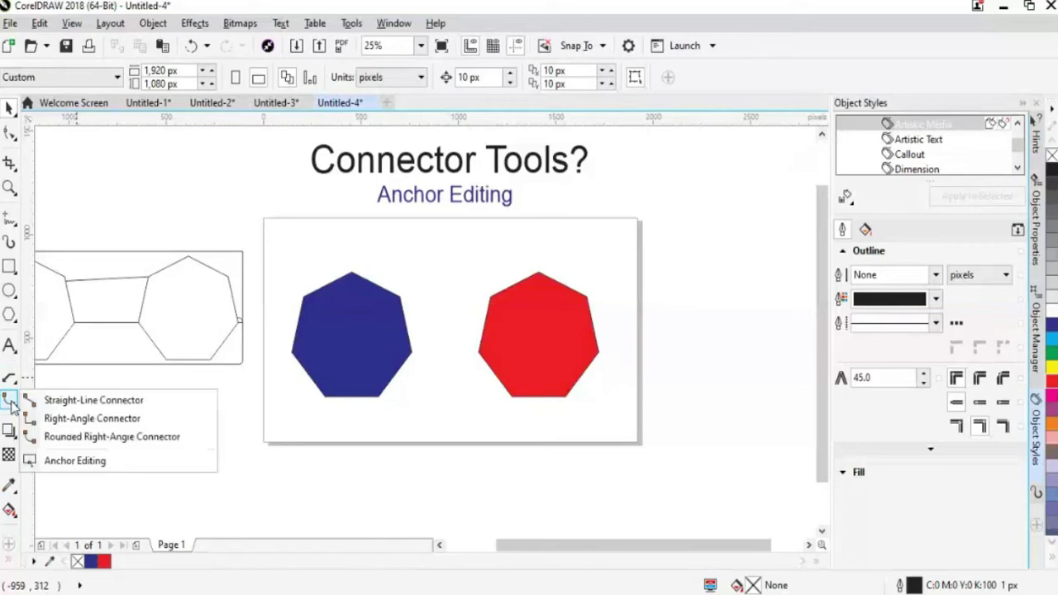
{"action": "left_click", "coordinate": [61, 465]}
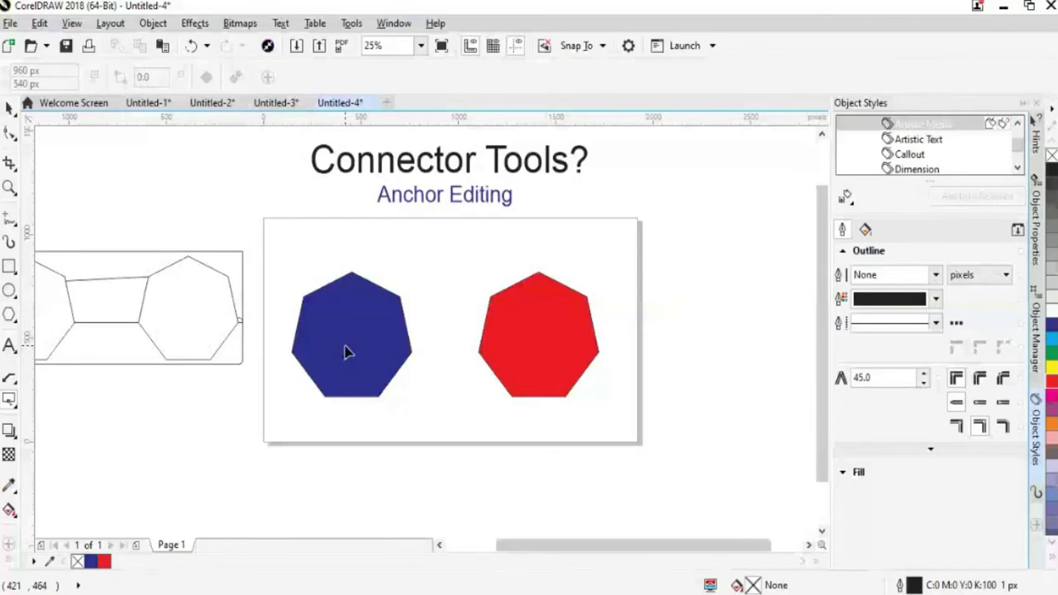
{"action": "left_click", "coordinate": [348, 352]}
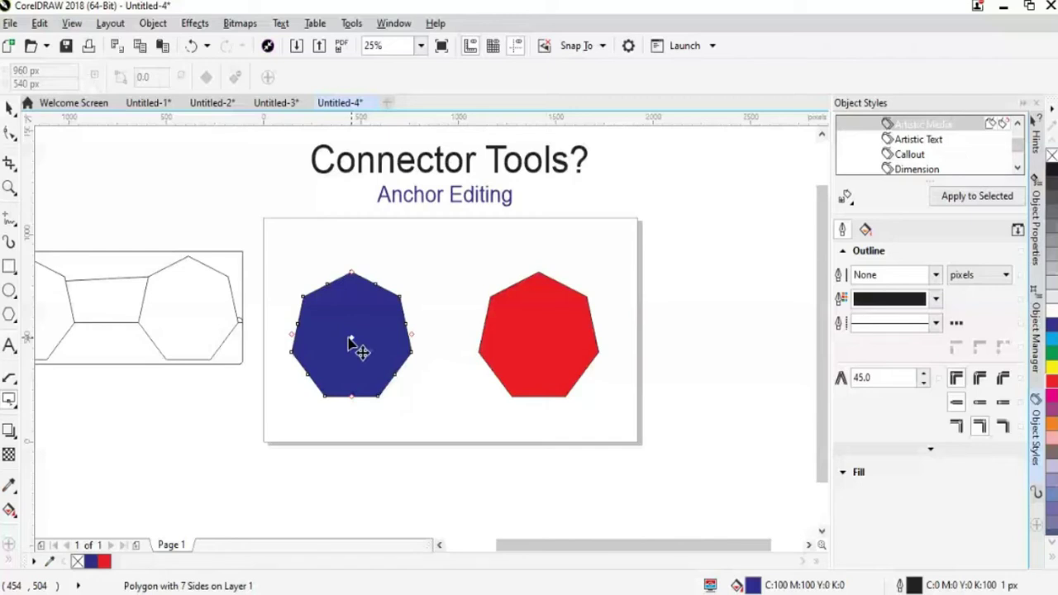
{"action": "left_click", "coordinate": [542, 351]}
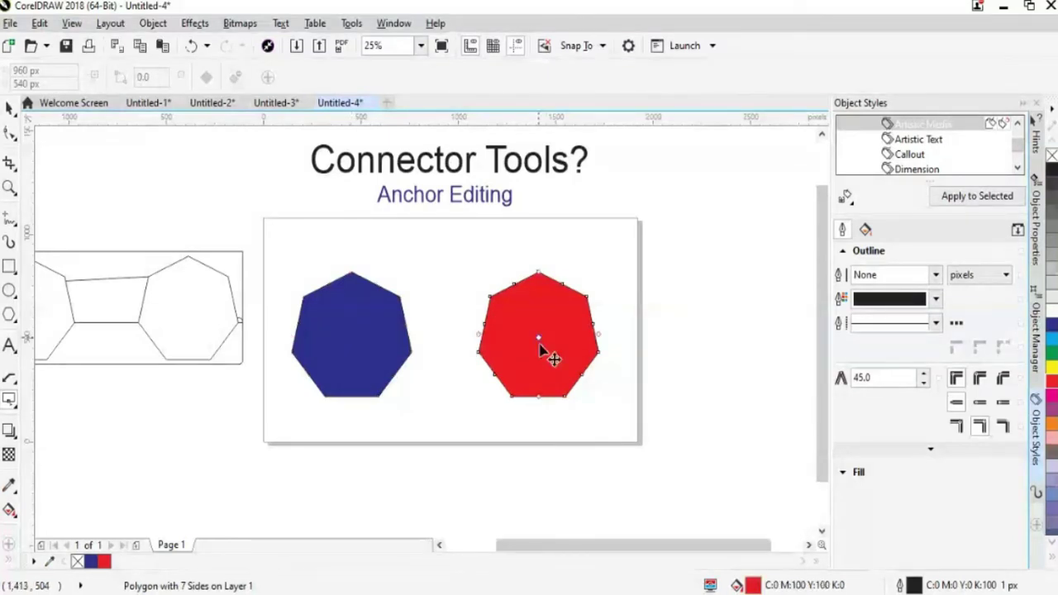
Try to link the blue heptagon's centre anchor to the red heptagon with a straight-line connector.
{"action": "left_click", "coordinate": [9, 382]}
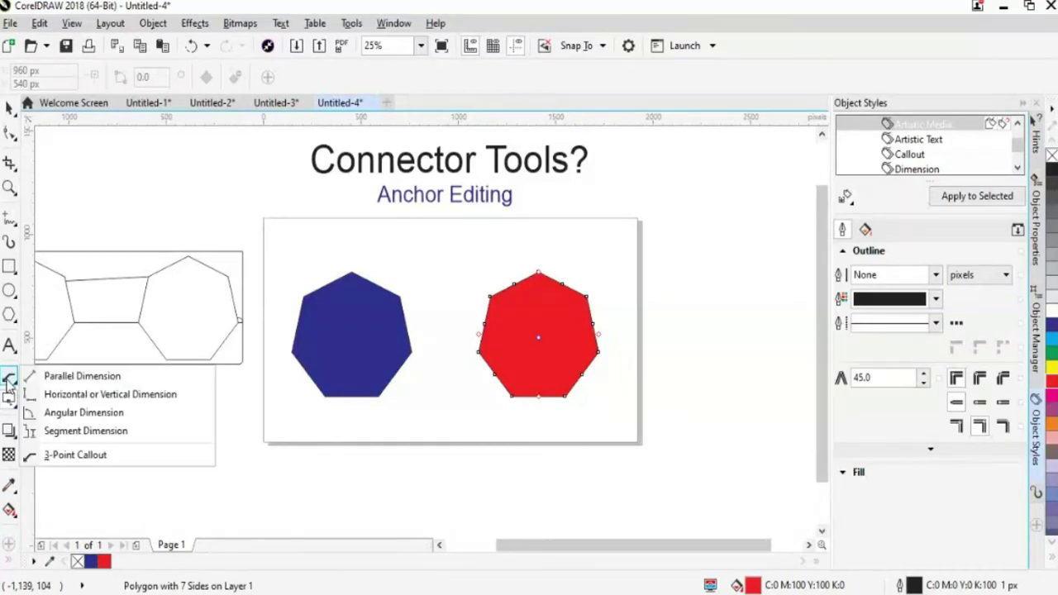
{"action": "left_click", "coordinate": [8, 399]}
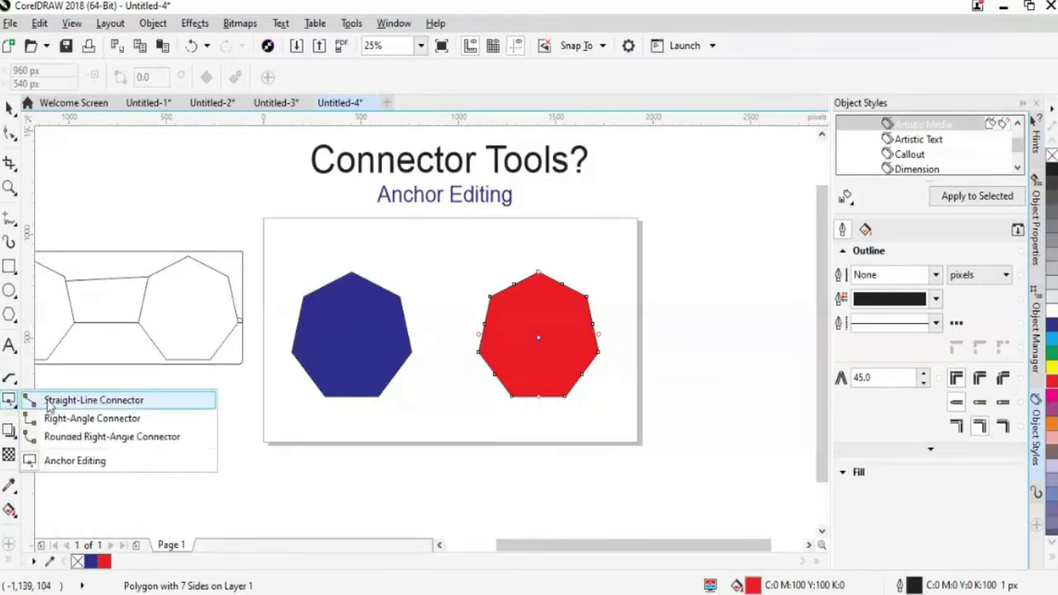
{"action": "left_click", "coordinate": [50, 401]}
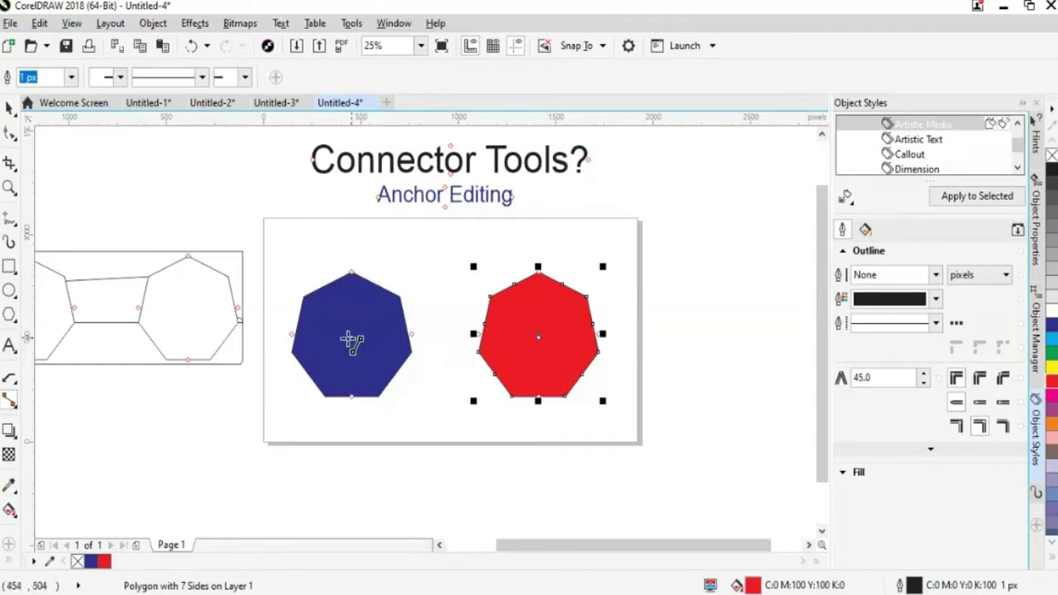
{"action": "left_click_drag", "start_coordinate": [352, 338], "coordinate": [593, 370]}
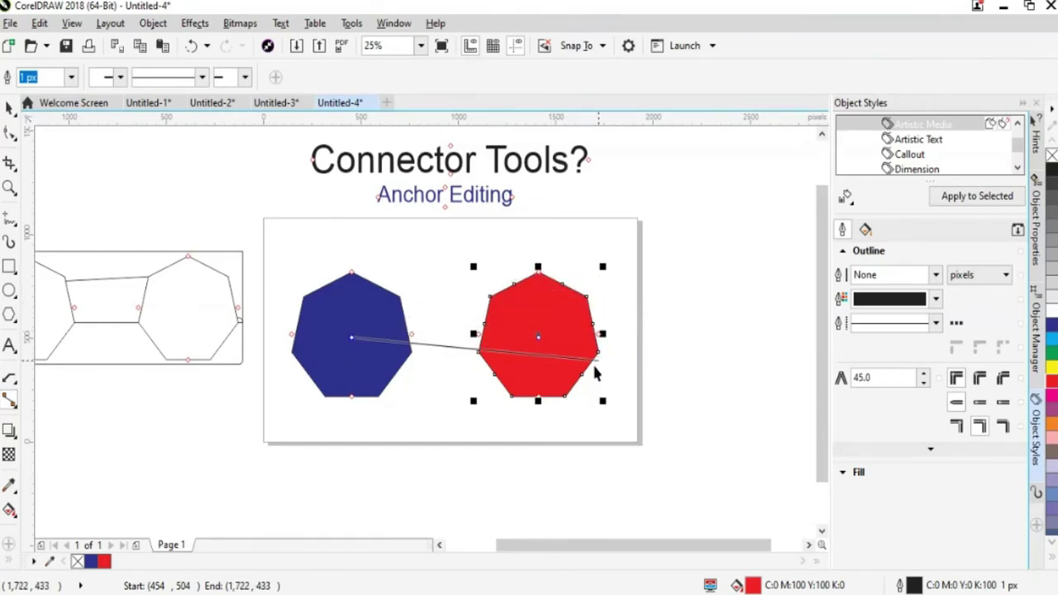
{"action": "left_click_drag", "start_coordinate": [493, 371], "coordinate": [542, 339]}
{"action": "left_click_drag", "start_coordinate": [351, 337], "coordinate": [405, 418]}
{"action": "key", "text": "Escape"}
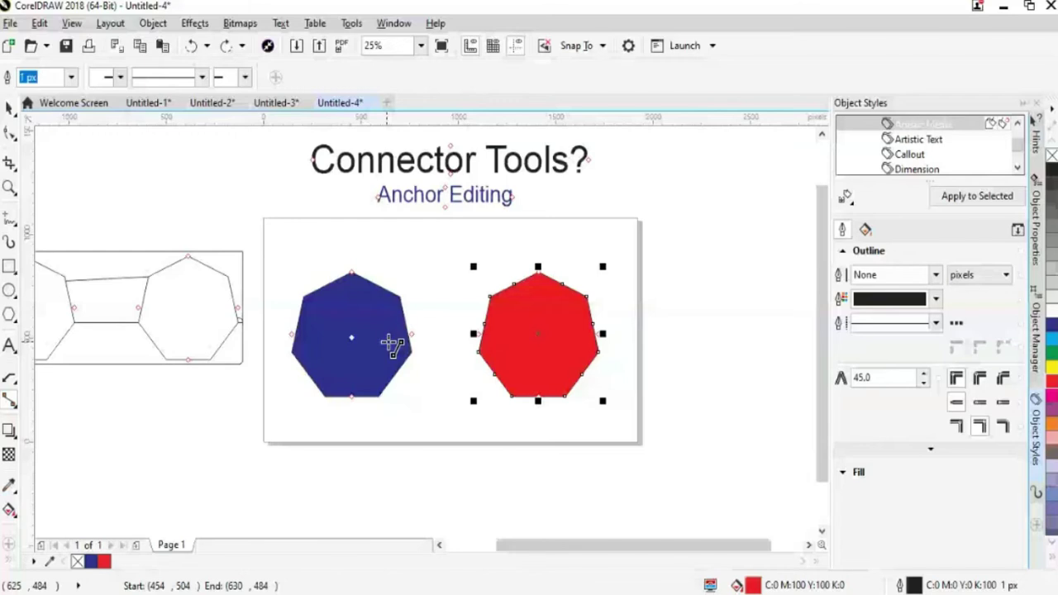
{"action": "left_click_drag", "start_coordinate": [392, 345], "coordinate": [594, 429]}
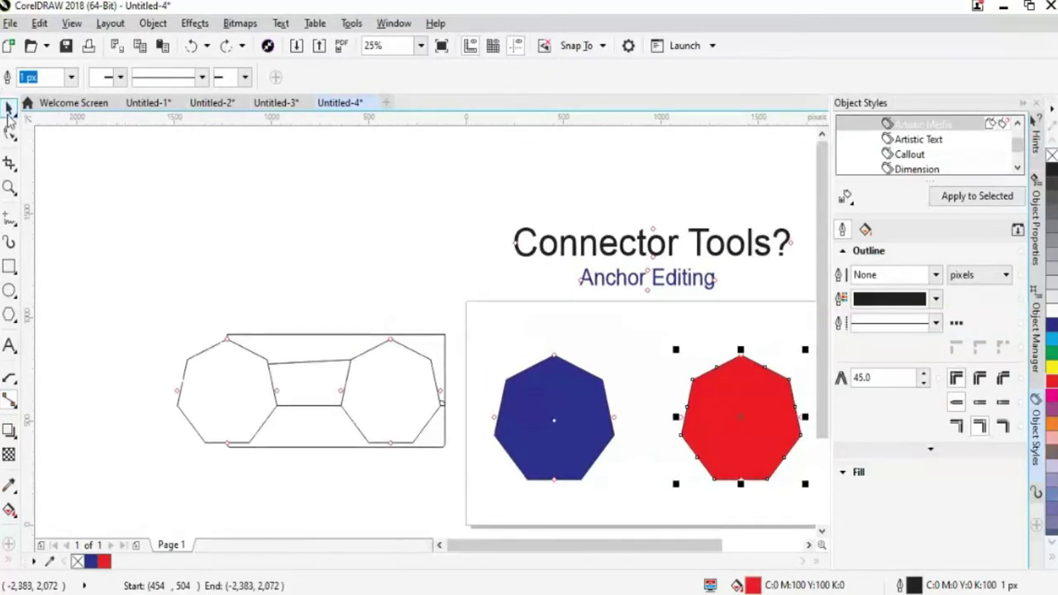
{"action": "left_click_drag", "start_coordinate": [685, 542], "coordinate": [743, 547]}
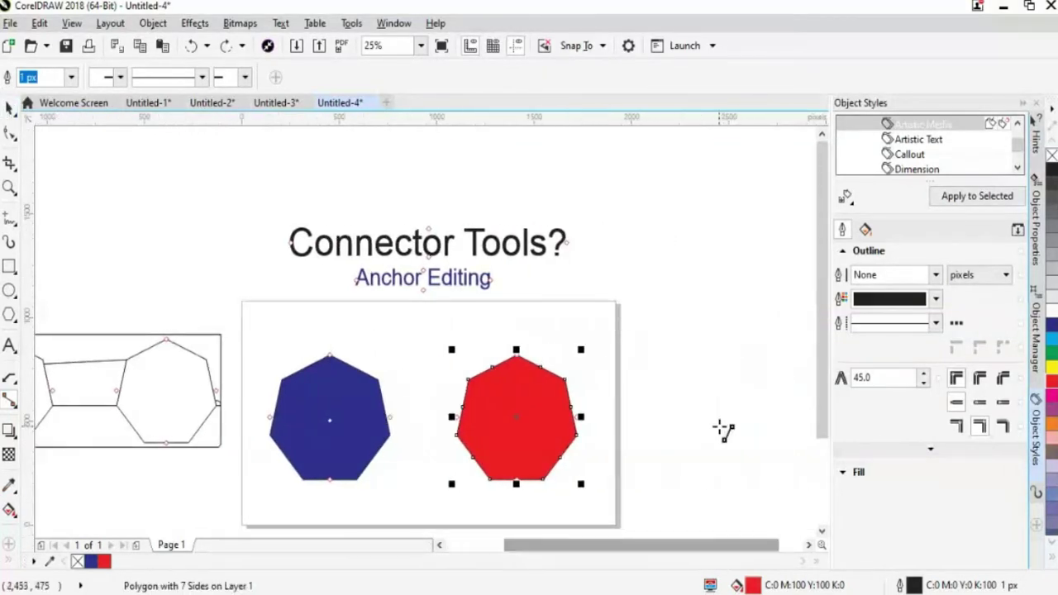
{"action": "left_click", "coordinate": [722, 430]}
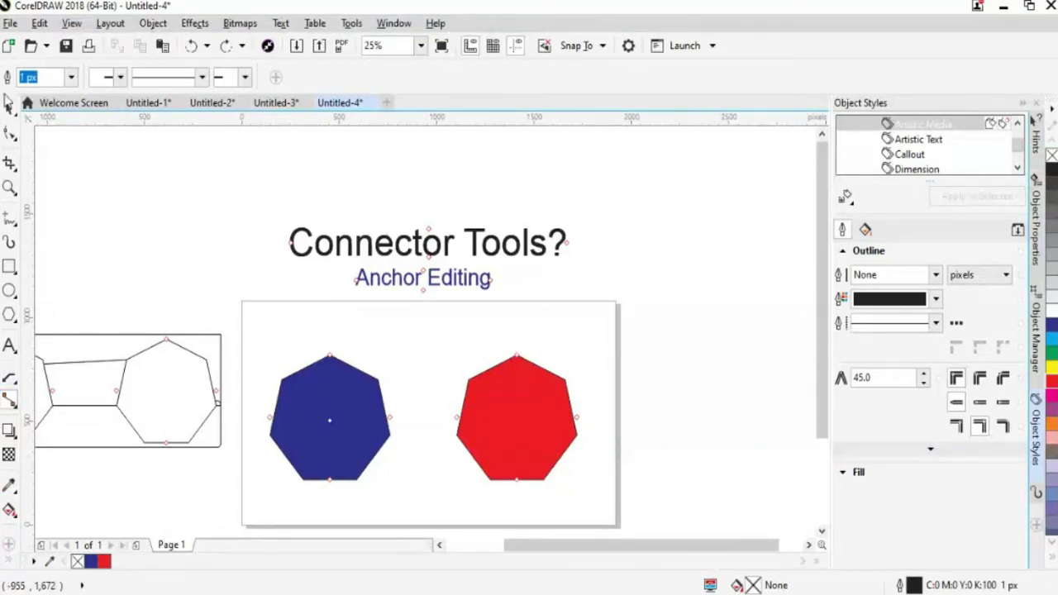
Try to draw a straight-line connector from the blue heptagon's centre anchor to the middle of the red heptagon.
{"action": "left_click", "coordinate": [8, 105]}
{"action": "scroll", "coordinate": [8, 106], "scroll_direction": "down", "scroll_amount": 1}
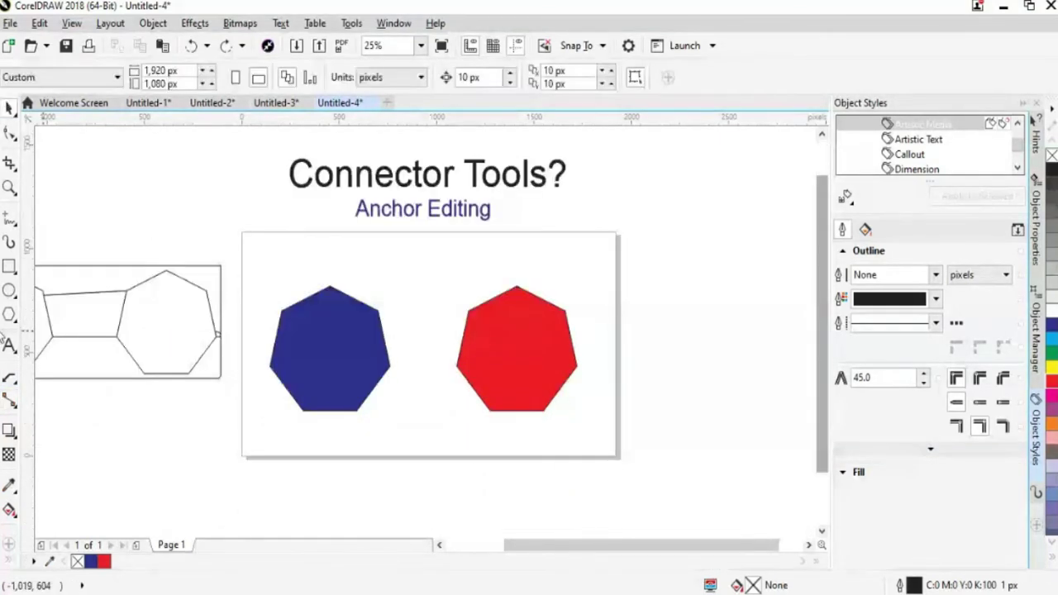
{"action": "left_click", "coordinate": [10, 400]}
{"action": "left_click_drag", "start_coordinate": [333, 351], "coordinate": [524, 356]}
{"action": "left_click", "coordinate": [576, 424]}
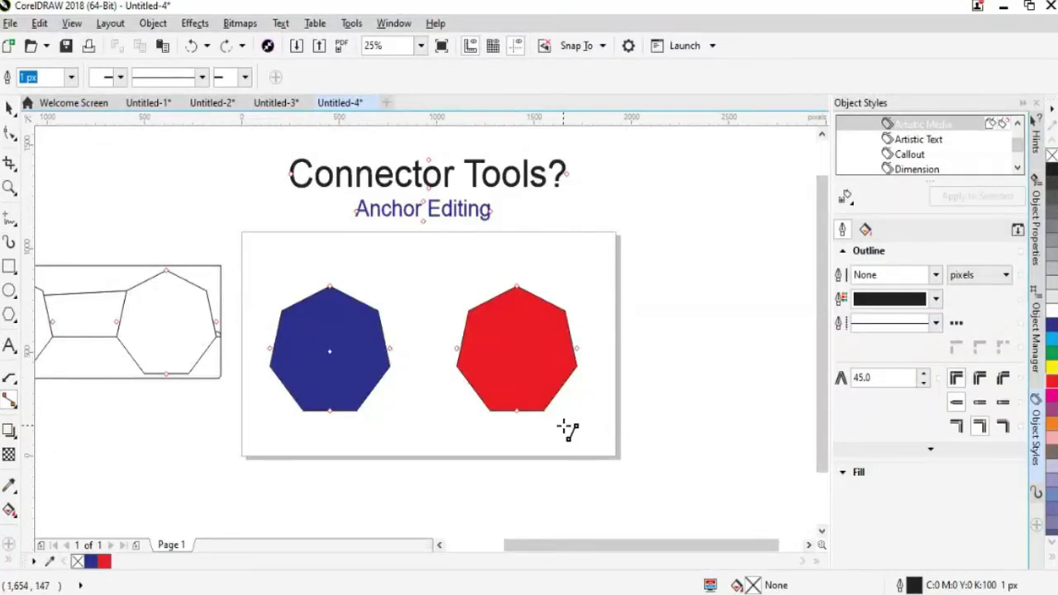
{"action": "key", "text": "ctrl+z"}
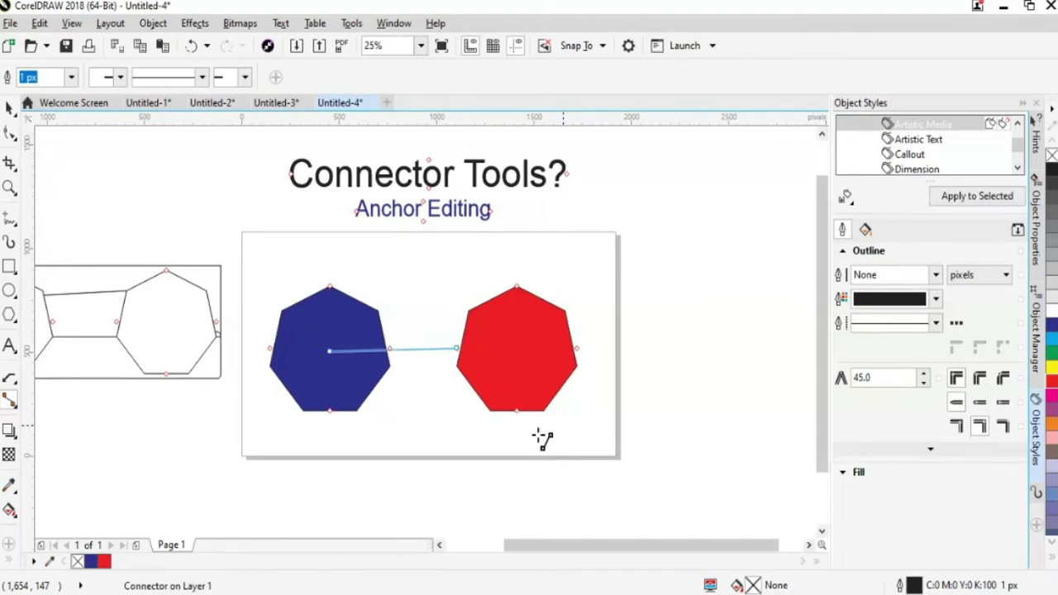
Delete the straight-line connector between the two heptagons.
{"action": "key", "text": "space"}
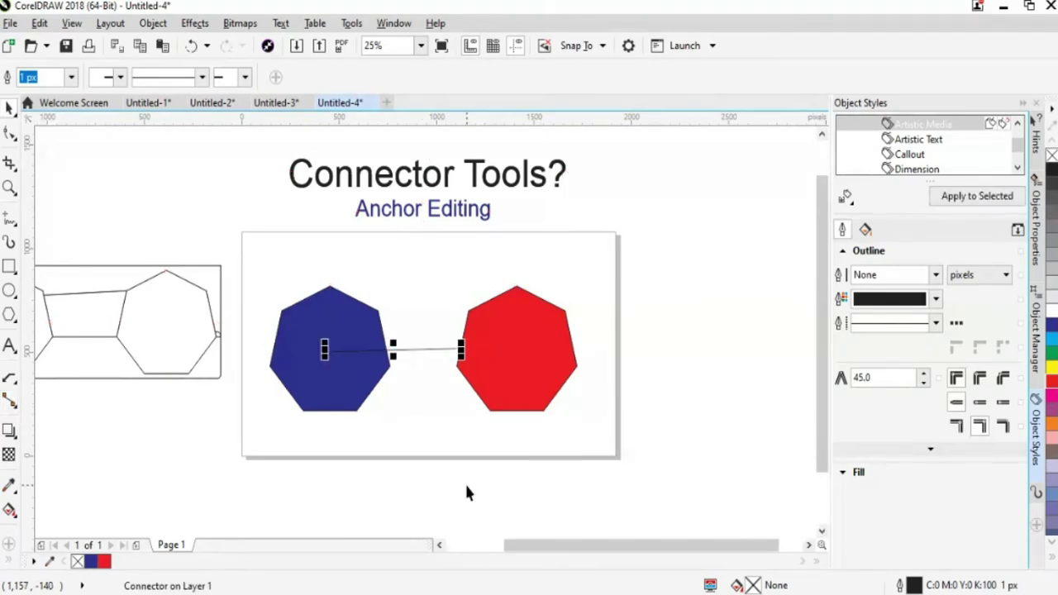
{"action": "left_click", "coordinate": [464, 486]}
{"action": "left_click", "coordinate": [433, 351]}
{"action": "key", "text": "Delete"}
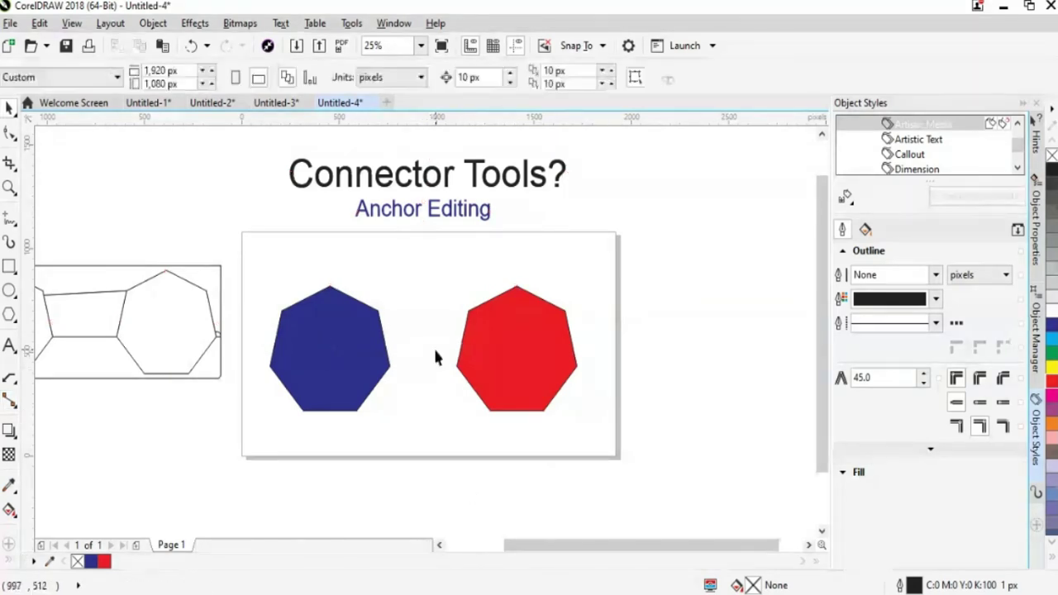
Bring up the anchor points of the red heptagon and then the blue heptagon for anchor editing.
{"action": "left_click", "coordinate": [11, 400]}
{"action": "left_click", "coordinate": [59, 461]}
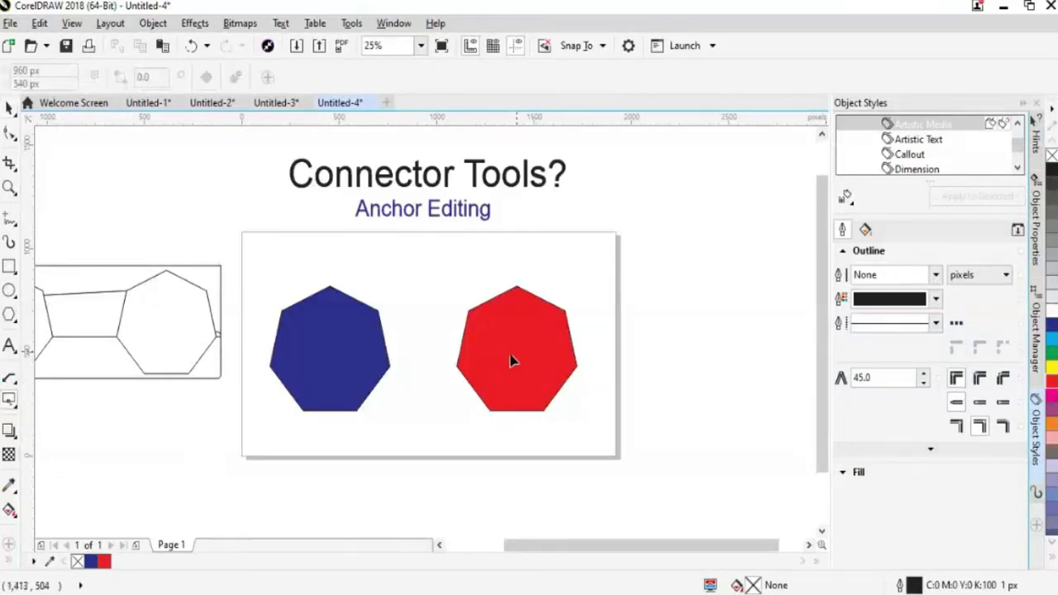
{"action": "left_click", "coordinate": [513, 361]}
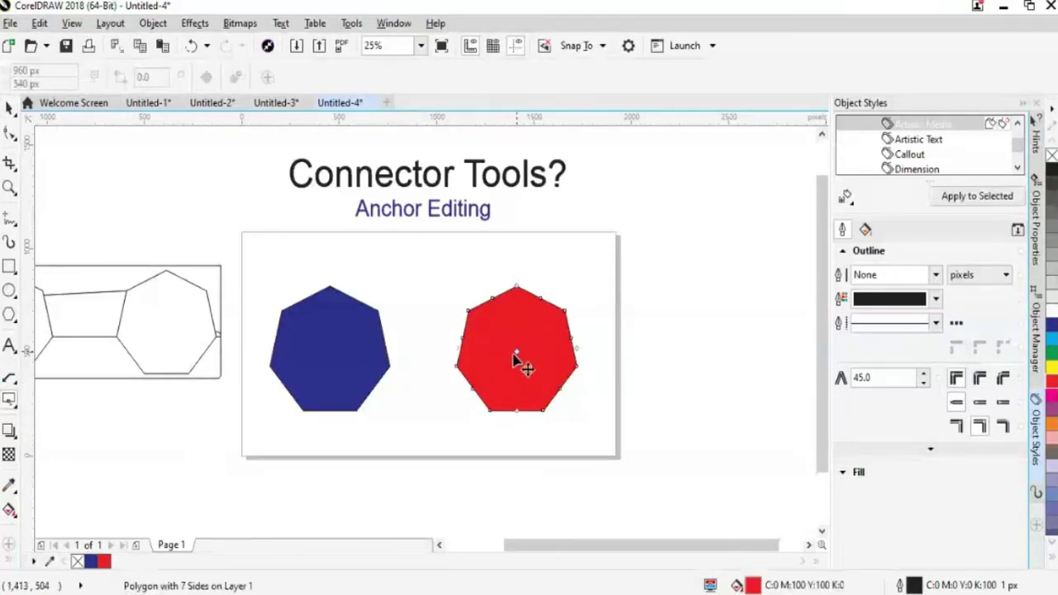
{"action": "left_click", "coordinate": [326, 362]}
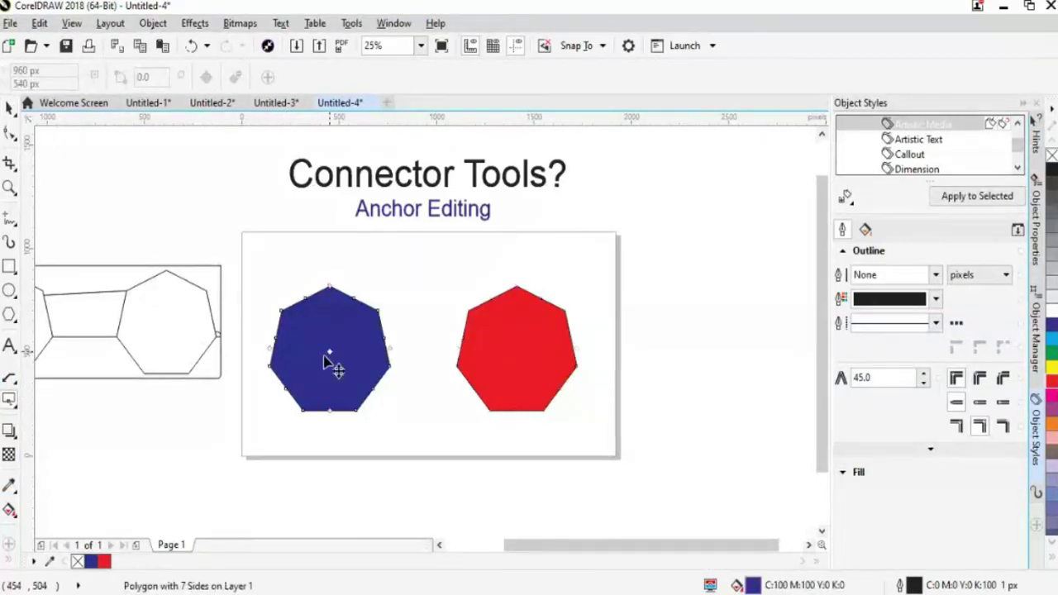
Shift the blue heptagon slightly to the right and link its centre anchor to the red heptagon's centre with a straight-line connector.
{"action": "left_click", "coordinate": [11, 401]}
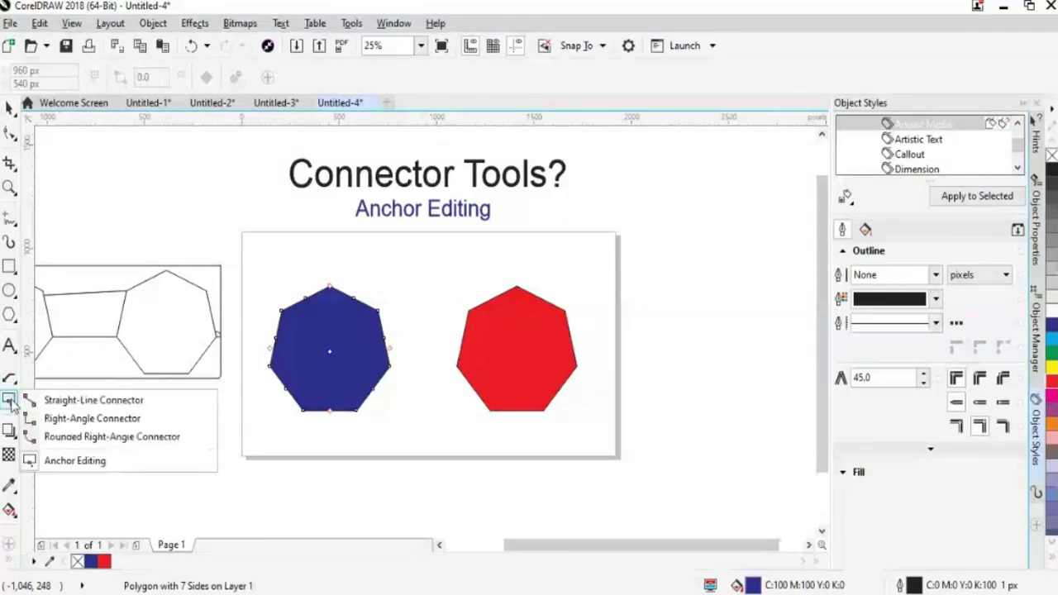
{"action": "left_click", "coordinate": [52, 437]}
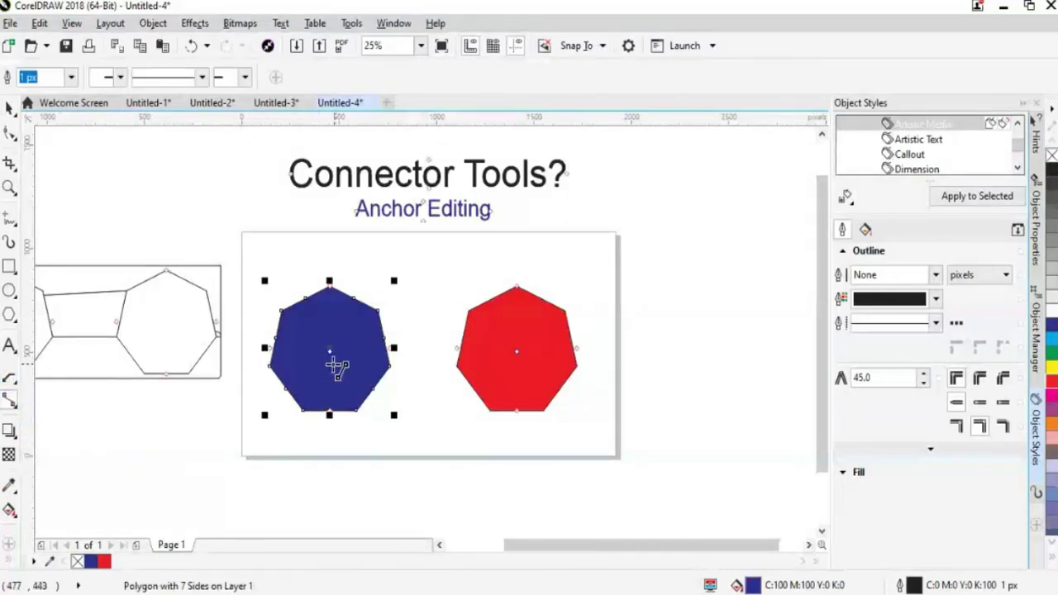
{"action": "left_click_drag", "start_coordinate": [332, 369], "coordinate": [364, 371]}
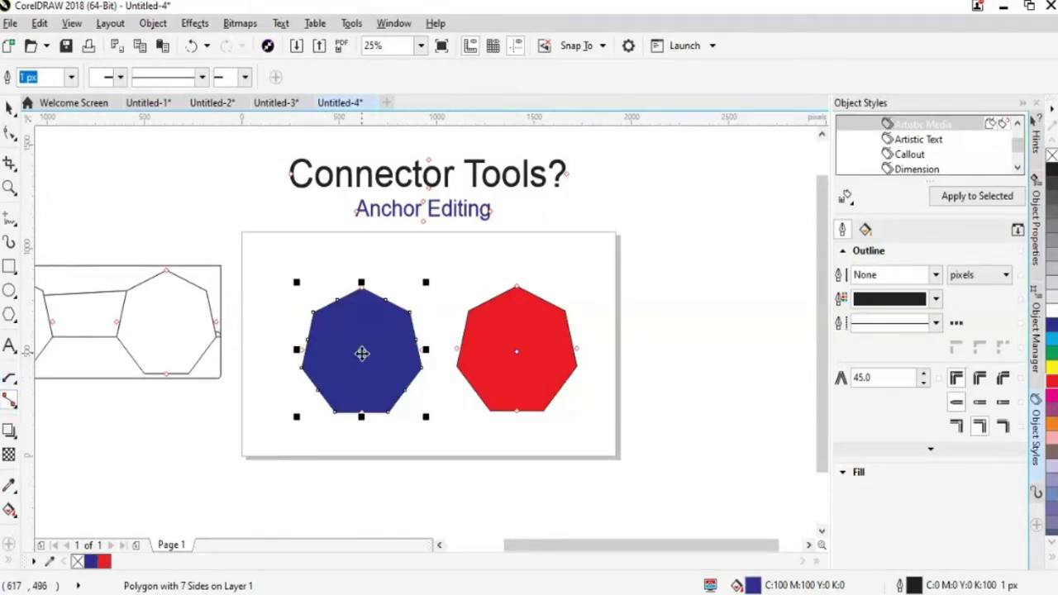
{"action": "left_click_drag", "start_coordinate": [361, 353], "coordinate": [518, 354]}
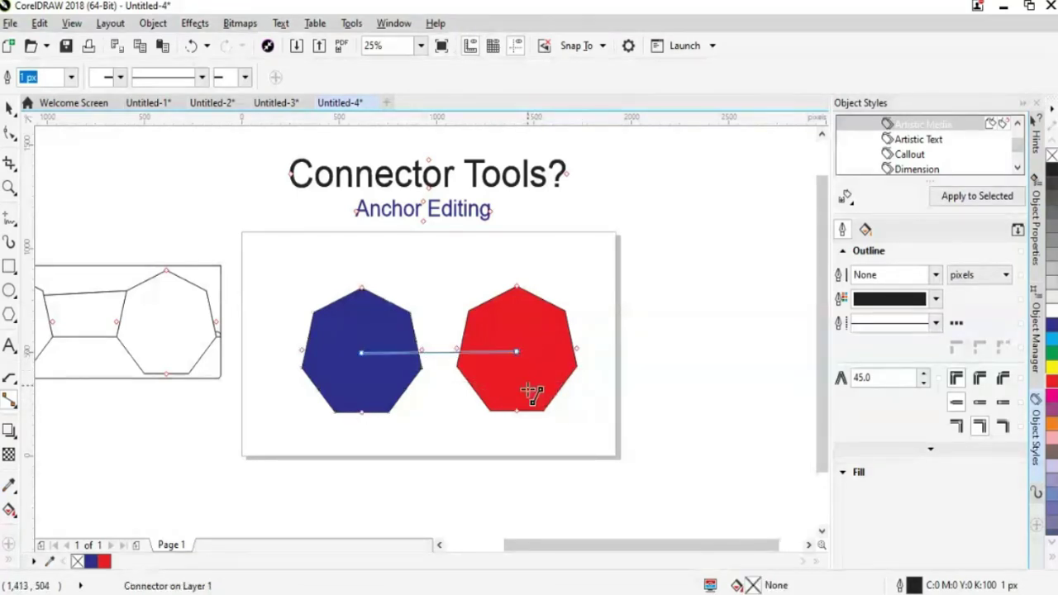
{"action": "left_click", "coordinate": [9, 108]}
{"action": "left_click", "coordinate": [437, 446]}
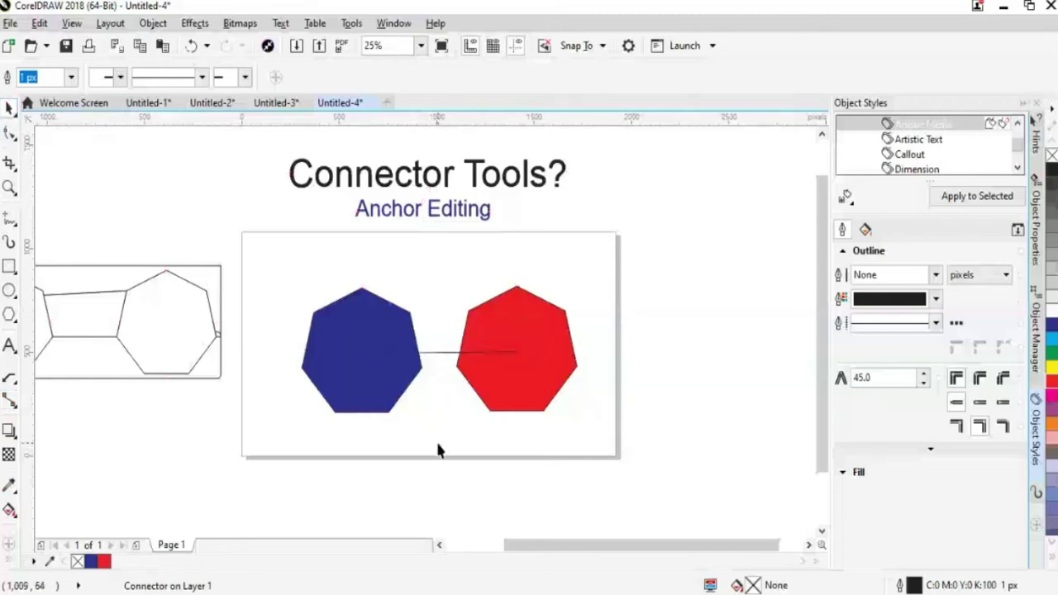
Give the straight connector between the heptagon centres a thicker outline.
{"action": "left_click", "coordinate": [438, 354]}
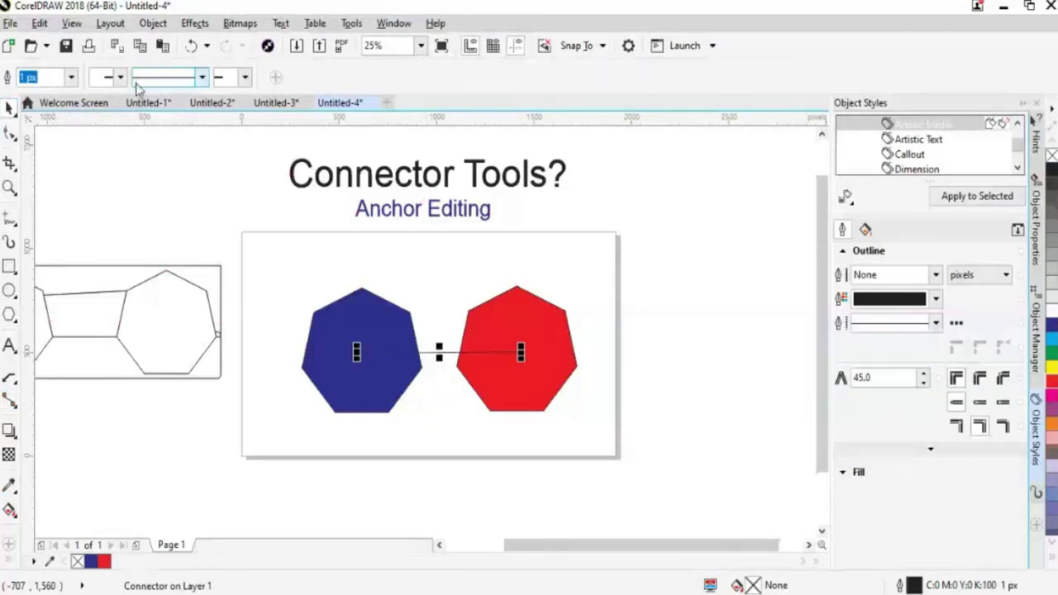
{"action": "left_click", "coordinate": [71, 79]}
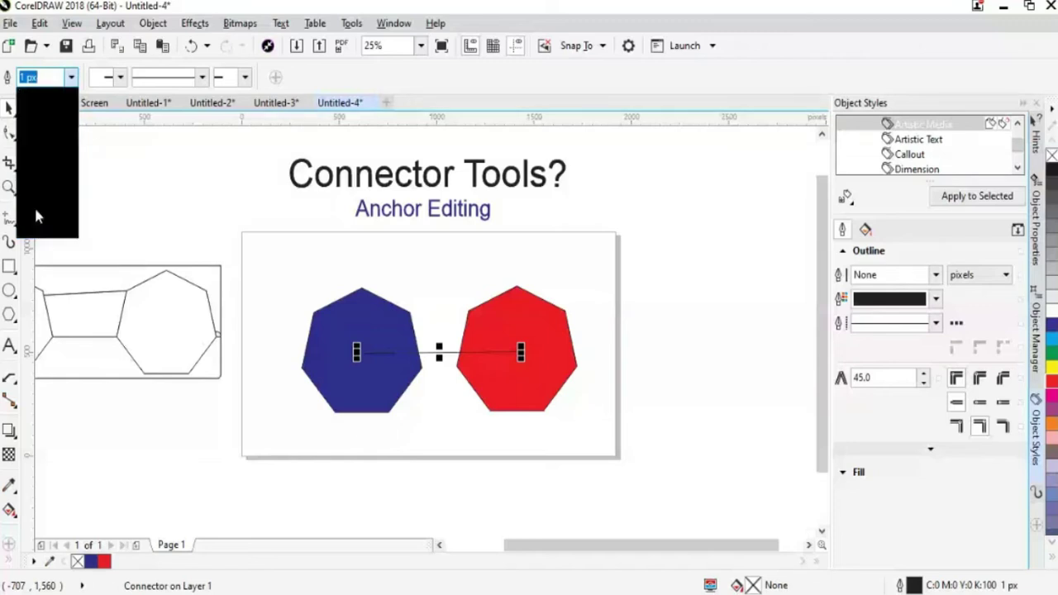
{"action": "left_click", "coordinate": [34, 205]}
{"action": "left_click", "coordinate": [447, 430]}
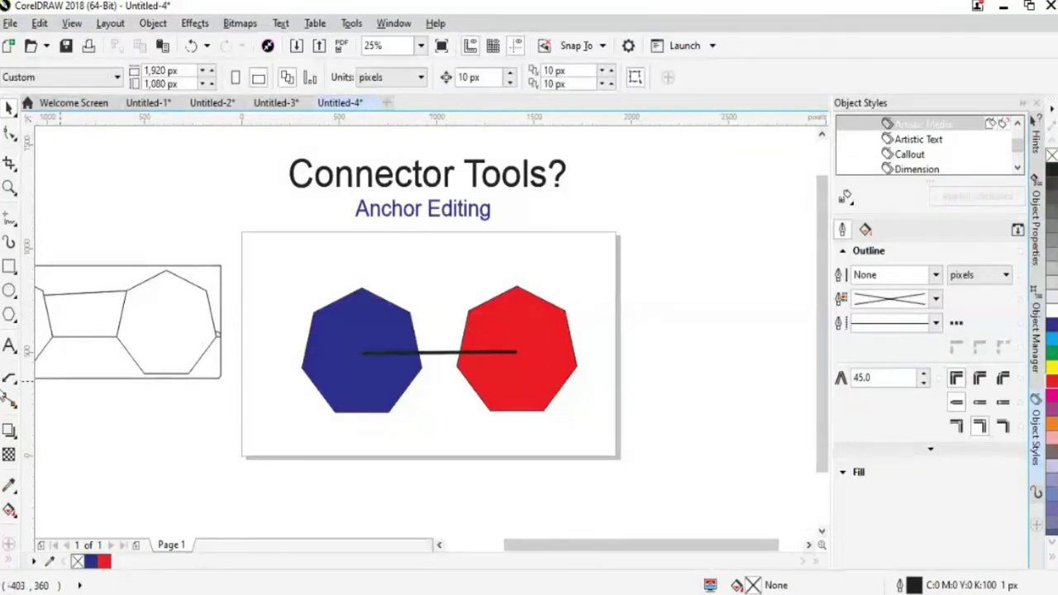
Draw a right-angle connector from the blue heptagon's centre anchor to the red heptagon's lower right corner.
{"action": "left_click", "coordinate": [10, 401]}
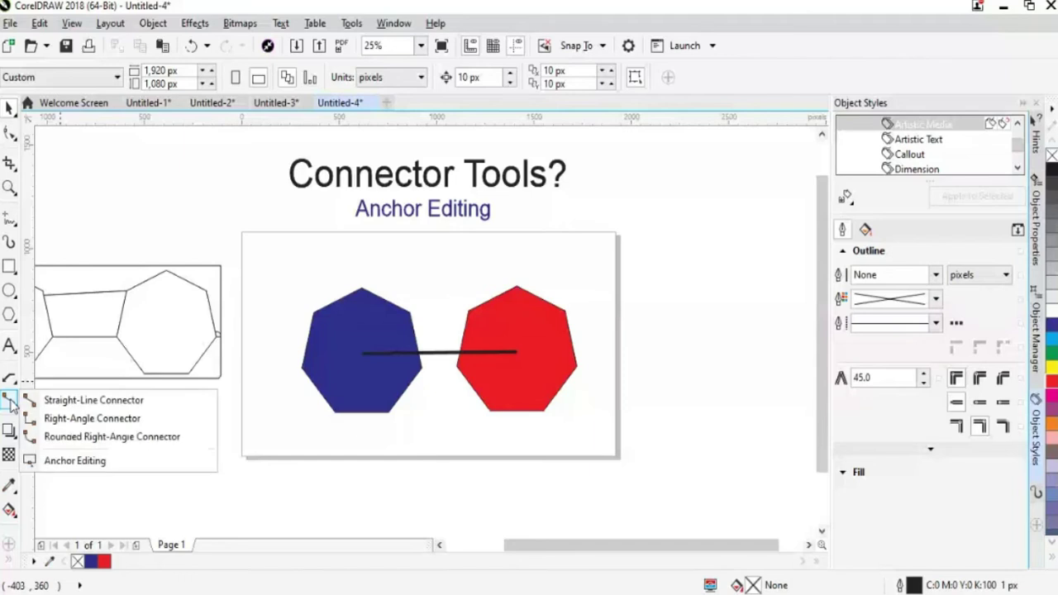
{"action": "left_click", "coordinate": [58, 418]}
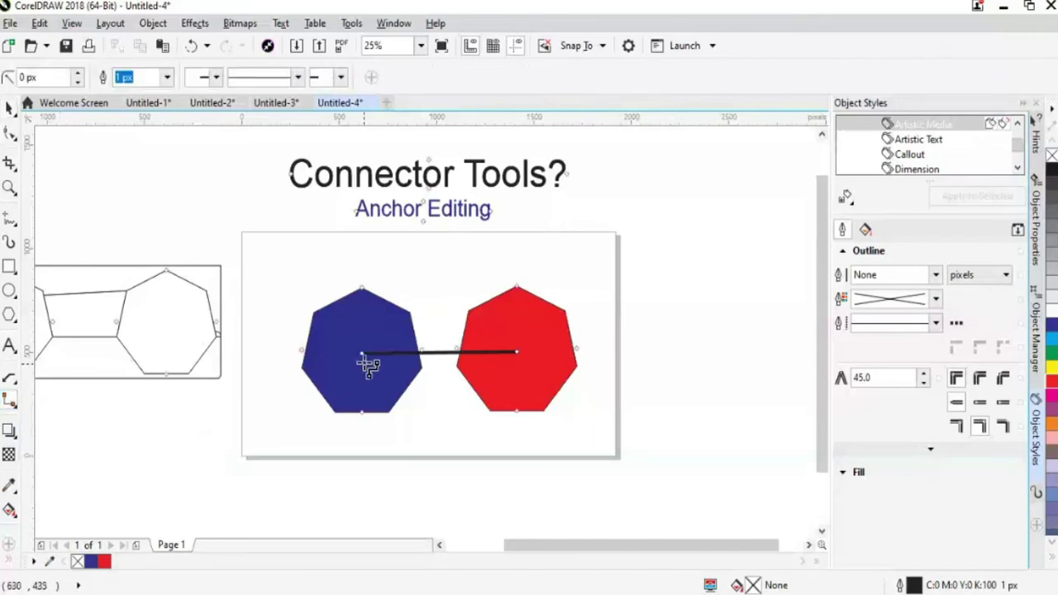
{"action": "left_click_drag", "start_coordinate": [366, 357], "coordinate": [580, 368]}
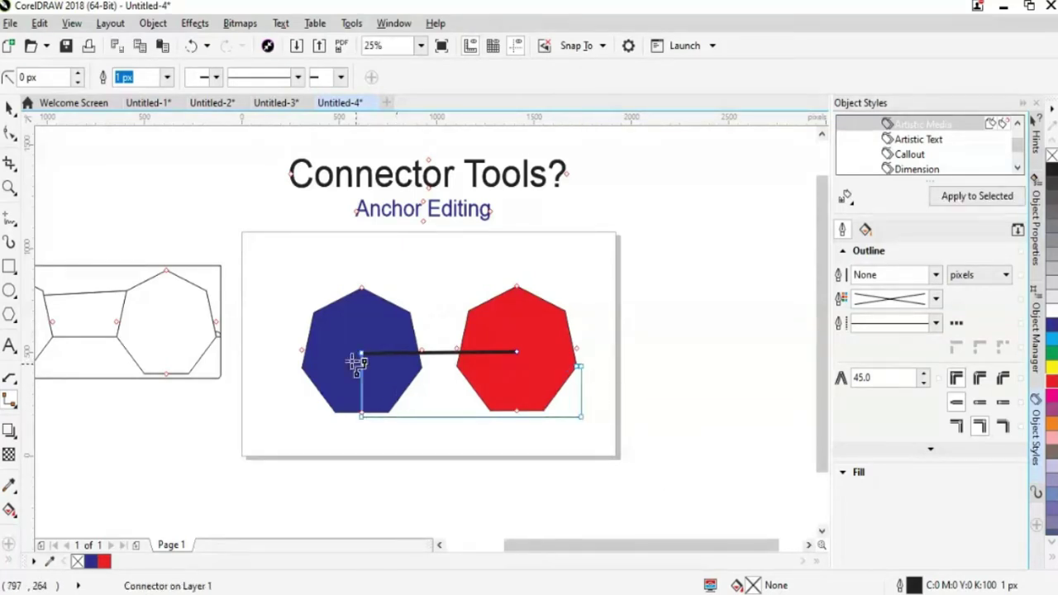
{"action": "left_click", "coordinate": [9, 107]}
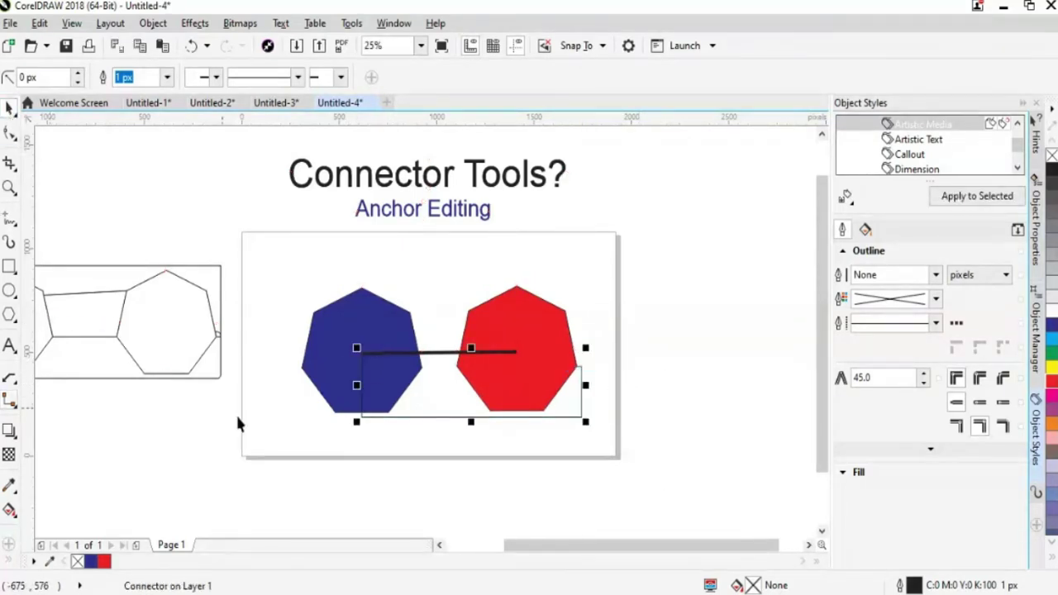
{"action": "left_click", "coordinate": [454, 477]}
Draw a rounded right-angle connector from the red heptagon's centre anchor to the blue heptagon's top anchor.
{"action": "scroll", "coordinate": [822, 454], "scroll_direction": "down", "scroll_amount": 2}
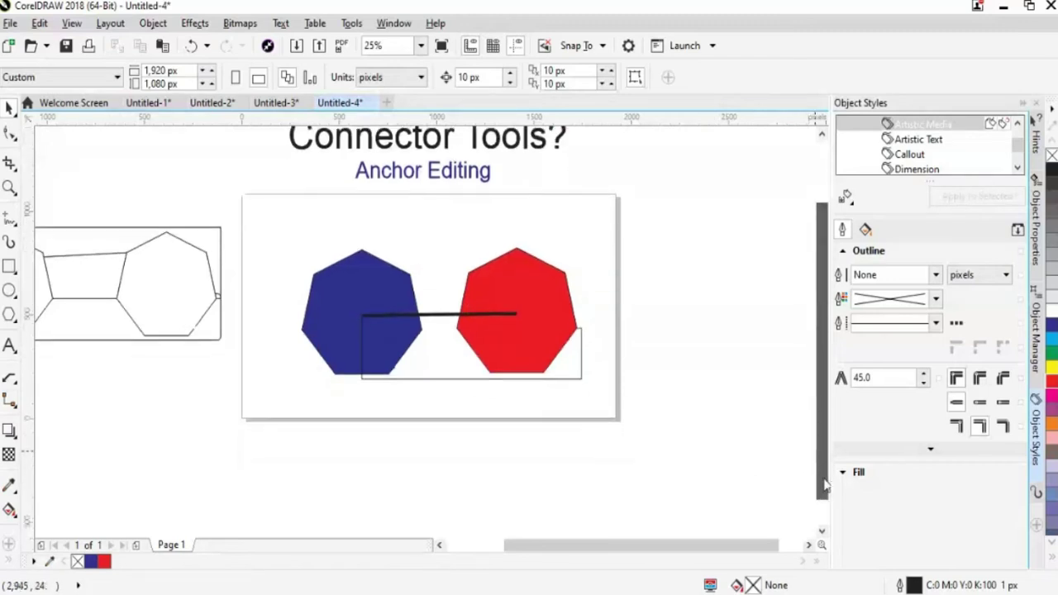
{"action": "left_click", "coordinate": [8, 399]}
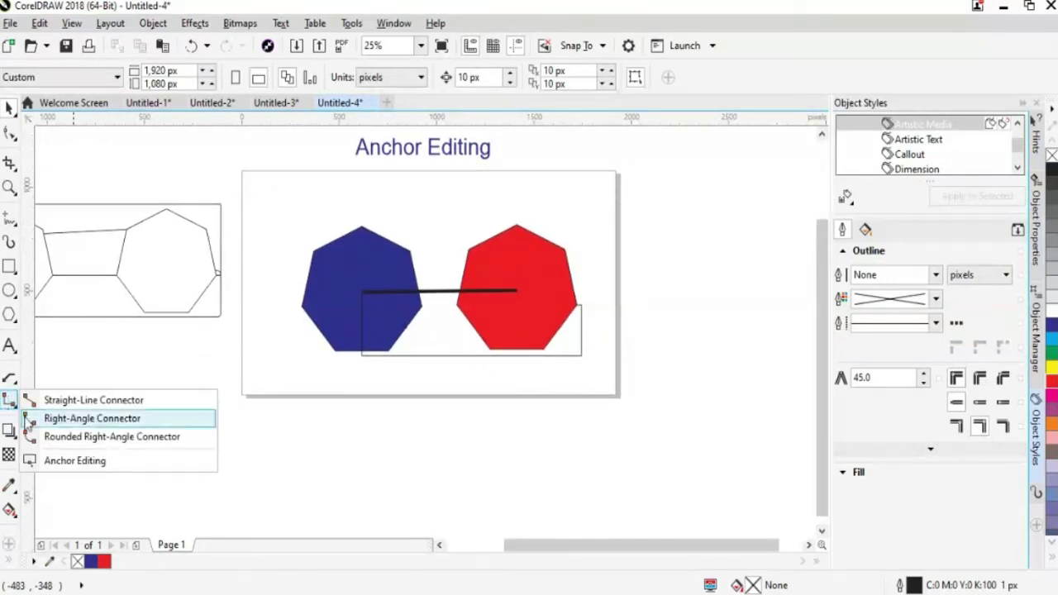
{"action": "left_click", "coordinate": [47, 438]}
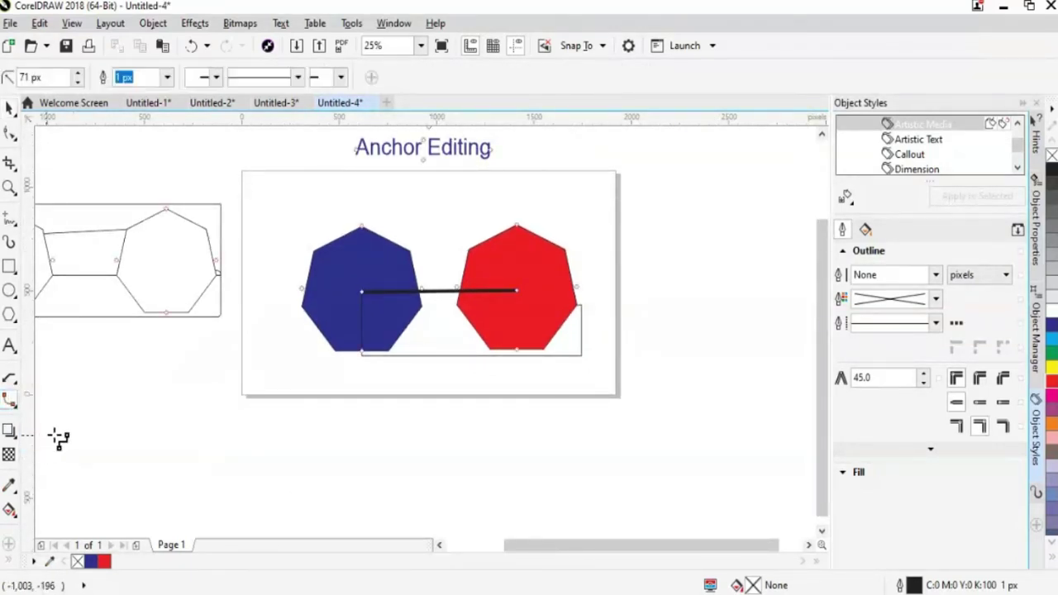
{"action": "left_click_drag", "start_coordinate": [517, 290], "coordinate": [366, 225]}
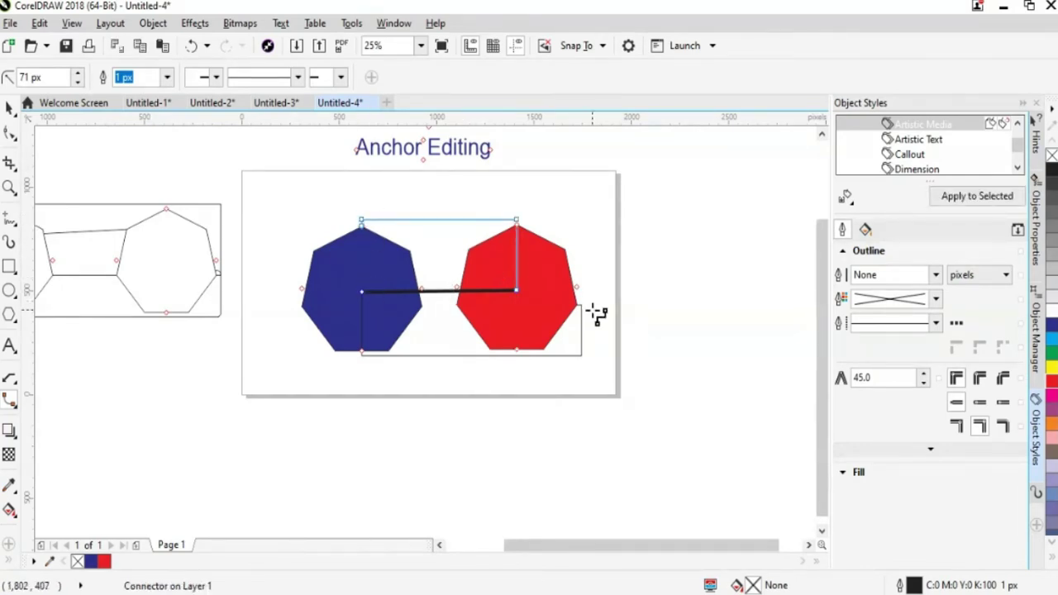
{"action": "left_click", "coordinate": [8, 108]}
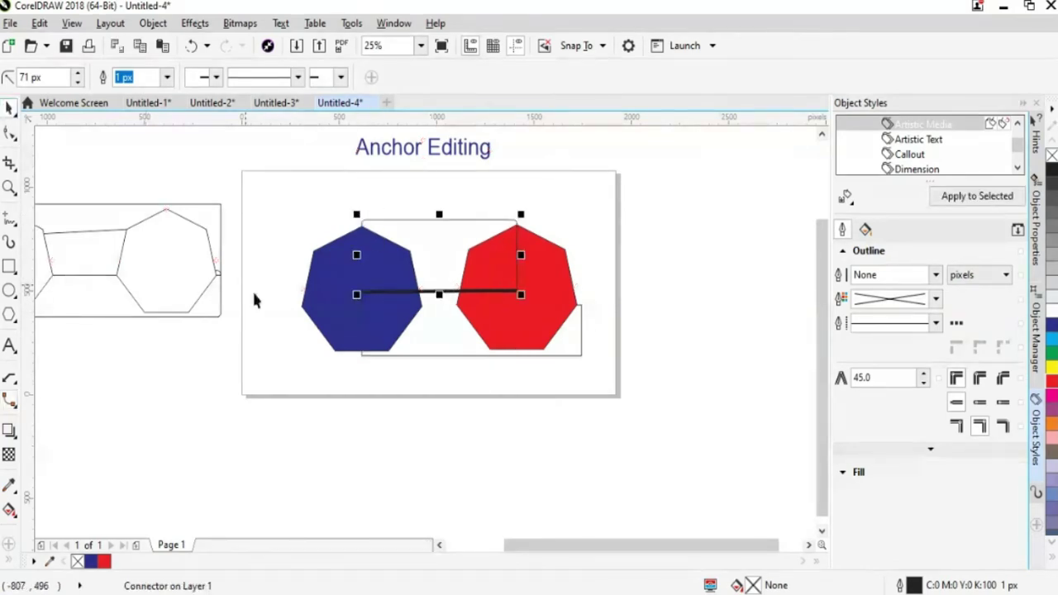
{"action": "left_click", "coordinate": [254, 294]}
Draw a rectangle about 648 by 284 px below the page and fill it with purple (C20 M80 Y0 K20).
{"action": "left_click_drag", "start_coordinate": [824, 462], "coordinate": [824, 468]}
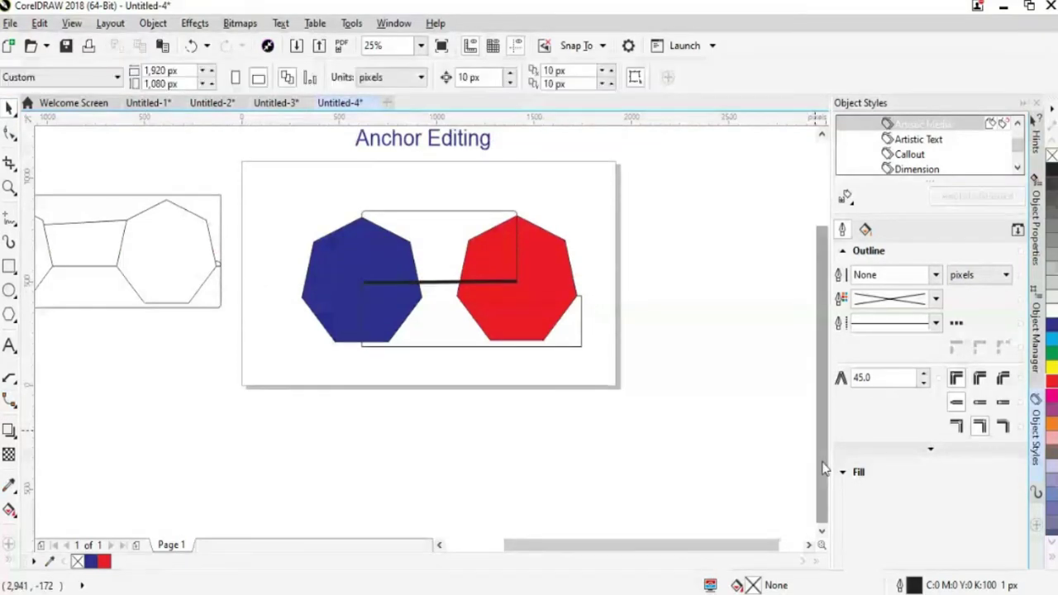
{"action": "key", "text": "F6"}
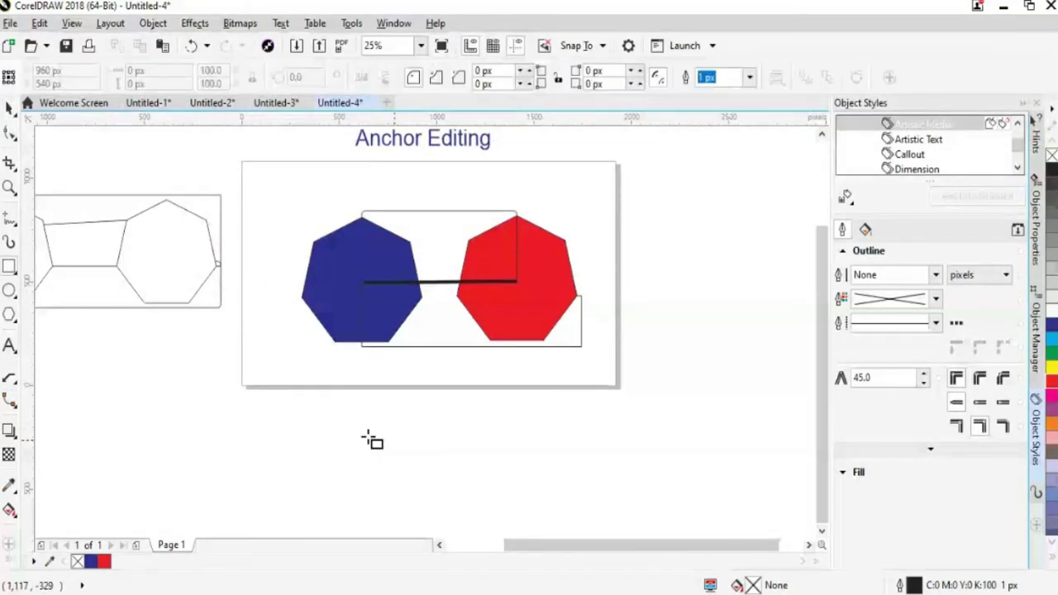
{"action": "left_click_drag", "start_coordinate": [319, 420], "coordinate": [447, 479]}
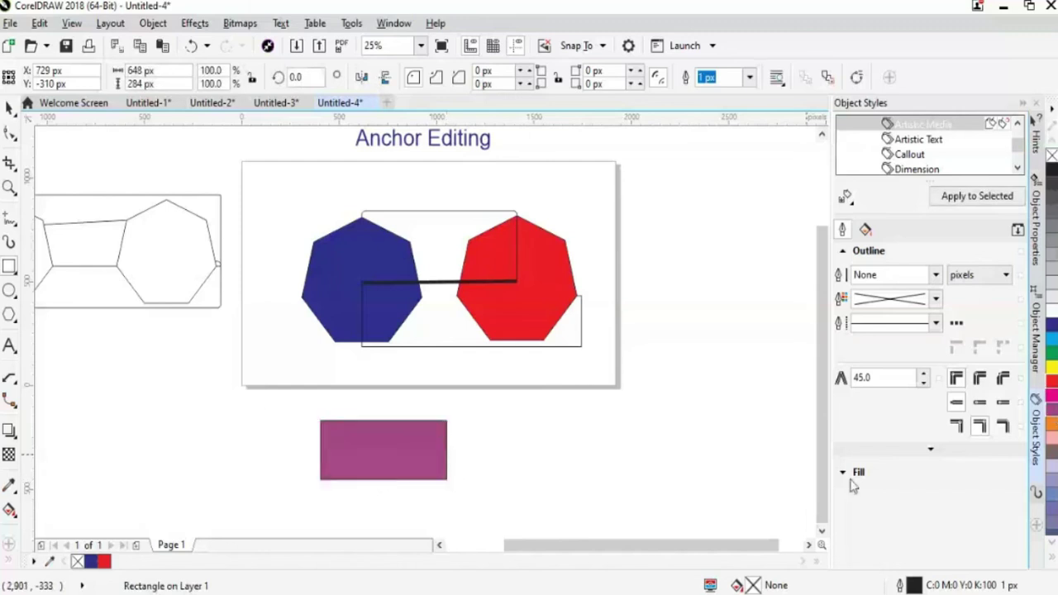
{"action": "left_click", "coordinate": [1052, 418]}
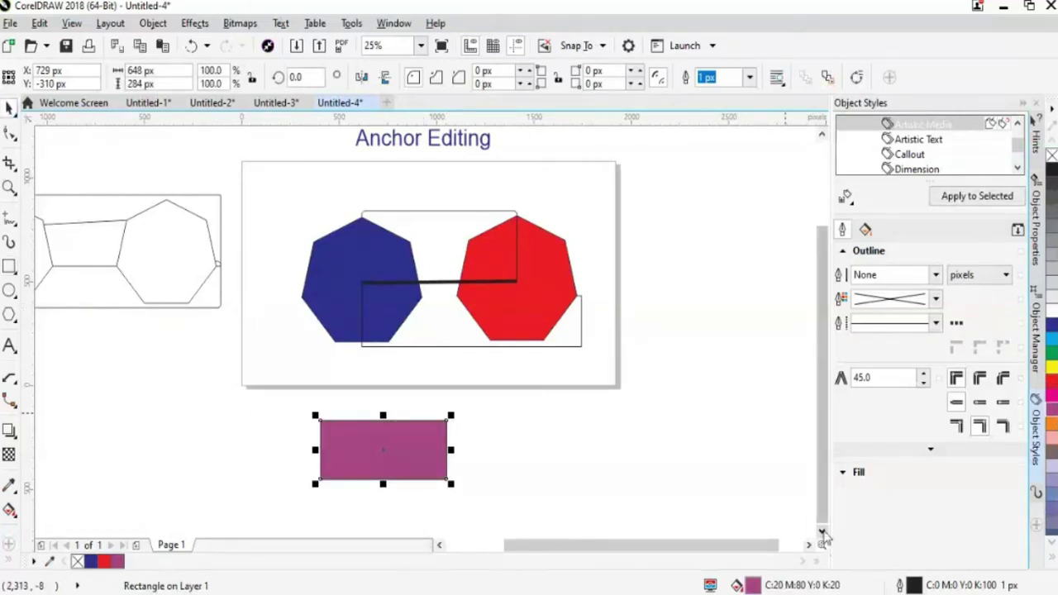
Move the purple rectangle left beneath the page's left edge, to about X 342 px, Y -283 px.
{"action": "scroll", "coordinate": [824, 406], "scroll_direction": "up", "scroll_amount": 2}
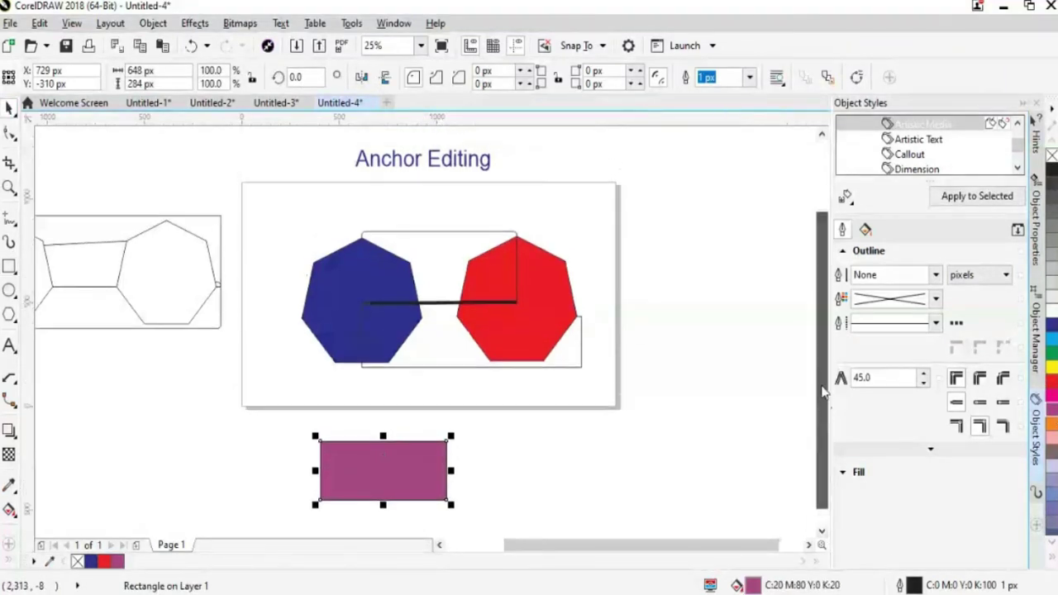
{"action": "scroll", "coordinate": [812, 437], "scroll_direction": "down", "scroll_amount": 2}
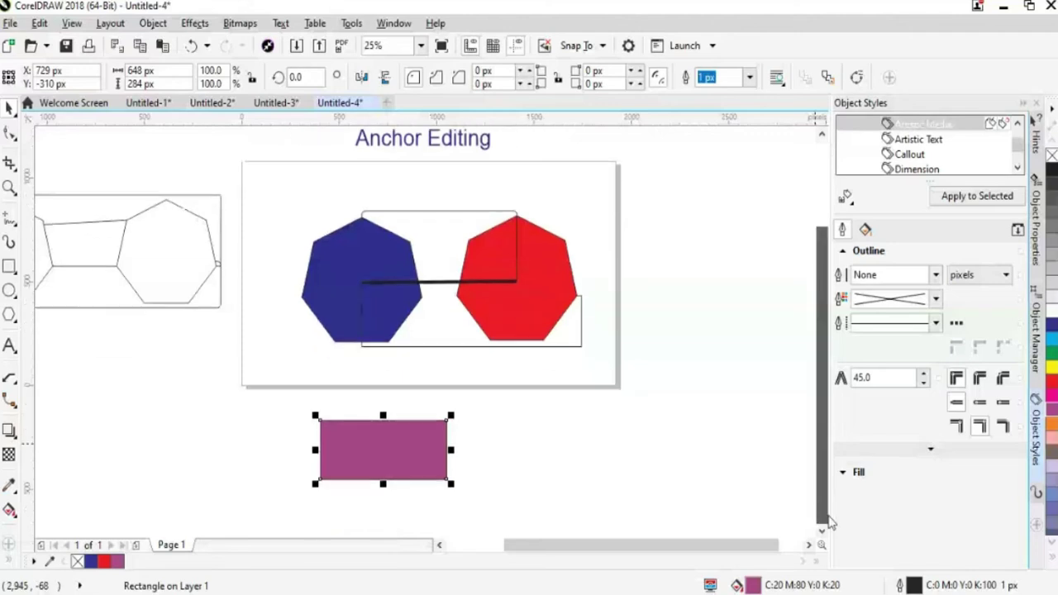
{"action": "left_click_drag", "start_coordinate": [364, 463], "coordinate": [291, 456]}
{"action": "left_click", "coordinate": [291, 454]}
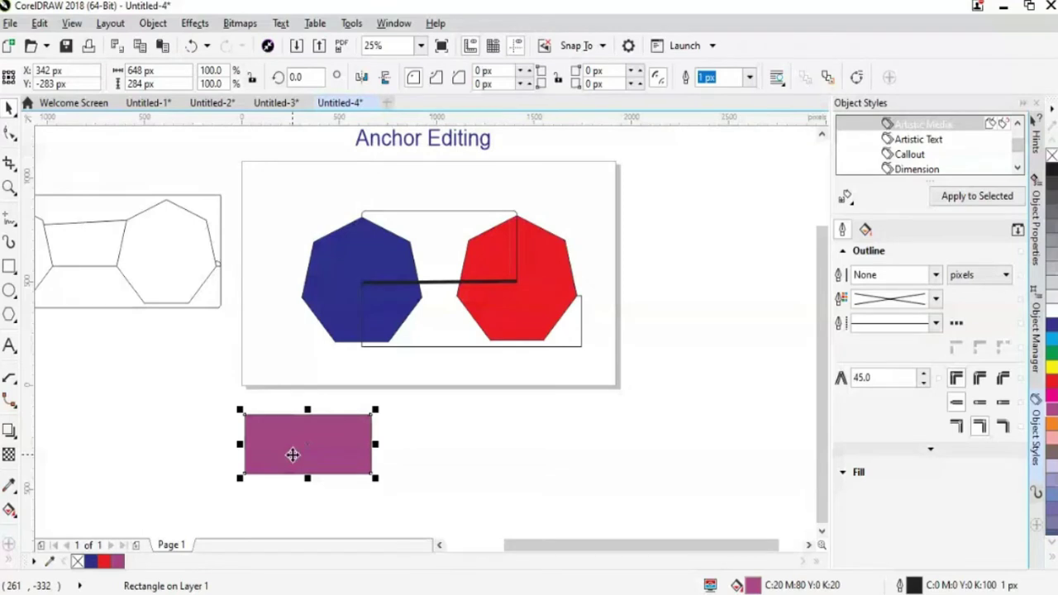
Duplicate the purple rectangle and shift the copy about 960 px to the right at the same height.
{"action": "key", "text": "ctrl+d"}
{"action": "key", "text": "Right"}
{"action": "key", "text": "Right"}
{"action": "key", "text": "Right"}
{"action": "key", "text": "Right"}
{"action": "key", "text": "Right"}
{"action": "key", "text": "Right"}
{"action": "key", "text": "Right"}
{"action": "key", "text": "Right"}
{"action": "key", "text": "Right"}
{"action": "key", "text": "Right"}
{"action": "key", "text": "Right"}
{"action": "key", "text": "Right"}
{"action": "key", "text": "Right"}
{"action": "key", "text": "Right"}
{"action": "key", "text": "Right"}
{"action": "key", "text": "Right"}
{"action": "key", "text": "Right"}
{"action": "key", "text": "Right"}
{"action": "key", "text": "Right"}
{"action": "key", "text": "Right"}
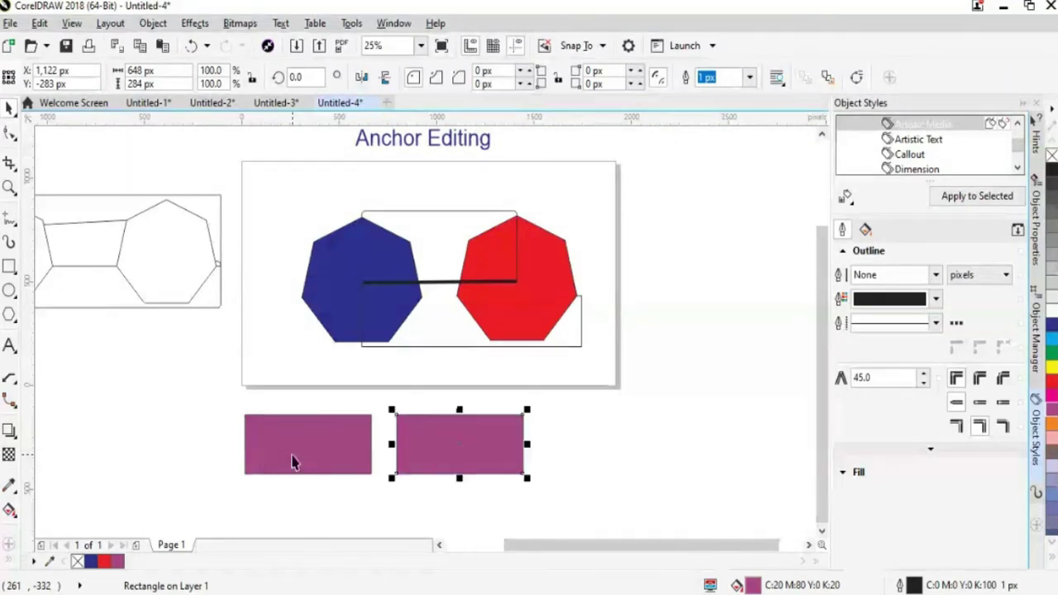
{"action": "left_click", "coordinate": [565, 476]}
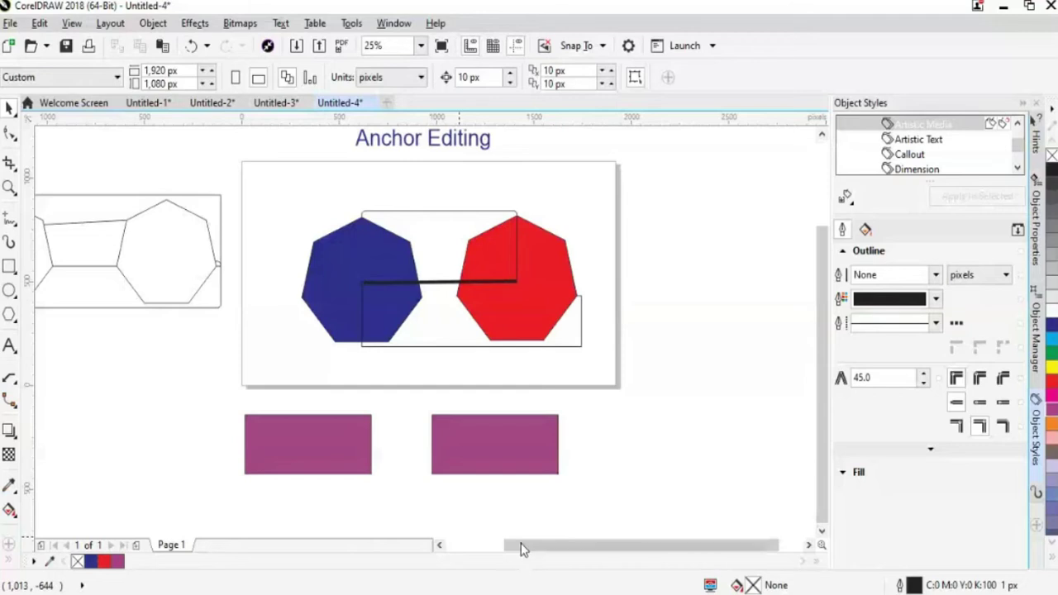
{"action": "scroll", "coordinate": [366, 449], "scroll_direction": "left", "scroll_amount": 2}
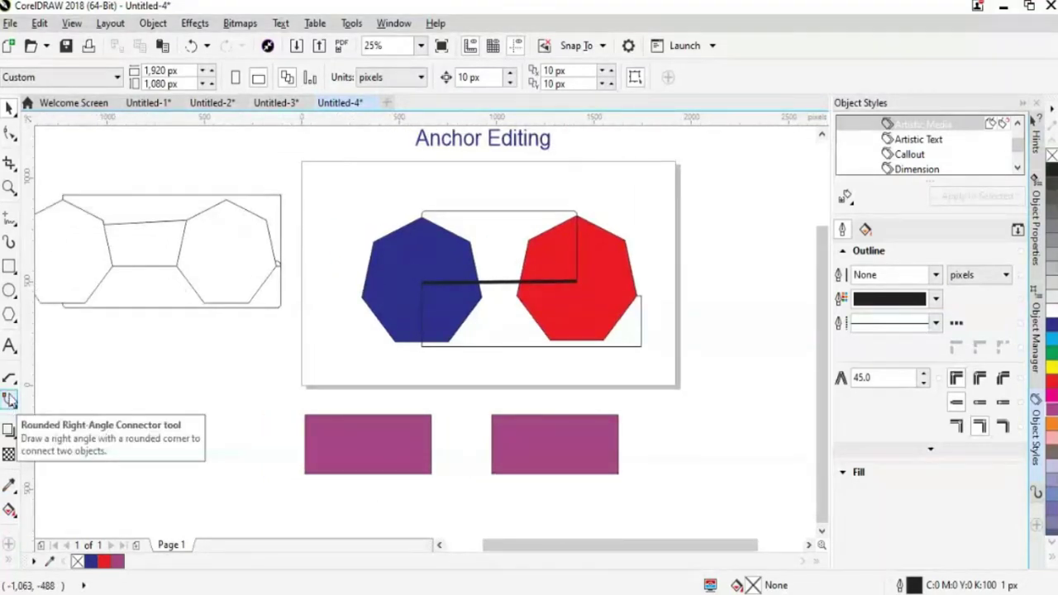
Add a centre anchor to each of the two purple rectangles with Anchor Editing.
{"action": "left_click", "coordinate": [10, 400]}
{"action": "left_click_drag", "start_coordinate": [10, 400], "coordinate": [68, 463]}
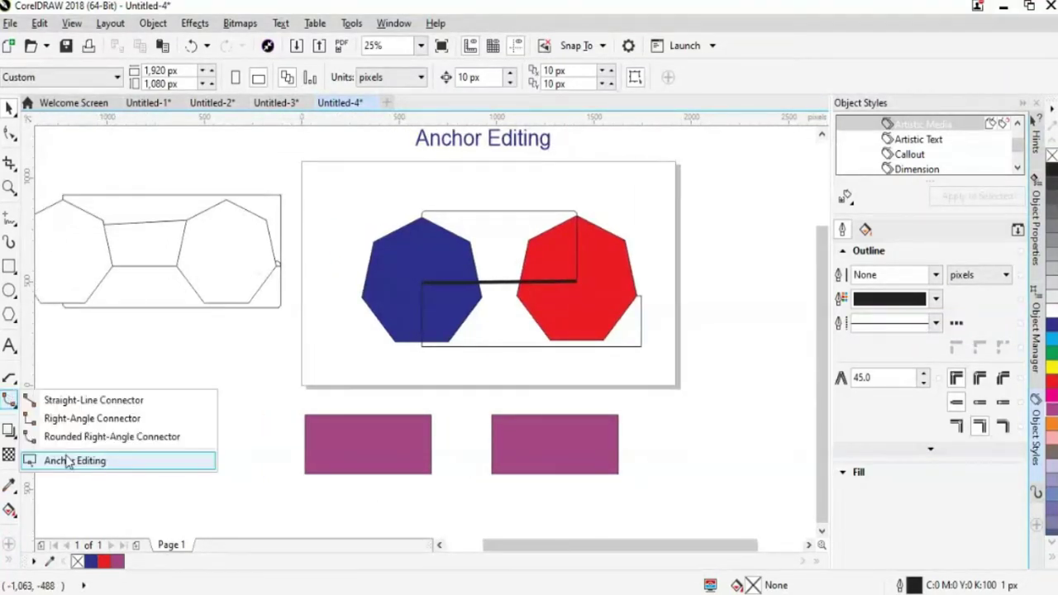
{"action": "left_click", "coordinate": [67, 461]}
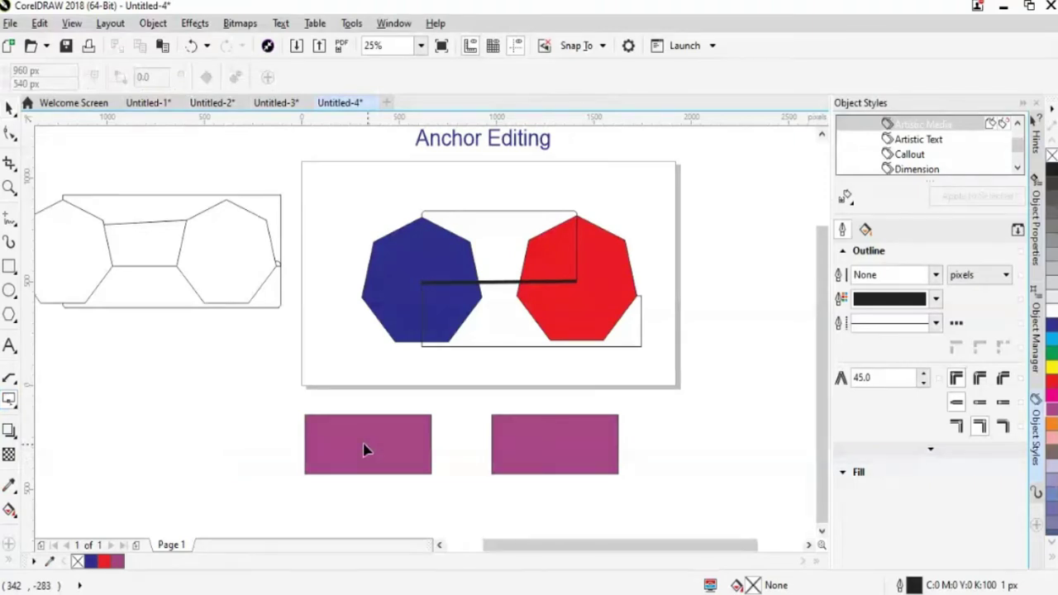
{"action": "left_click", "coordinate": [366, 449]}
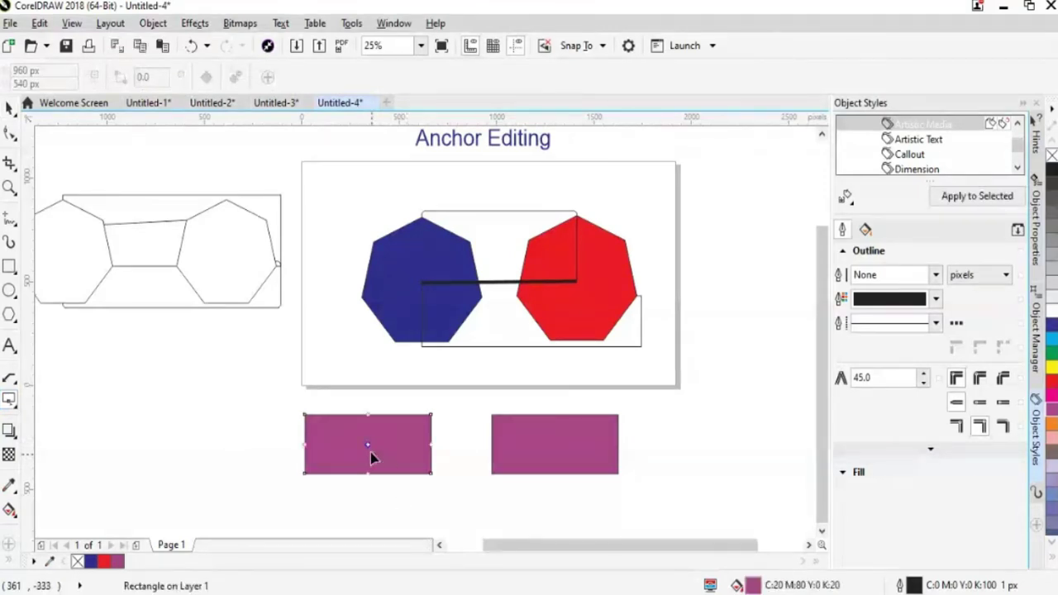
{"action": "left_click", "coordinate": [560, 454]}
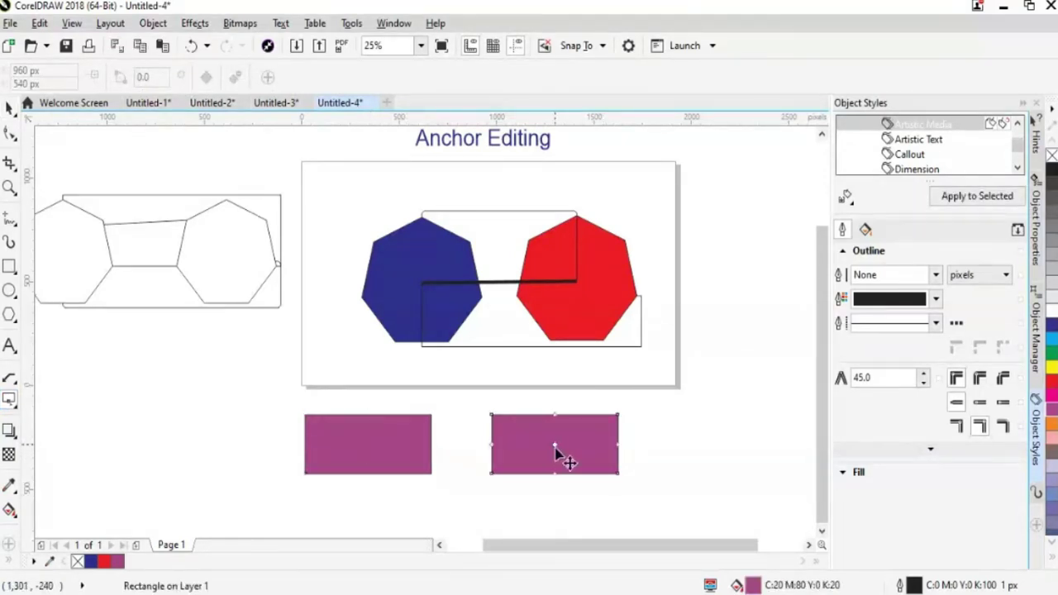
Draw a straight-line connector from the left purple rectangle's centre anchor to the right rectangle's centre anchor.
{"action": "left_click", "coordinate": [13, 401]}
{"action": "left_click", "coordinate": [32, 400]}
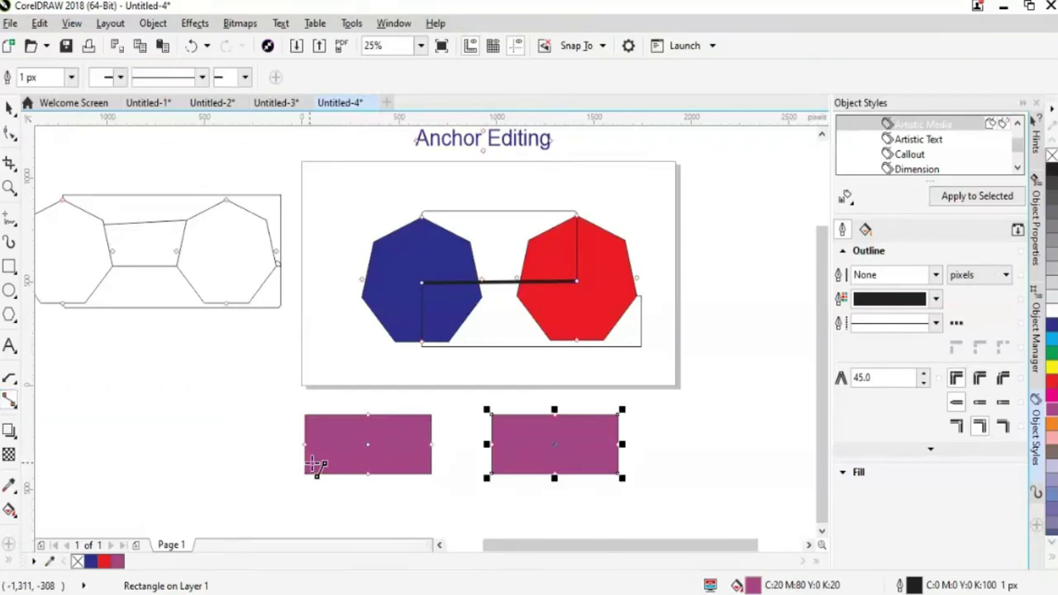
{"action": "left_click", "coordinate": [8, 401]}
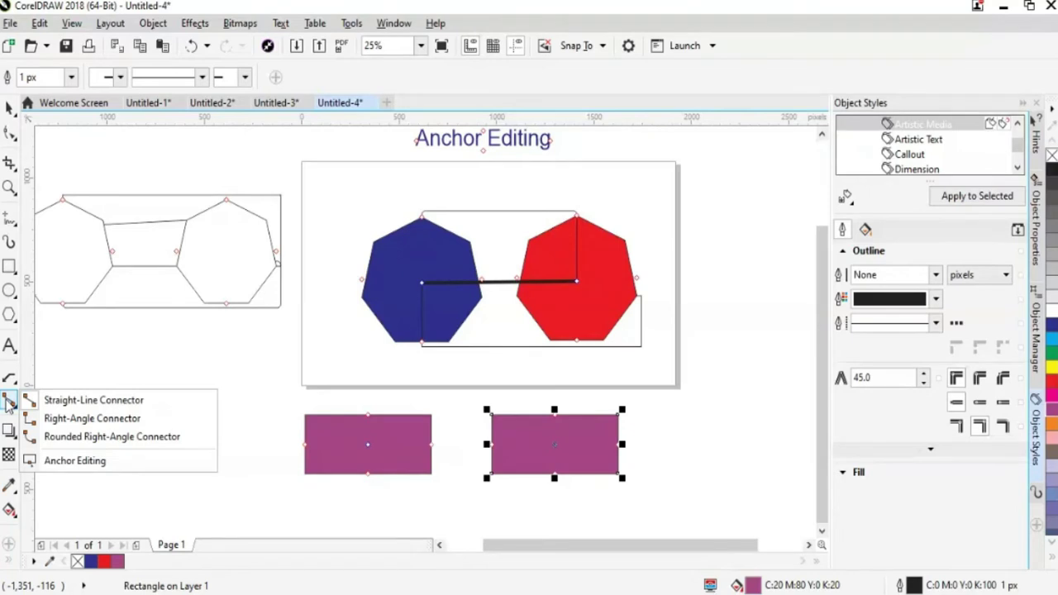
{"action": "left_click", "coordinate": [41, 400]}
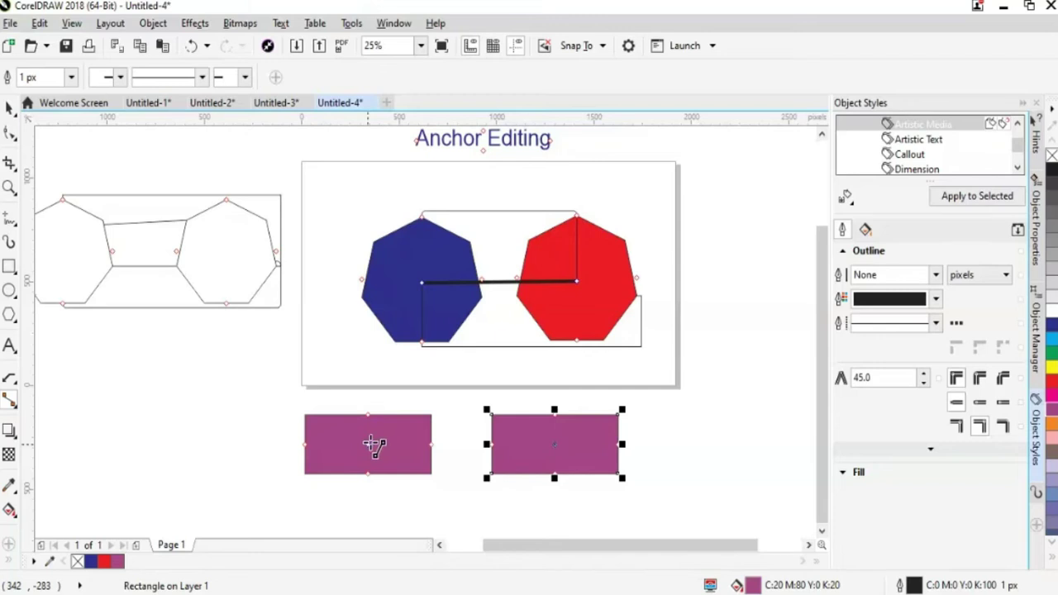
{"action": "left_click_drag", "start_coordinate": [370, 443], "coordinate": [563, 452]}
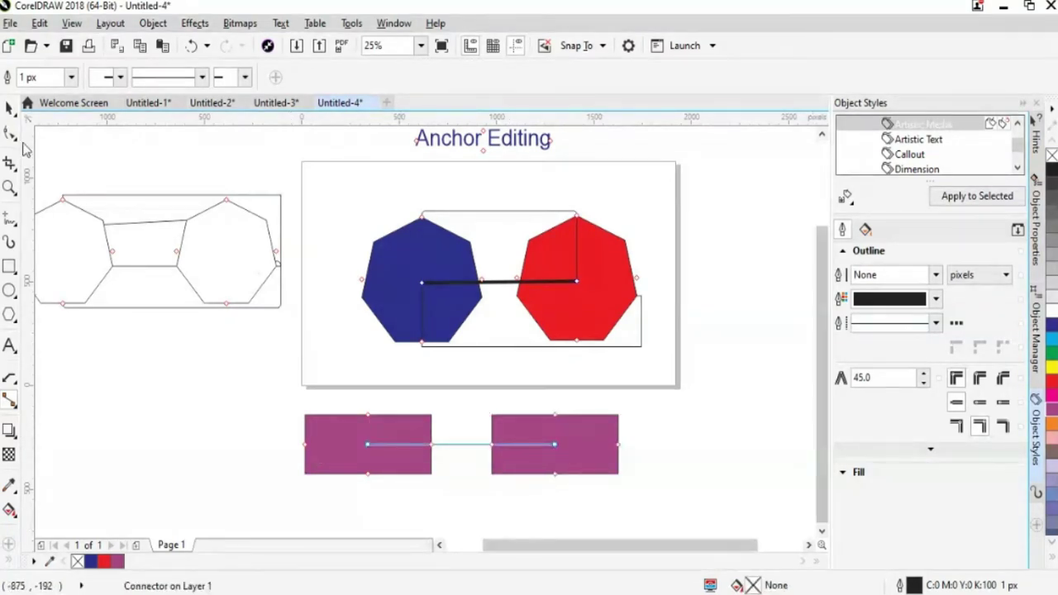
Set the connector between the purple rectangles to 20 px width and give its end a solid arrowhead.
{"action": "left_click", "coordinate": [507, 500]}
{"action": "left_click", "coordinate": [440, 446]}
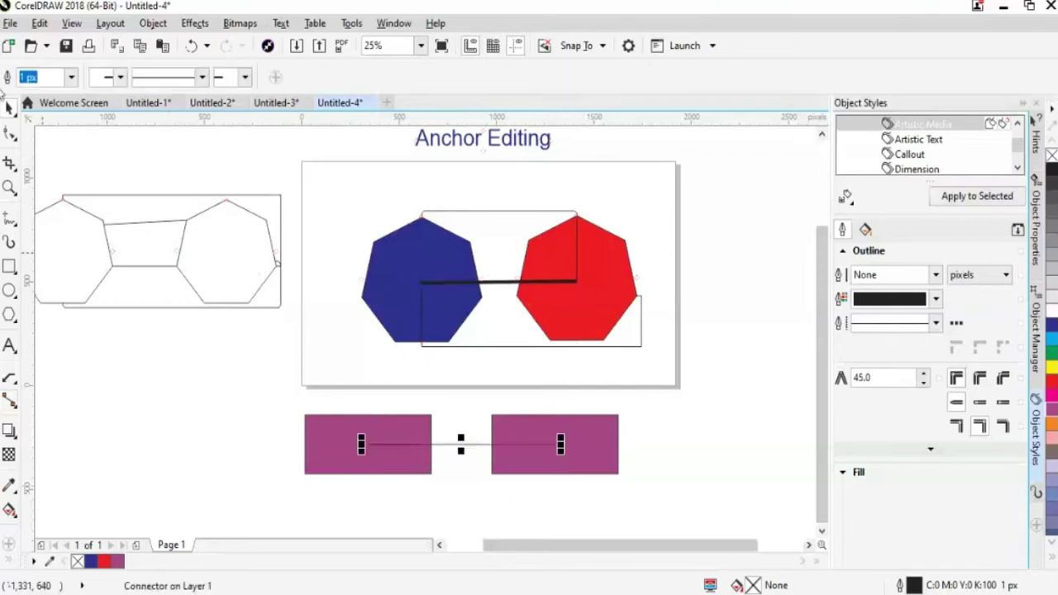
{"action": "left_click", "coordinate": [120, 78]}
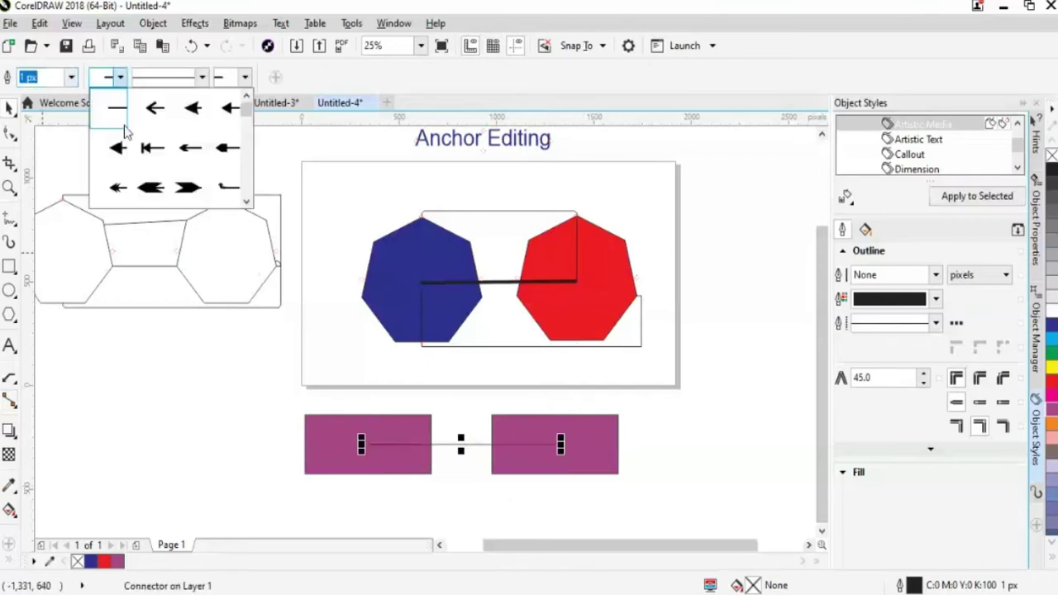
{"action": "left_click", "coordinate": [73, 77]}
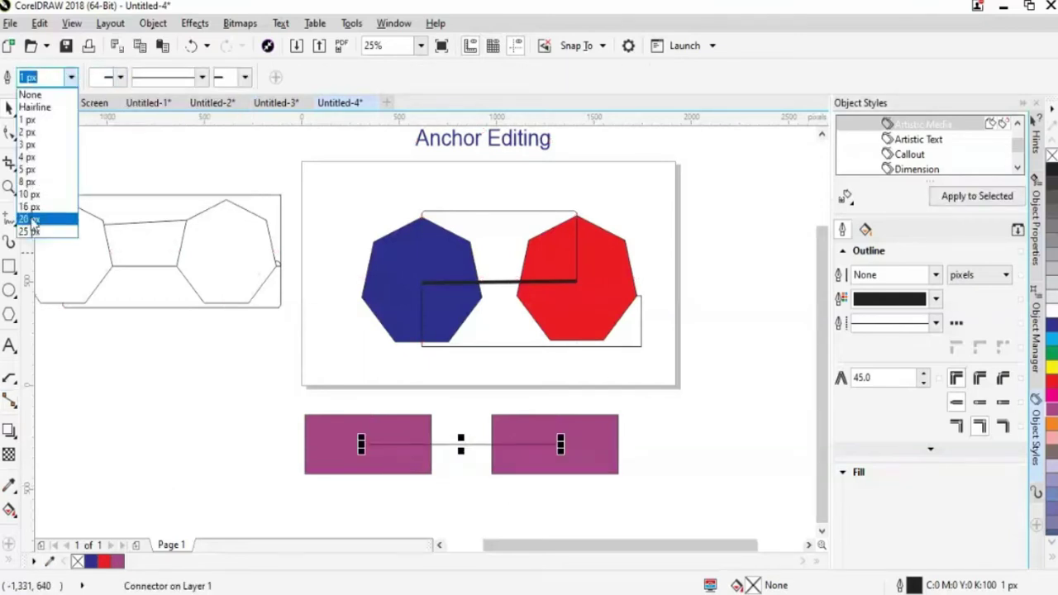
{"action": "left_click", "coordinate": [41, 217]}
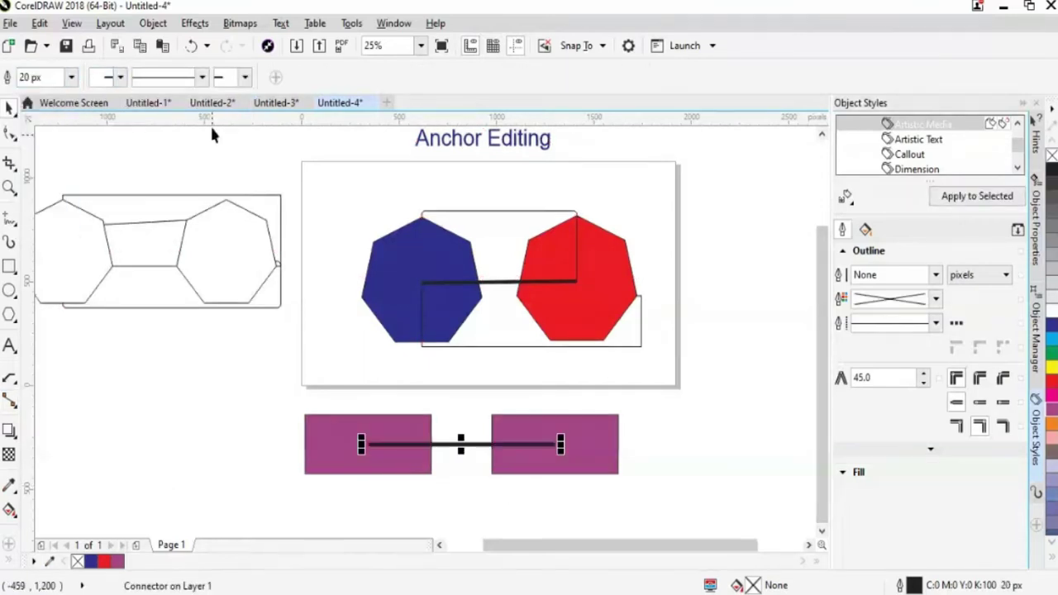
{"action": "left_click", "coordinate": [243, 79]}
{"action": "left_click", "coordinate": [253, 108]}
{"action": "left_click", "coordinate": [700, 471]}
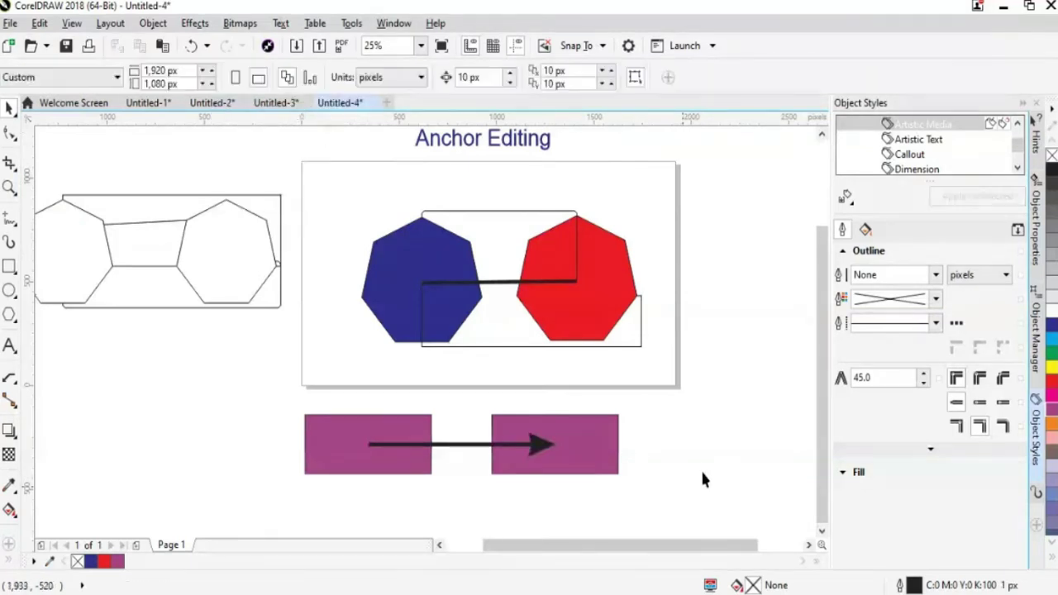
Try moving the right purple rectangle up between the heptagons to about X 1,182, Y 877 px, and undo the move.
{"action": "scroll", "coordinate": [499, 485], "scroll_direction": "up", "scroll_amount": 1}
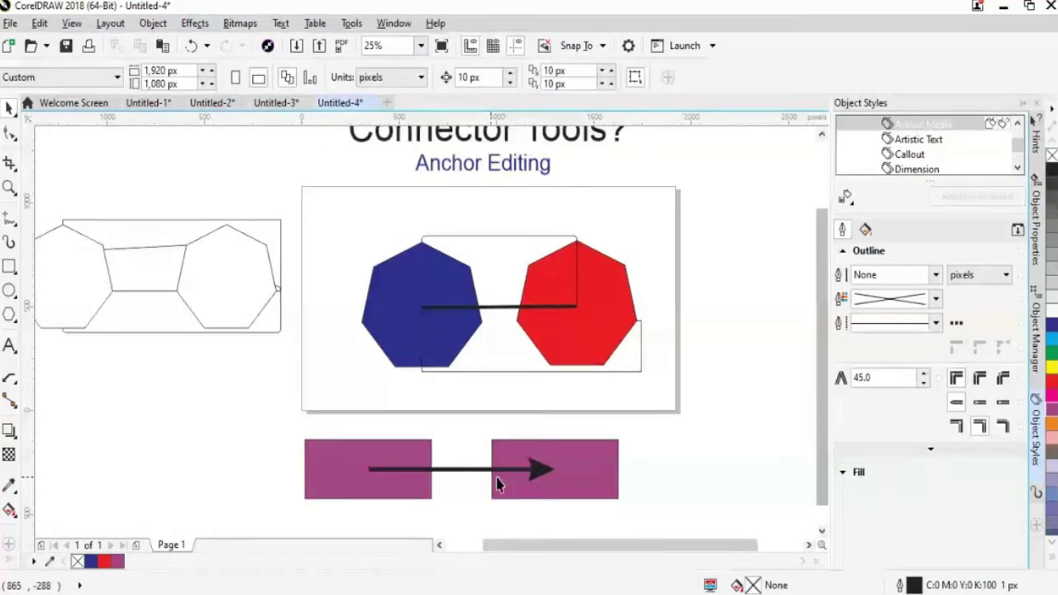
{"action": "left_click_drag", "start_coordinate": [498, 485], "coordinate": [537, 253]}
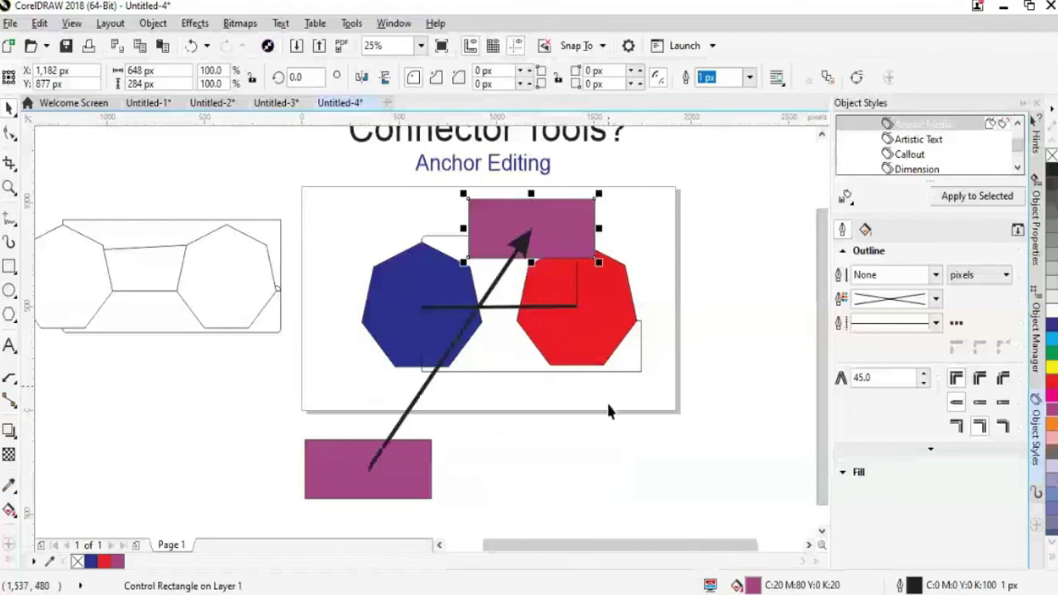
{"action": "key", "text": "ctrl+z"}
{"action": "key", "text": "Tab"}
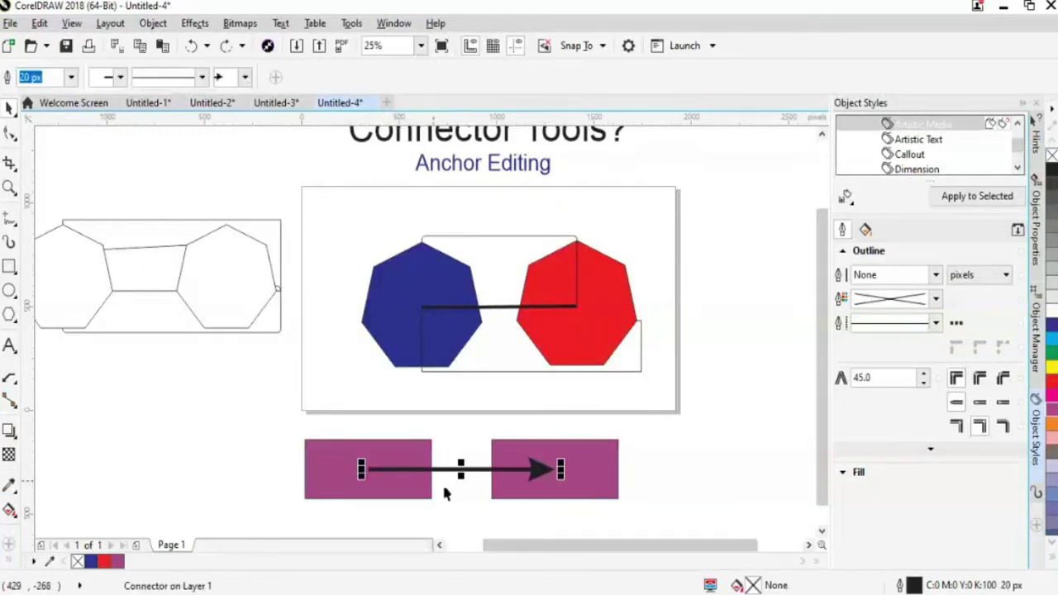
Move the right purple rectangle to about X 2,162, Y 1,113 px and the left one to about X 1,370, Y 1,009 px.
{"action": "left_click", "coordinate": [610, 483]}
{"action": "left_click_drag", "start_coordinate": [608, 485], "coordinate": [787, 264]}
{"action": "left_click_drag", "start_coordinate": [773, 198], "coordinate": [773, 199]}
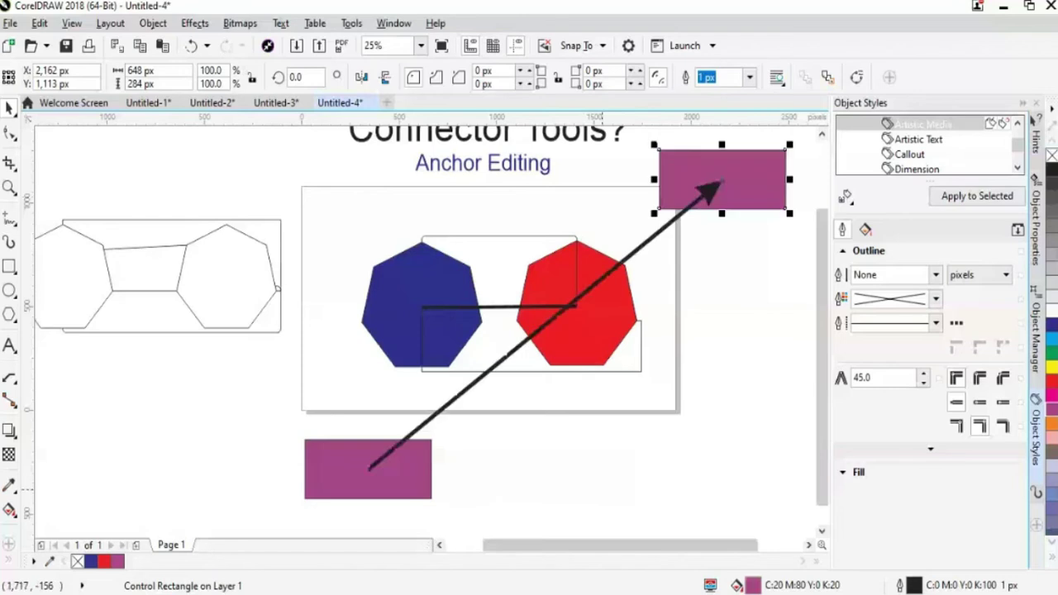
{"action": "left_click_drag", "start_coordinate": [376, 473], "coordinate": [576, 206]}
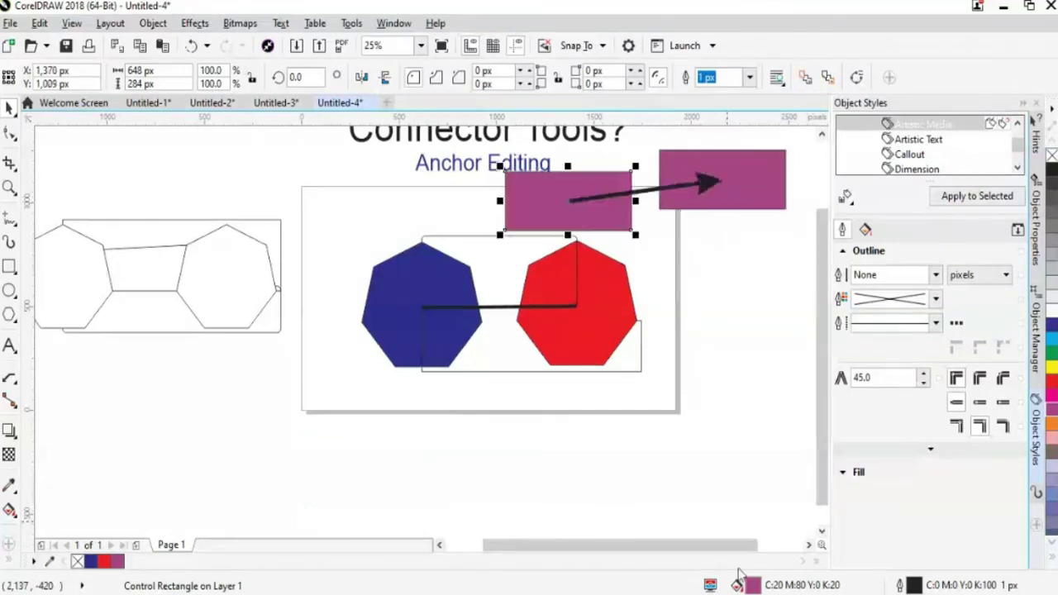
Move both purple rectangles side by side above the outlined heptagons, with the arrowhead's rectangle at about X -53, Y 1,232 px.
{"action": "scroll", "coordinate": [826, 385], "scroll_direction": "up", "scroll_amount": 2}
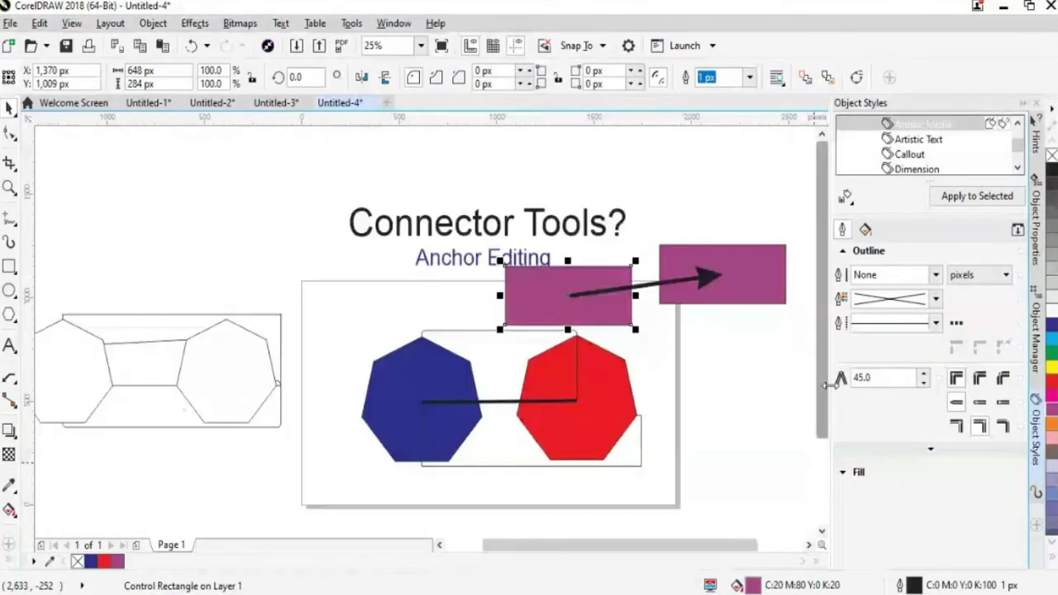
{"action": "left_click_drag", "start_coordinate": [541, 305], "coordinate": [107, 259]}
{"action": "left_click_drag", "start_coordinate": [760, 277], "coordinate": [357, 281]}
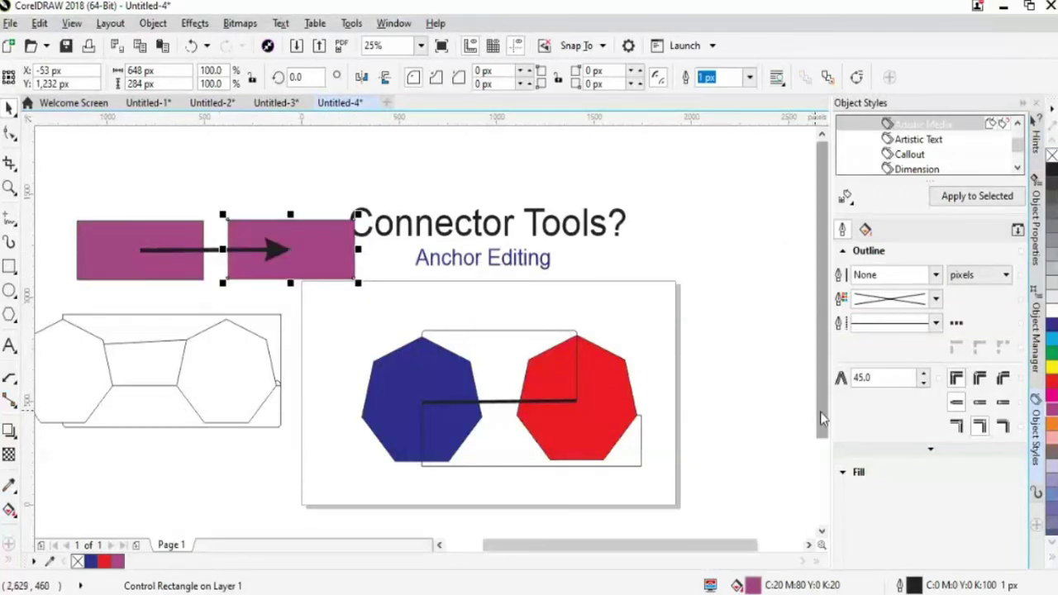
Move the purple rectangles back beneath the page, one below each bottom corner, with the left one at about X 328, Y -229 px.
{"action": "scroll", "coordinate": [819, 411], "scroll_direction": "down", "scroll_amount": 1}
{"action": "left_click_drag", "start_coordinate": [93, 405], "coordinate": [351, 493]}
{"action": "scroll", "coordinate": [838, 488], "scroll_direction": "down", "scroll_amount": 3}
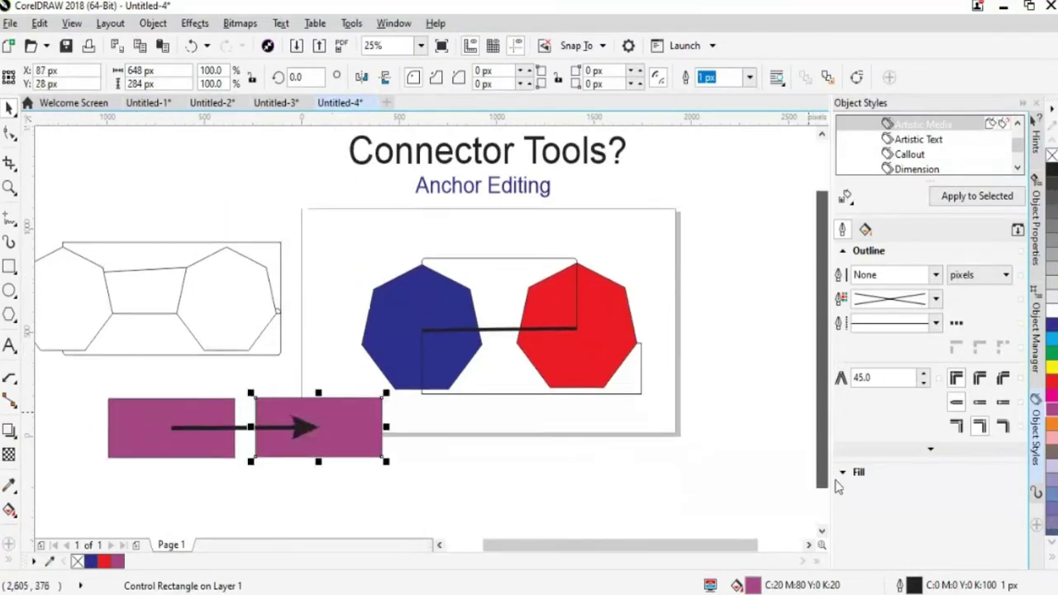
{"action": "left_click_drag", "start_coordinate": [451, 469], "coordinate": [659, 488]}
{"action": "left_click_drag", "start_coordinate": [178, 436], "coordinate": [368, 495]}
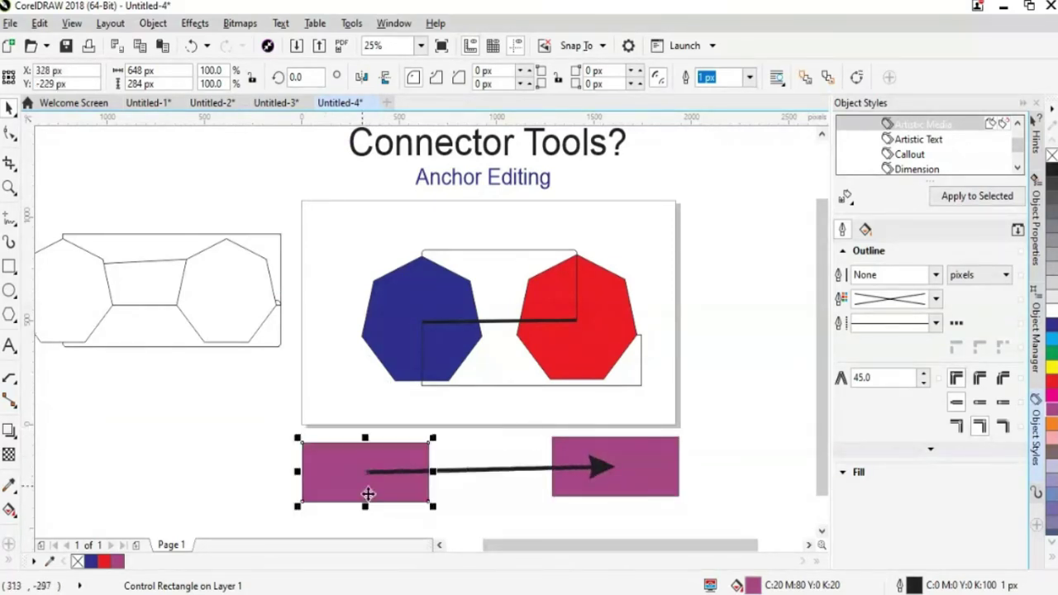
Nudge the left purple rectangle up to Y -199 px to level the connector arrow.
{"action": "left_click", "coordinate": [573, 521]}
{"action": "scroll", "coordinate": [826, 502], "scroll_direction": "down", "scroll_amount": 1}
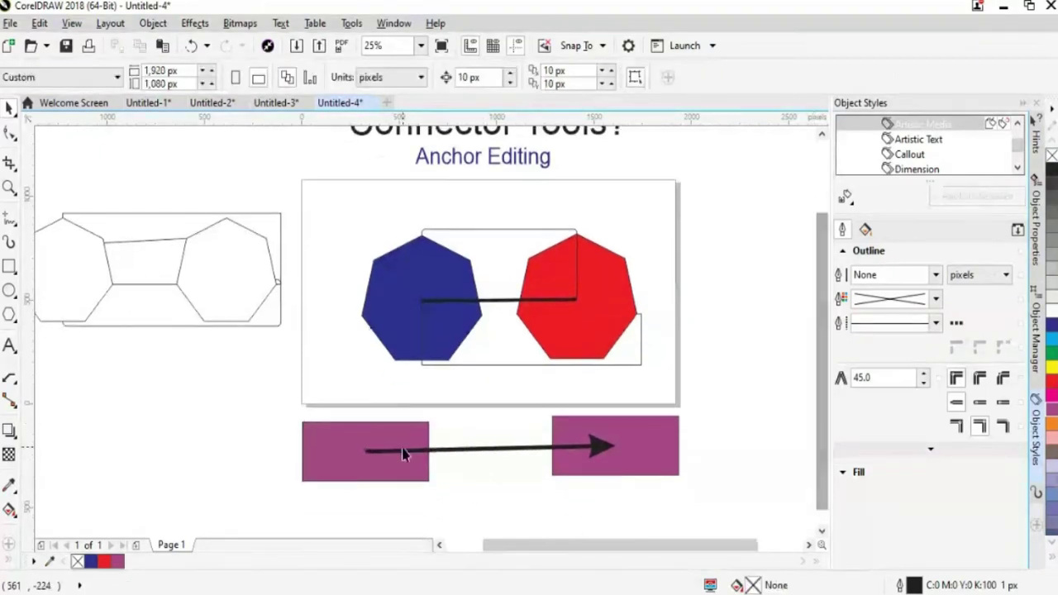
{"action": "left_click", "coordinate": [378, 463]}
{"action": "key", "text": "Up"}
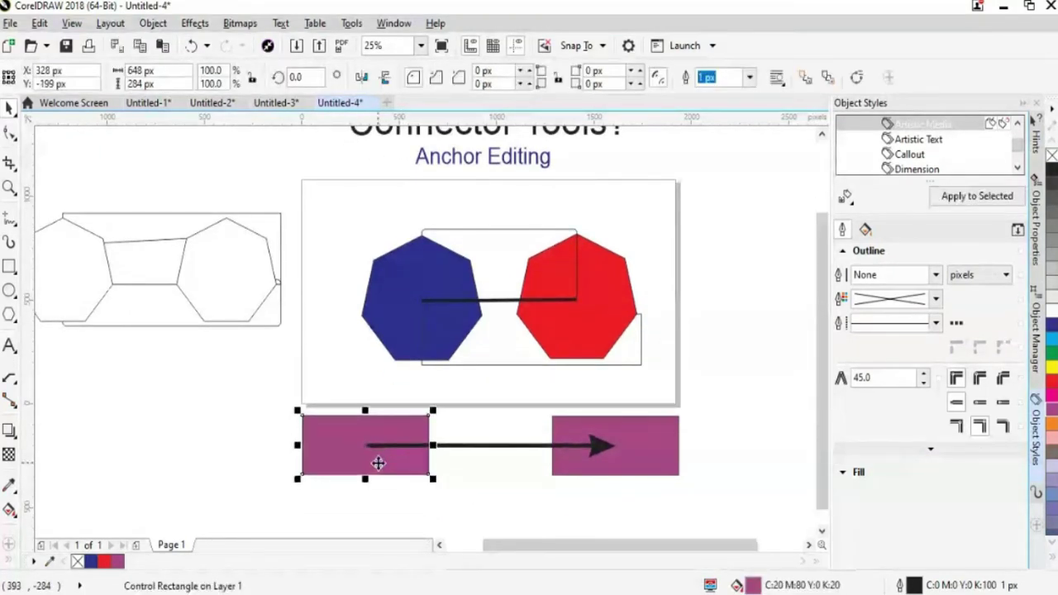
{"action": "left_click", "coordinate": [774, 481]}
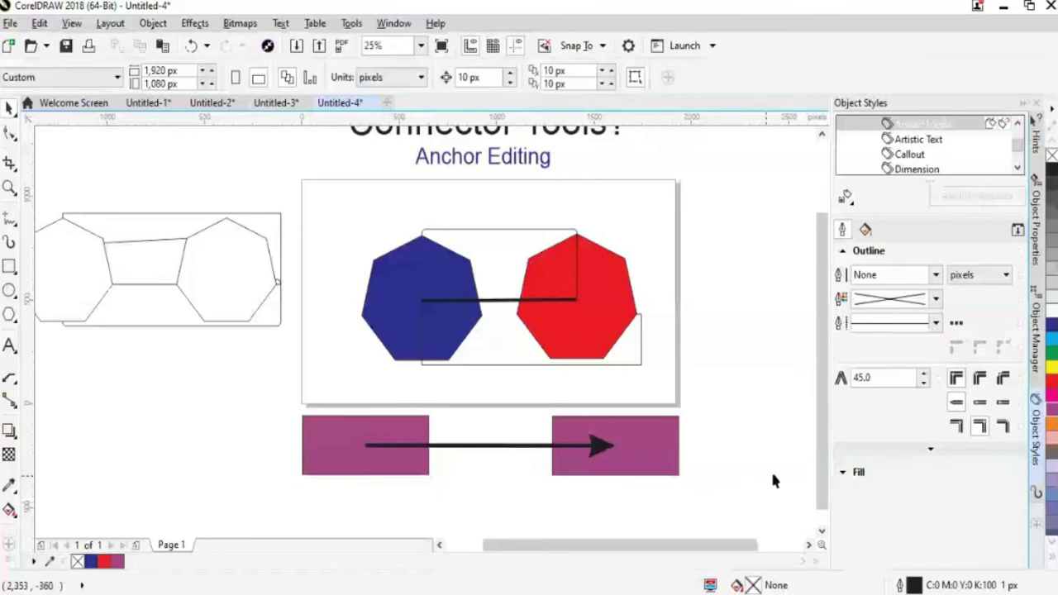
Add an anchor inside the left purple rectangle near its left edge, at about X 53, Y -145 px.
{"action": "left_click_drag", "start_coordinate": [828, 498], "coordinate": [815, 469]}
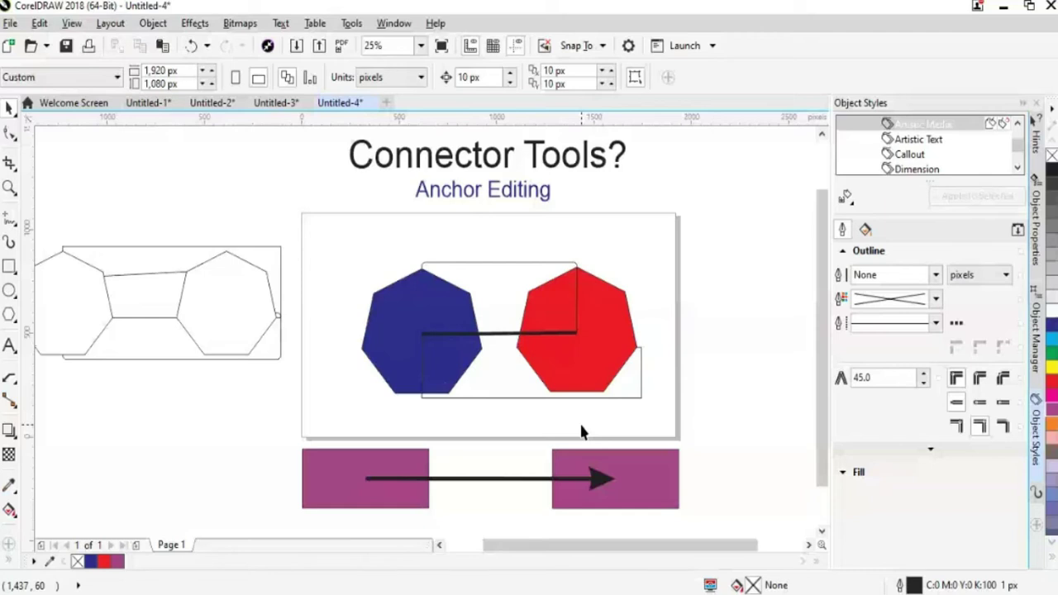
{"action": "left_click", "coordinate": [10, 403]}
{"action": "left_click", "coordinate": [75, 460]}
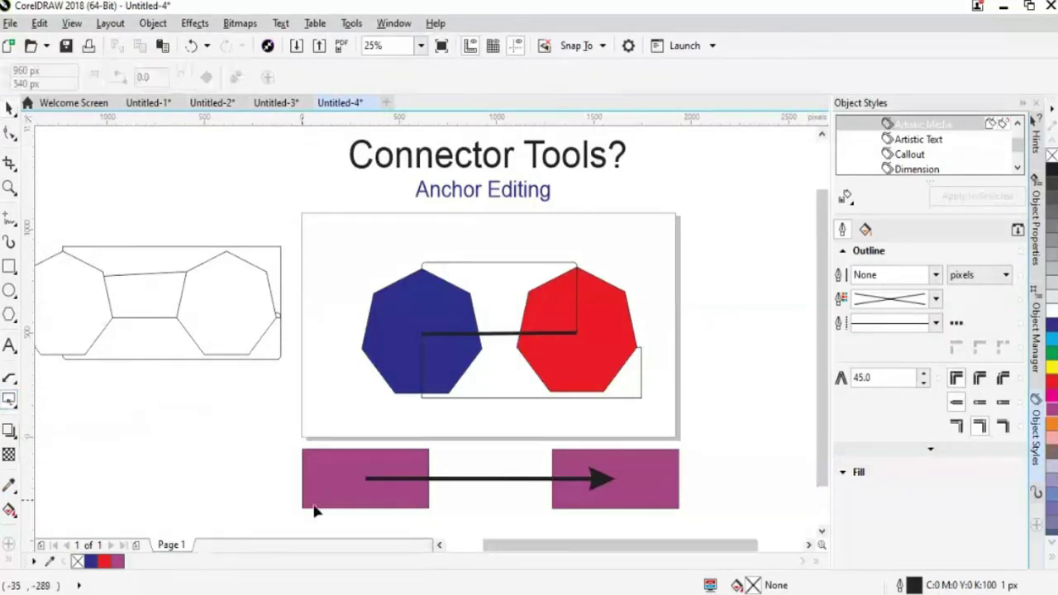
{"action": "left_click", "coordinate": [314, 481]}
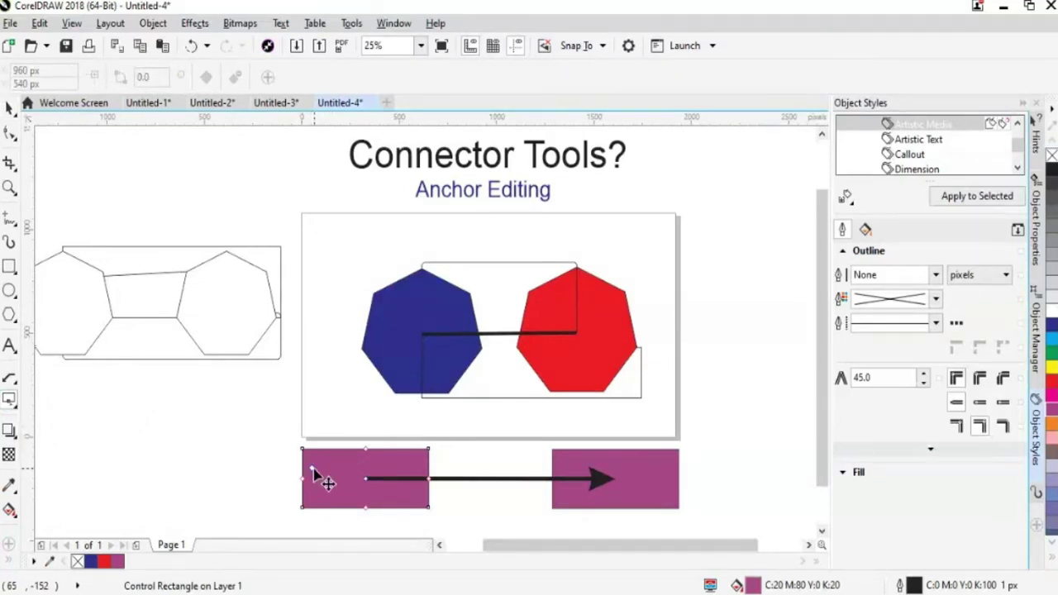
Draw a straight-line connector from the left rectangle's new anchor to the right purple rectangle's lower-left corner.
{"action": "left_click", "coordinate": [12, 403]}
{"action": "left_click", "coordinate": [66, 401]}
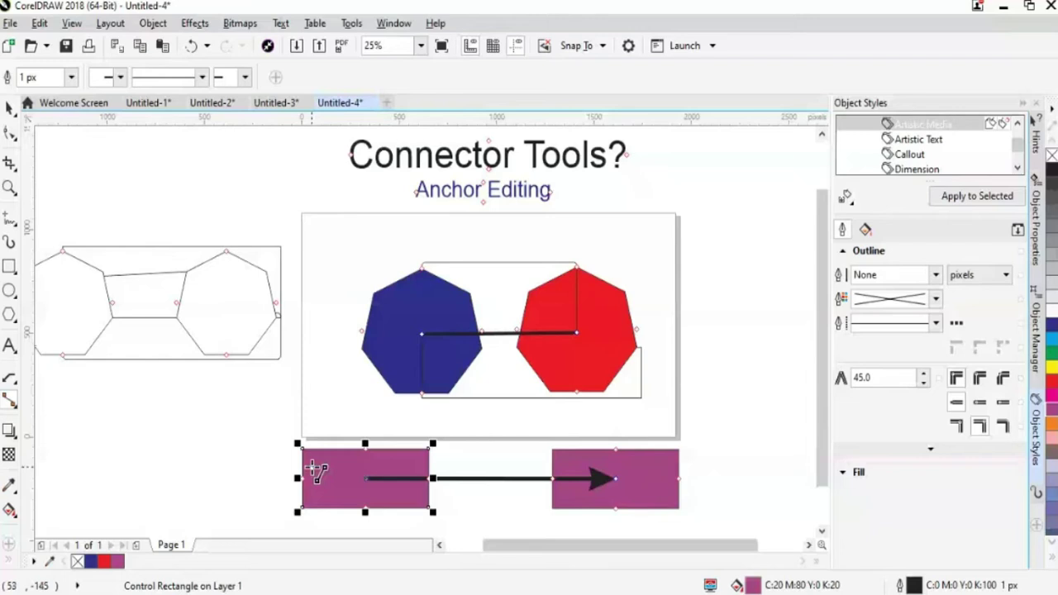
{"action": "mouse_move", "coordinate": [313, 469]}
{"action": "left_mouse_down"}
{"action": "mouse_move", "coordinate": [479, 471]}
{"action": "mouse_move", "coordinate": [625, 447]}
{"action": "mouse_move", "coordinate": [592, 462]}
{"action": "mouse_move", "coordinate": [601, 507]}
{"action": "mouse_move", "coordinate": [554, 506]}
{"action": "left_mouse_up"}
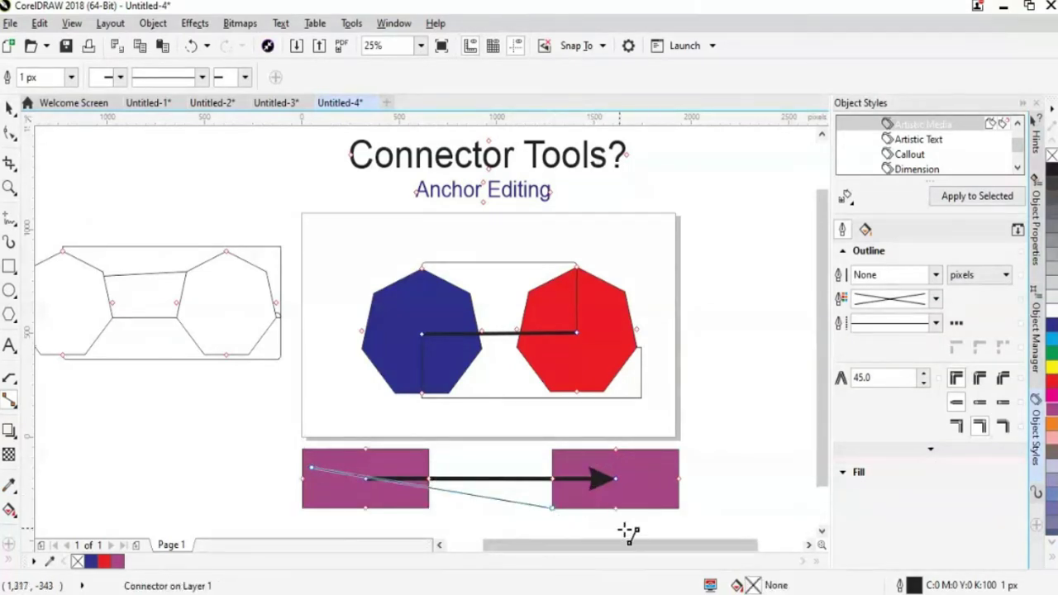
Style the slanted connector with 16 px width, a short-dashed line and a solid end arrowhead.
{"action": "left_click", "coordinate": [10, 108]}
{"action": "left_click", "coordinate": [71, 77]}
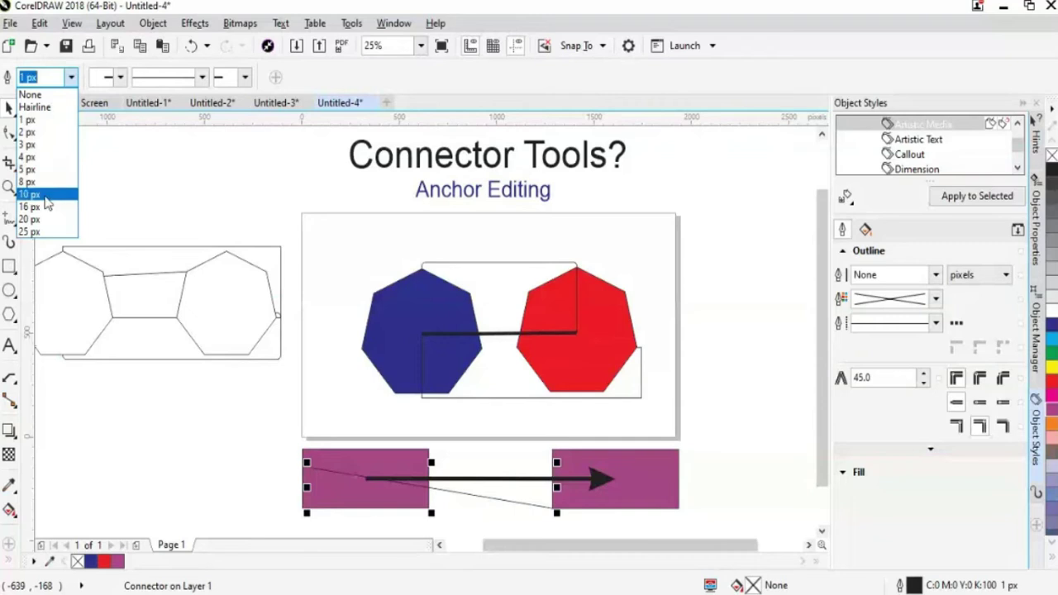
{"action": "left_click", "coordinate": [47, 207]}
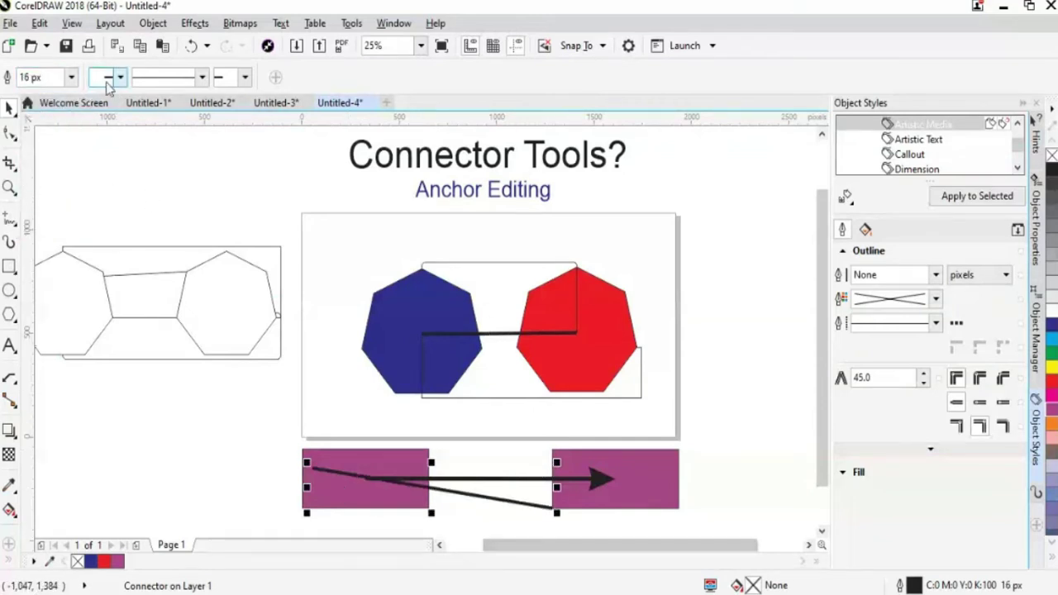
{"action": "left_click", "coordinate": [202, 77]}
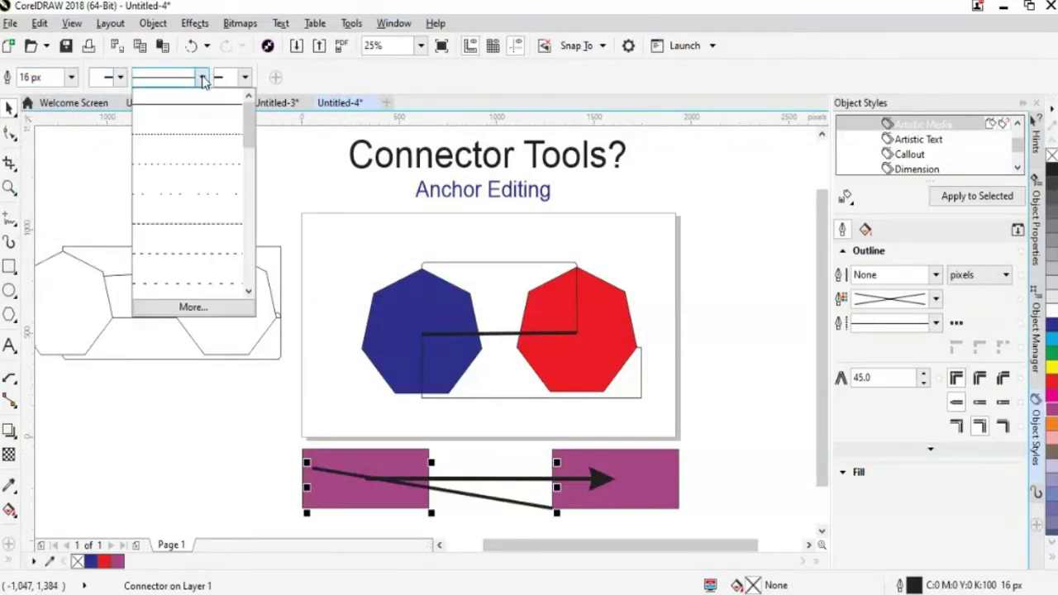
{"action": "left_click", "coordinate": [183, 233]}
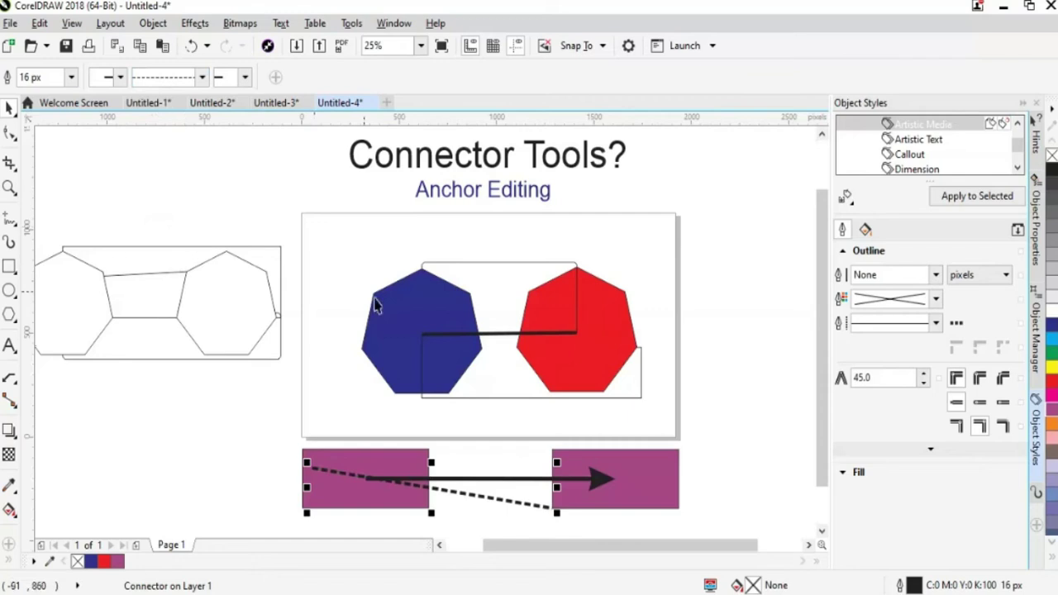
{"action": "left_click", "coordinate": [230, 80]}
{"action": "left_click", "coordinate": [266, 106]}
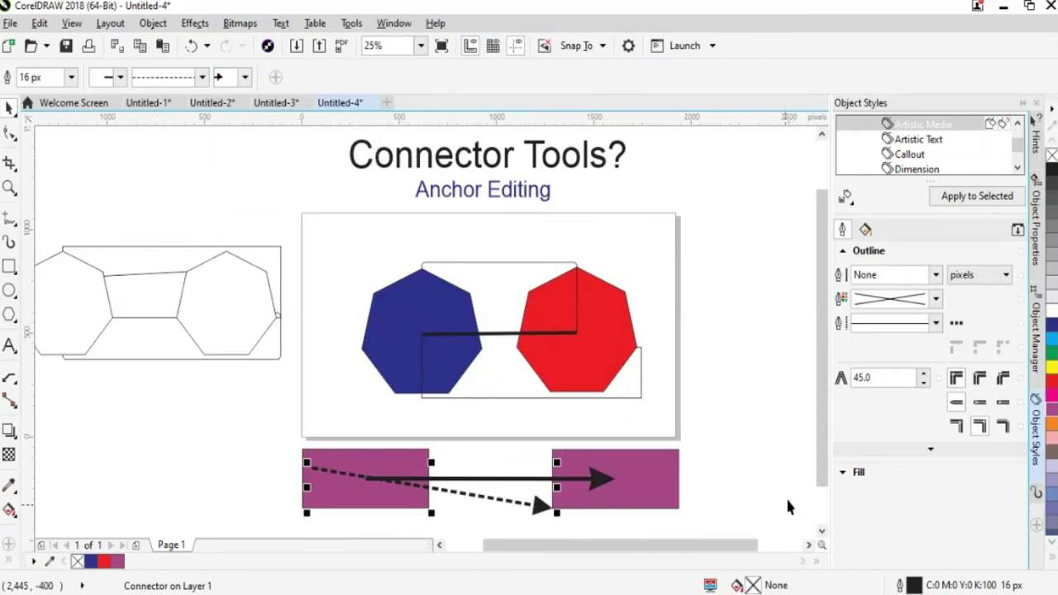
Add a custom anchor inside the right purple rectangle, near its upper-right corner.
{"action": "scroll", "coordinate": [819, 460], "scroll_direction": "down", "scroll_amount": 1}
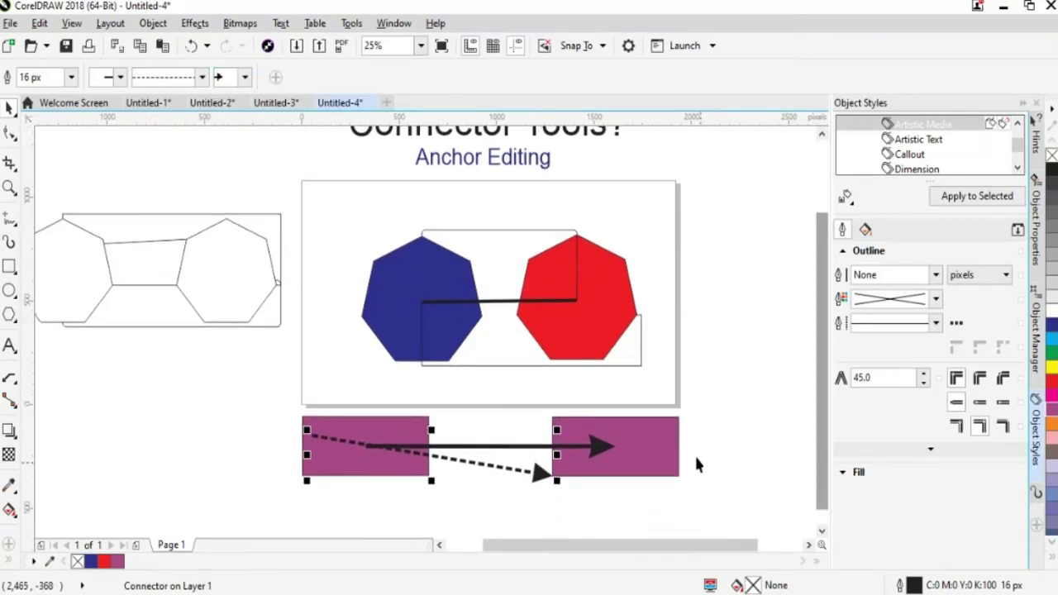
{"action": "left_click", "coordinate": [12, 402]}
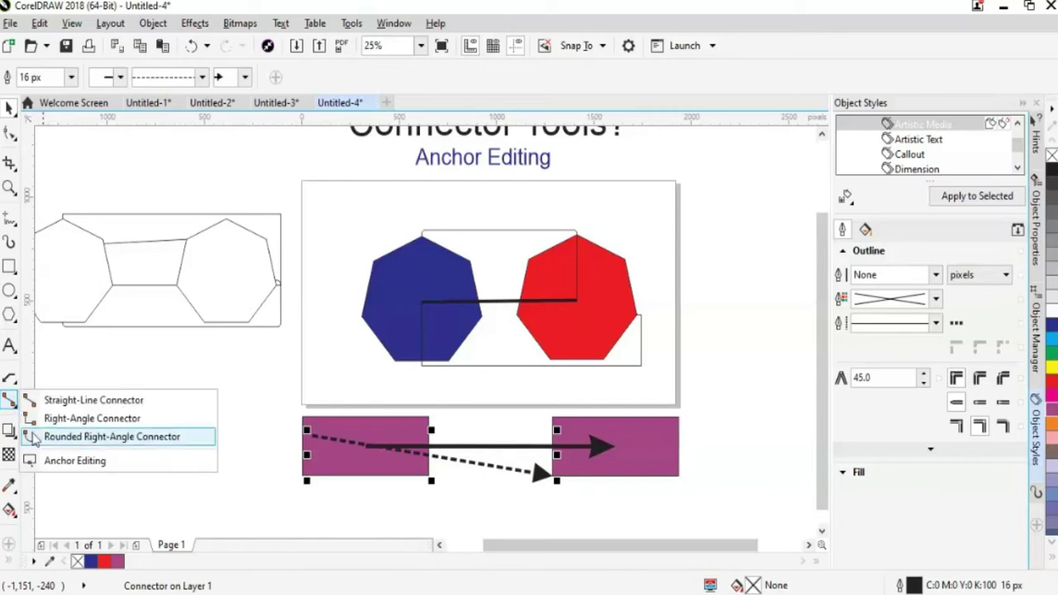
{"action": "left_click", "coordinate": [66, 460]}
{"action": "left_click", "coordinate": [670, 443]}
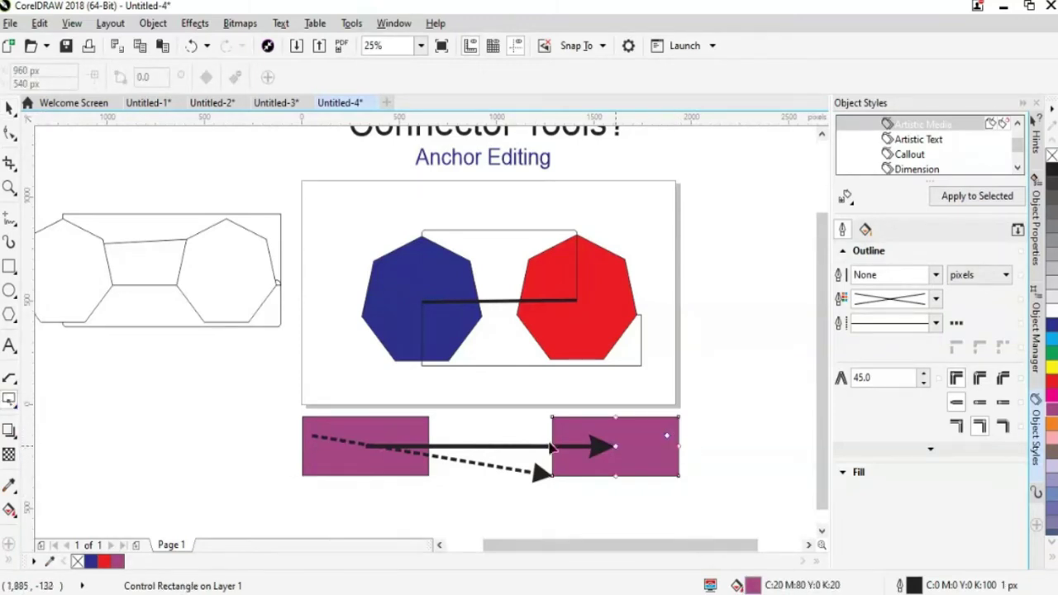
Draw a right-angle connector from the right purple rectangle's new anchor to the red heptagon's upper-right vertex.
{"action": "left_click", "coordinate": [8, 403]}
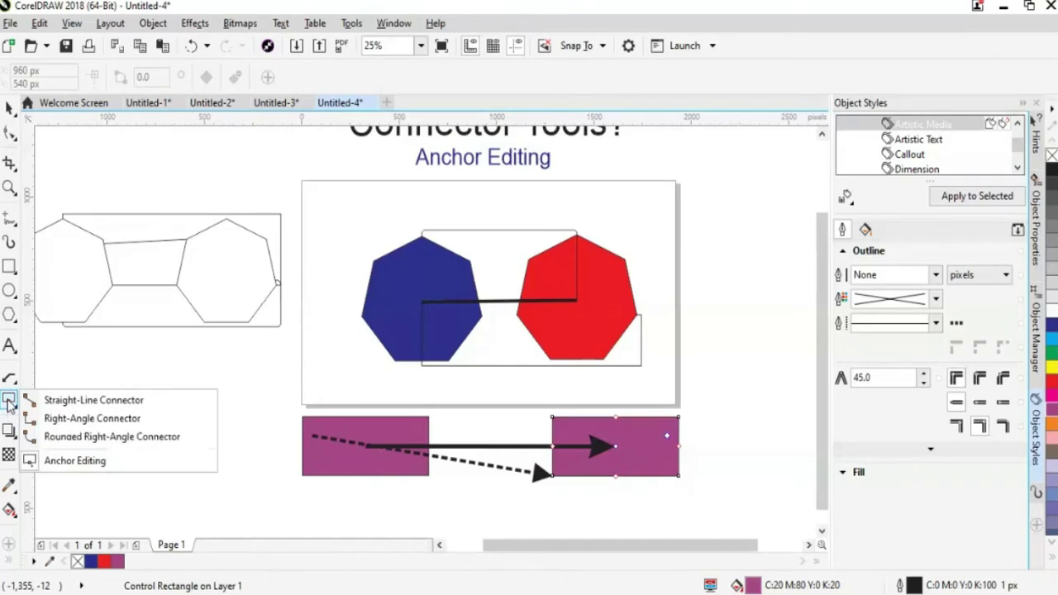
{"action": "left_click", "coordinate": [58, 421]}
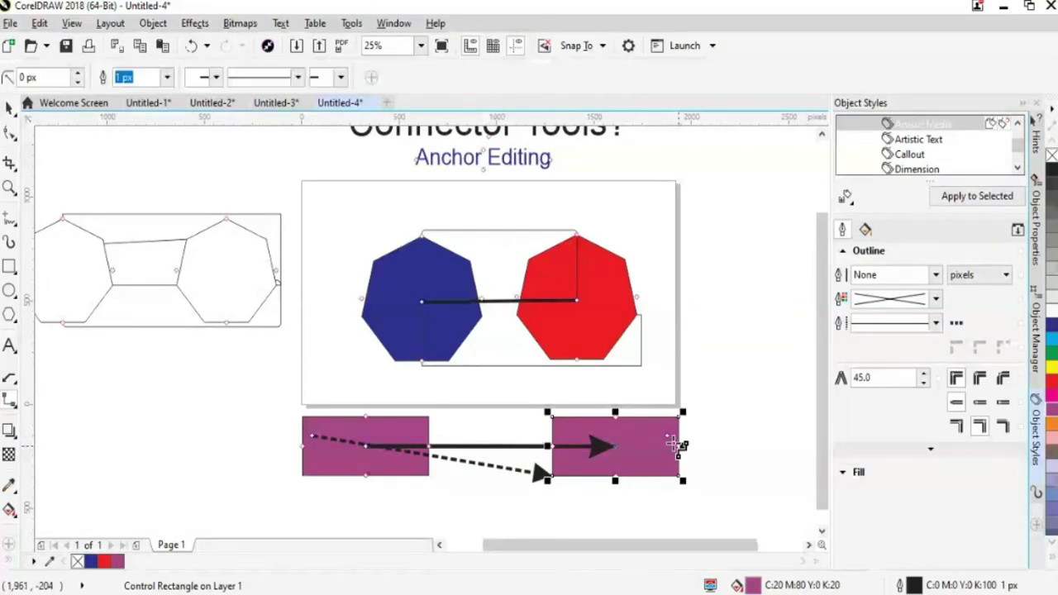
{"action": "left_click_drag", "start_coordinate": [676, 446], "coordinate": [626, 259]}
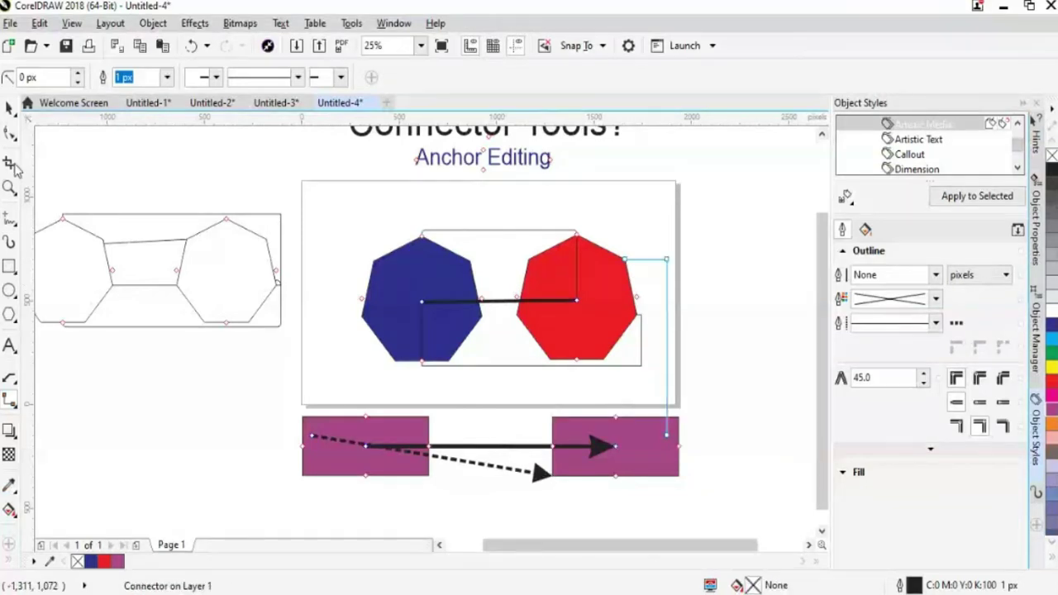
Style the right-angle connector with a 20 px width and a solid arrowhead at its start, where it meets the purple rectangle.
{"action": "left_click", "coordinate": [10, 111]}
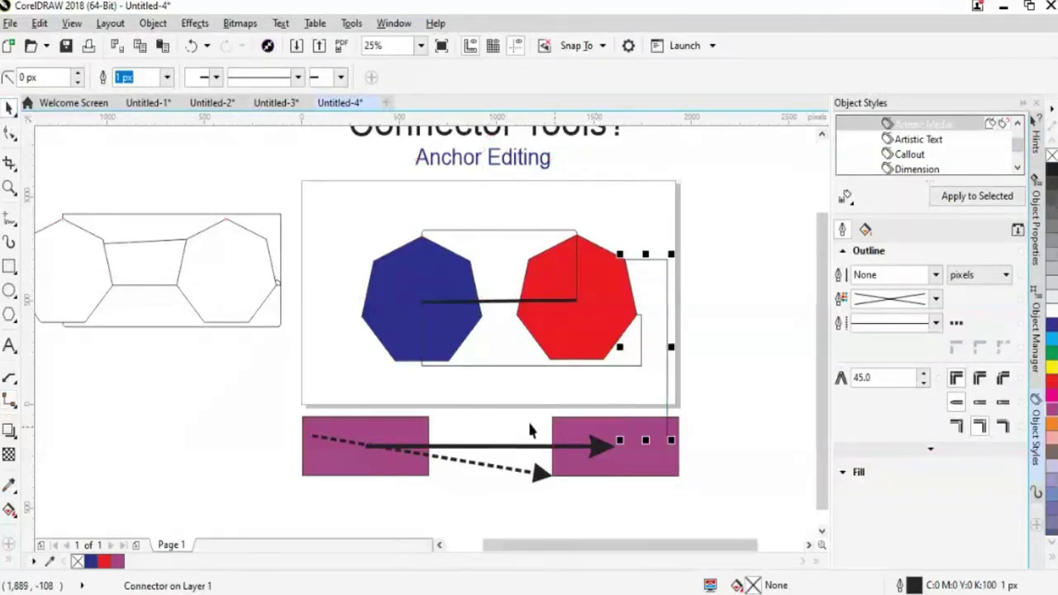
{"action": "left_click", "coordinate": [166, 77]}
{"action": "left_click", "coordinate": [130, 215]}
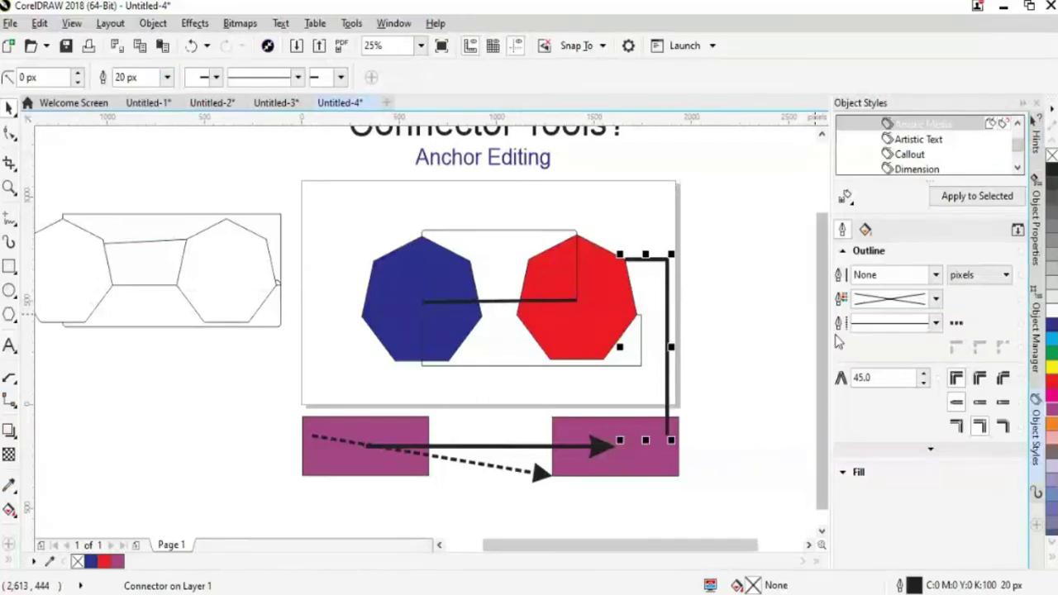
{"action": "left_click", "coordinate": [207, 80]}
{"action": "left_click", "coordinate": [214, 146]}
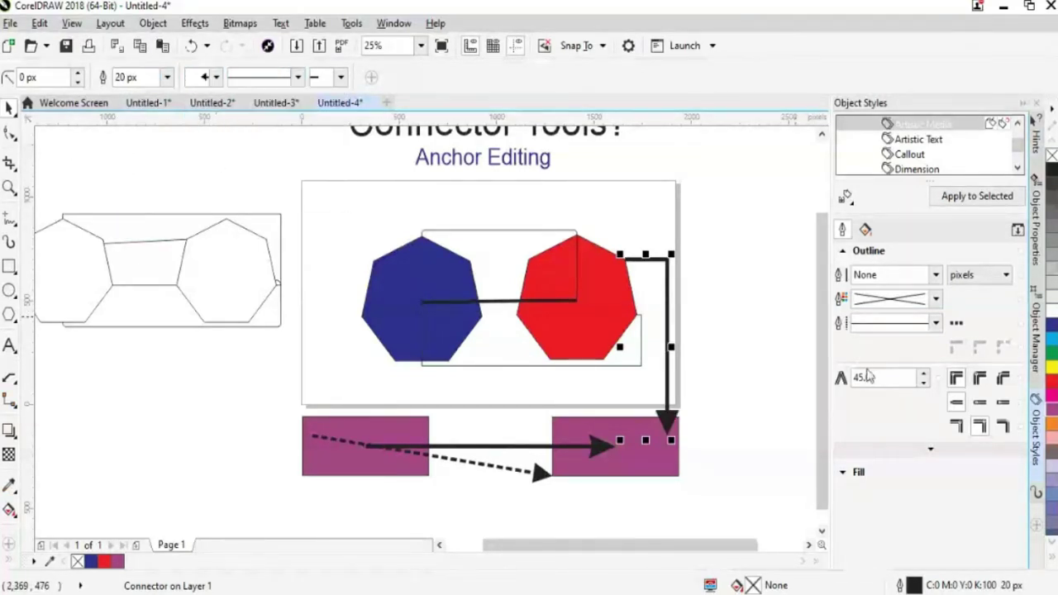
{"action": "left_click", "coordinate": [733, 375]}
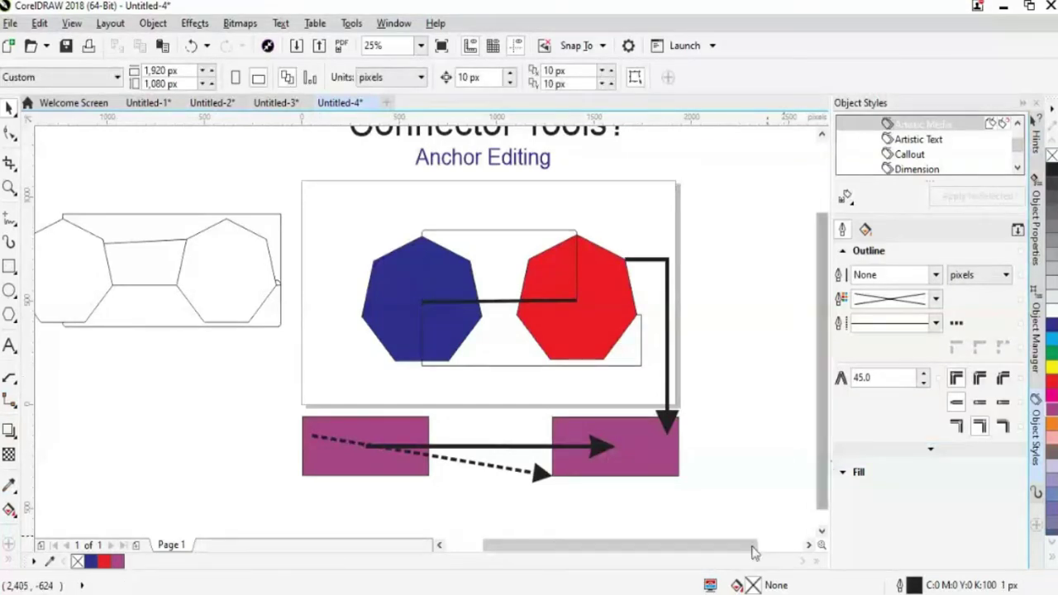
Move the right purple rectangle down and to the right, to about X 1,957, Y -422 px.
{"action": "left_click_drag", "start_coordinate": [735, 548], "coordinate": [755, 548]}
{"action": "left_click_drag", "start_coordinate": [593, 467], "coordinate": [600, 503]}
{"action": "left_click_drag", "start_coordinate": [824, 447], "coordinate": [825, 464]}
{"action": "left_click_drag", "start_coordinate": [612, 469], "coordinate": [658, 486]}
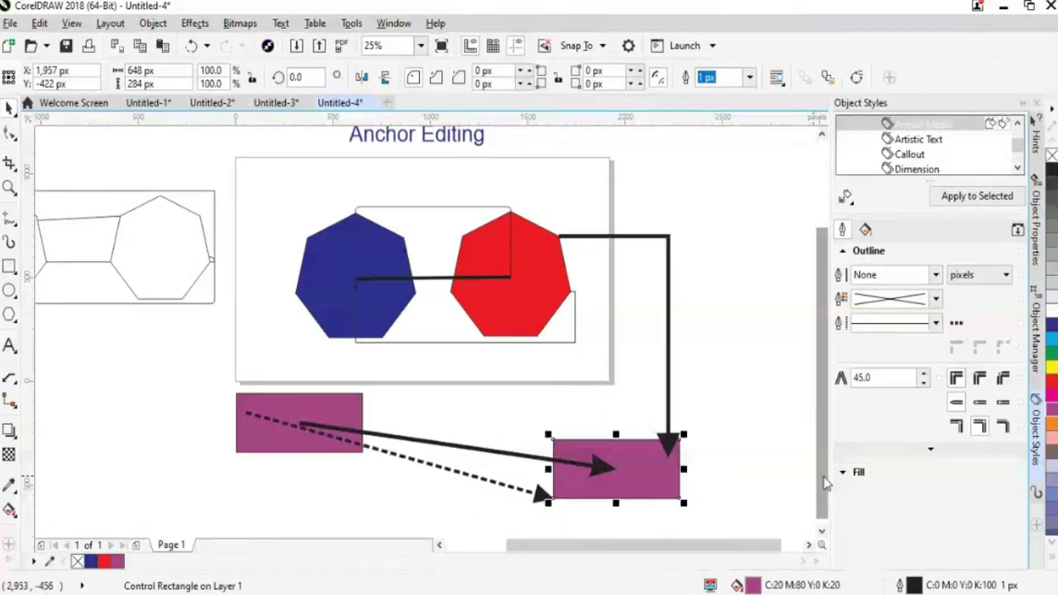
Reattach the right-angle connector's arrow end from the inner anchor to the middle of the right purple rectangle's top edge.
{"action": "left_click", "coordinate": [668, 397]}
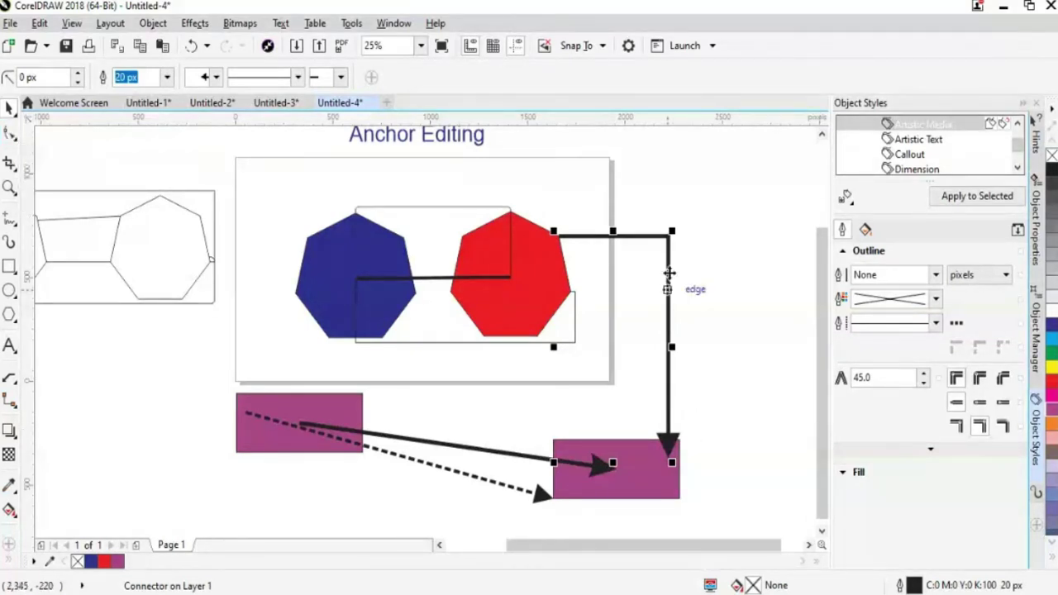
{"action": "left_click", "coordinate": [11, 134]}
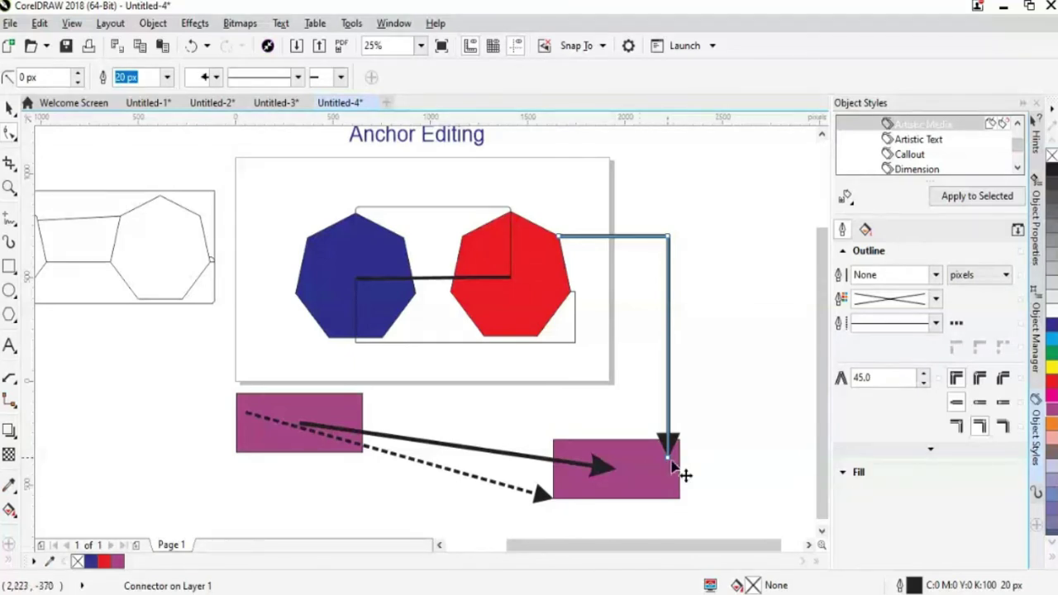
{"action": "left_click_drag", "start_coordinate": [666, 459], "coordinate": [634, 442]}
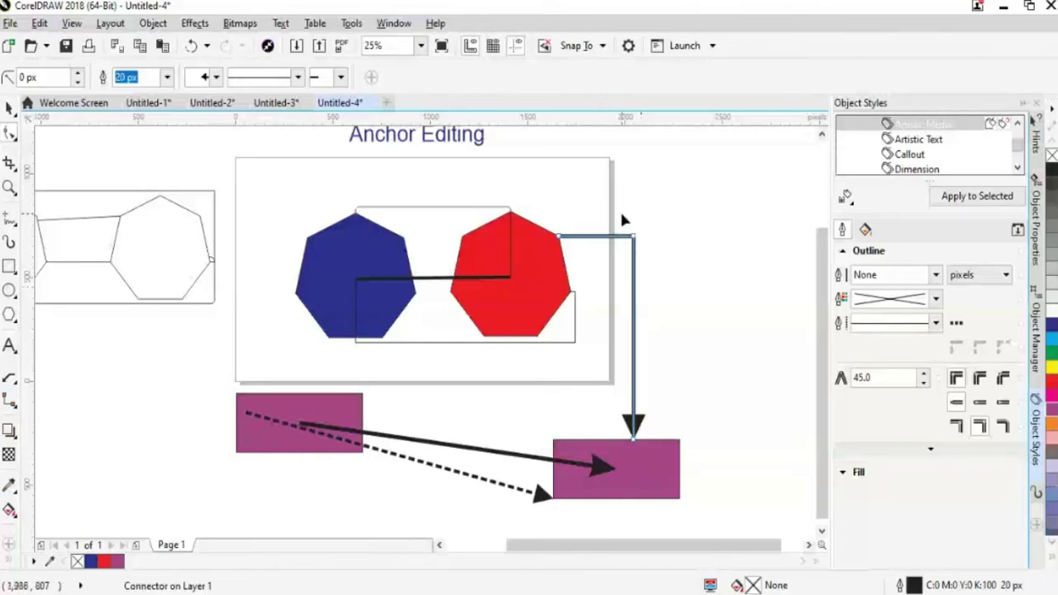
{"action": "mouse_move", "coordinate": [634, 445]}
{"action": "left_mouse_down"}
{"action": "mouse_move", "coordinate": [652, 446]}
{"action": "mouse_move", "coordinate": [625, 454]}
{"action": "mouse_move", "coordinate": [614, 443]}
{"action": "left_mouse_up"}
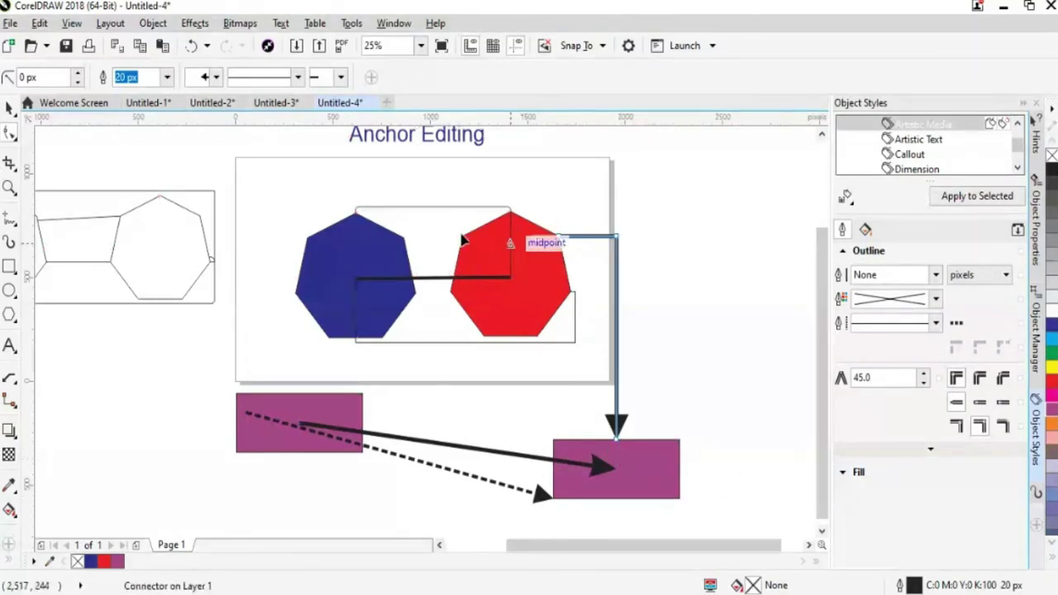
{"action": "key", "text": "space"}
{"action": "left_click", "coordinate": [159, 411]}
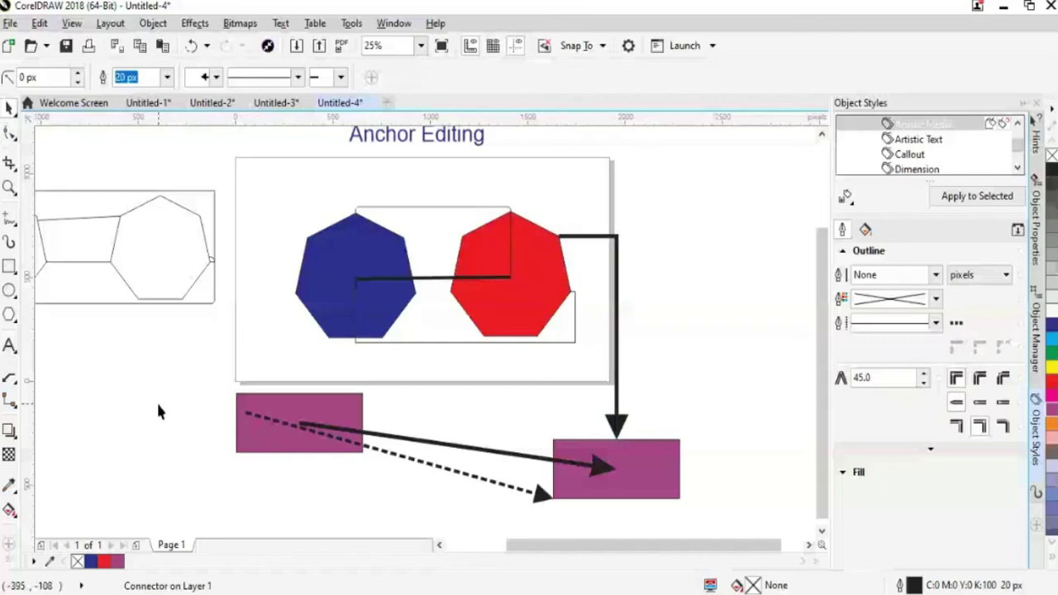
{"action": "scroll", "coordinate": [759, 385], "scroll_direction": "up", "scroll_amount": 1}
{"action": "scroll", "coordinate": [762, 395], "scroll_direction": "down", "scroll_amount": 1}
{"action": "left_click_drag", "start_coordinate": [823, 425], "coordinate": [816, 361]}
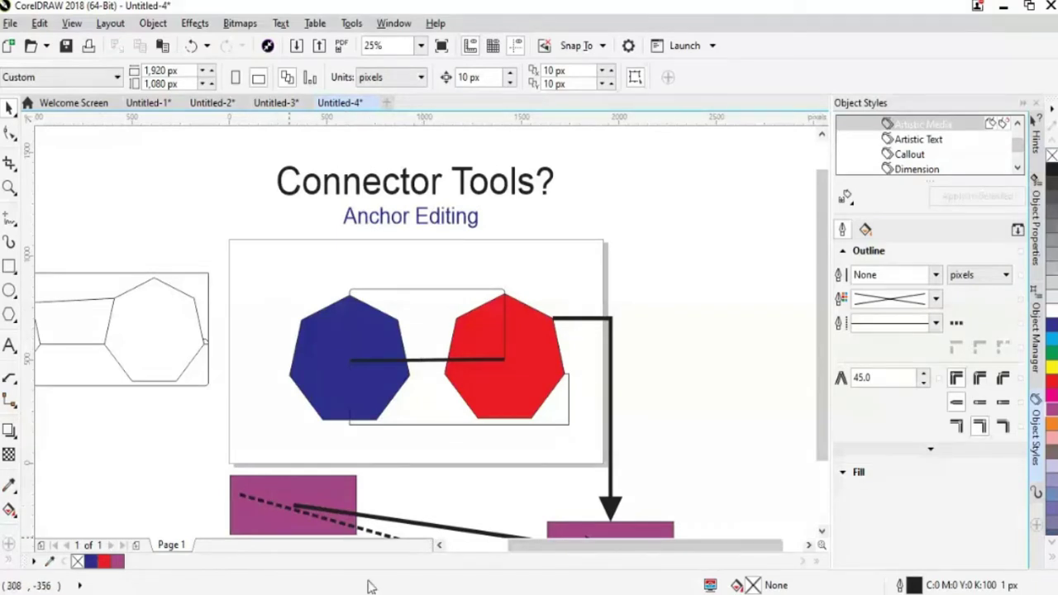
{"action": "scroll", "coordinate": [113, 301], "scroll_direction": "left", "scroll_amount": 1}
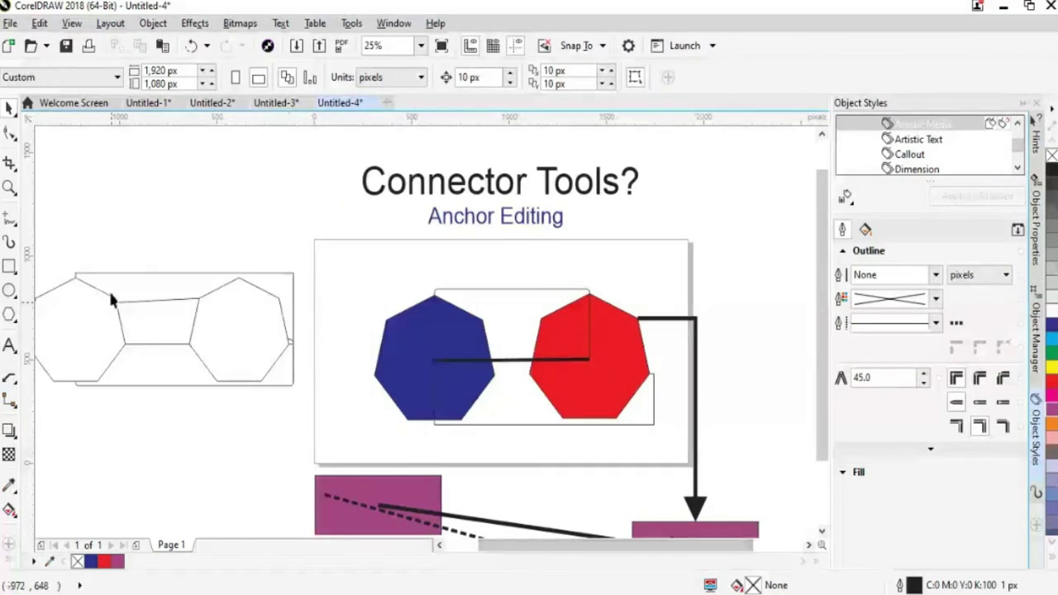
{"action": "left_click_drag", "start_coordinate": [714, 557], "coordinate": [749, 560]}
{"action": "left_click_drag", "start_coordinate": [819, 430], "coordinate": [819, 448]}
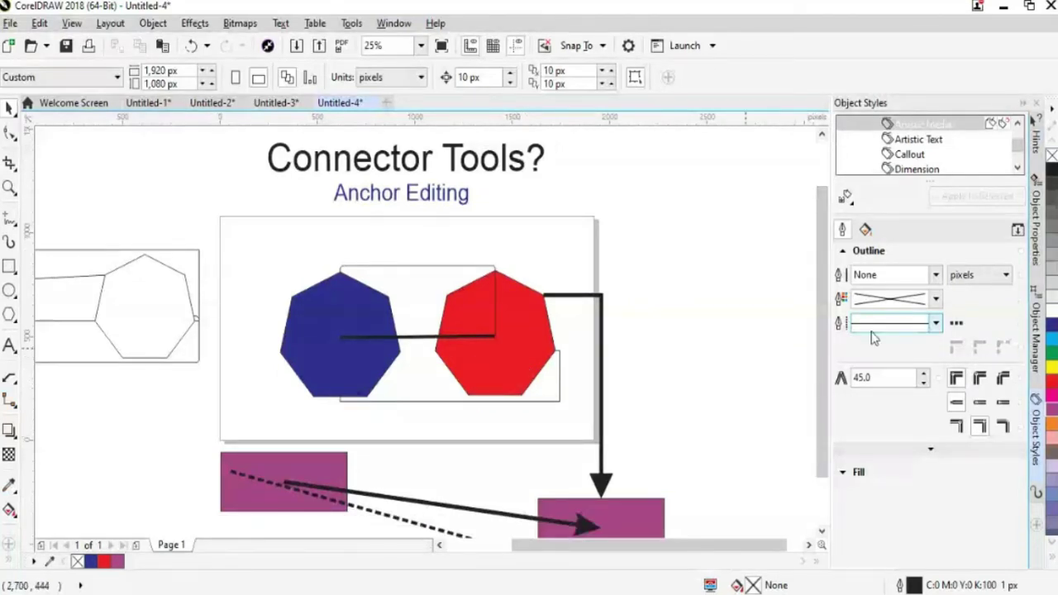
{"action": "left_click_drag", "start_coordinate": [820, 398], "coordinate": [825, 452]}
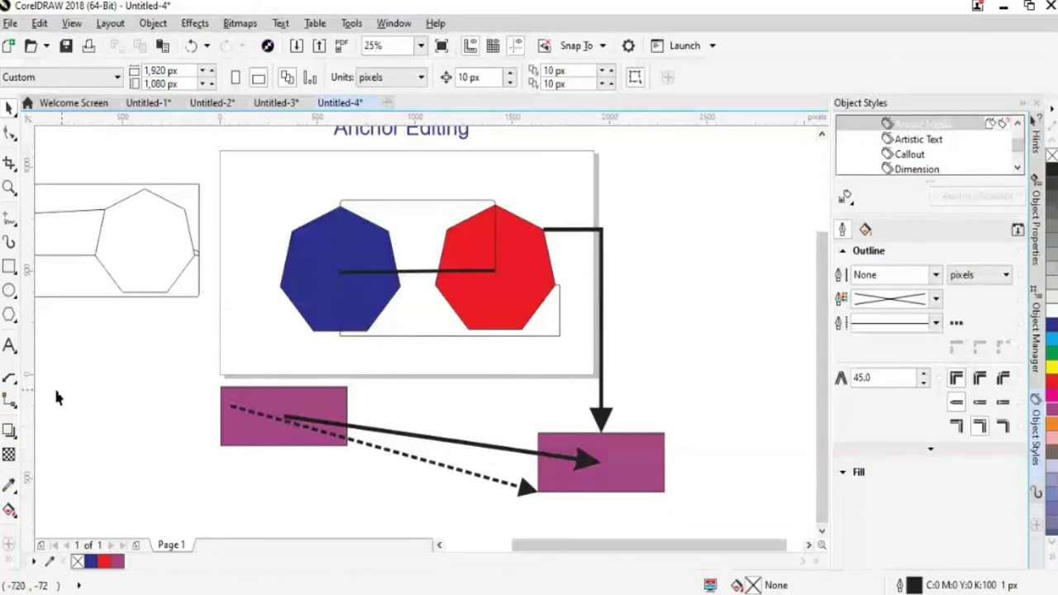
{"action": "left_click", "coordinate": [10, 402]}
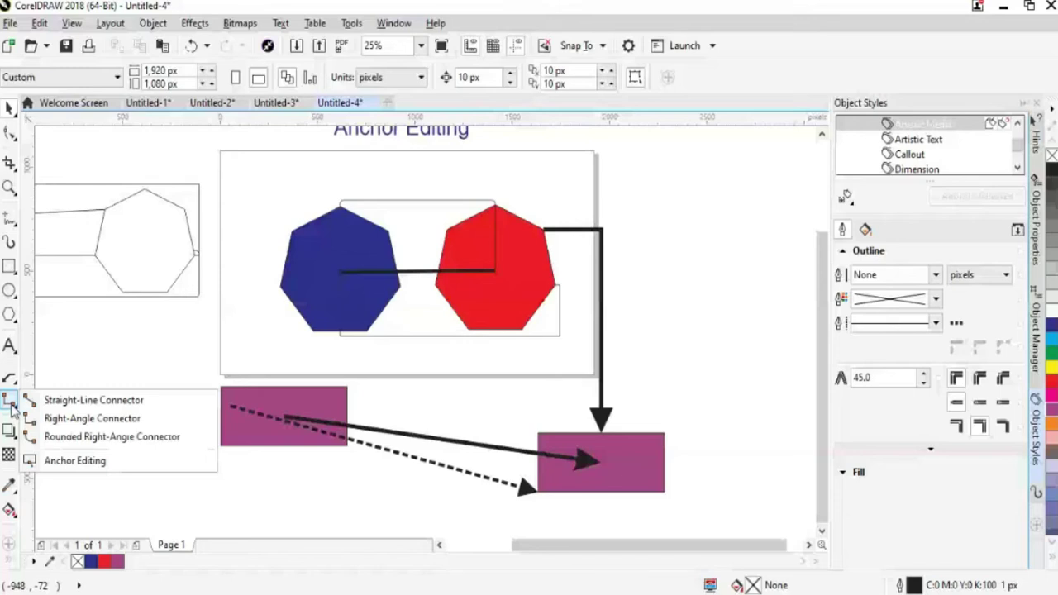
{"action": "left_click", "coordinate": [14, 406]}
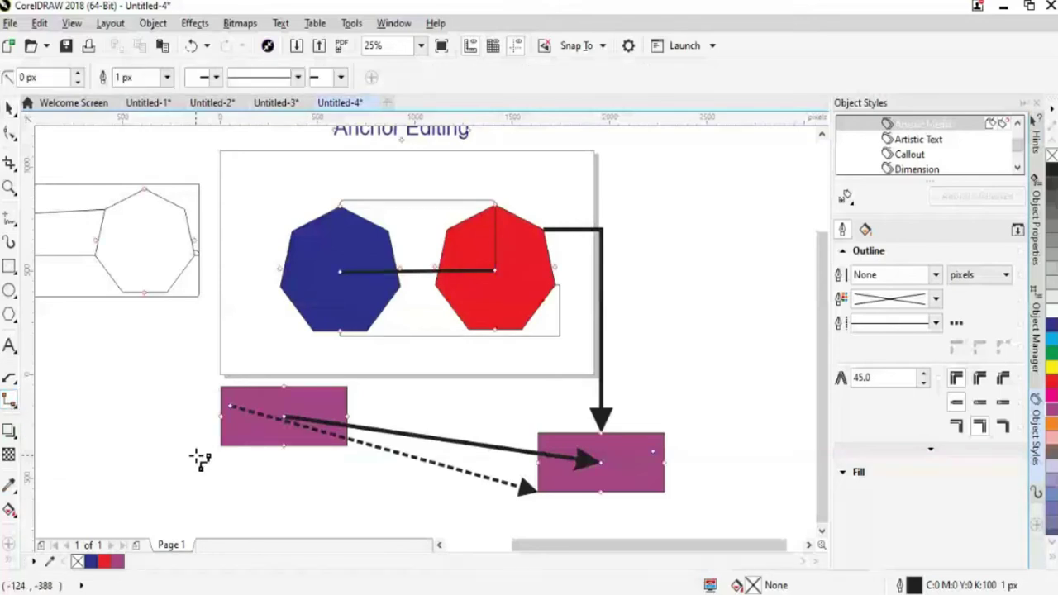
{"action": "left_click", "coordinate": [10, 108]}
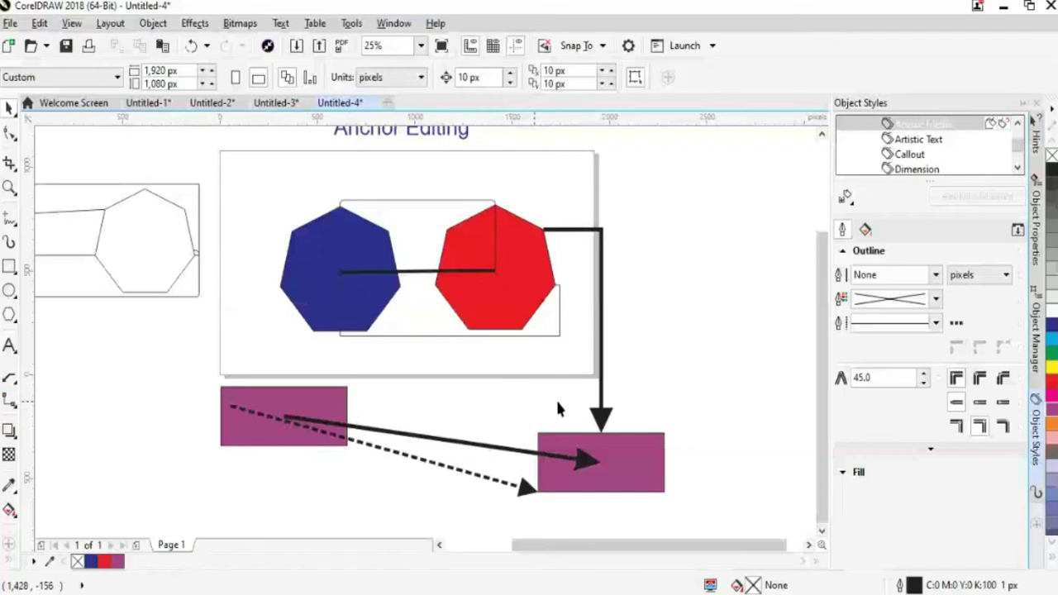
Move the left purple rectangle down to about X 361, Y -384 px and deselect it.
{"action": "left_click_drag", "start_coordinate": [258, 439], "coordinate": [265, 476]}
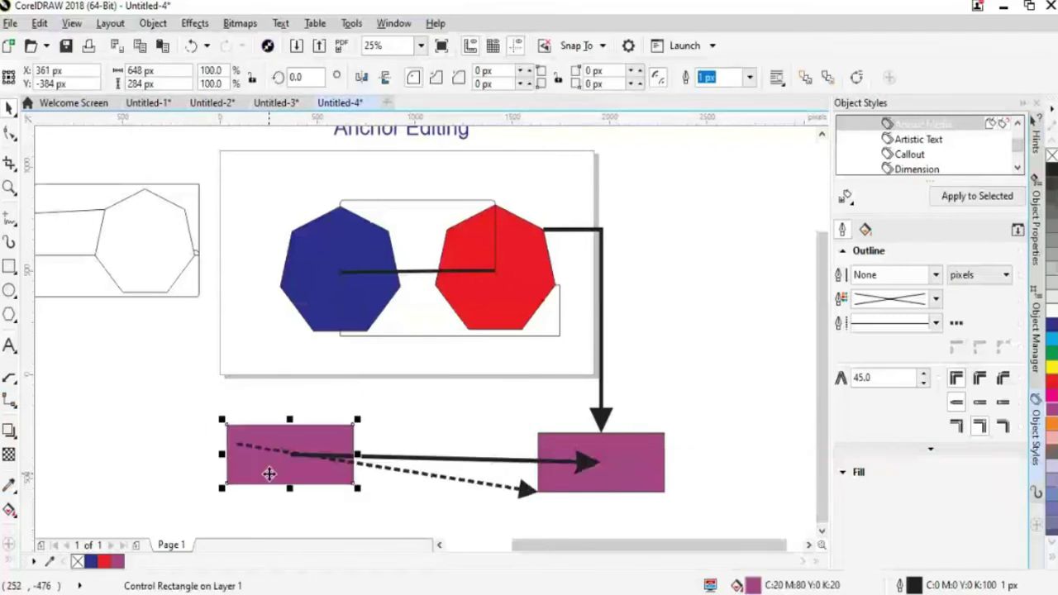
{"action": "left_click", "coordinate": [482, 418]}
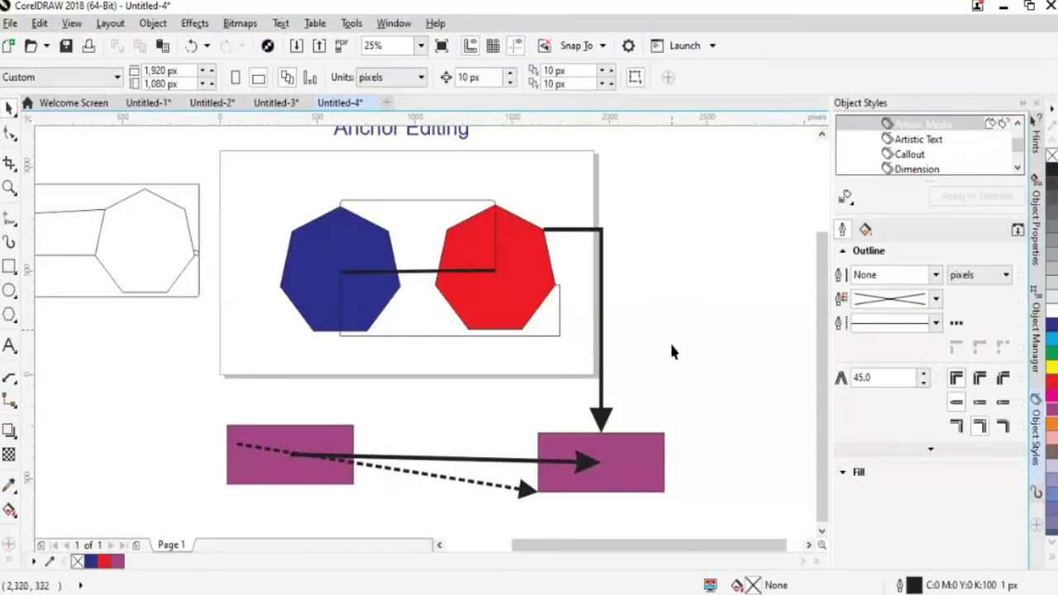
{"action": "mouse_move", "coordinate": [819, 487]}
{"action": "left_mouse_down"}
{"action": "mouse_move", "coordinate": [819, 468]}
{"action": "mouse_move", "coordinate": [822, 491]}
{"action": "left_mouse_up"}
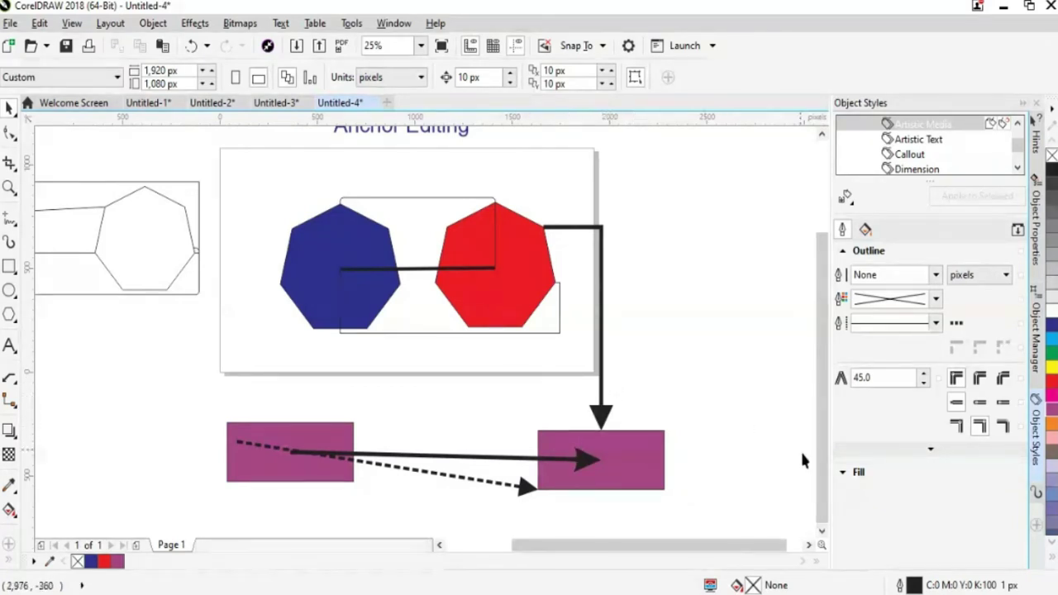
{"action": "left_click_drag", "start_coordinate": [820, 475], "coordinate": [820, 465]}
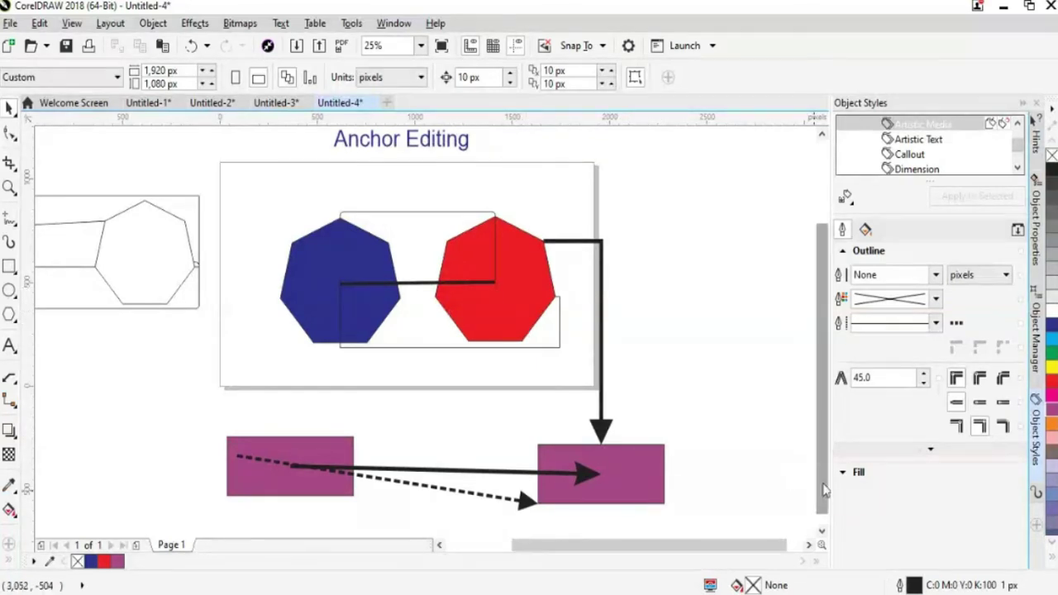
{"action": "left_click", "coordinate": [17, 400]}
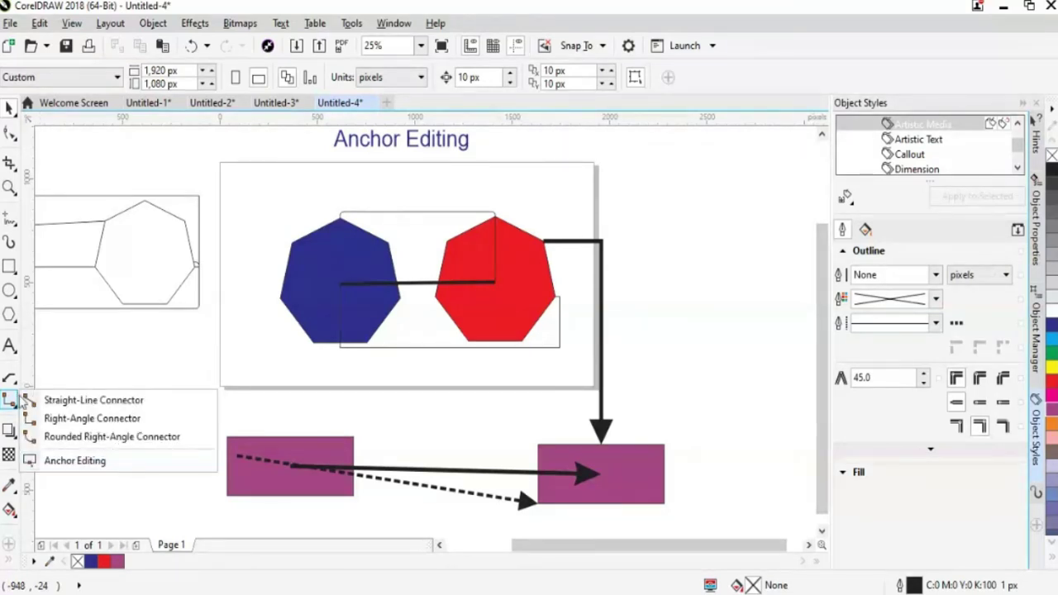
{"action": "left_click", "coordinate": [93, 400]}
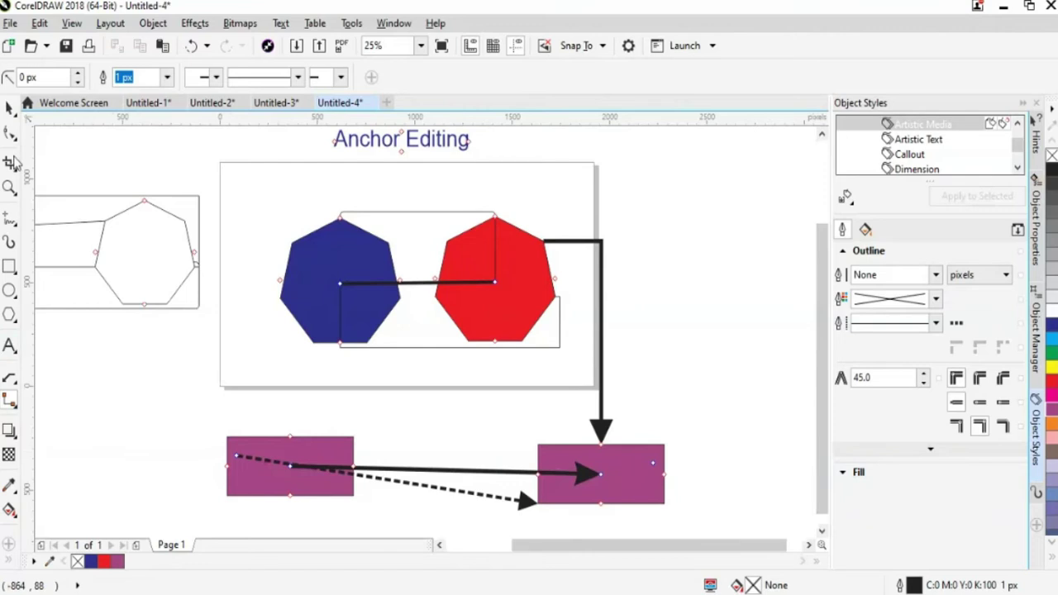
{"action": "left_click", "coordinate": [9, 110]}
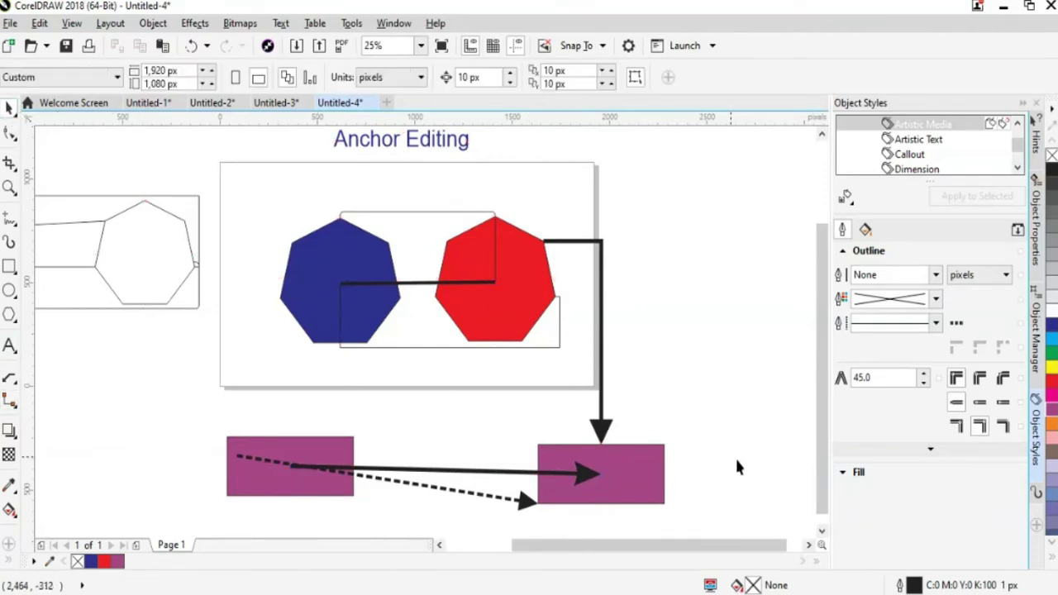
{"action": "scroll", "coordinate": [820, 484], "scroll_direction": "down", "scroll_amount": 1}
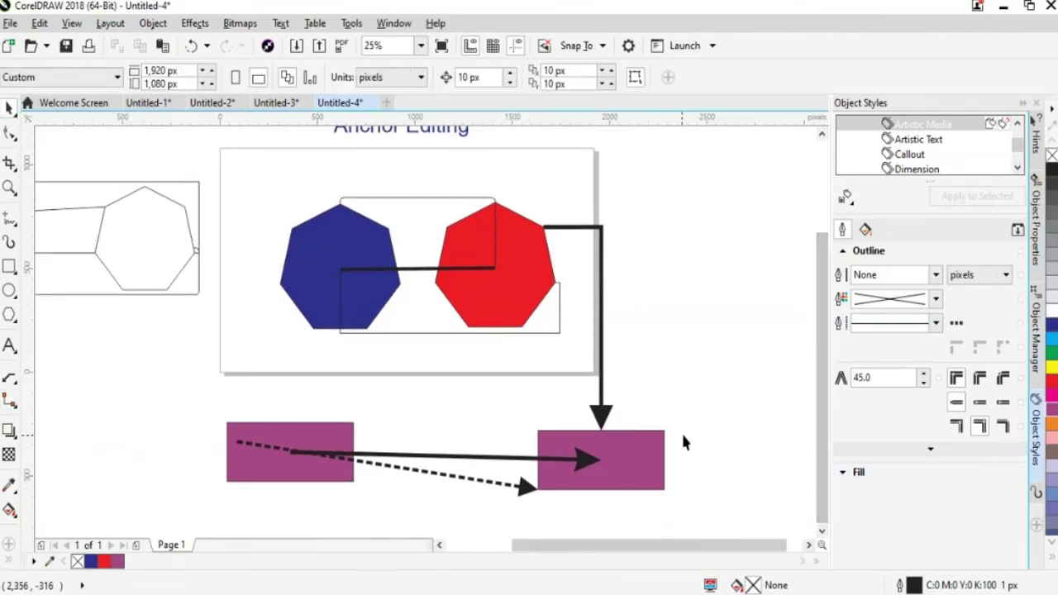
{"action": "left_click_drag", "start_coordinate": [822, 471], "coordinate": [819, 409]}
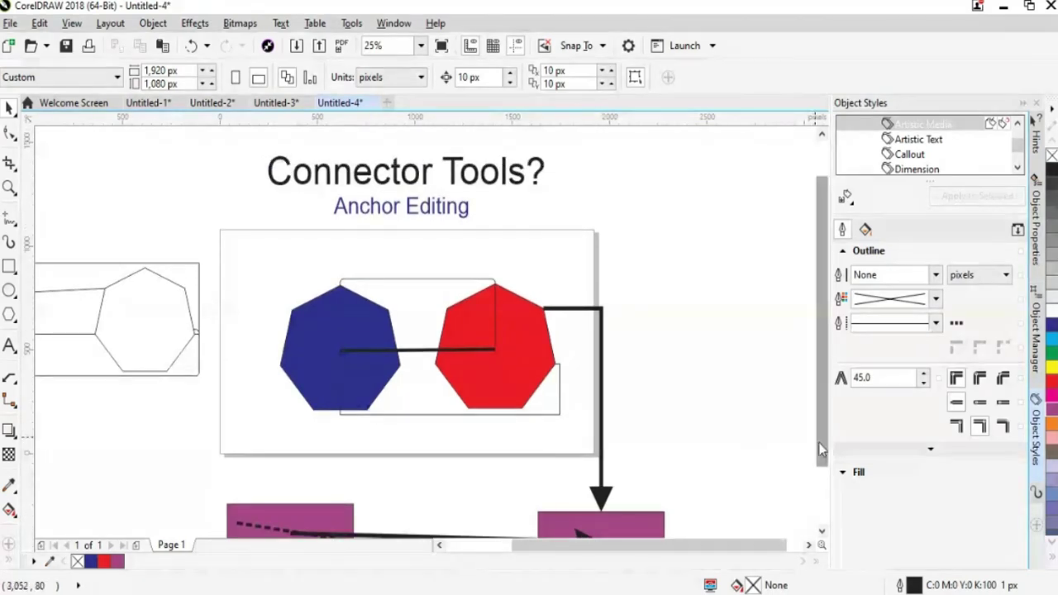
{"action": "mouse_move", "coordinate": [818, 442]}
{"action": "left_mouse_down"}
{"action": "mouse_move", "coordinate": [811, 481]}
{"action": "mouse_move", "coordinate": [818, 448]}
{"action": "left_mouse_up"}
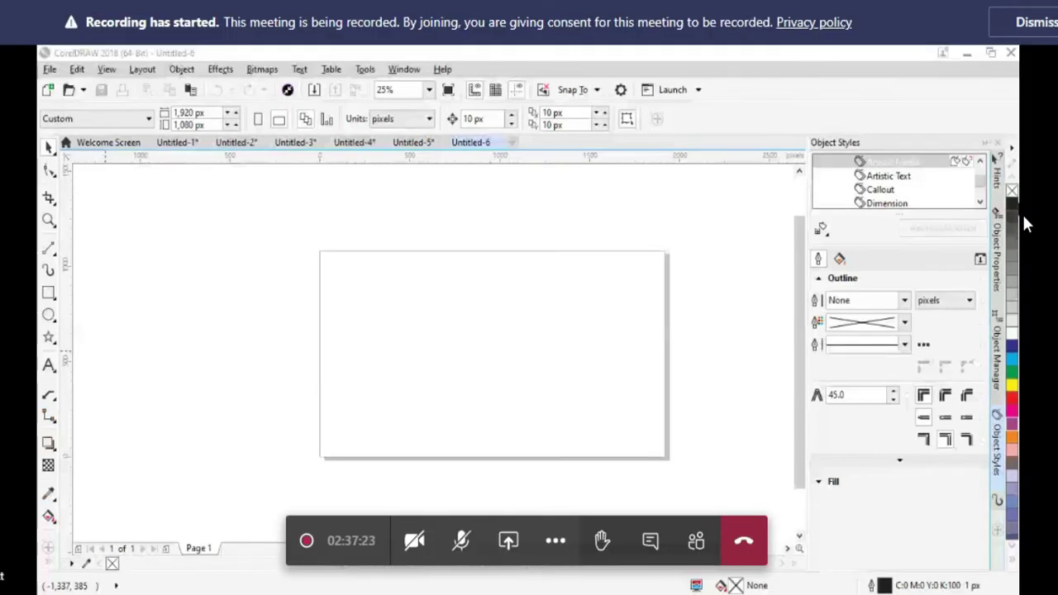
Add the artistic text heading "3-Point Rectangle" above the page by pasting the title and replacing its "#" placeholder.
{"action": "key", "text": "F8"}
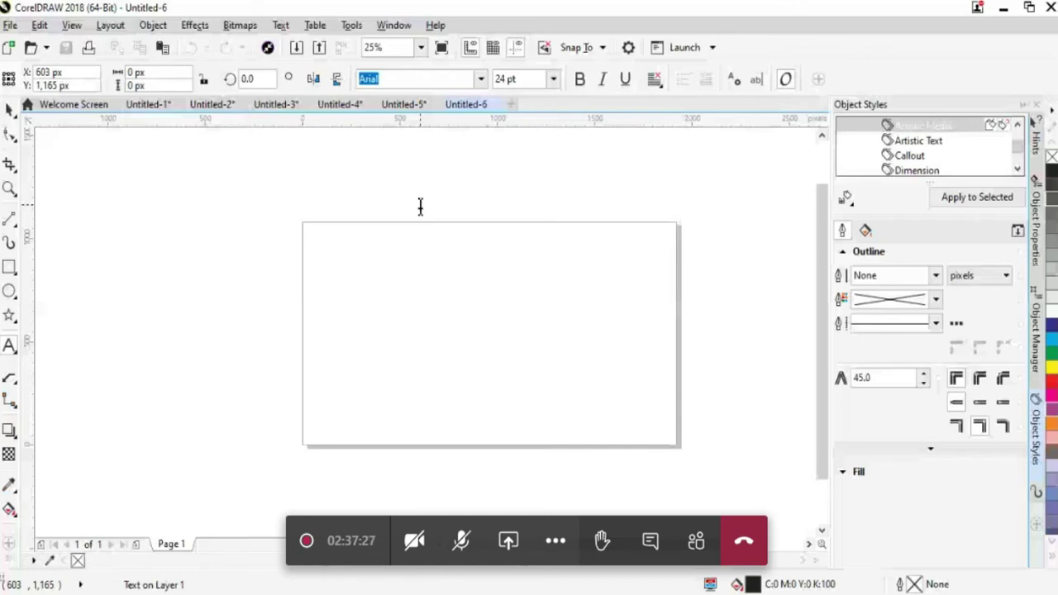
{"action": "left_click", "coordinate": [420, 206]}
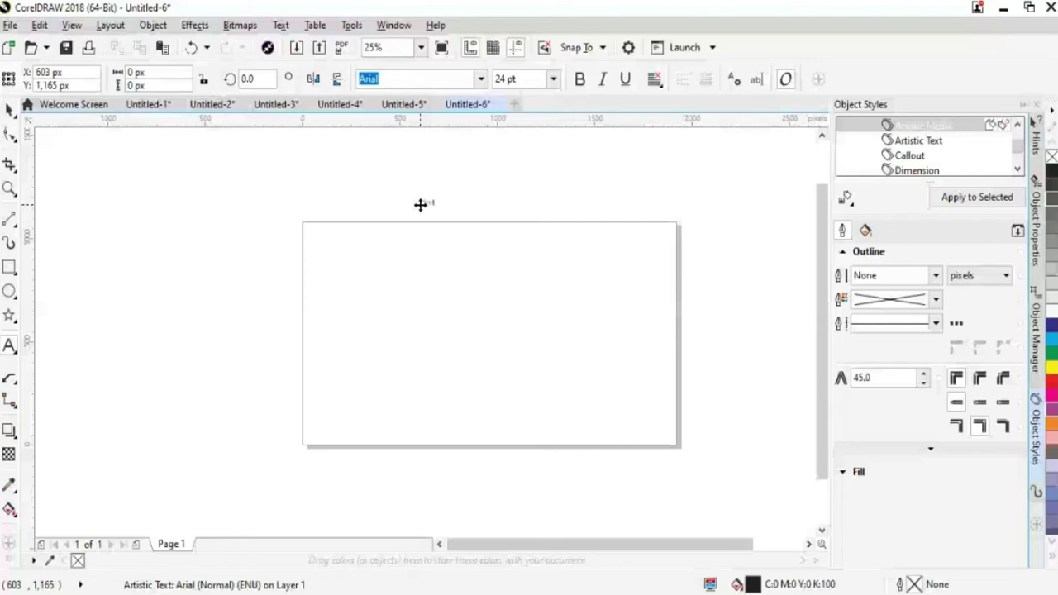
{"action": "key", "text": "ctrl+v"}
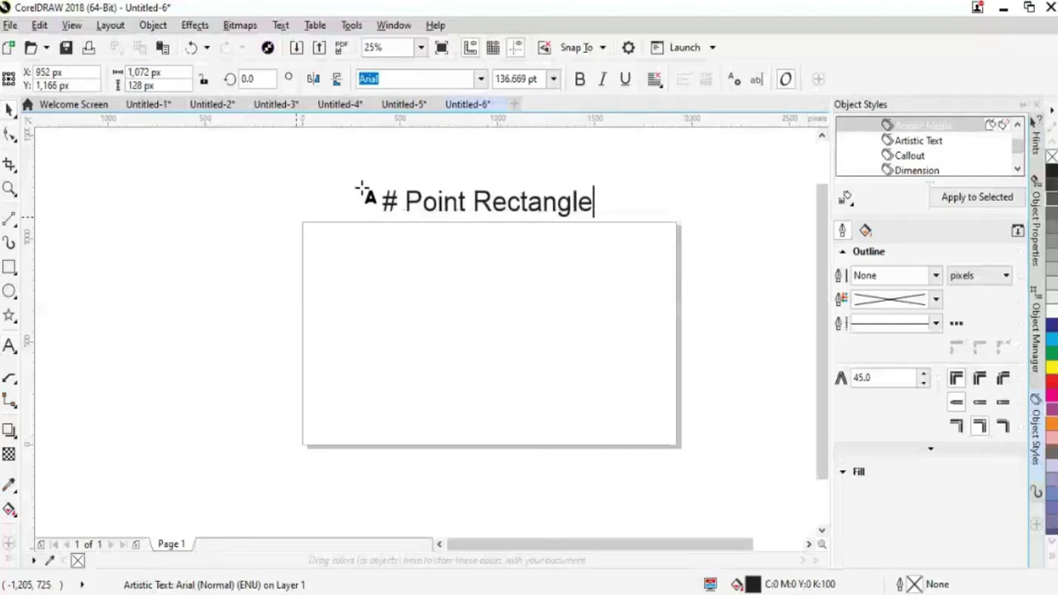
{"action": "left_click", "coordinate": [402, 204]}
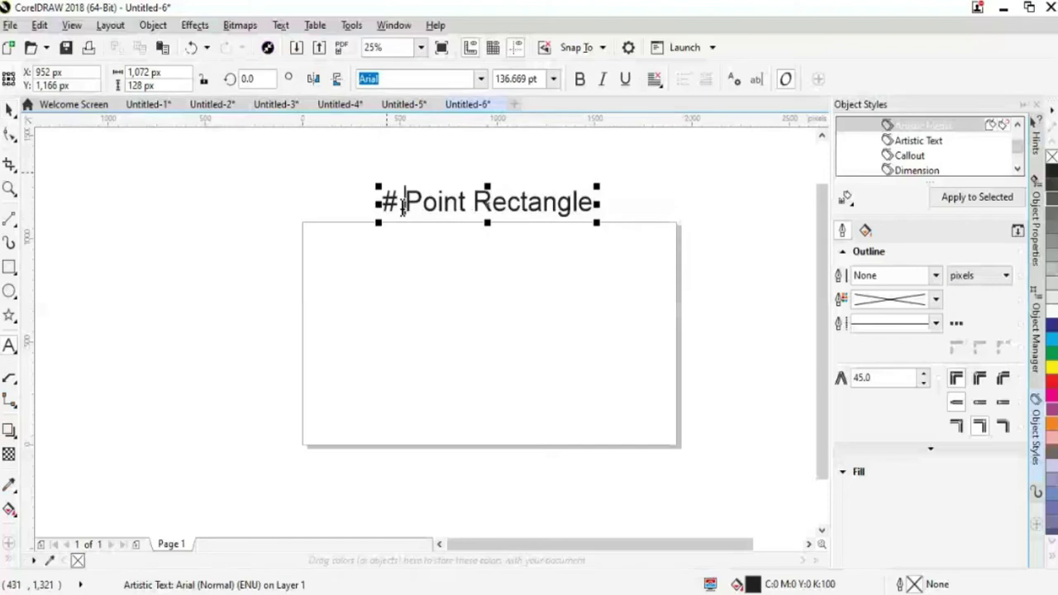
{"action": "key", "text": "BackSpace"}
{"action": "type", "text": "3-"}
Move the wide rectangle to about X 1,283, Y 677 px and rotate the squarish rectangle by 20 degrees.
{"action": "left_click_drag", "start_coordinate": [732, 543], "coordinate": [741, 545]}
{"action": "left_click", "coordinate": [458, 275]}
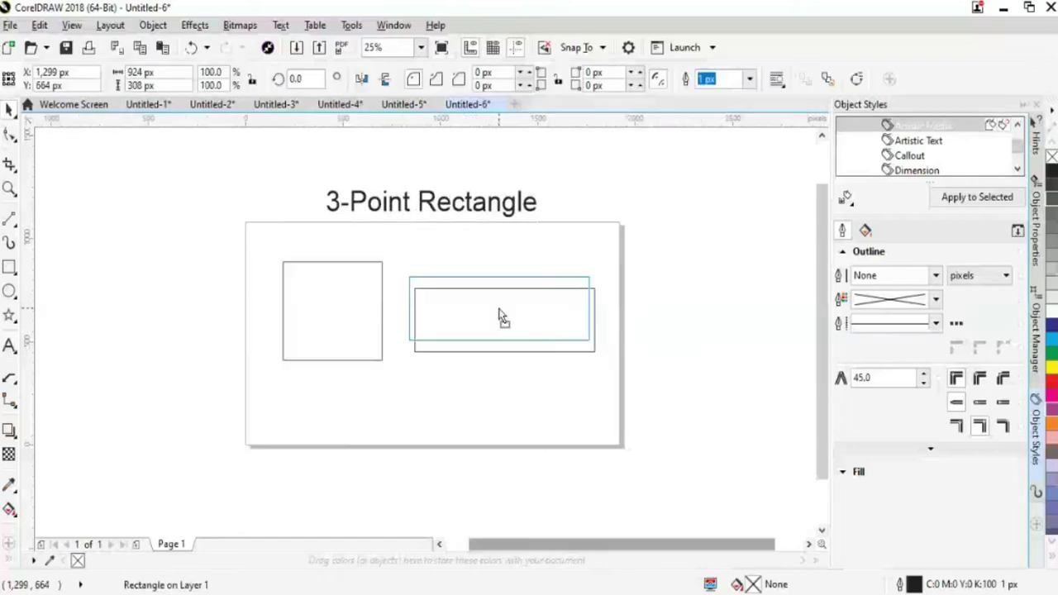
{"action": "left_click_drag", "start_coordinate": [499, 314], "coordinate": [496, 305]}
{"action": "left_click", "coordinate": [364, 358]}
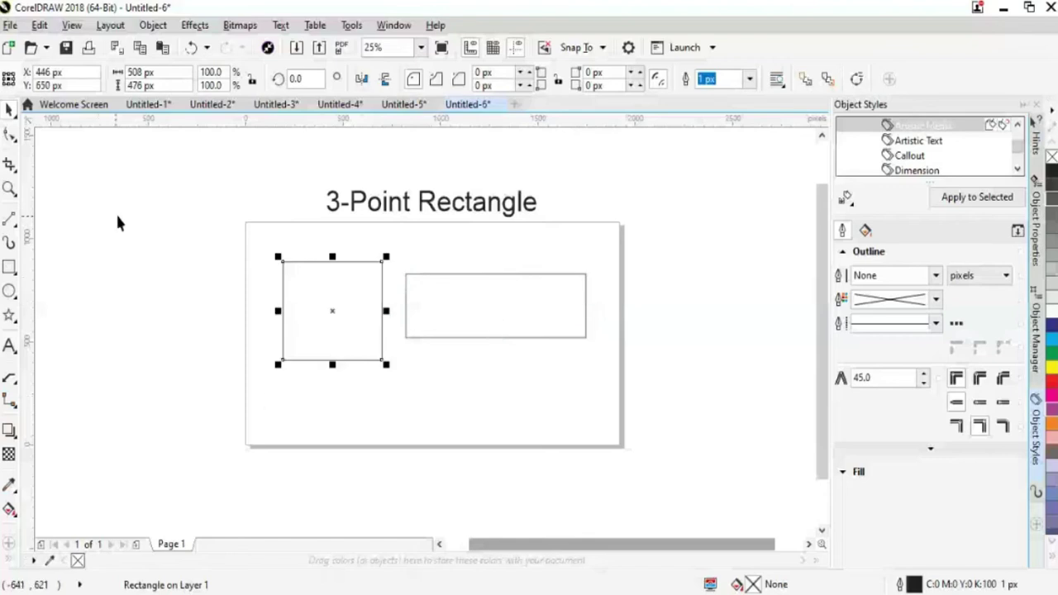
{"action": "double_click", "coordinate": [313, 76]}
{"action": "type", "text": "20"}
{"action": "key", "text": "Return"}
Rotate the wide rectangle clockwise freehand about its centre and deselect it.
{"action": "left_click", "coordinate": [499, 358]}
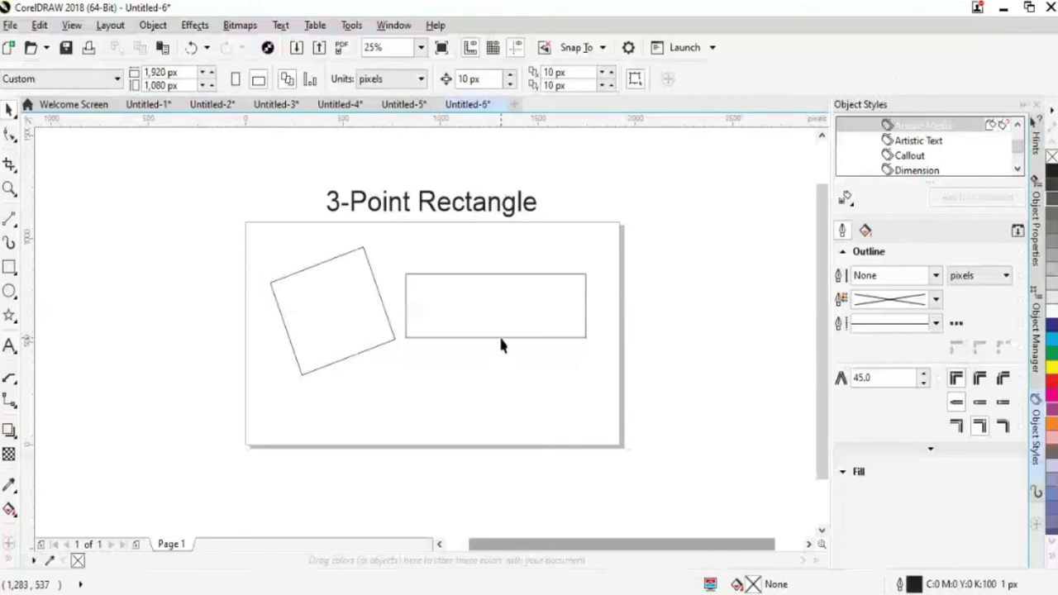
{"action": "left_click", "coordinate": [498, 337]}
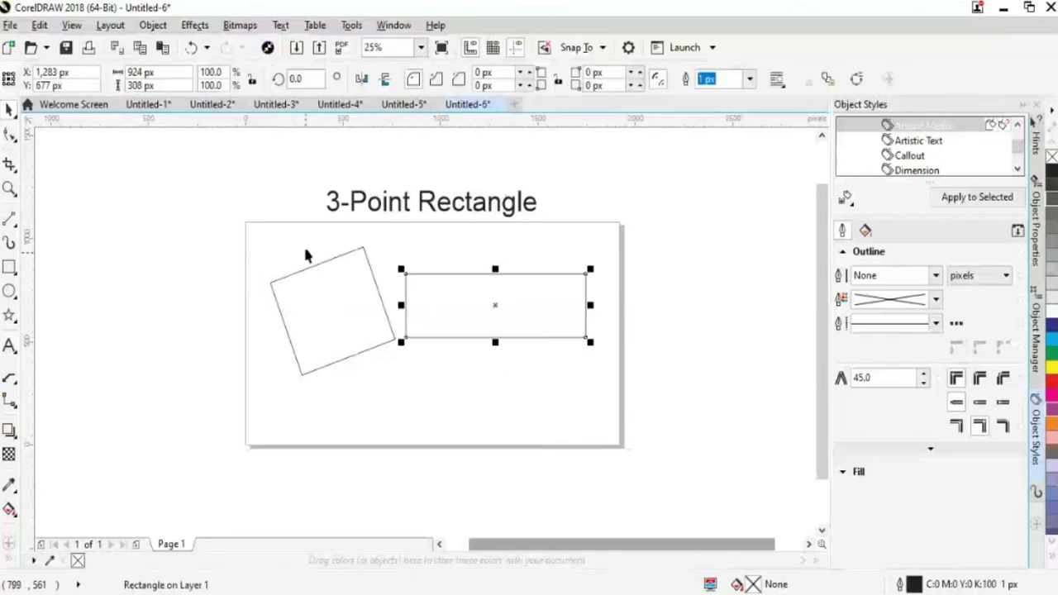
{"action": "left_click", "coordinate": [495, 305]}
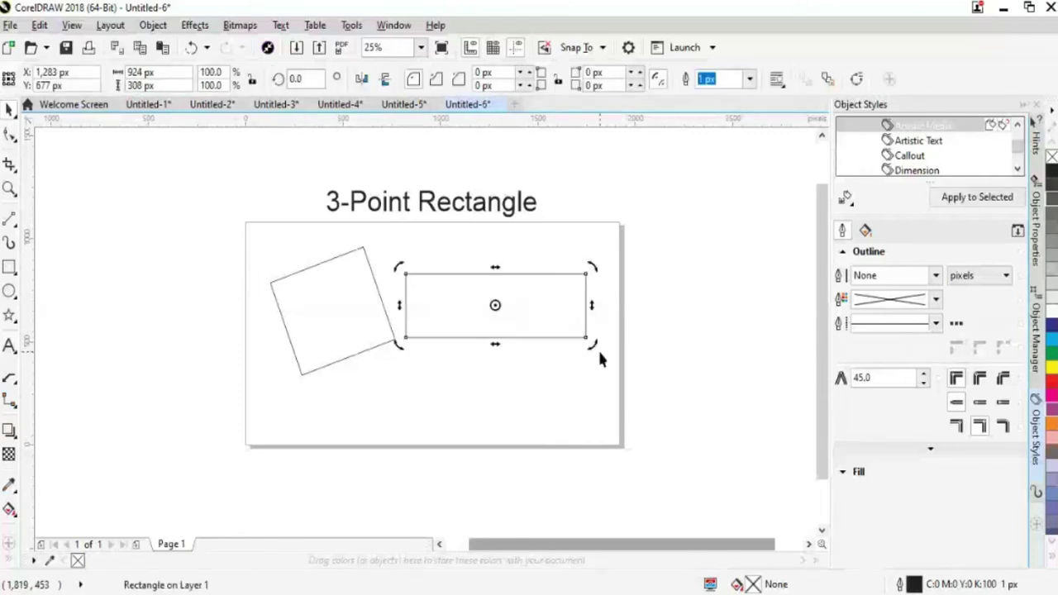
{"action": "left_click_drag", "start_coordinate": [598, 348], "coordinate": [555, 393]}
{"action": "left_click", "coordinate": [486, 347]}
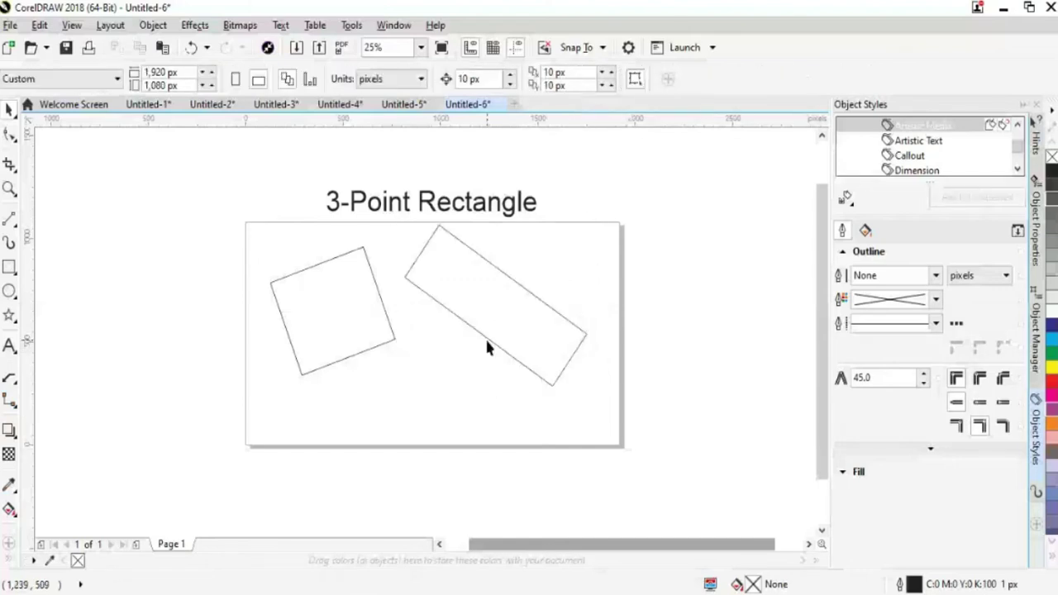
Set the wide rectangle's rotation to 90 degrees and move it to about X 1,336, Y 540 px.
{"action": "left_click", "coordinate": [485, 347]}
{"action": "left_click", "coordinate": [293, 79]}
{"action": "type", "text": "0"}
{"action": "key", "text": "Return"}
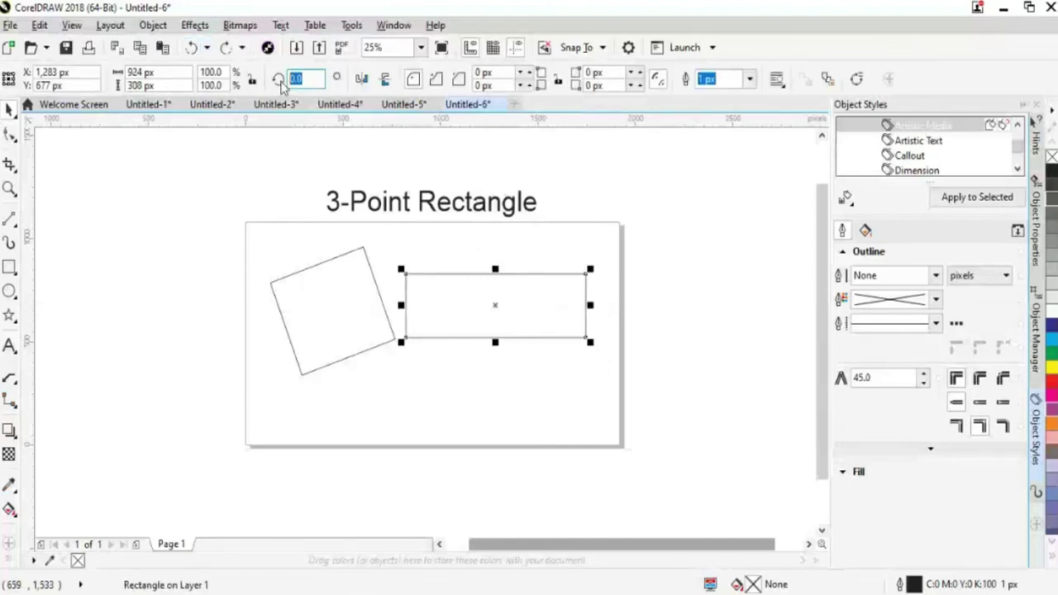
{"action": "type", "text": "90"}
{"action": "key", "text": "Return"}
{"action": "left_click_drag", "start_coordinate": [496, 323], "coordinate": [506, 350]}
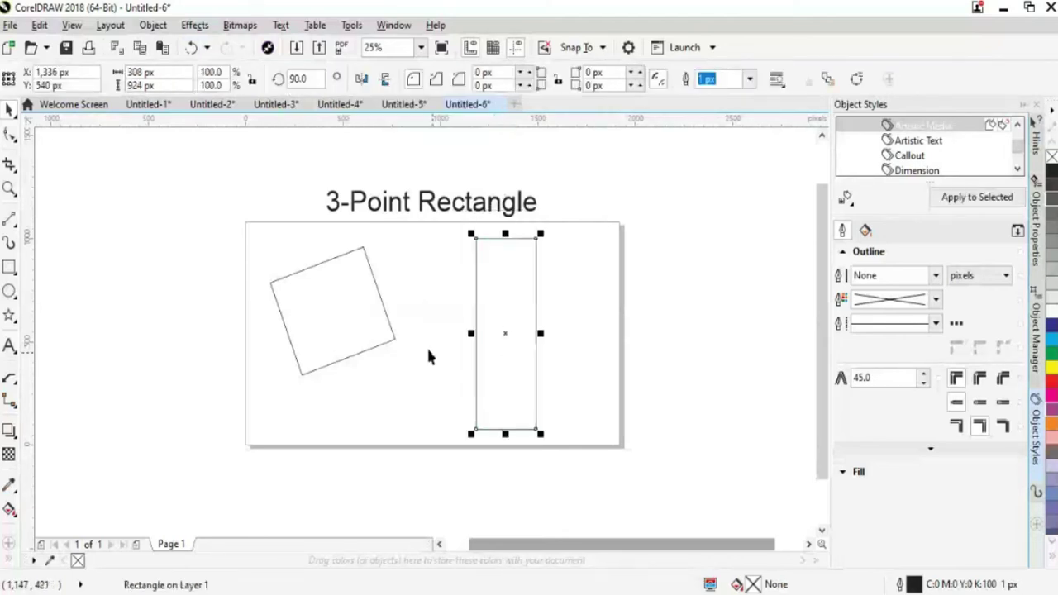
Move the tilted squarish rectangle to about X 619, Y 517 px, show its rotation handles, and undo the latest changes.
{"action": "left_click_drag", "start_coordinate": [390, 344], "coordinate": [426, 378]}
{"action": "left_click", "coordinate": [599, 375]}
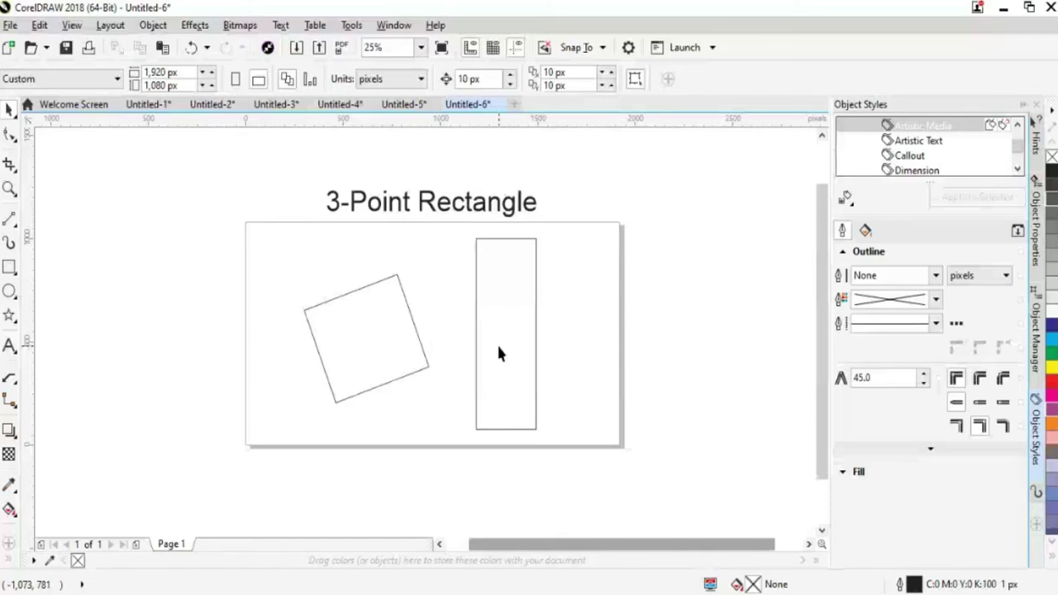
{"action": "double_click", "coordinate": [426, 364]}
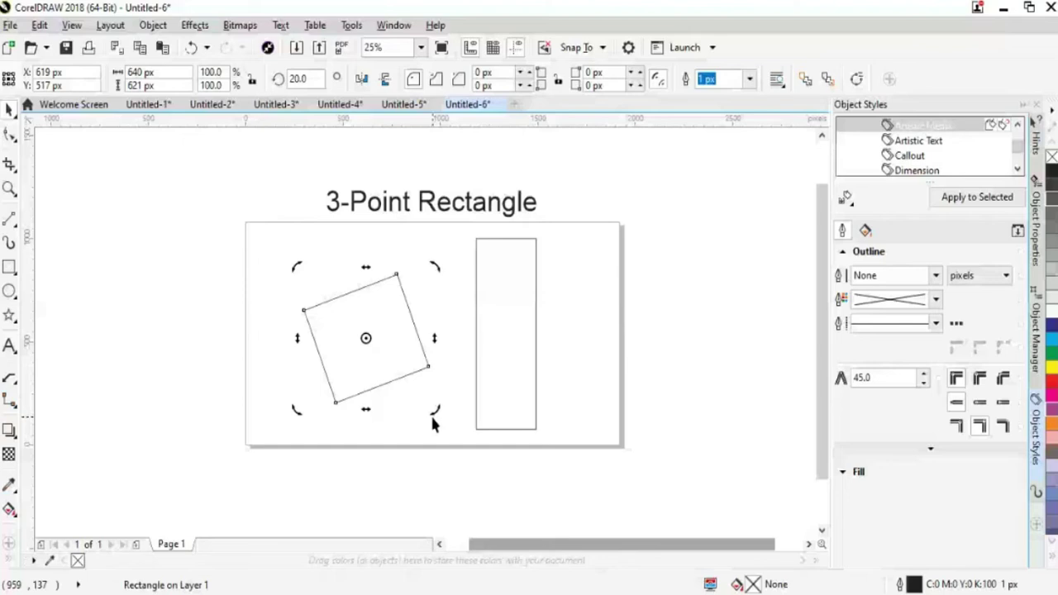
{"action": "key", "text": "ctrl+z"}
{"action": "key", "text": "ctrl+z"}
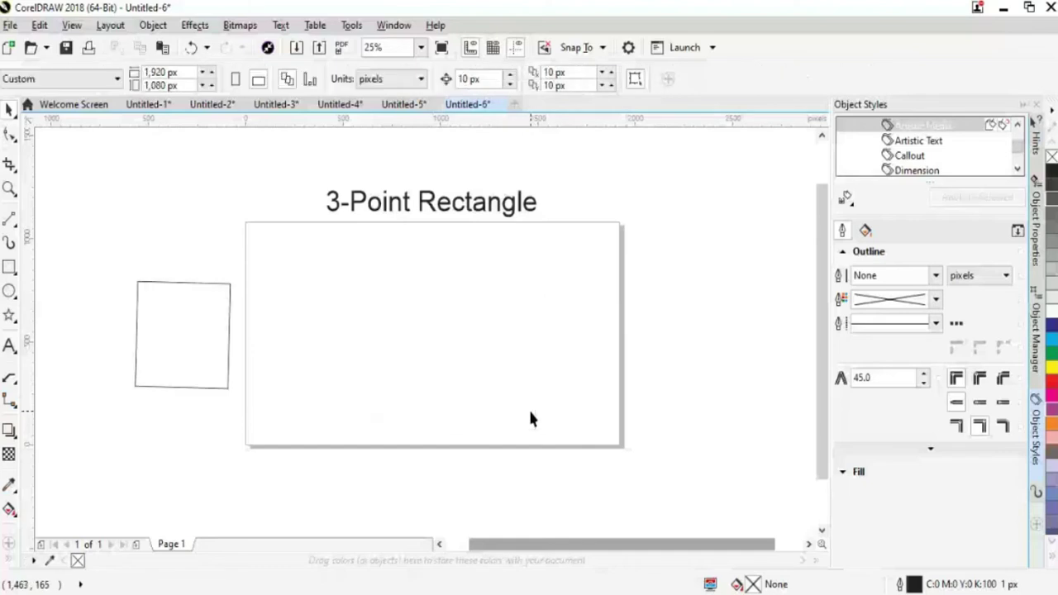
Draw a slanted 3-point rectangle about 590 x 627 px overall in the page's left half and fill it with red.
{"action": "left_click", "coordinate": [15, 273]}
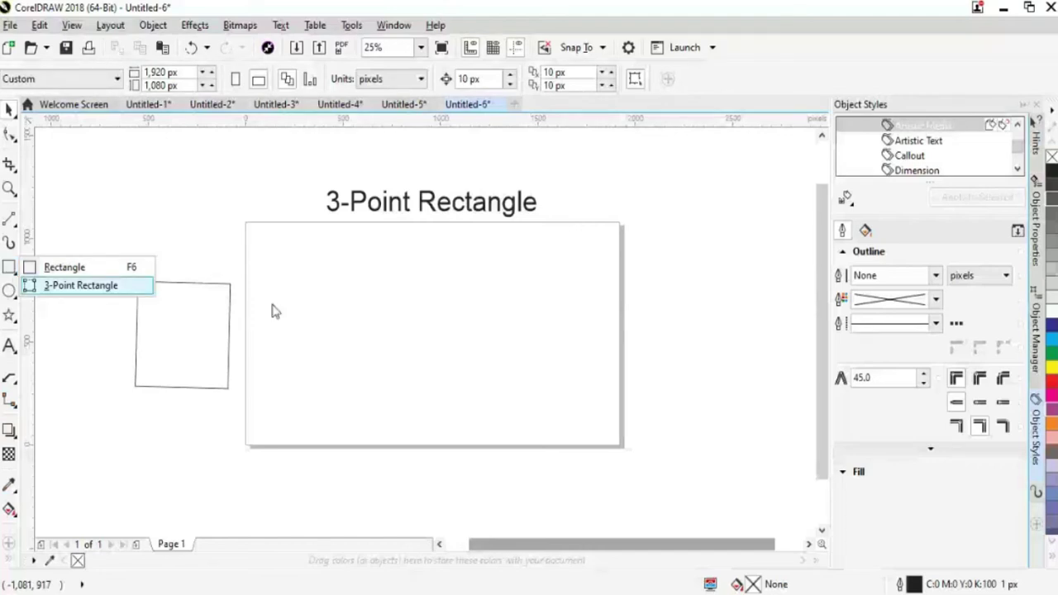
{"action": "key", "text": "Return"}
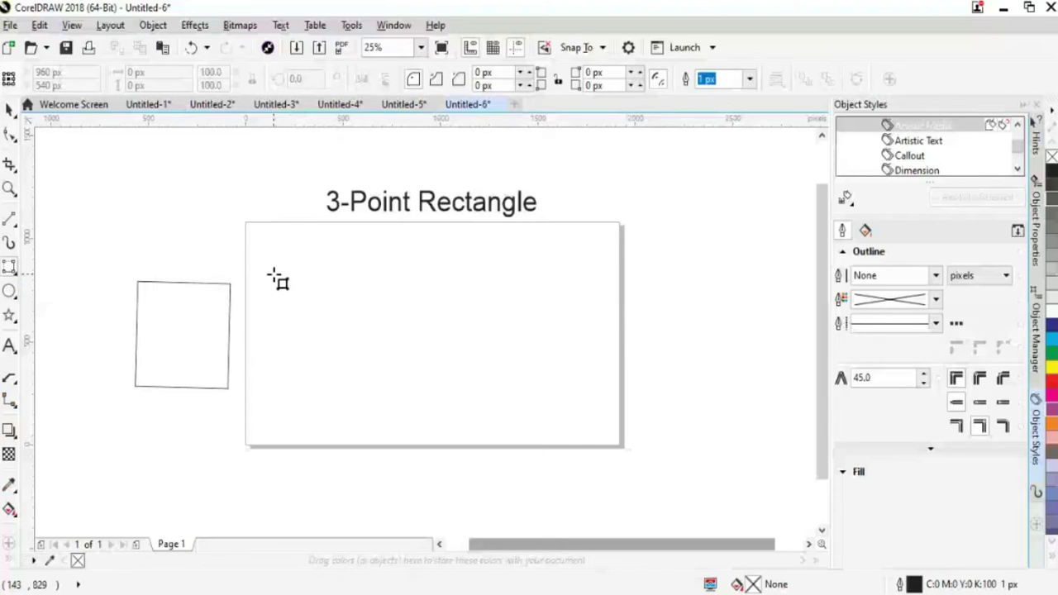
{"action": "left_click_drag", "start_coordinate": [272, 274], "coordinate": [338, 360]}
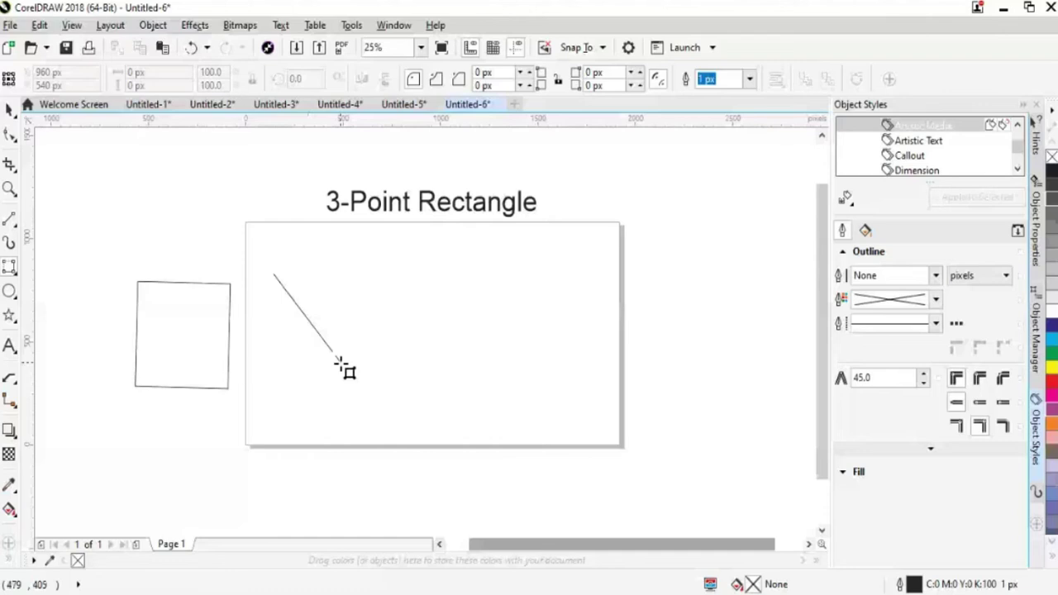
{"action": "left_click_drag", "start_coordinate": [338, 360], "coordinate": [356, 374]}
{"action": "left_click", "coordinate": [388, 343]}
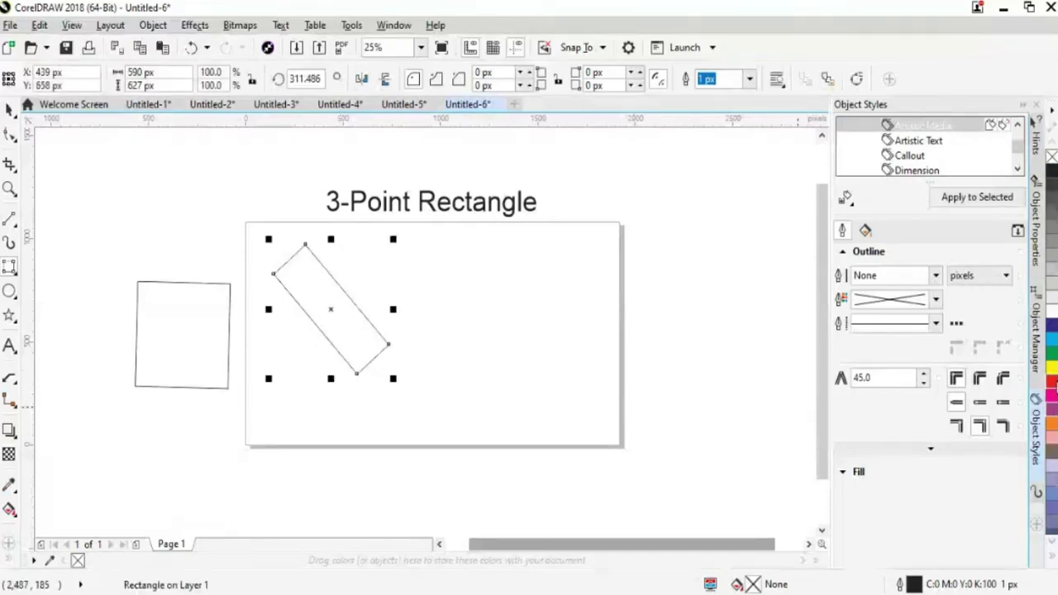
{"action": "left_click", "coordinate": [1051, 383]}
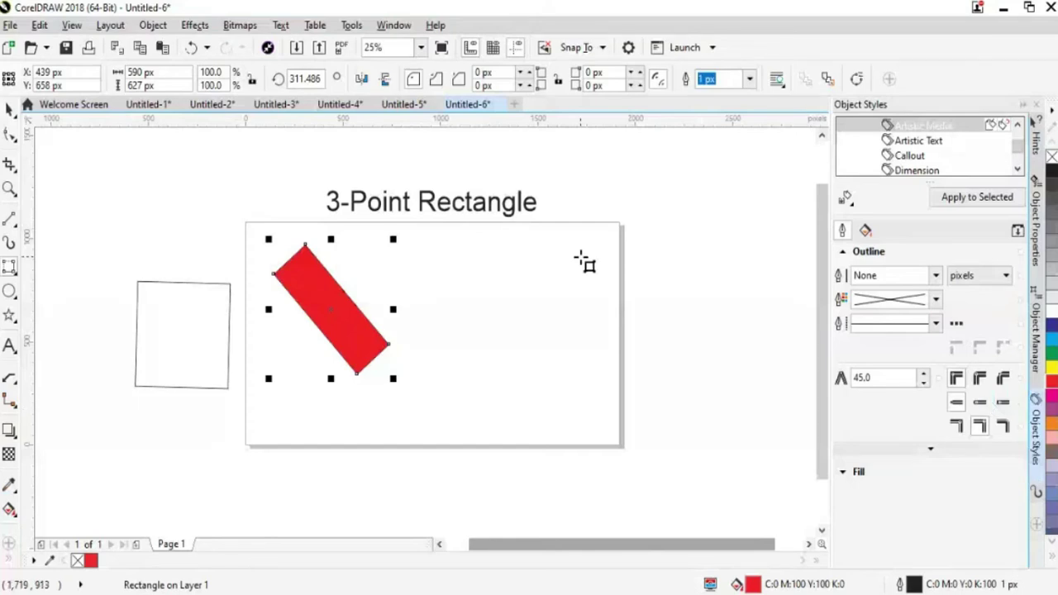
Draw a second 3-point rectangle, slanted the opposite way and about 615 x 662 px overall, in the page's right half.
{"action": "left_click_drag", "start_coordinate": [580, 257], "coordinate": [492, 364]}
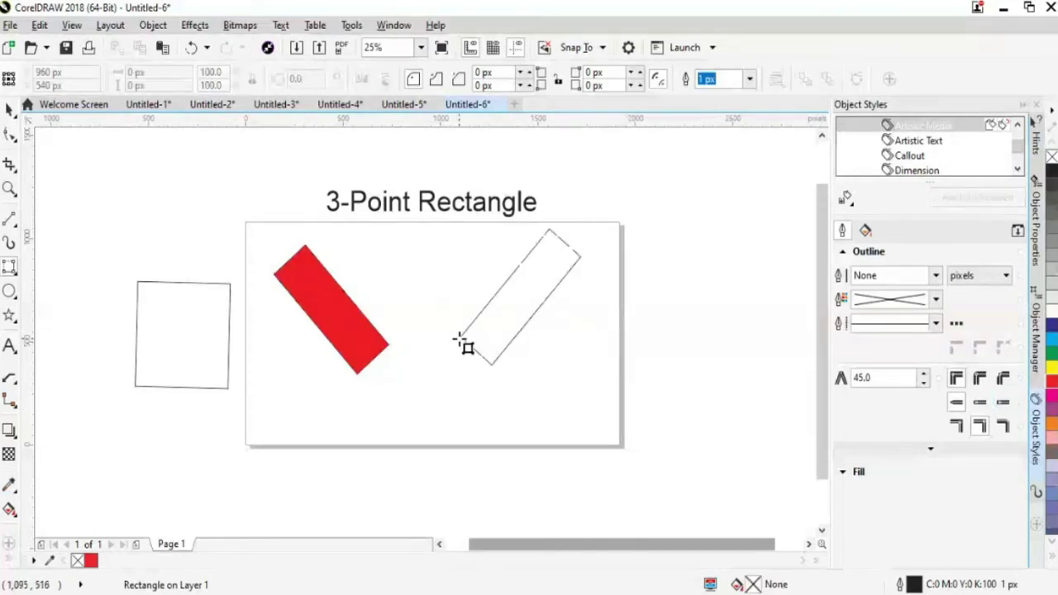
{"action": "left_click", "coordinate": [460, 338]}
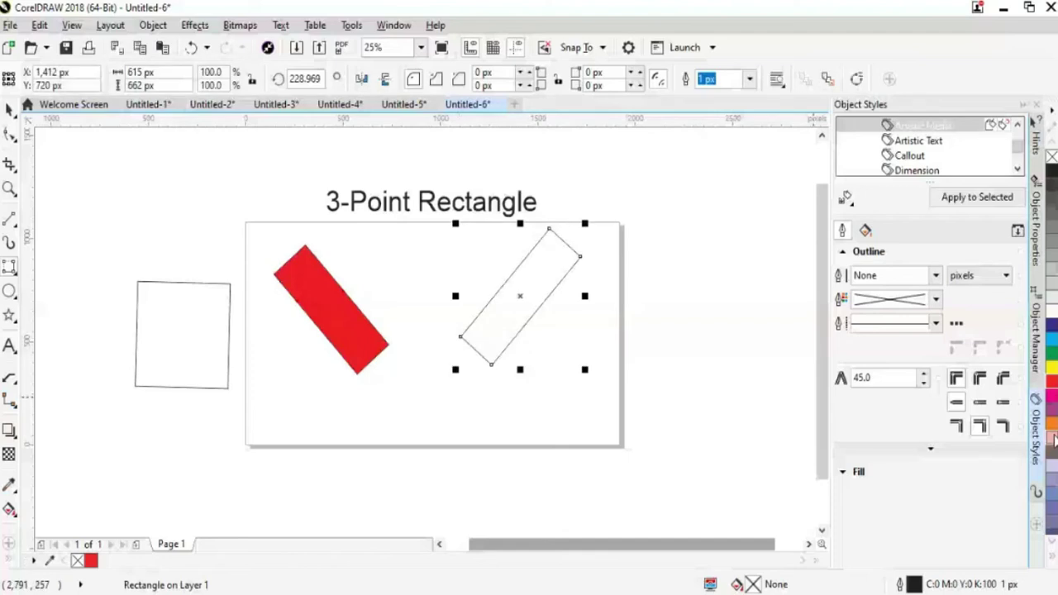
Fill the tilted rectangle pink and add two 3-point rectangles, a horizontal purple one and a vertical lavender one about 232 × 788 px.
{"action": "left_click", "coordinate": [1053, 440]}
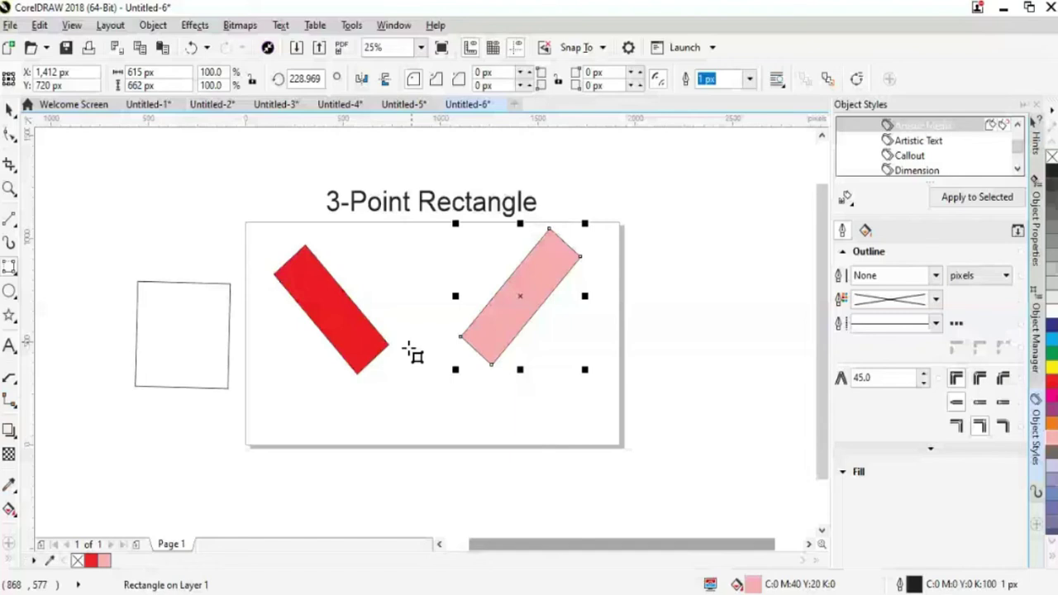
{"action": "left_click_drag", "start_coordinate": [550, 256], "coordinate": [567, 418]}
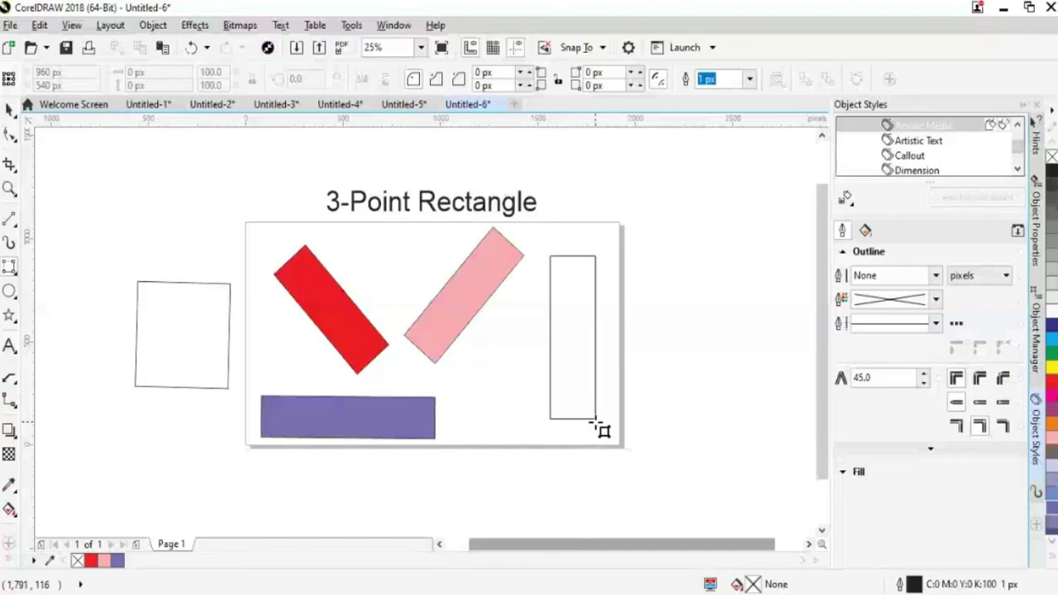
{"action": "left_click", "coordinate": [596, 422]}
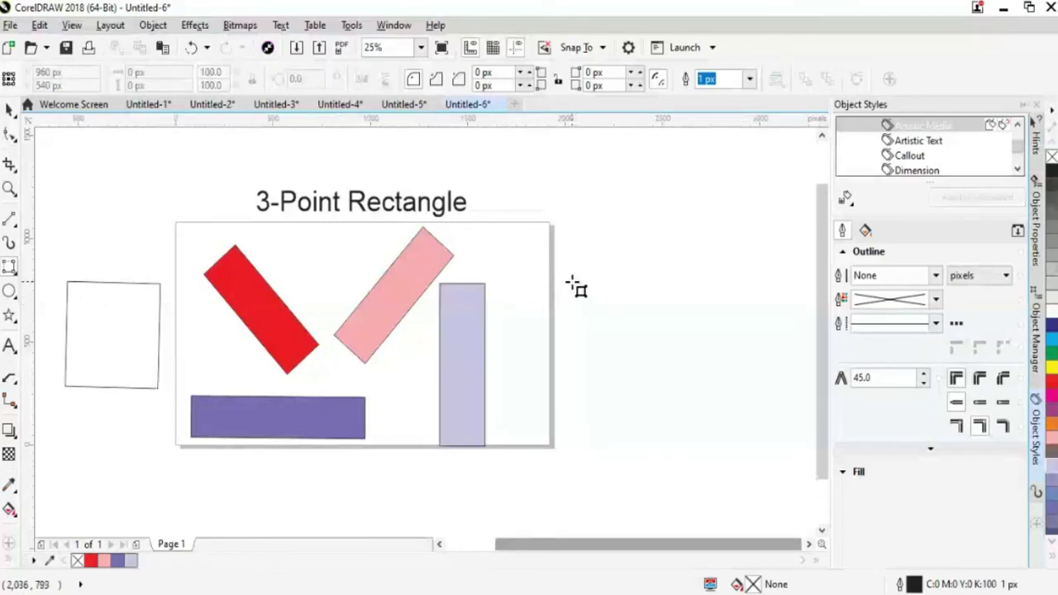
Draw two crossing, tilted 3-point rectangles beside the page, filled magenta (about 607 × 827 px) and purple (about 671 × 903 px).
{"action": "left_click_drag", "start_coordinate": [568, 261], "coordinate": [649, 409]}
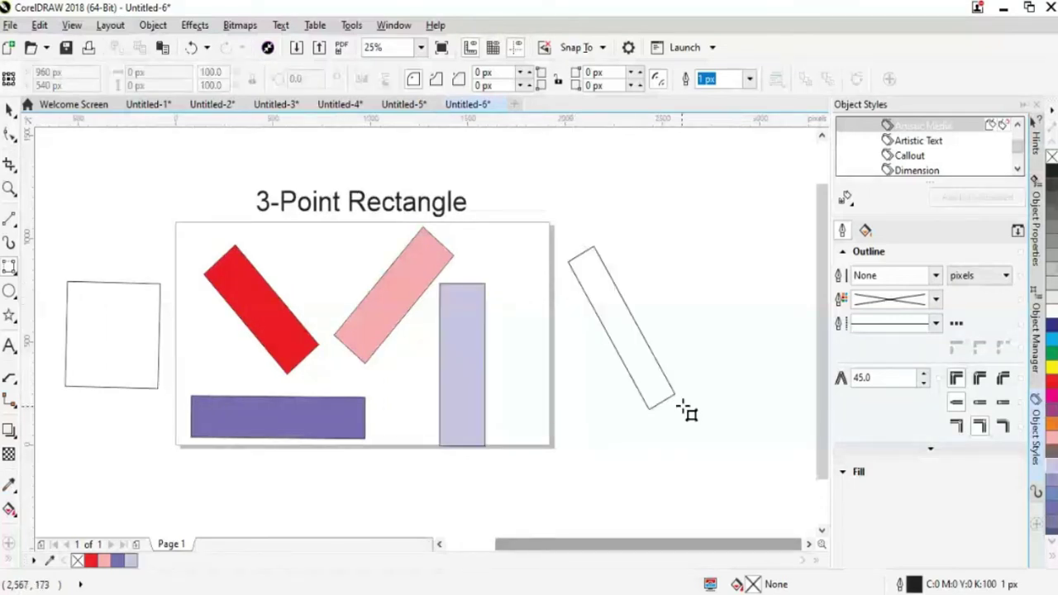
{"action": "left_click", "coordinate": [721, 446]}
{"action": "left_click", "coordinate": [809, 355]}
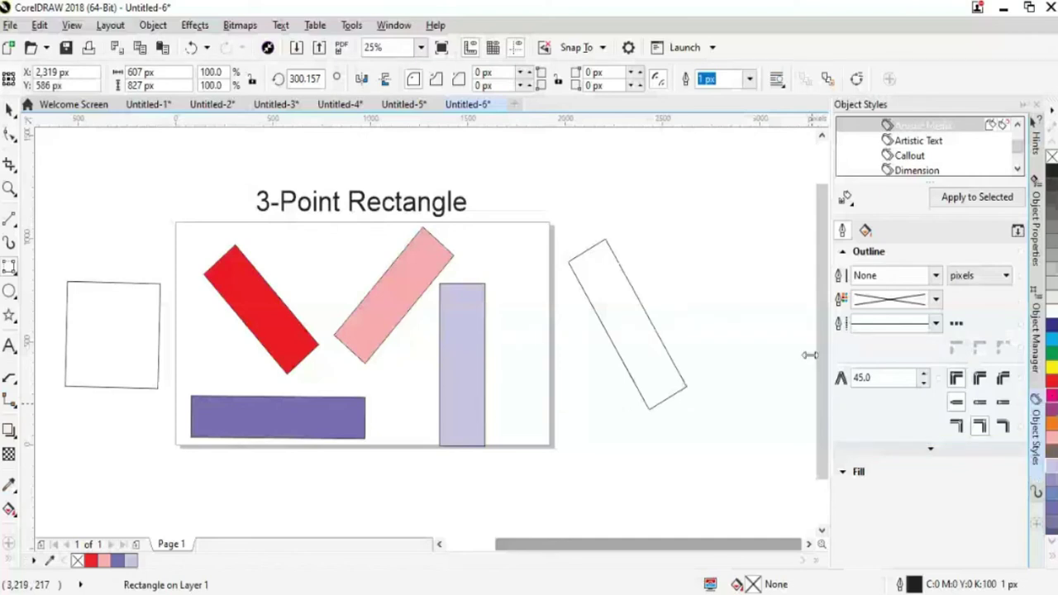
{"action": "left_click", "coordinate": [628, 322]}
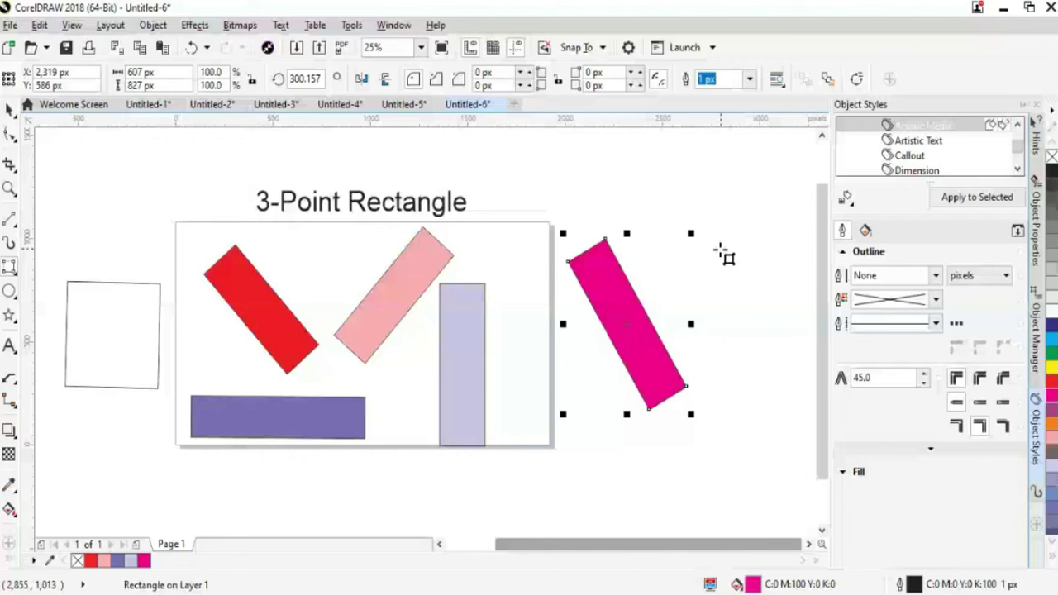
{"action": "left_click_drag", "start_coordinate": [720, 250], "coordinate": [609, 415]}
{"action": "left_click", "coordinate": [575, 394]}
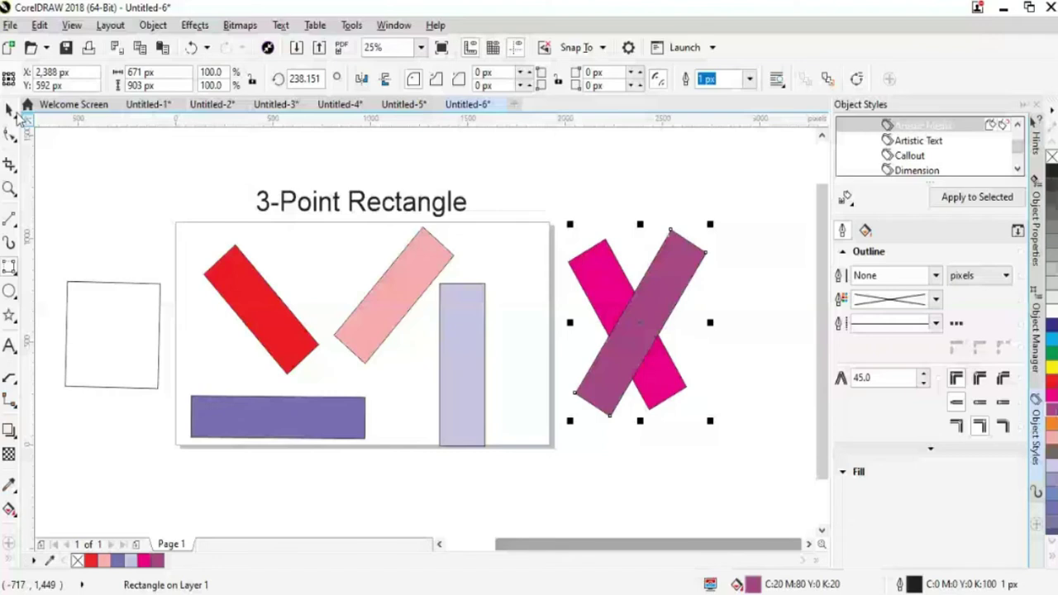
Reposition the vertical lavender rectangle and the tilted pink rectangle so they sit spaced apart inside the page.
{"action": "scroll", "coordinate": [504, 409], "scroll_direction": "left", "scroll_amount": 1}
{"action": "left_click_drag", "start_coordinate": [505, 409], "coordinate": [529, 395]}
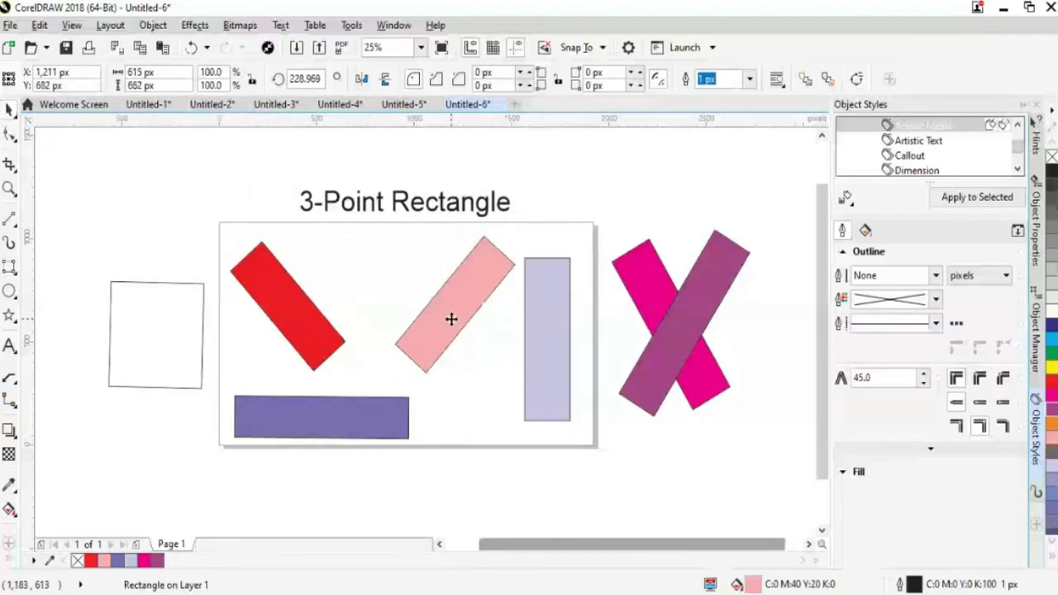
{"action": "left_click", "coordinate": [449, 316]}
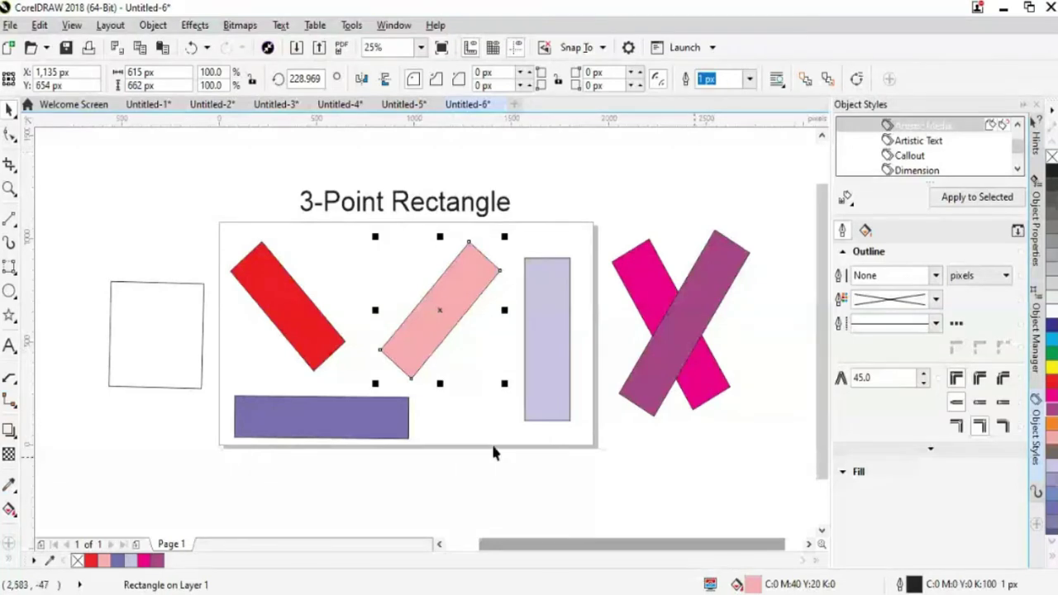
Draw a horizontal rectangle about 1,080 × 436 px over the lower part of the crossed pair and fill it blue-purple.
{"action": "key", "text": "F6"}
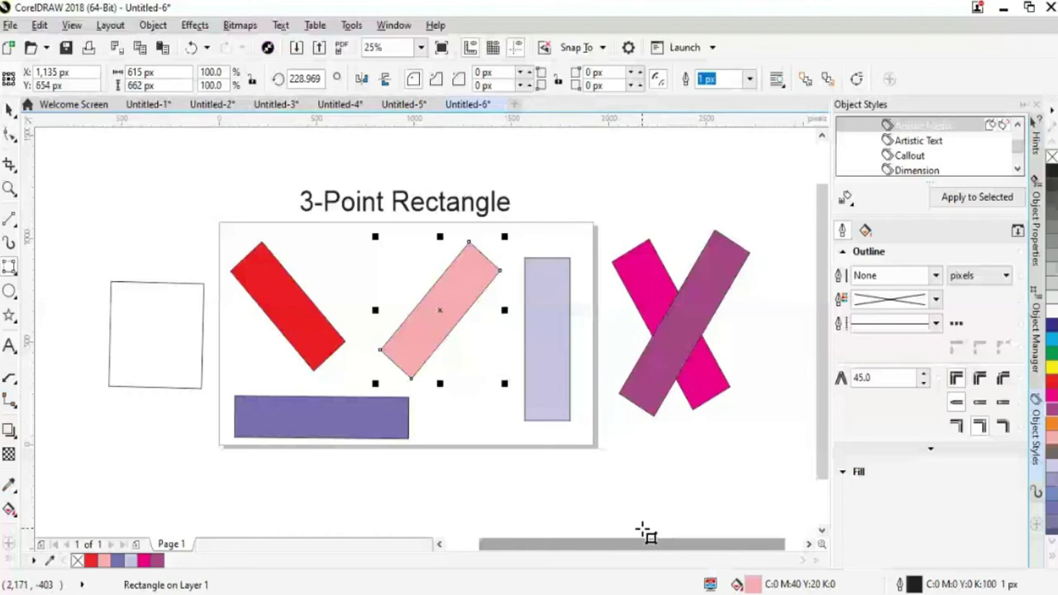
{"action": "scroll", "coordinate": [562, 385], "scroll_direction": "right", "scroll_amount": 1}
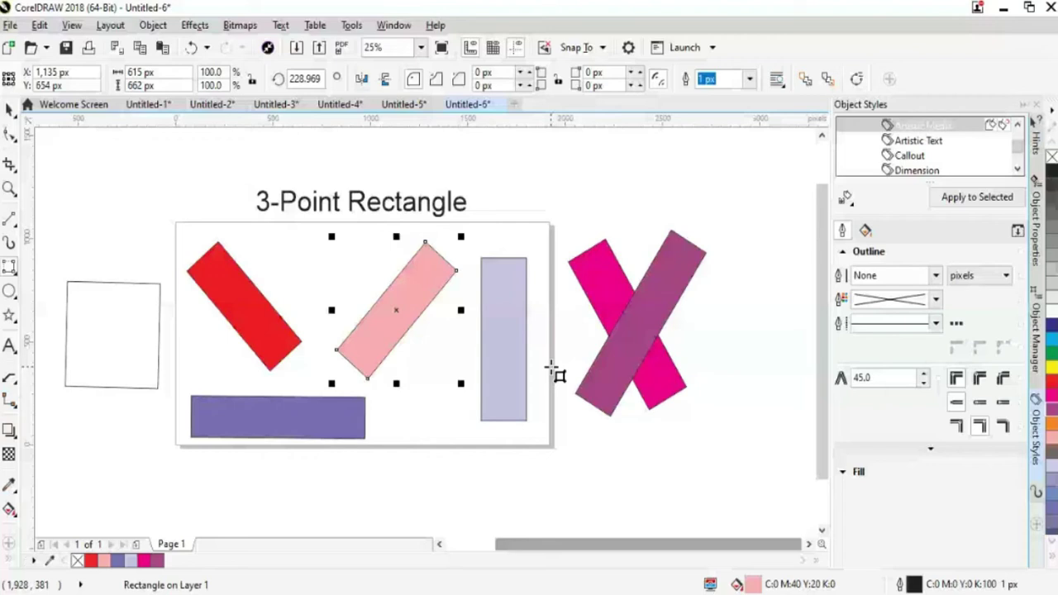
{"action": "left_click_drag", "start_coordinate": [551, 367], "coordinate": [765, 451]}
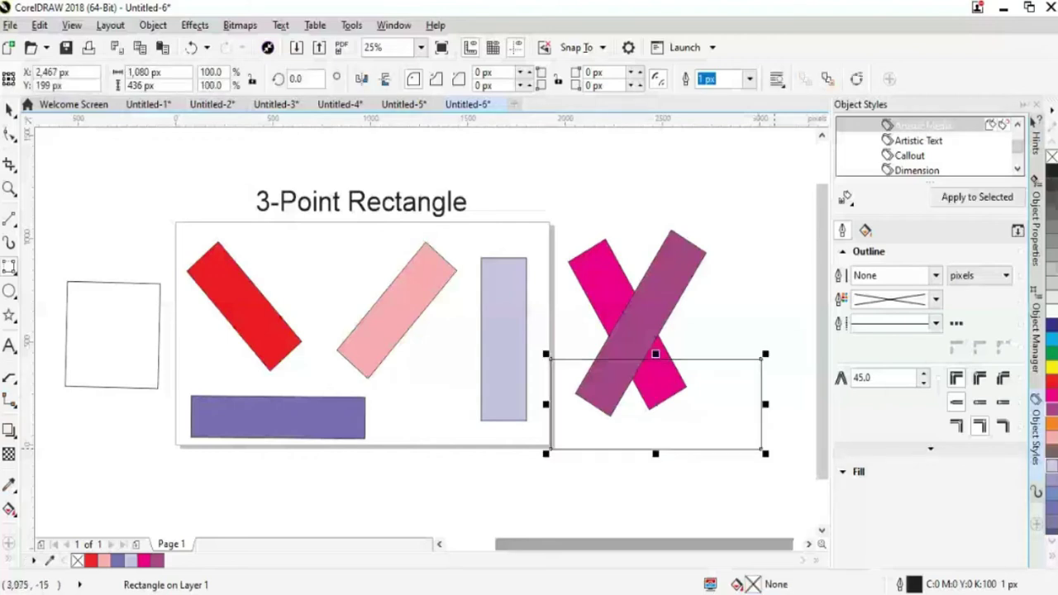
{"action": "left_click", "coordinate": [1051, 509]}
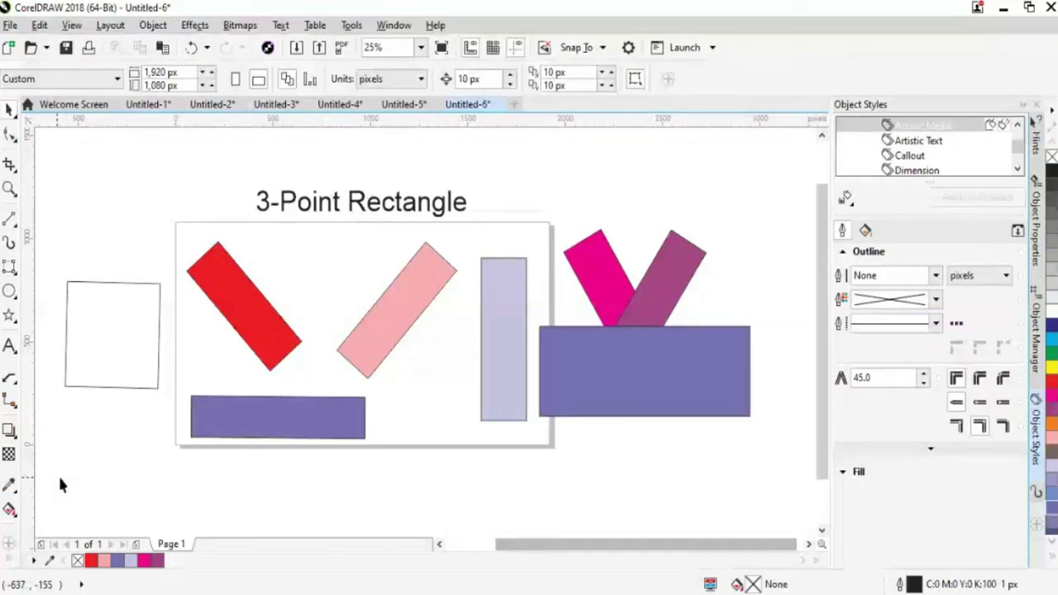
Try drawing a narrow, tilted 3-point rectangle over the red rectangle.
{"action": "left_click", "coordinate": [9, 267]}
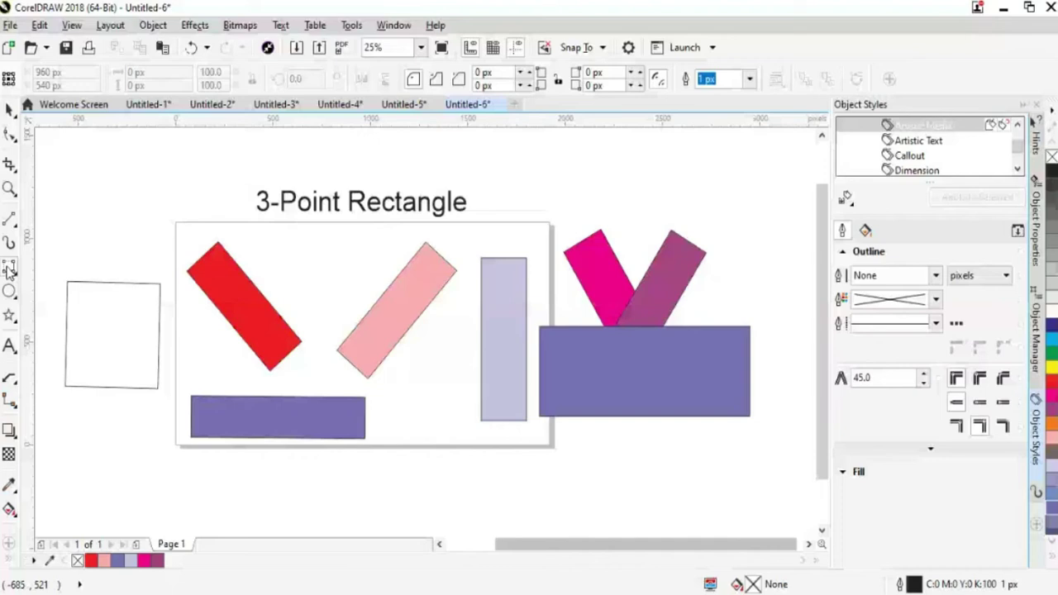
{"action": "left_click", "coordinate": [9, 269]}
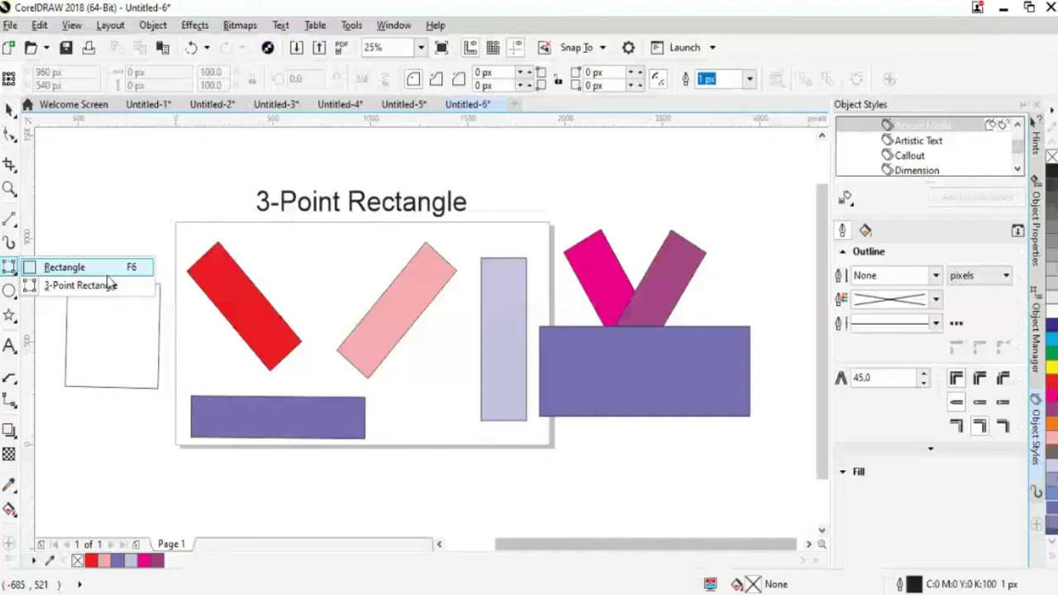
{"action": "left_click", "coordinate": [107, 285]}
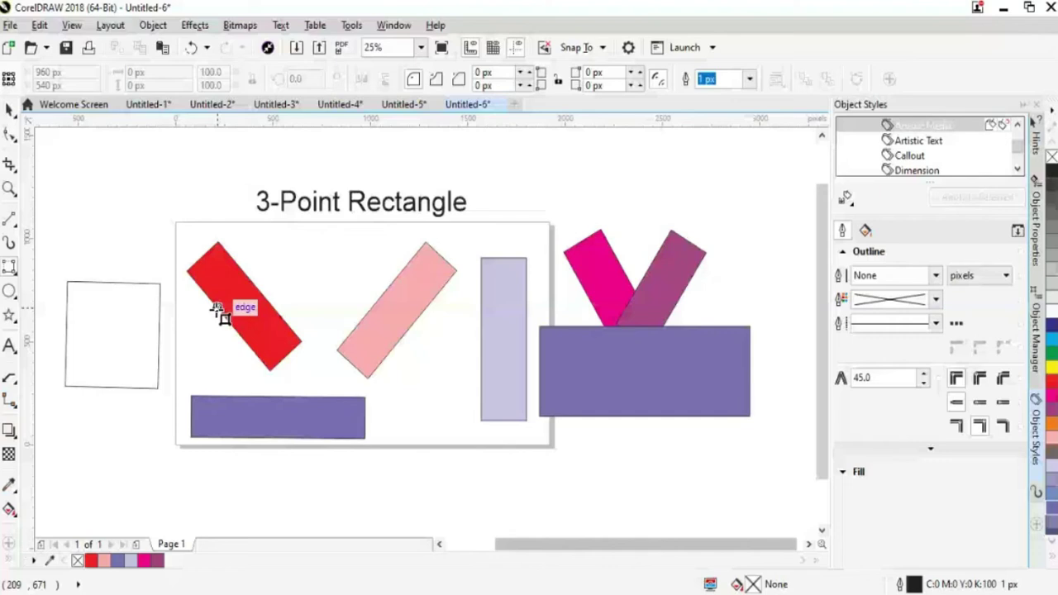
{"action": "left_click_drag", "start_coordinate": [208, 249], "coordinate": [267, 397]}
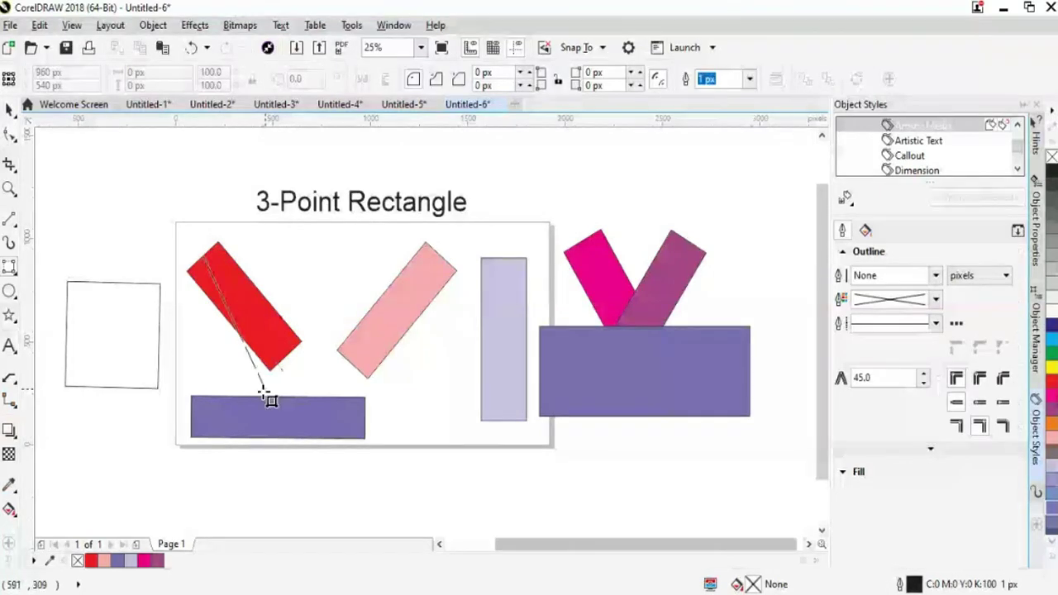
{"action": "left_click", "coordinate": [314, 387]}
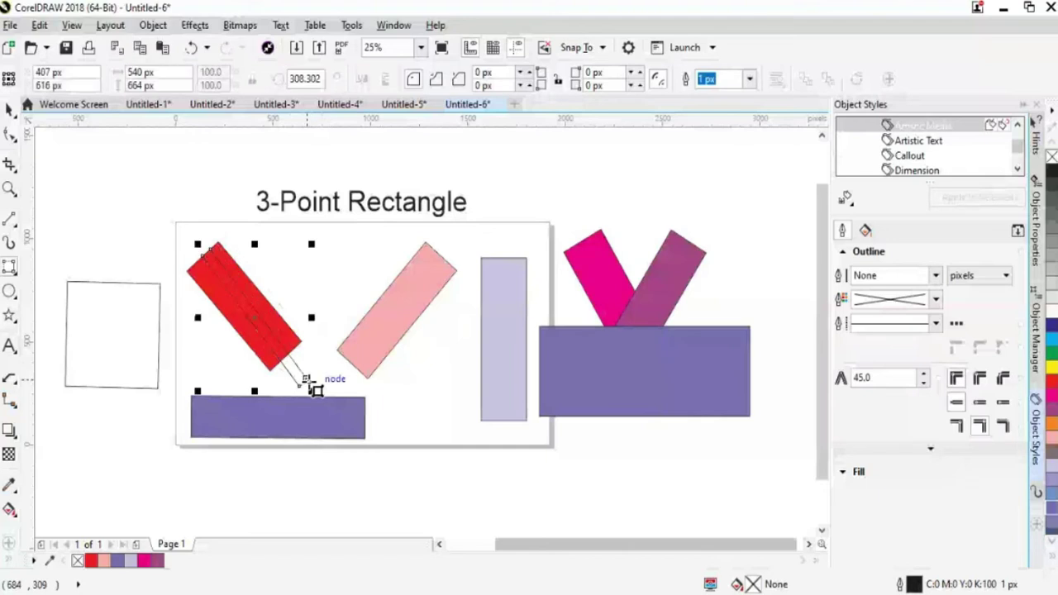
{"action": "key", "text": "Escape"}
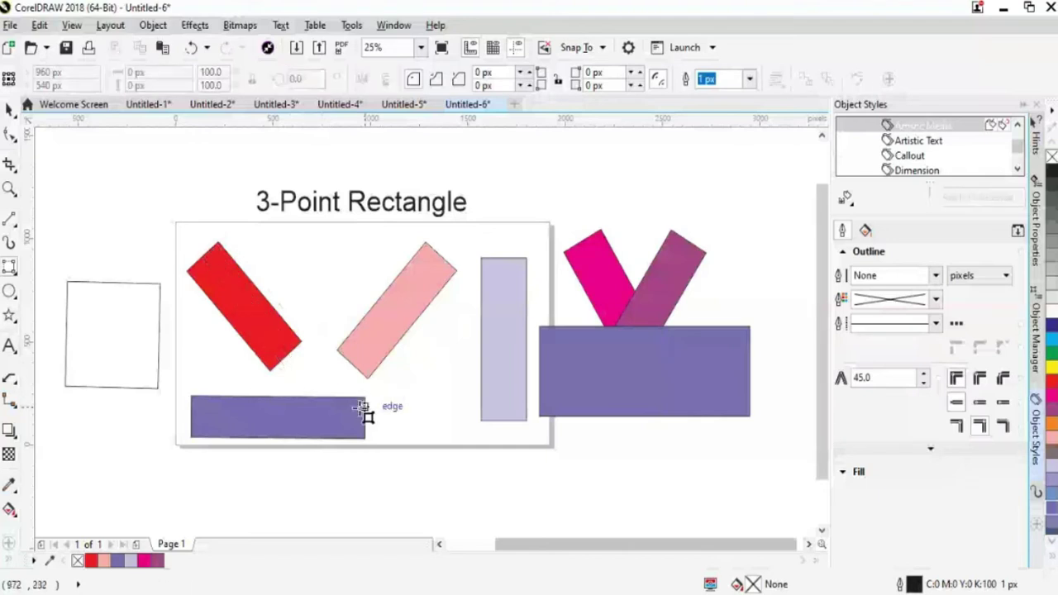
Try drawing an upright rectangle about 526 × 603 px over the red one with the regular Rectangle tool.
{"action": "key", "text": "F6"}
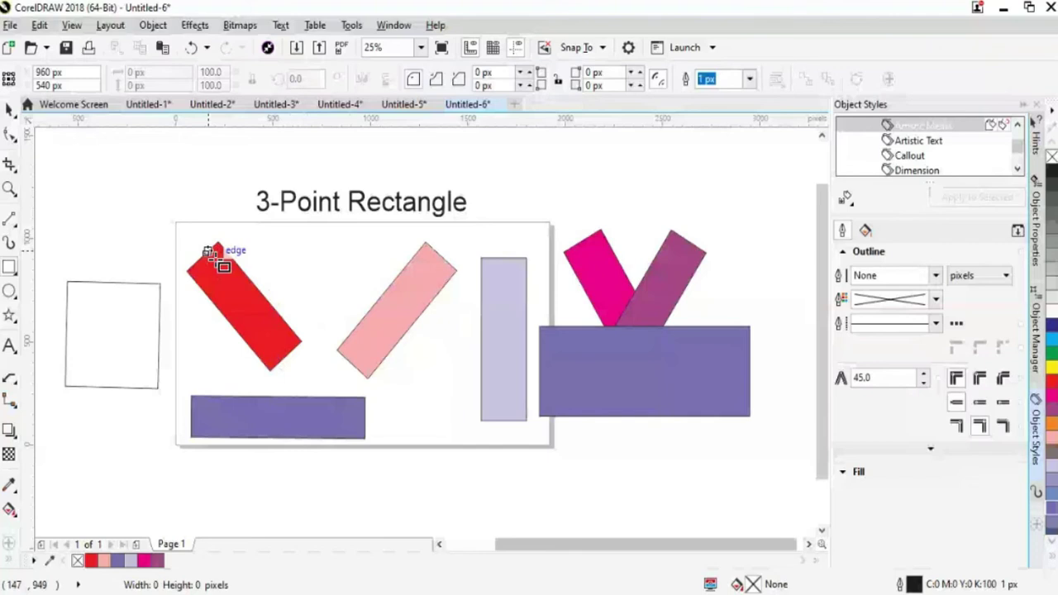
{"action": "left_click_drag", "start_coordinate": [207, 257], "coordinate": [242, 294]}
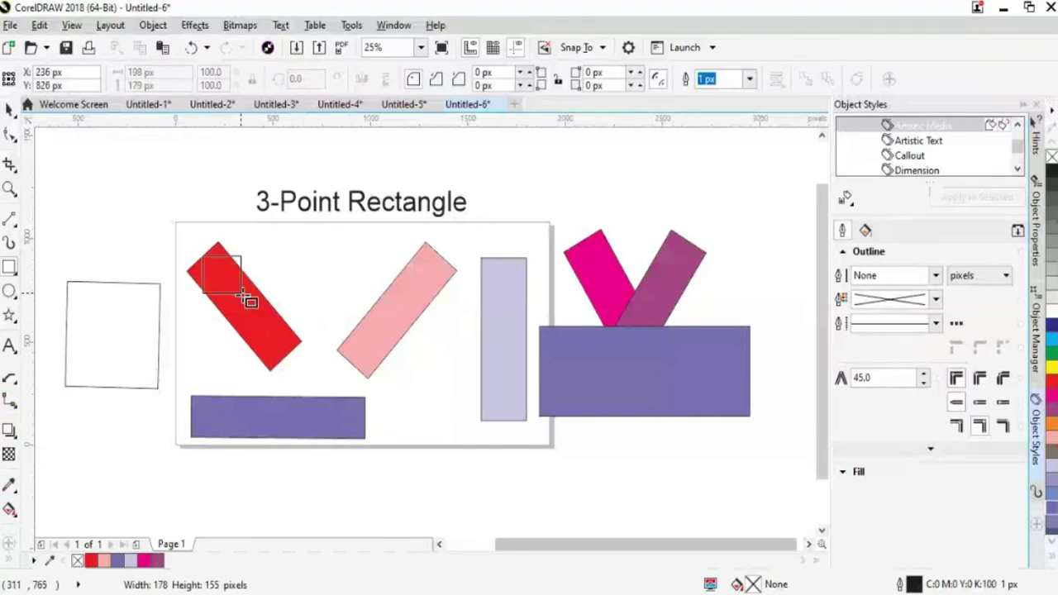
{"action": "left_click_drag", "start_coordinate": [244, 296], "coordinate": [306, 381]}
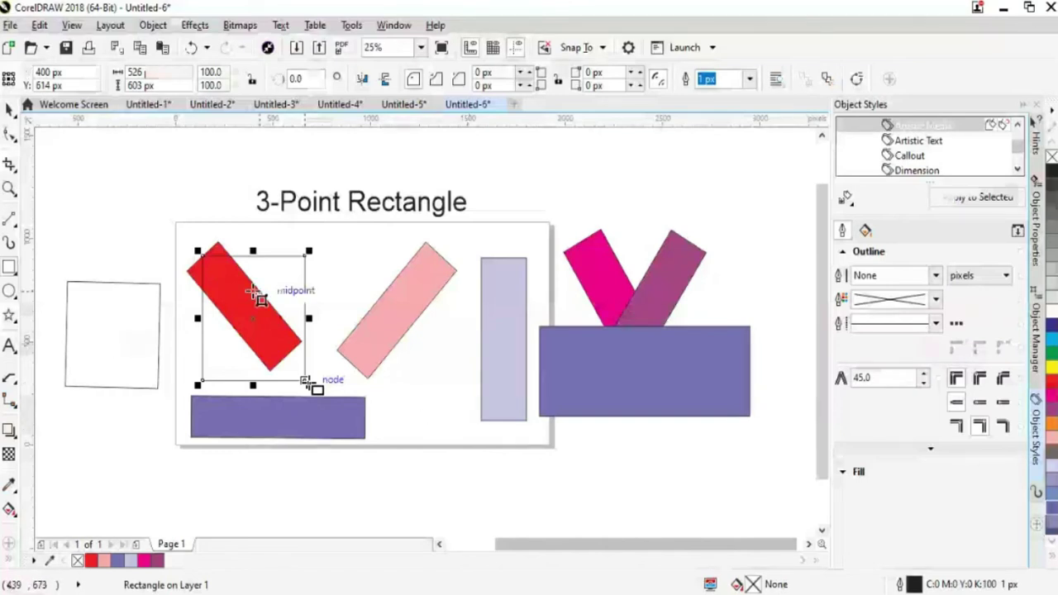
Check the rotation angles of the red, pink, lavender and horizontal purple rectangles on the page.
{"action": "left_click", "coordinate": [263, 363]}
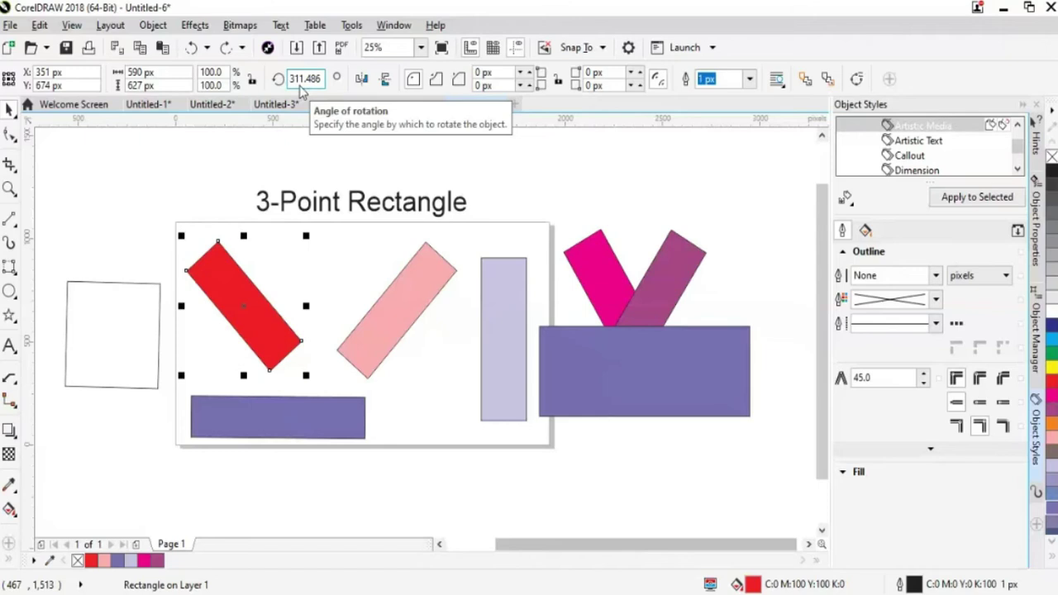
{"action": "left_click", "coordinate": [378, 309]}
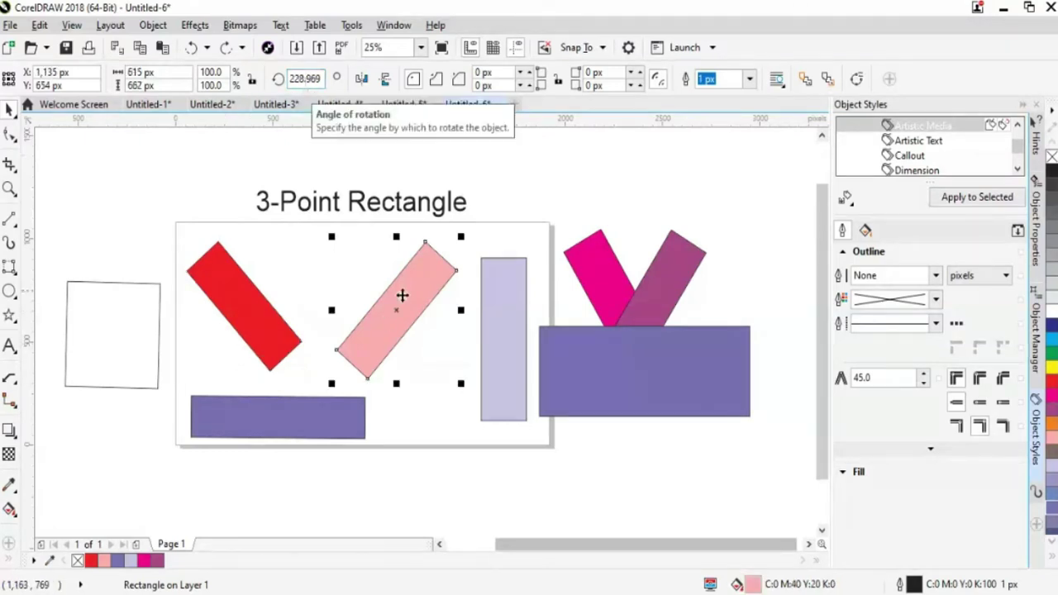
{"action": "left_click", "coordinate": [497, 373]}
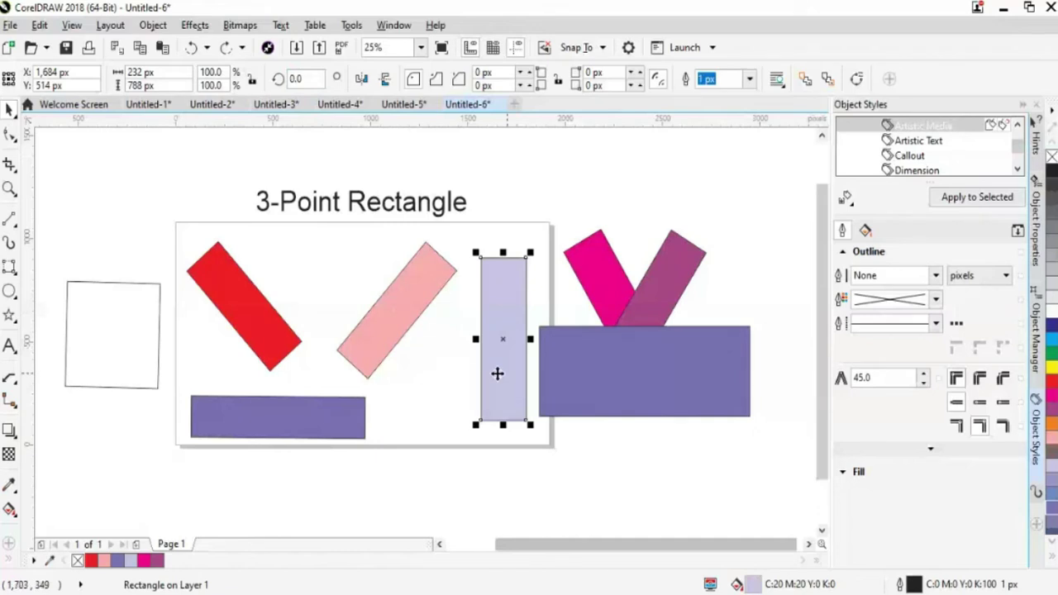
{"action": "left_click", "coordinate": [347, 417]}
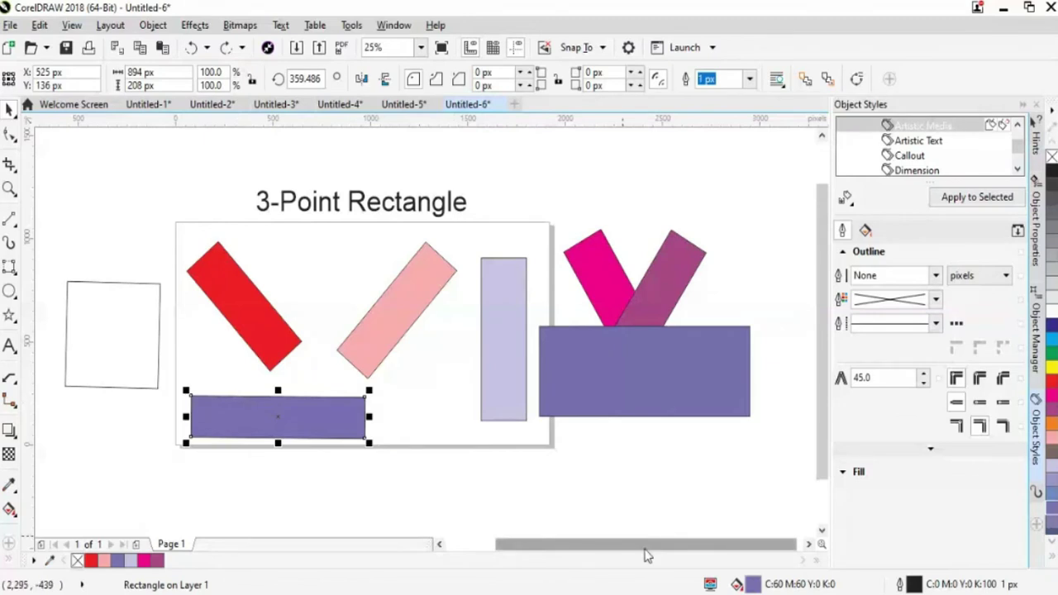
Fill the empty square outside the page with dark blue.
{"action": "scroll", "coordinate": [645, 546], "scroll_direction": "left", "scroll_amount": 1}
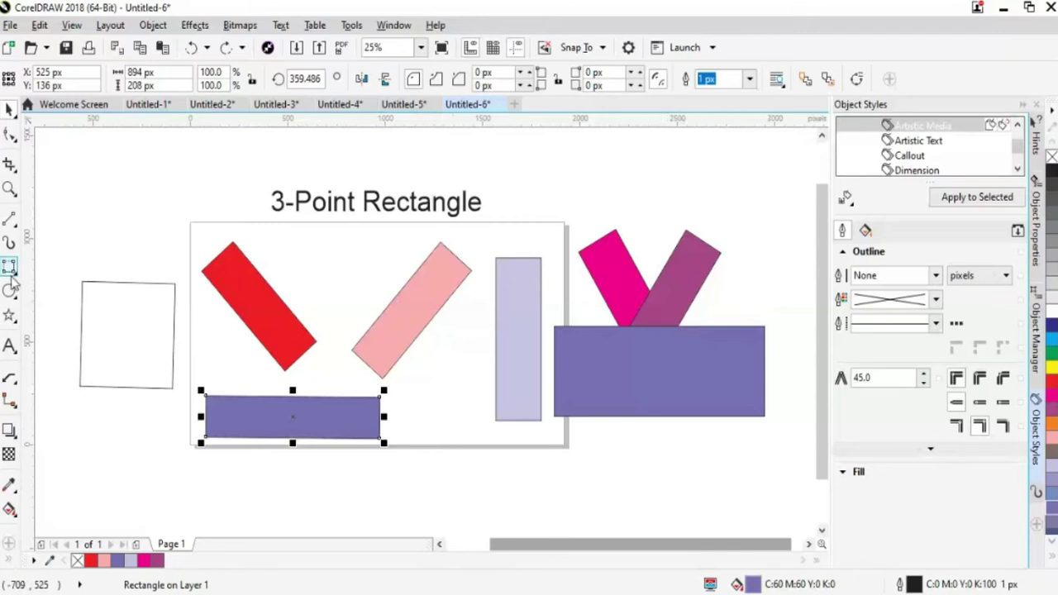
{"action": "left_click", "coordinate": [97, 337]}
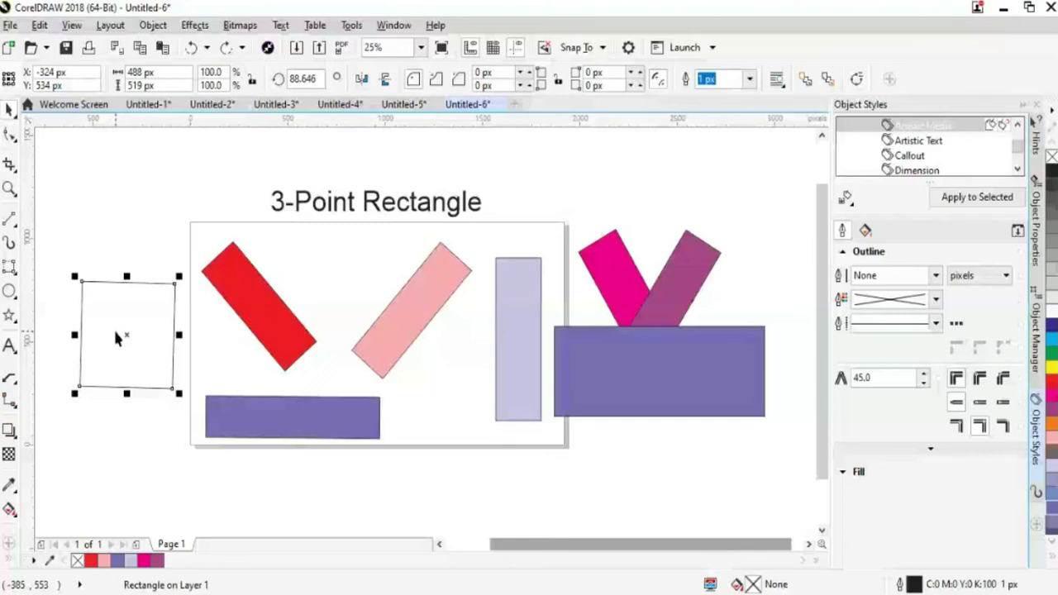
{"action": "left_click", "coordinate": [115, 337]}
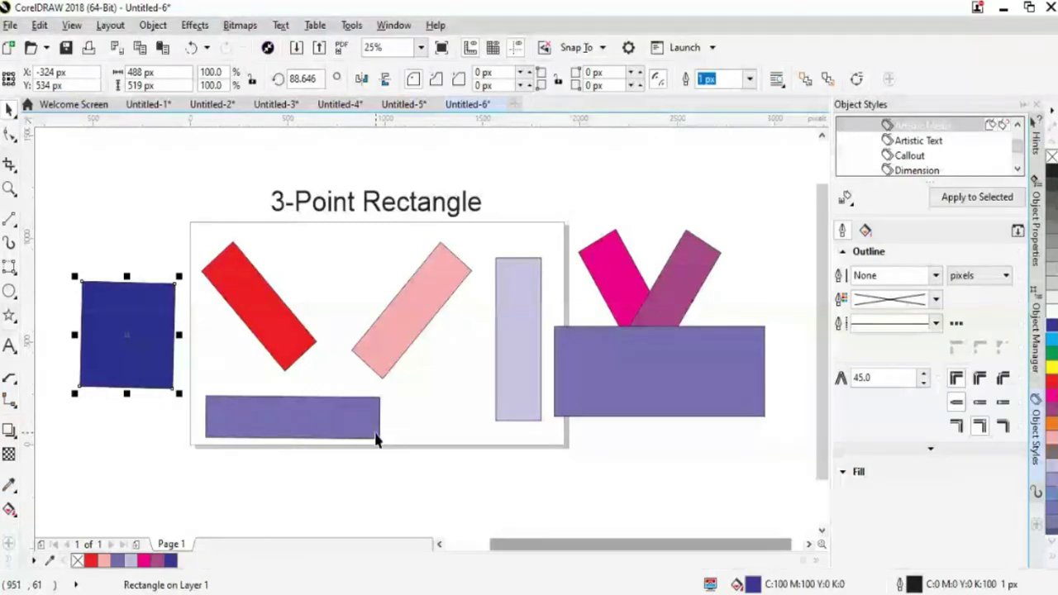
Set the pink rectangle's rotation angle to 190 degrees.
{"action": "left_click", "coordinate": [411, 310]}
{"action": "left_click", "coordinate": [291, 79]}
{"action": "type", "text": "190"}
{"action": "key", "text": "Return"}
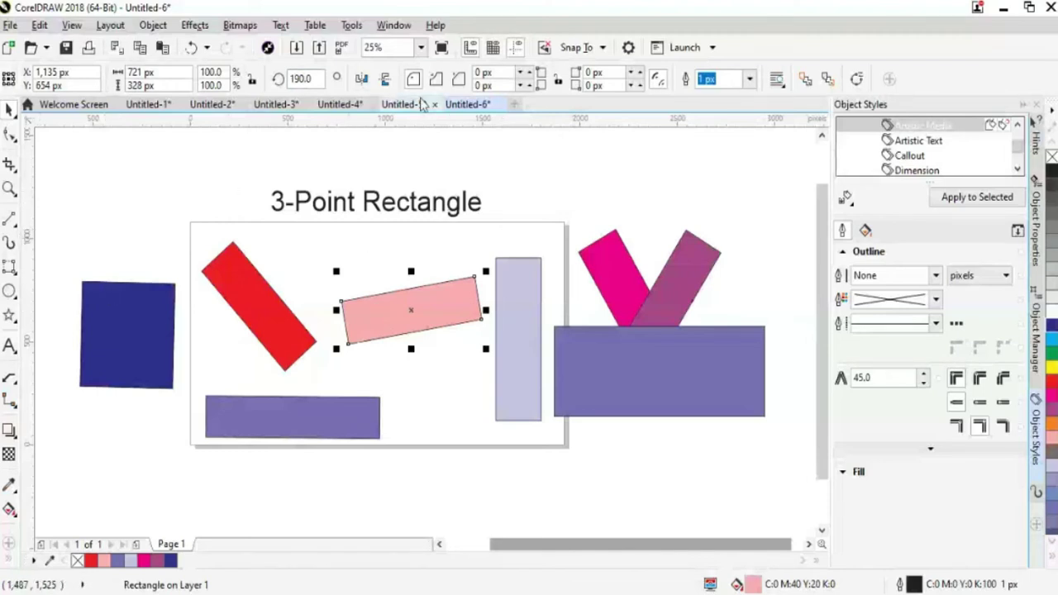
Round the pink rectangle's corners with linked corner editing, using 66 px for one corner and 46 px for the other three.
{"action": "left_click", "coordinate": [530, 74]}
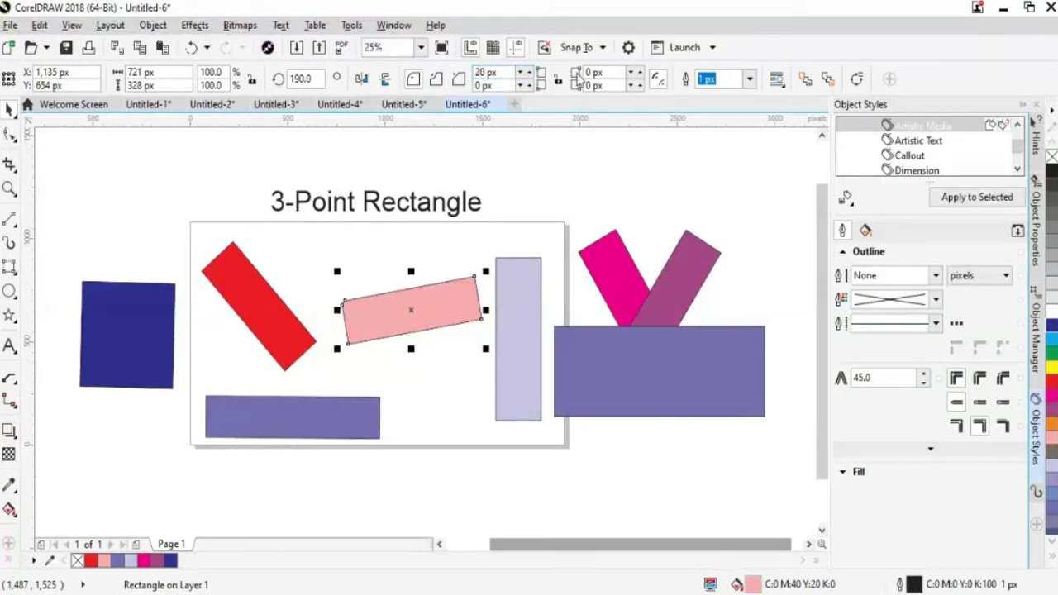
{"action": "left_click", "coordinate": [531, 73]}
{"action": "left_click", "coordinate": [531, 72]}
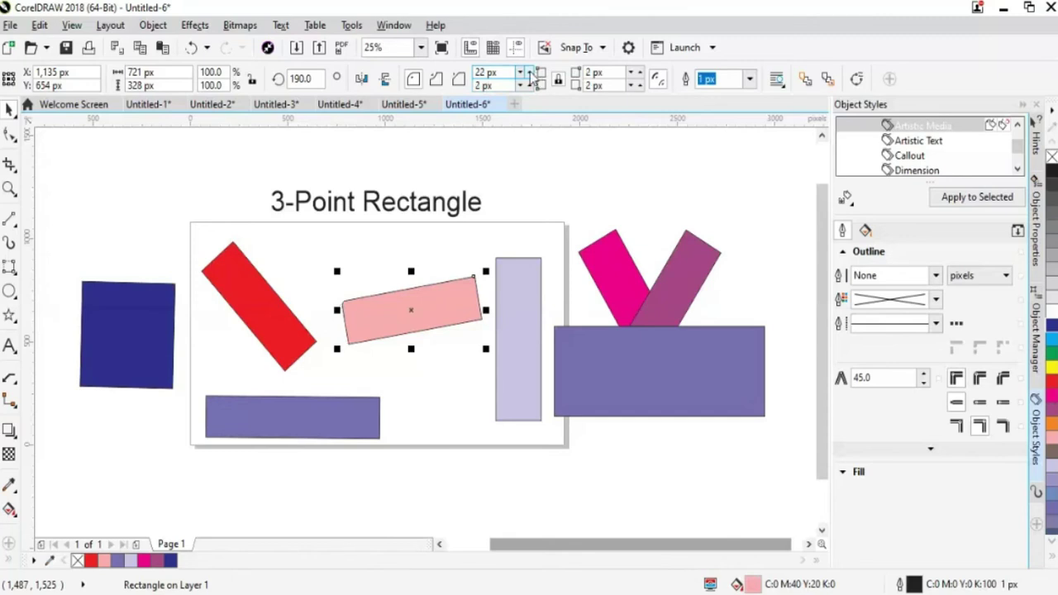
{"action": "left_click", "coordinate": [529, 72]}
{"action": "left_click", "coordinate": [530, 73]}
{"action": "left_click", "coordinate": [530, 73]}
{"action": "left_click", "coordinate": [529, 73]}
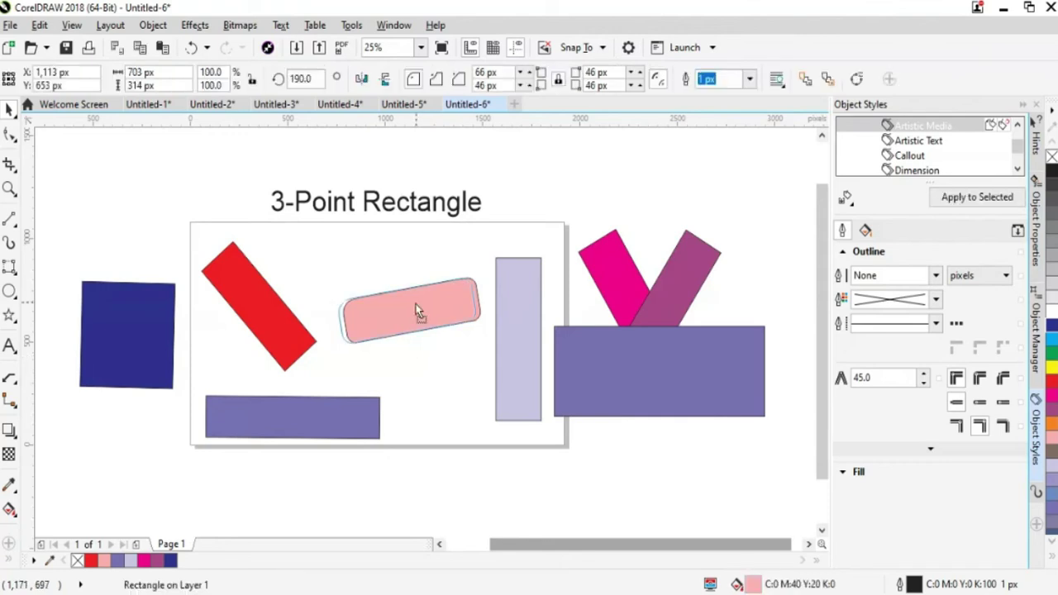
Try chamfered corners, a 20 px cyan outline and a purple fill on the rounded pink rectangle.
{"action": "left_click", "coordinate": [435, 80]}
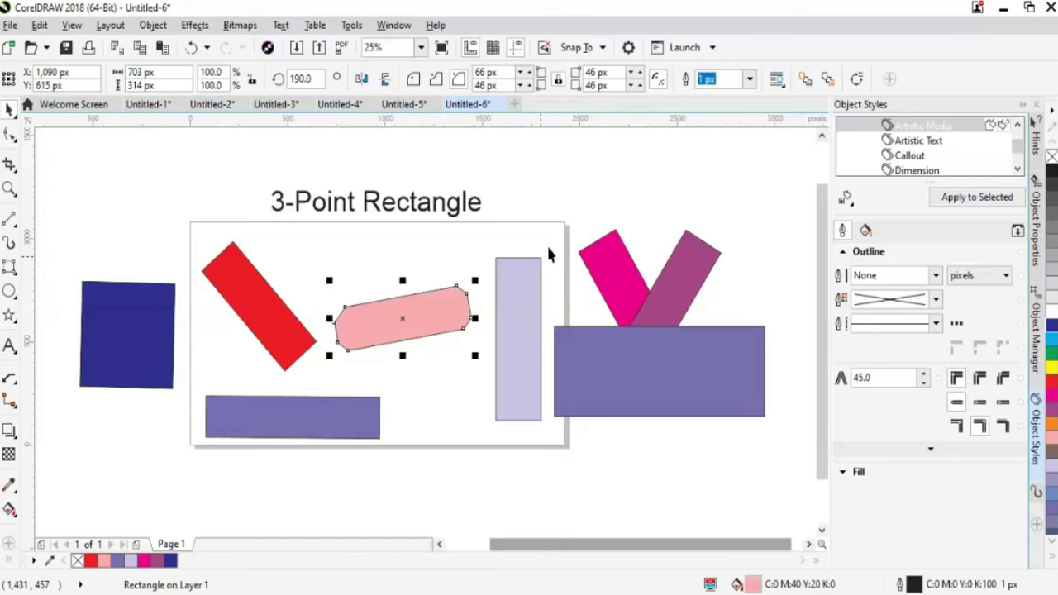
{"action": "left_click", "coordinate": [749, 78]}
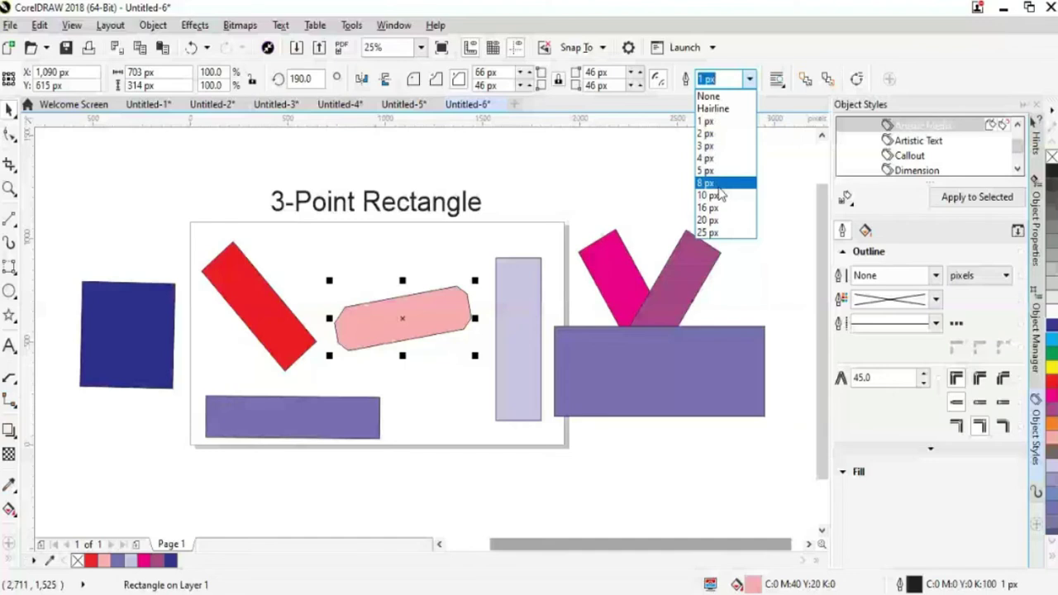
{"action": "left_click", "coordinate": [707, 219]}
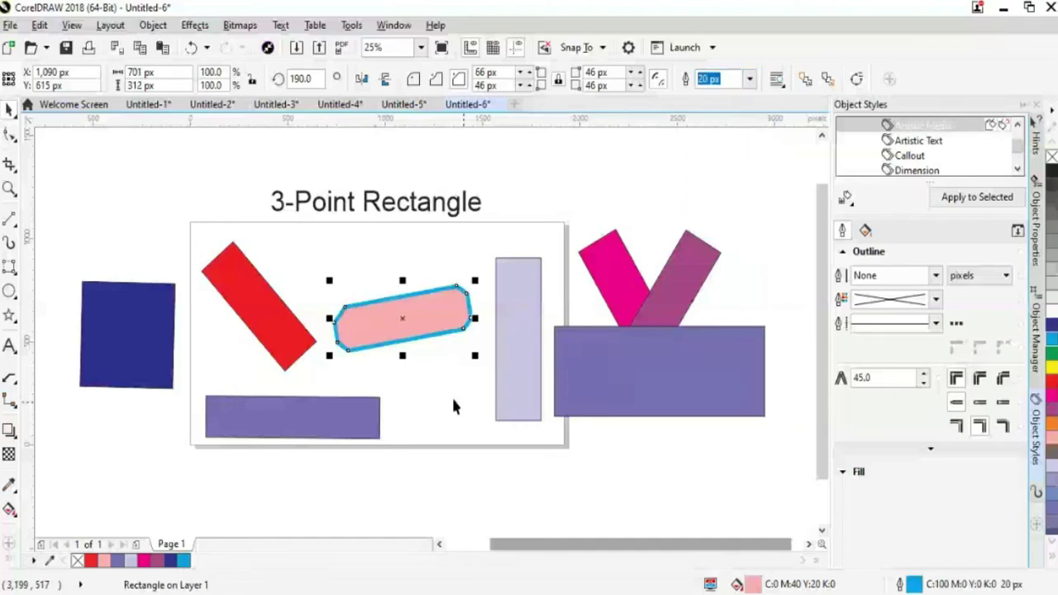
{"action": "left_click", "coordinate": [1050, 427]}
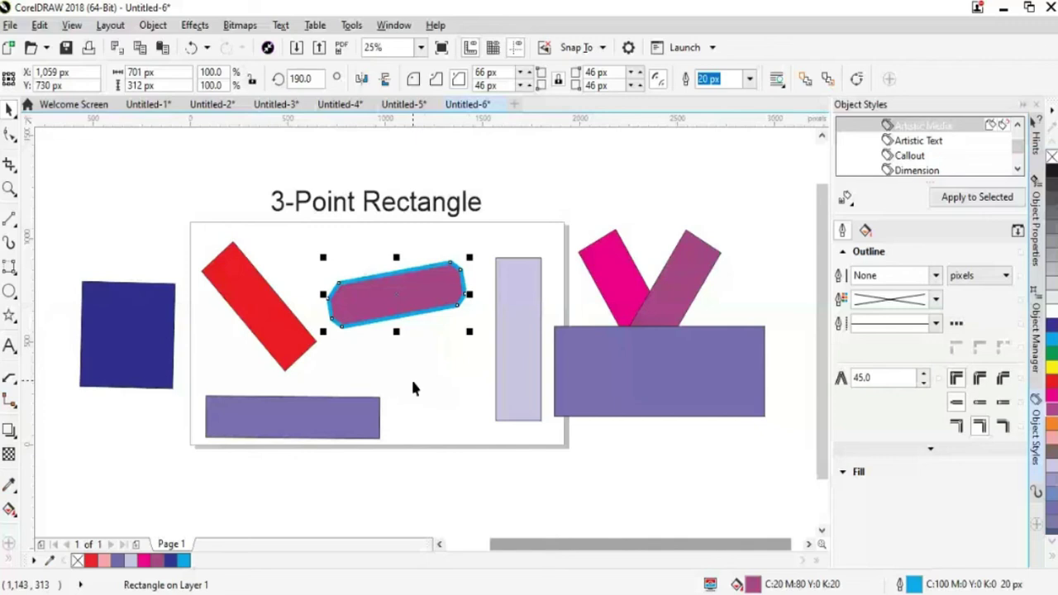
Undo the pink rectangle's fill, outline, position and corner-style changes, along with its last corner radius increases.
{"action": "left_click", "coordinate": [191, 47]}
{"action": "left_click", "coordinate": [191, 48]}
{"action": "left_click", "coordinate": [191, 48]}
{"action": "left_click", "coordinate": [191, 48]}
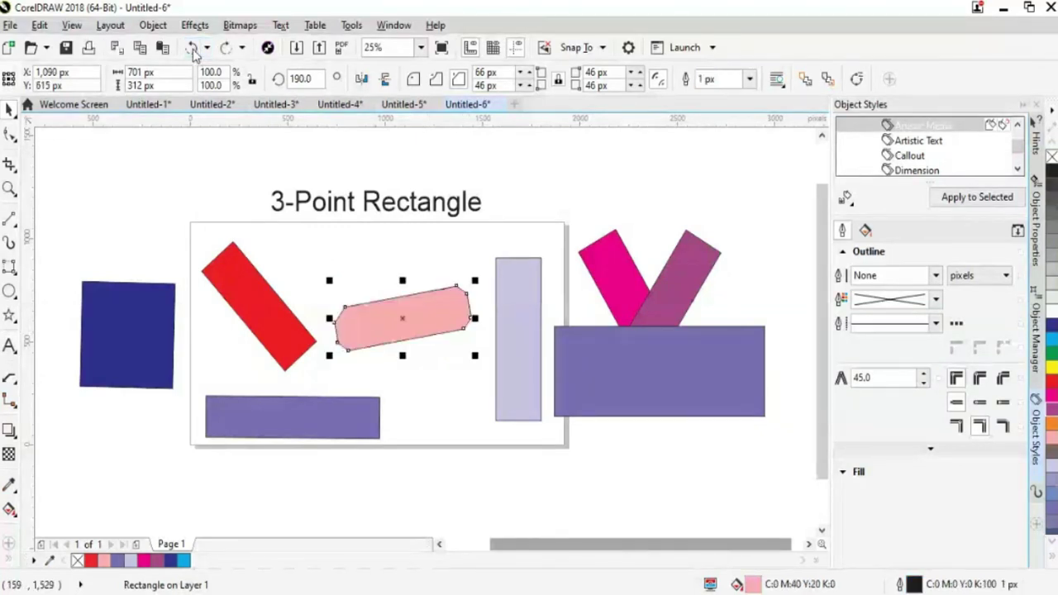
{"action": "left_click", "coordinate": [191, 48]}
{"action": "left_click", "coordinate": [191, 48]}
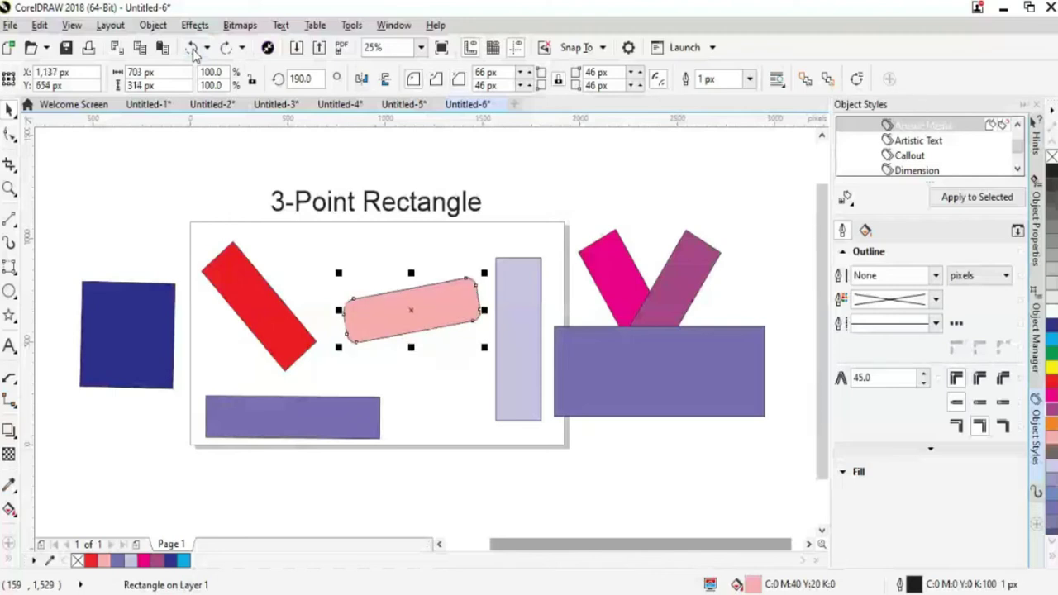
{"action": "left_click", "coordinate": [192, 49]}
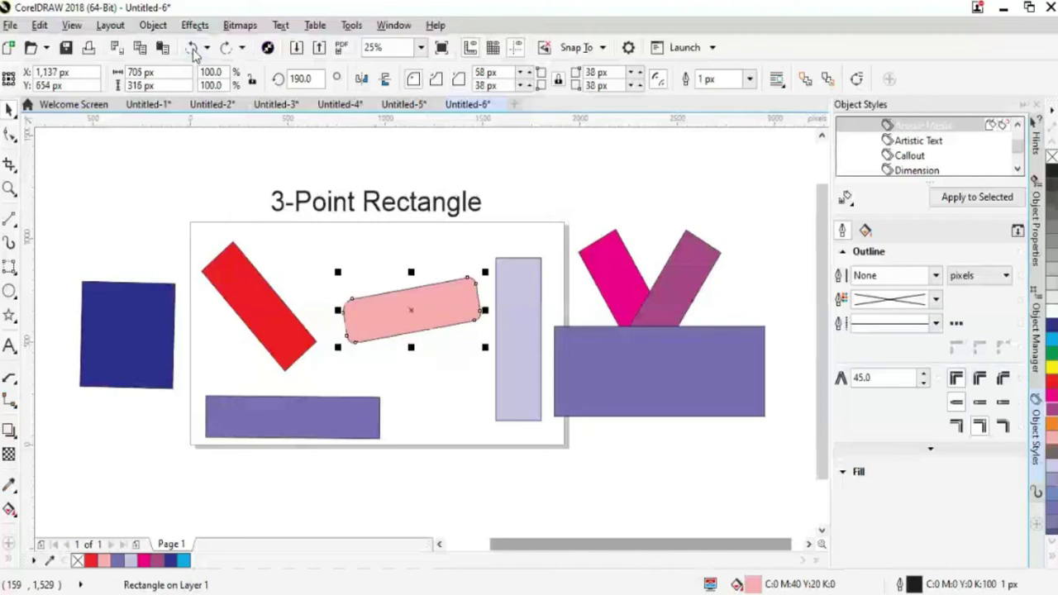
{"action": "left_click", "coordinate": [193, 50]}
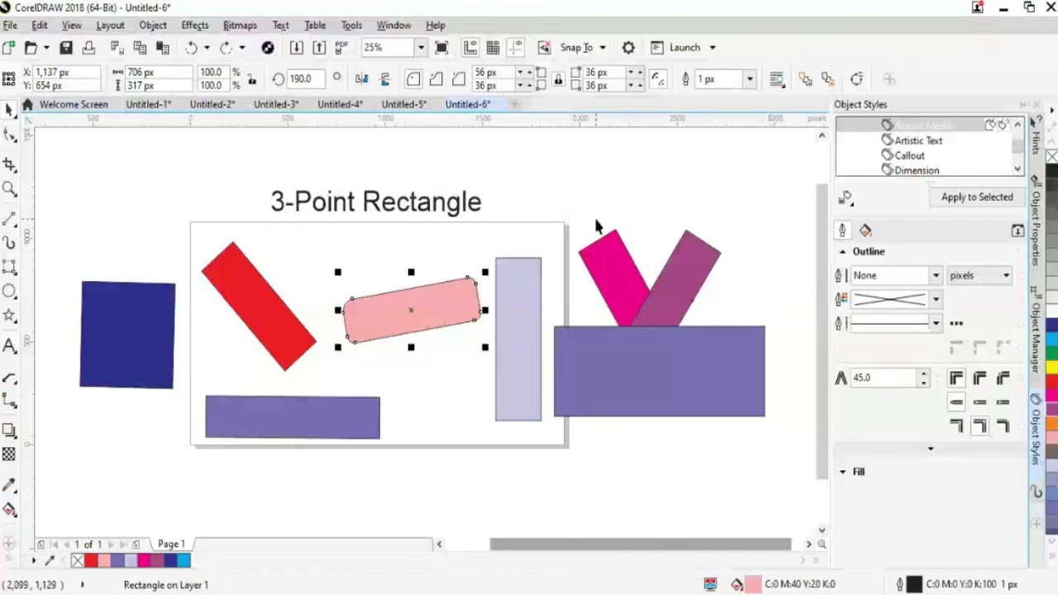
Review the pink rectangle's corner radius, rotation angle and size settings.
{"action": "left_click", "coordinate": [479, 73]}
{"action": "type", "text": "56"}
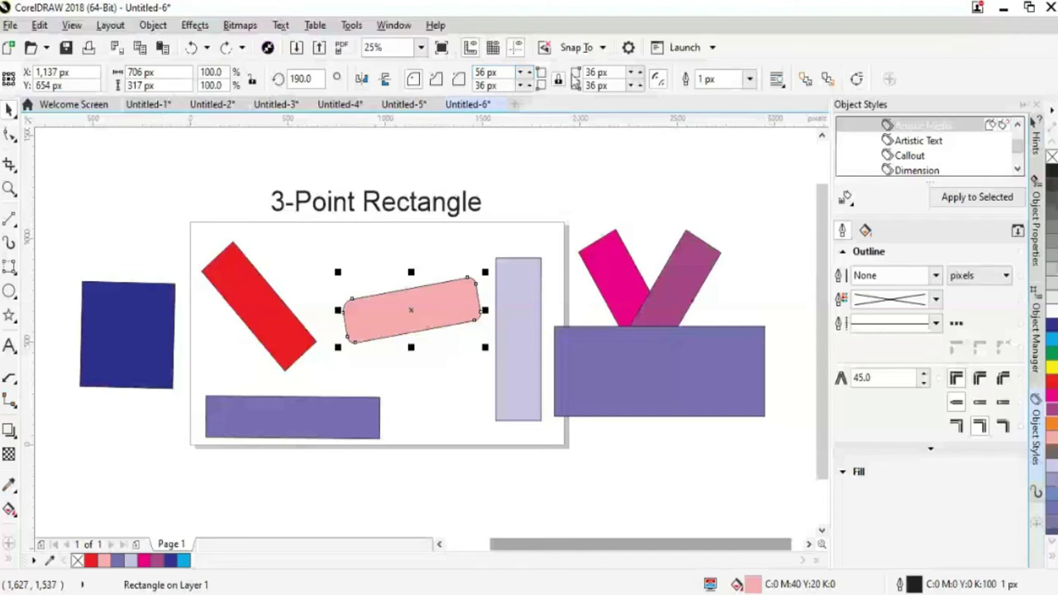
{"action": "left_click", "coordinate": [312, 79]}
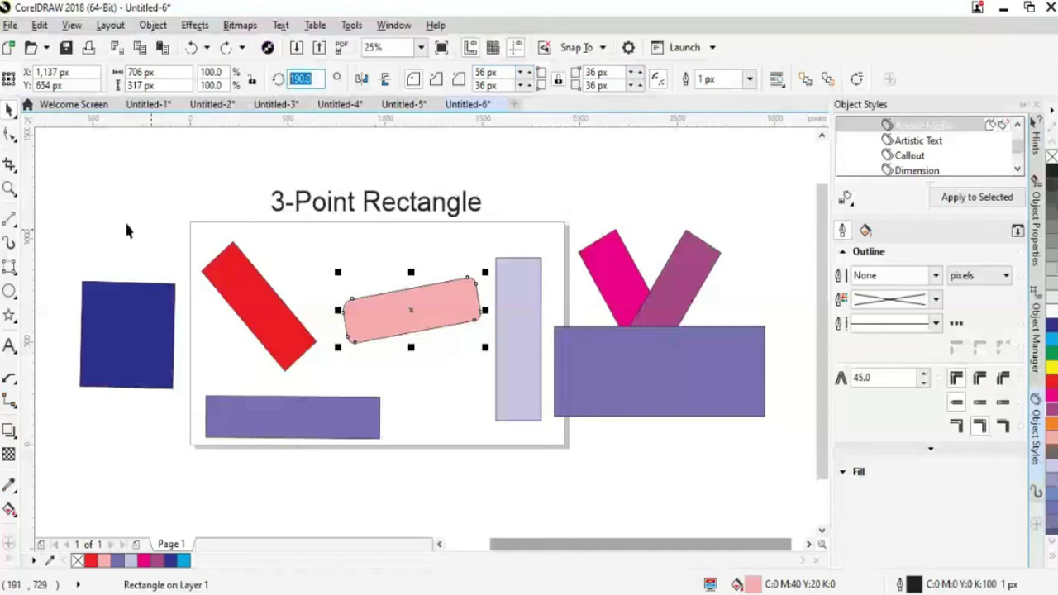
{"action": "left_click", "coordinate": [138, 73]}
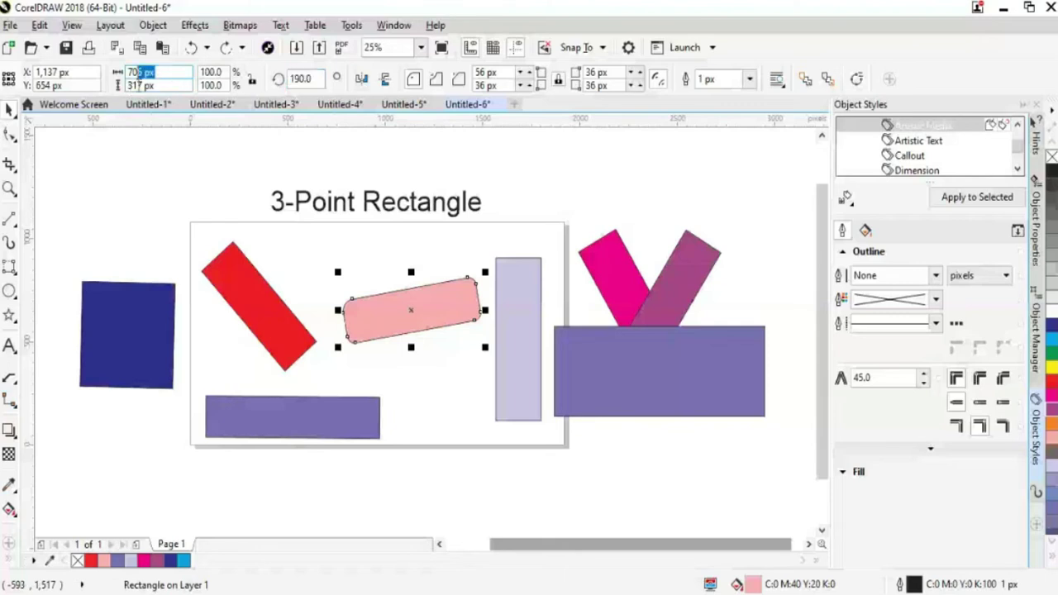
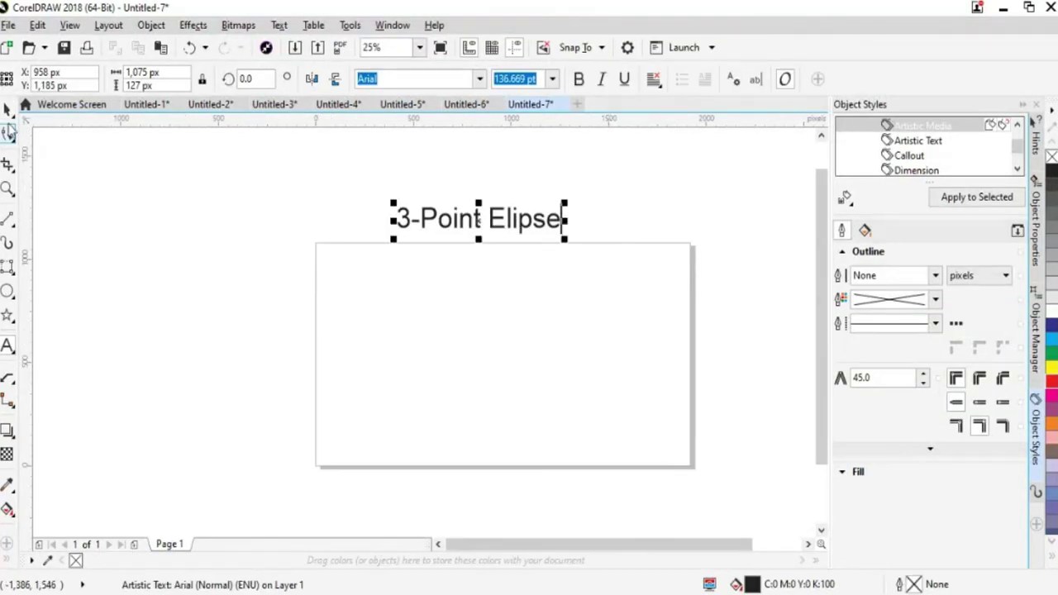
Move the "3-Point Elipse" title slightly so it sits centred above the page.
{"action": "left_click", "coordinate": [7, 109]}
{"action": "left_click", "coordinate": [606, 348]}
{"action": "mouse_move", "coordinate": [505, 224]}
{"action": "left_mouse_down"}
{"action": "mouse_move", "coordinate": [496, 220]}
{"action": "mouse_move", "coordinate": [505, 218]}
{"action": "left_mouse_up"}
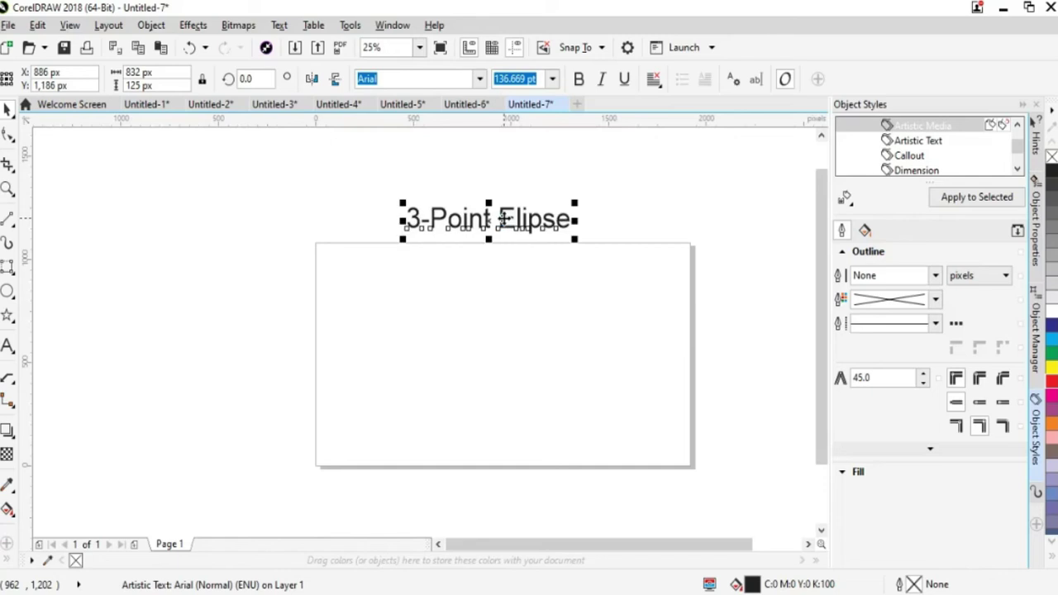
{"action": "left_click_drag", "start_coordinate": [559, 543], "coordinate": [582, 544]}
{"action": "left_click", "coordinate": [514, 379]}
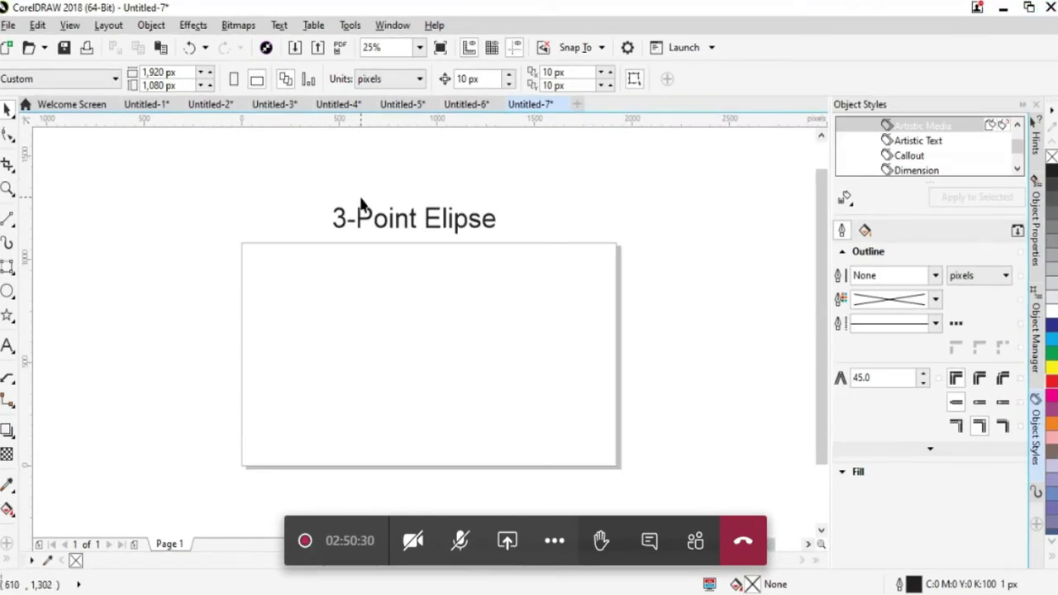
{"action": "left_click", "coordinate": [460, 229]}
{"action": "key", "text": "Right"}
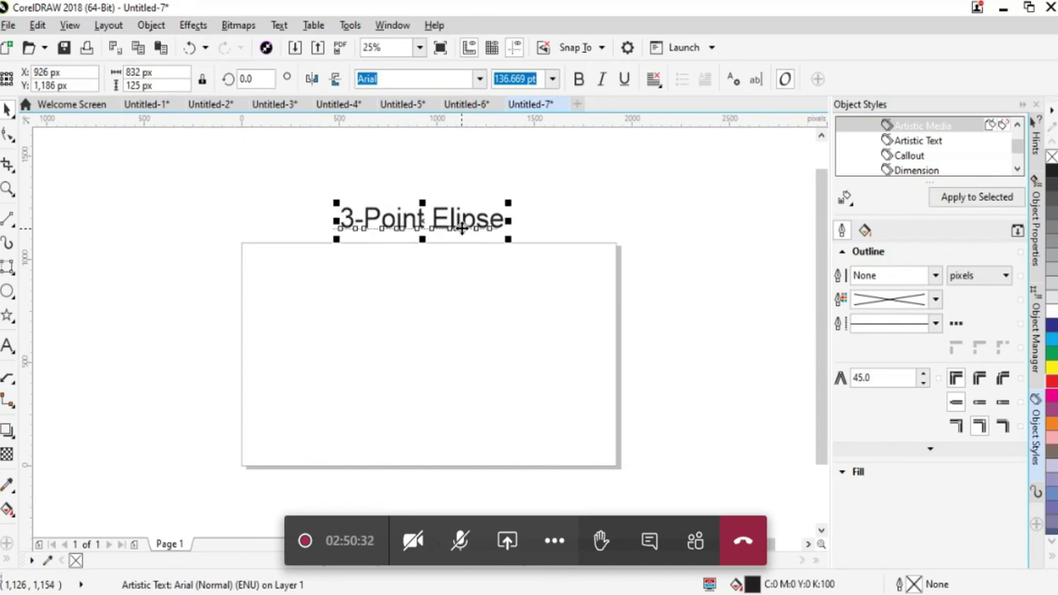
{"action": "left_click", "coordinate": [475, 388]}
Draw a circle about 724 px in diameter on the left half of the page with the Ellipse tool.
{"action": "left_click", "coordinate": [8, 295]}
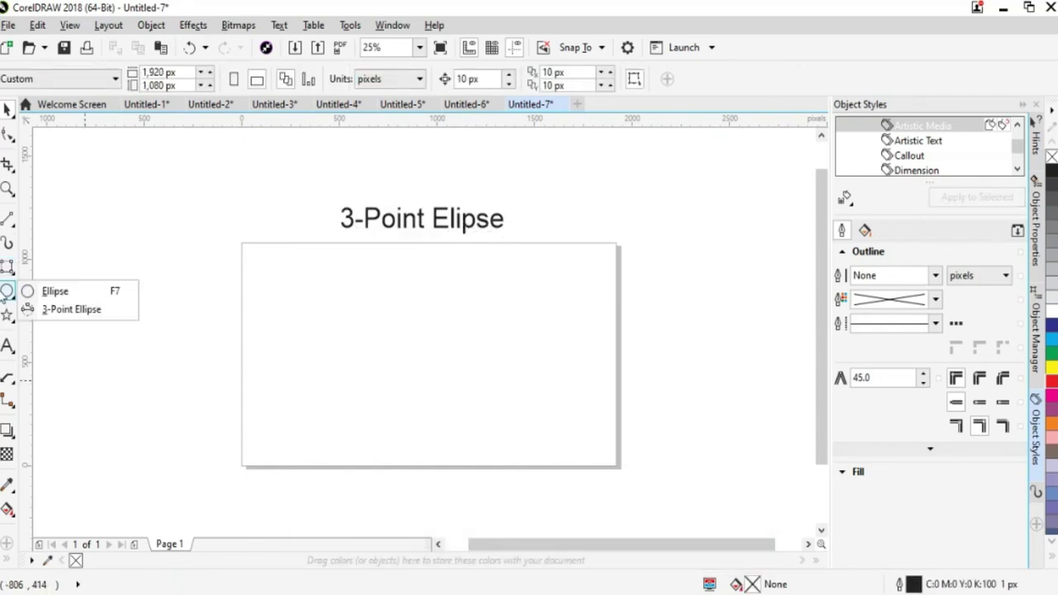
{"action": "left_click", "coordinate": [54, 291]}
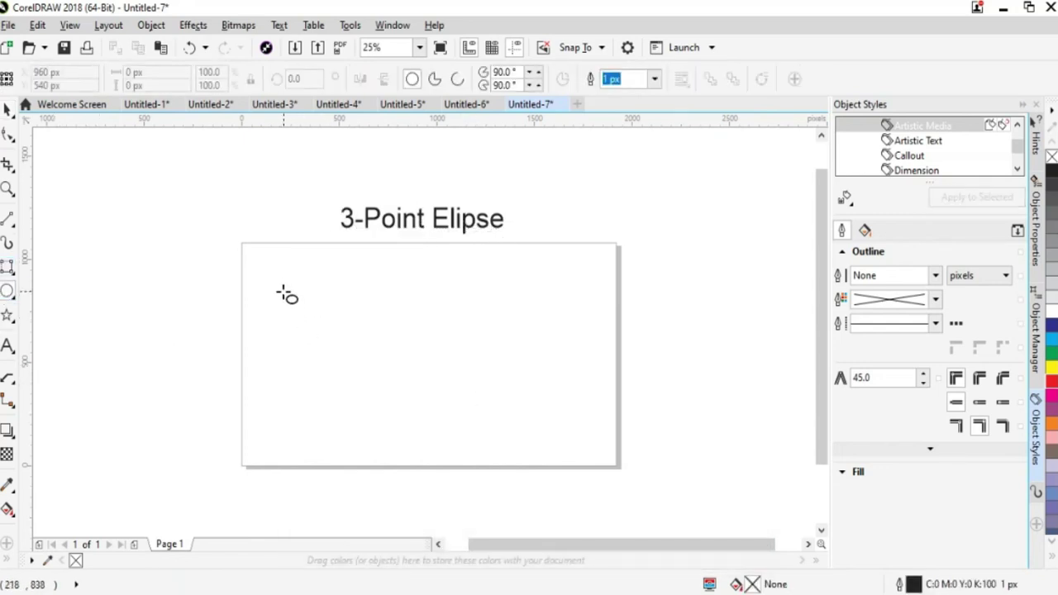
{"action": "left_click_drag", "start_coordinate": [273, 278], "coordinate": [401, 427]}
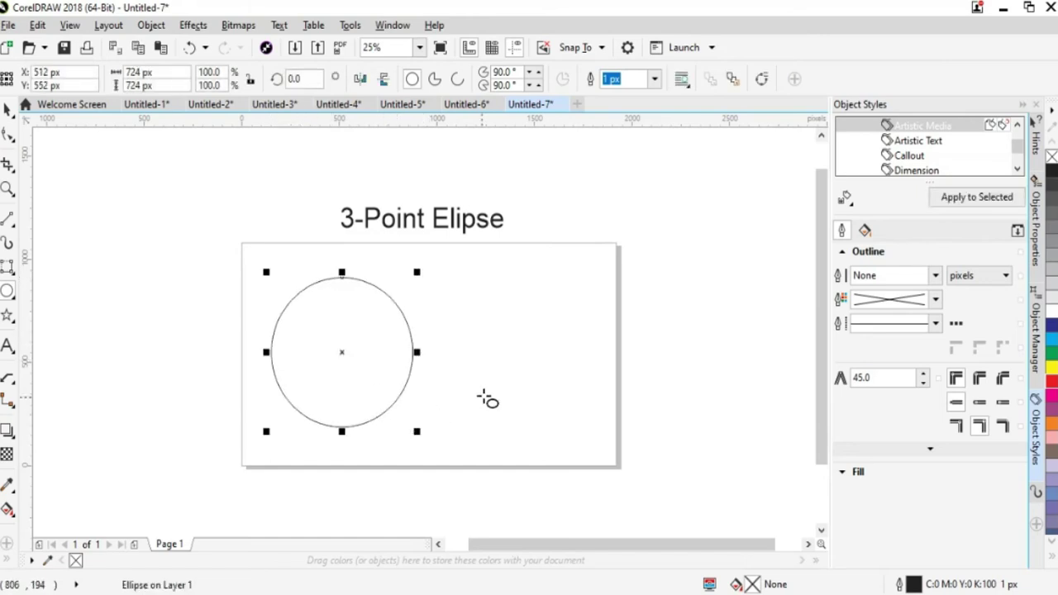
Draw a second ellipse about 768 by 744 px, place it beside the circle and narrow it to half its width.
{"action": "left_click_drag", "start_coordinate": [481, 285], "coordinate": [628, 433]}
{"action": "left_click", "coordinate": [8, 109]}
{"action": "left_click_drag", "start_coordinate": [553, 360], "coordinate": [505, 356]}
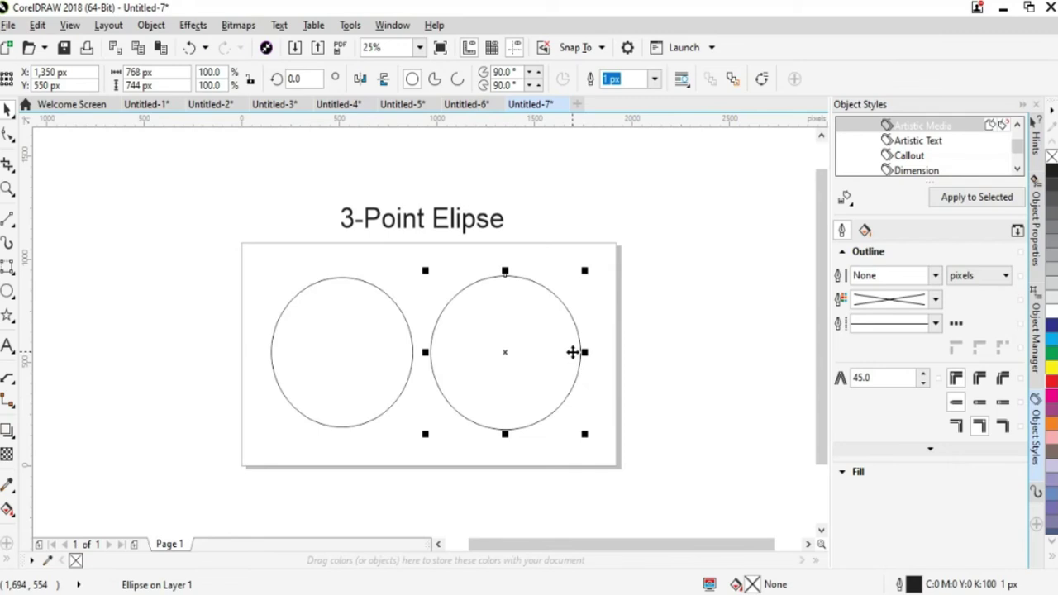
{"action": "left_click_drag", "start_coordinate": [583, 352], "coordinate": [509, 352]}
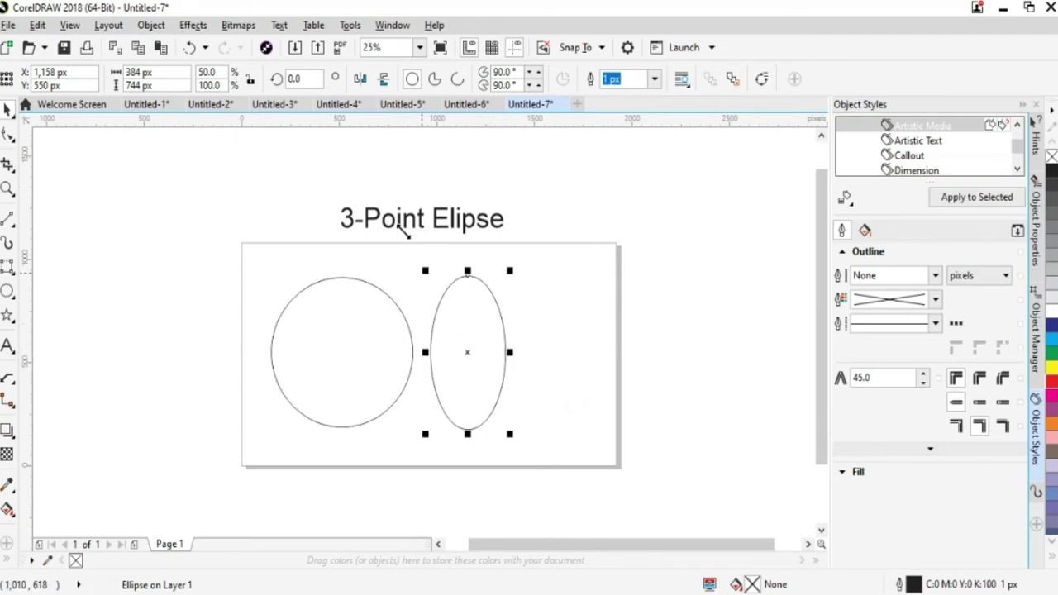
Rotate the narrow ellipse to 18 degrees, and turn it further freehand to about 63 degrees.
{"action": "left_click", "coordinate": [308, 81]}
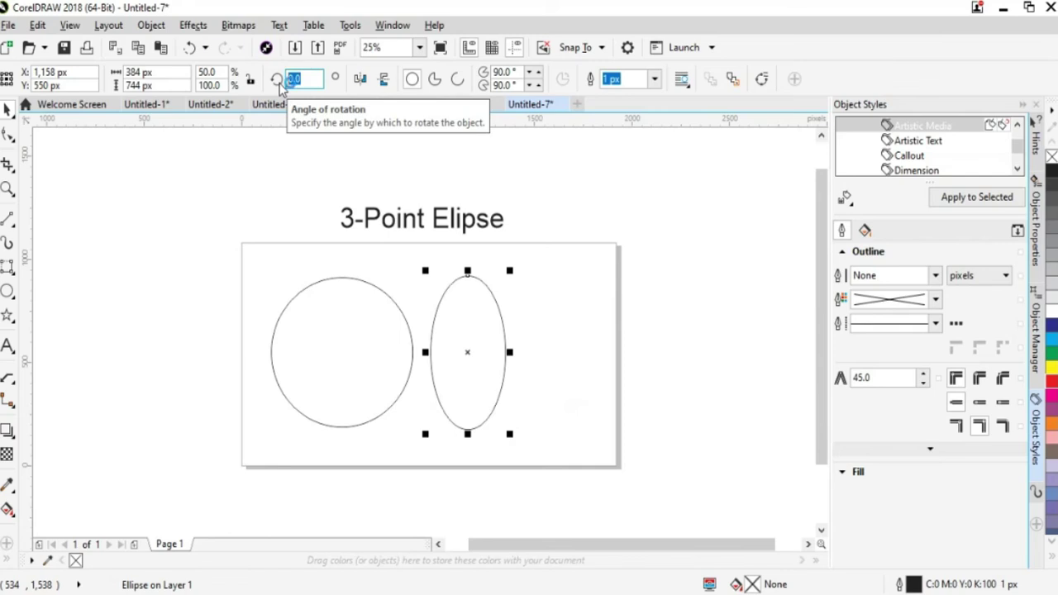
{"action": "type", "text": "18"}
{"action": "key", "text": "Return"}
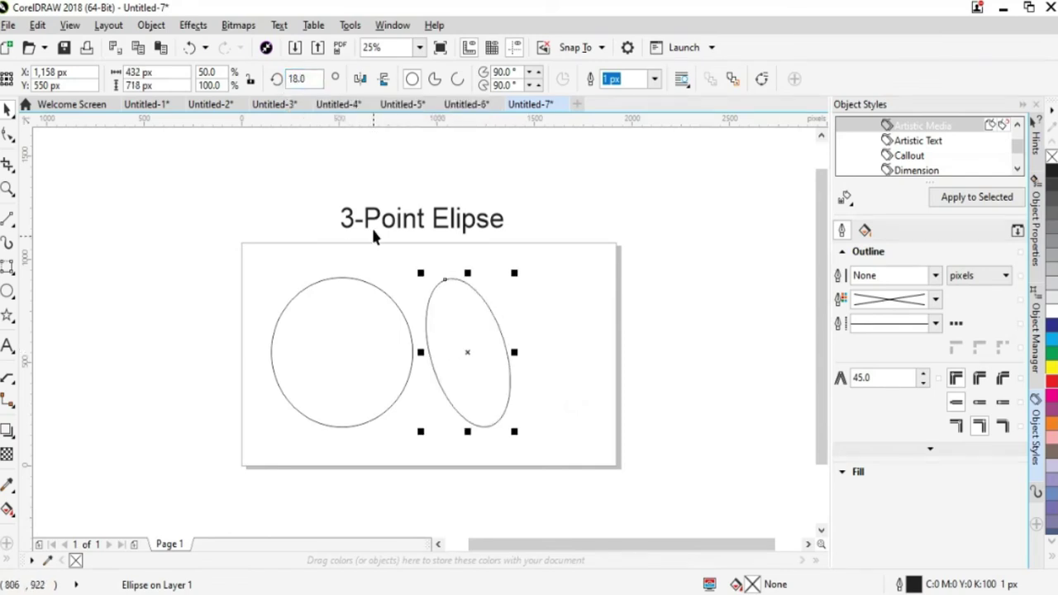
{"action": "left_click", "coordinate": [468, 356]}
{"action": "left_click_drag", "start_coordinate": [515, 435], "coordinate": [552, 387]}
{"action": "left_click", "coordinate": [477, 354]}
{"action": "left_click", "coordinate": [477, 355]}
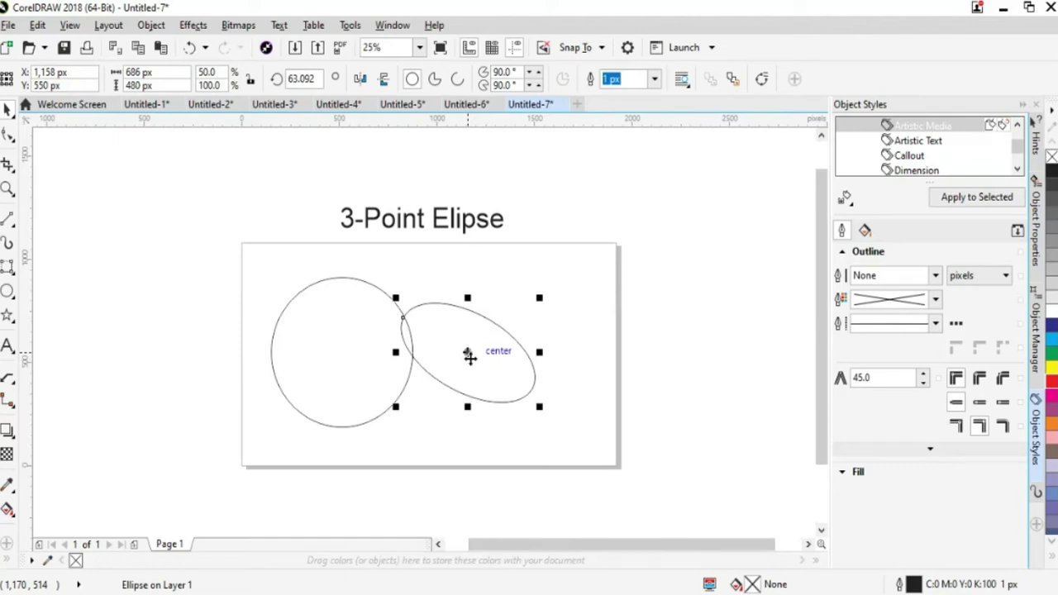
Move the circle off the page to its left and delete the tilted ellipse.
{"action": "left_click_drag", "start_coordinate": [345, 428], "coordinate": [164, 416]}
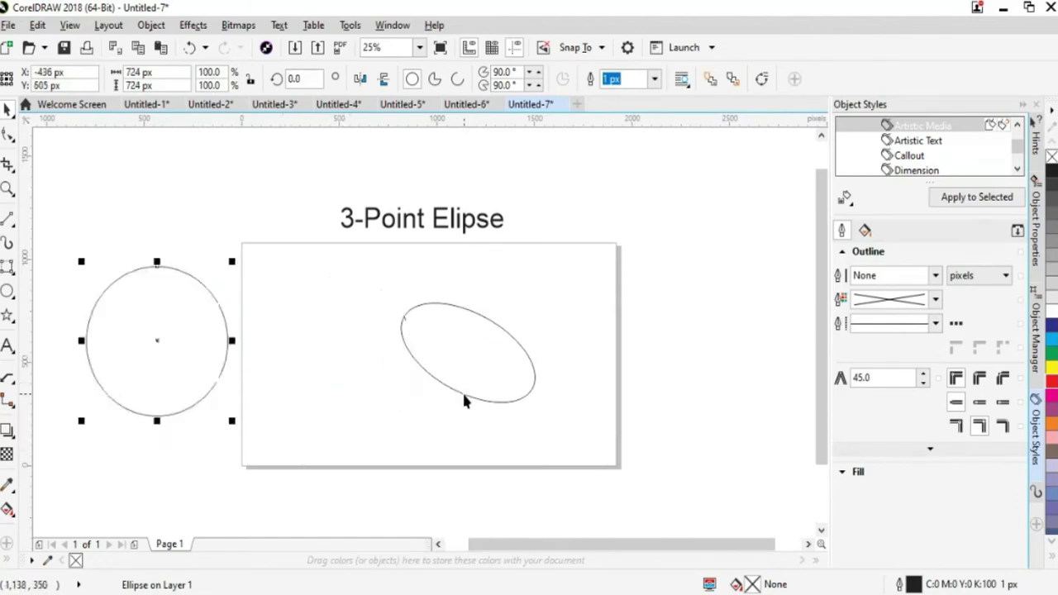
{"action": "left_click", "coordinate": [464, 394]}
{"action": "key", "text": "Delete"}
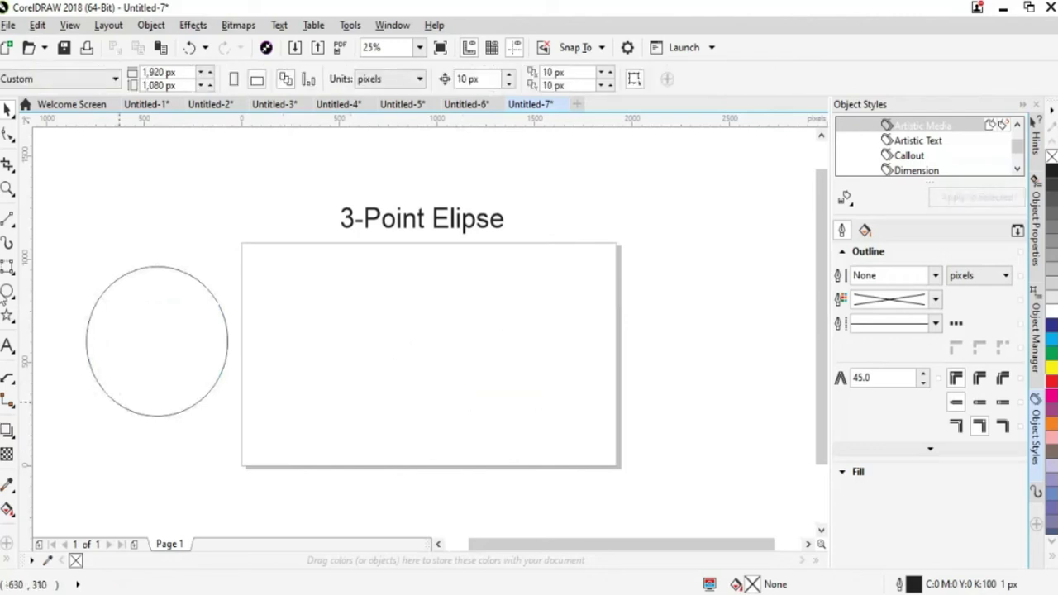
Draw a 3-point ellipse about 811 by 812 px along a diagonal axis and move it over the page's left edge.
{"action": "left_click", "coordinate": [8, 302]}
{"action": "left_click", "coordinate": [58, 309]}
{"action": "left_click", "coordinate": [7, 294]}
{"action": "left_click", "coordinate": [58, 310]}
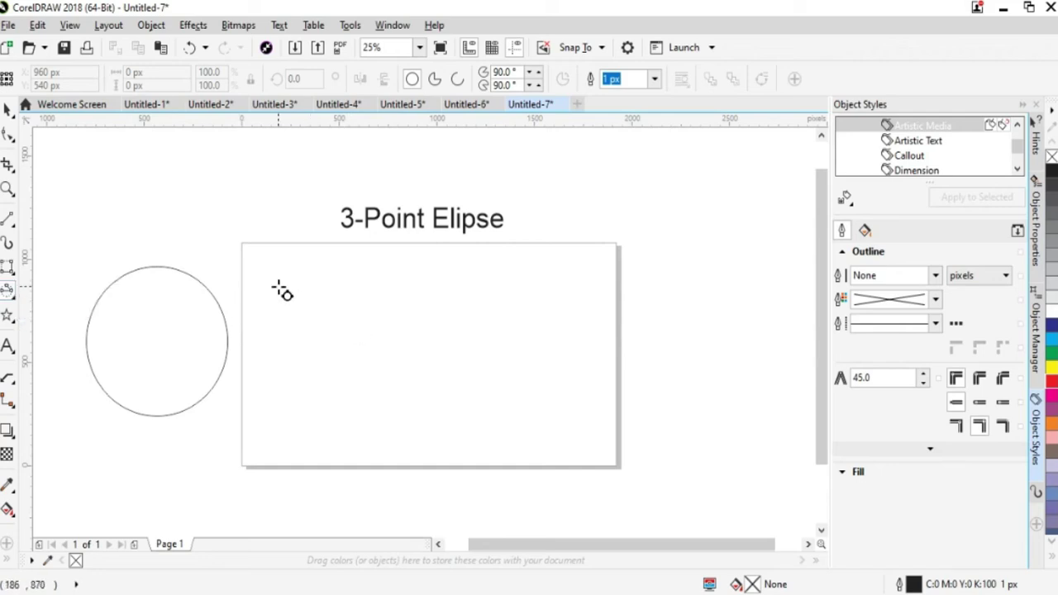
{"action": "left_click_drag", "start_coordinate": [284, 288], "coordinate": [400, 407]}
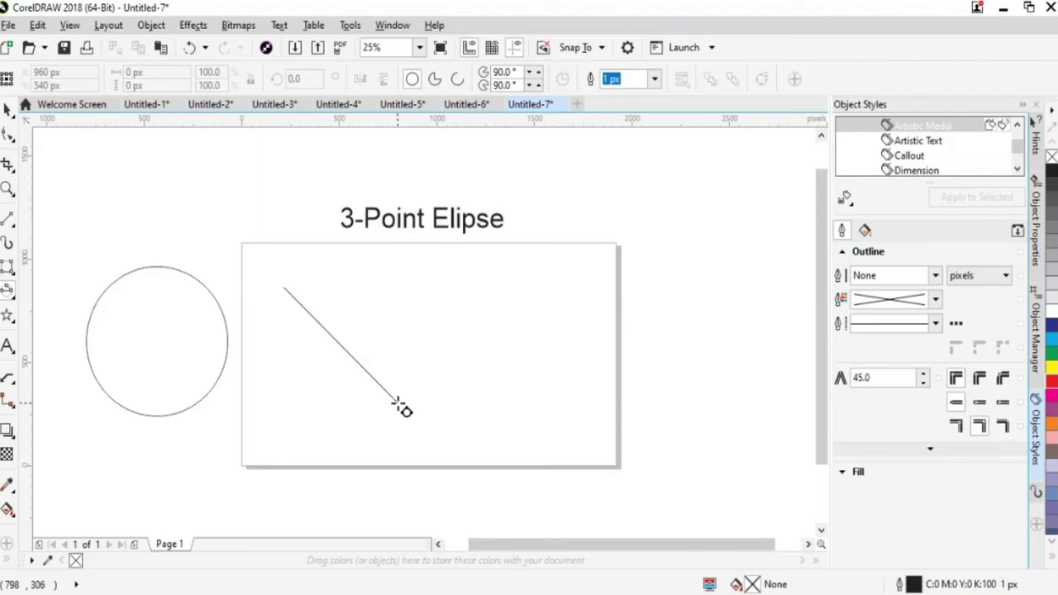
{"action": "left_click_drag", "start_coordinate": [399, 404], "coordinate": [397, 406]}
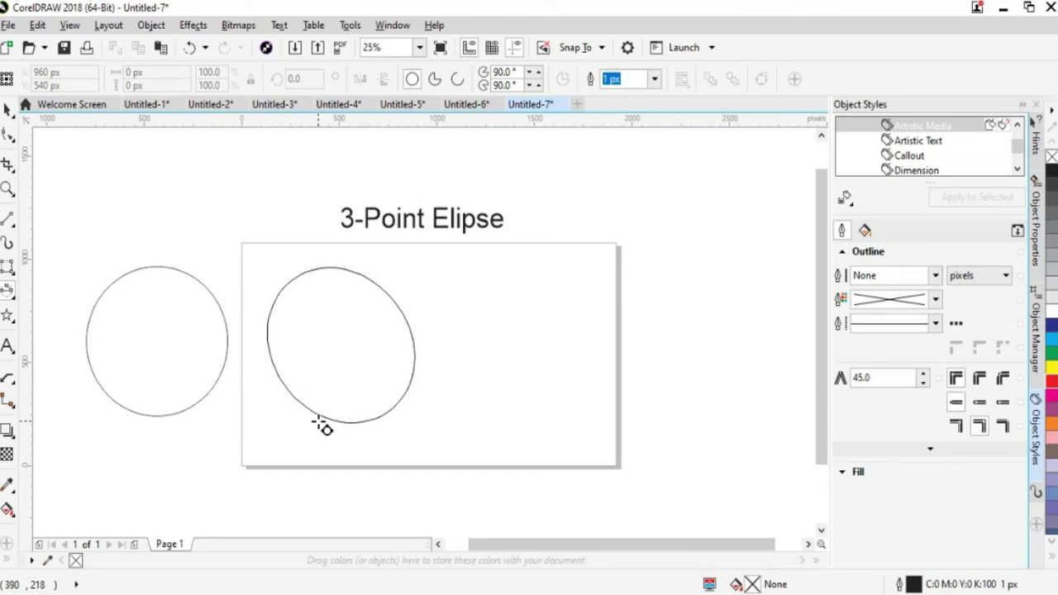
{"action": "left_click", "coordinate": [304, 422]}
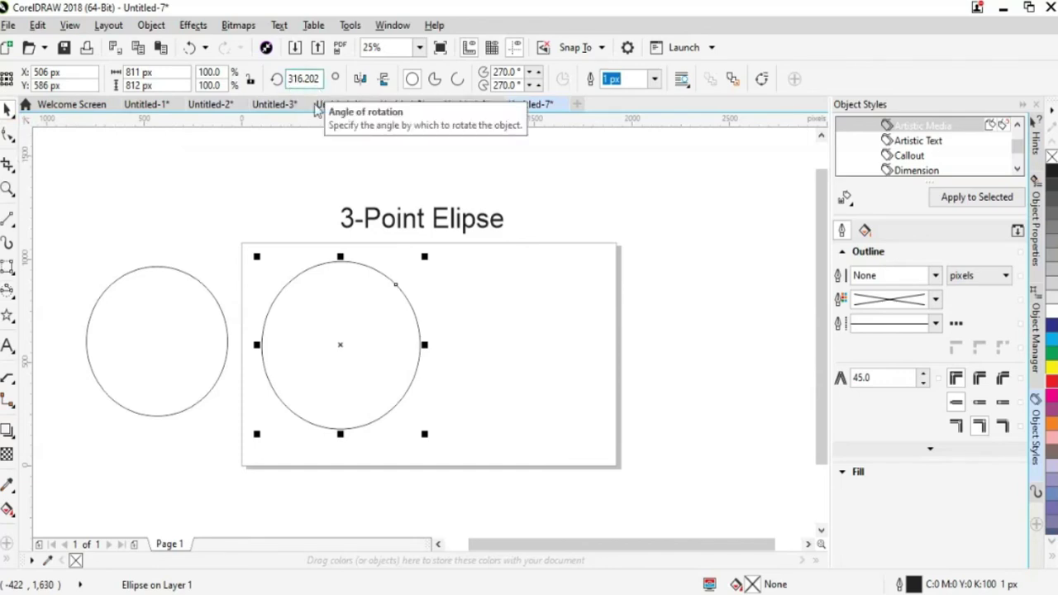
{"action": "left_click_drag", "start_coordinate": [340, 344], "coordinate": [289, 346]}
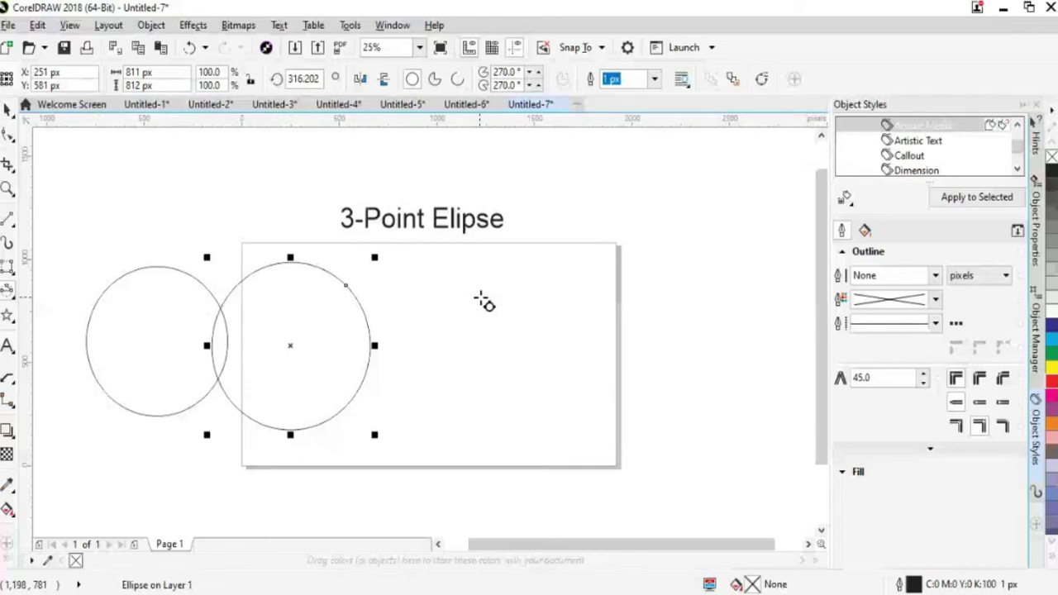
Draw a narrow slanted 3-point ellipse about 576 by 664 px and move it to overlap the large ellipse's right side.
{"action": "left_click_drag", "start_coordinate": [583, 279], "coordinate": [488, 408]}
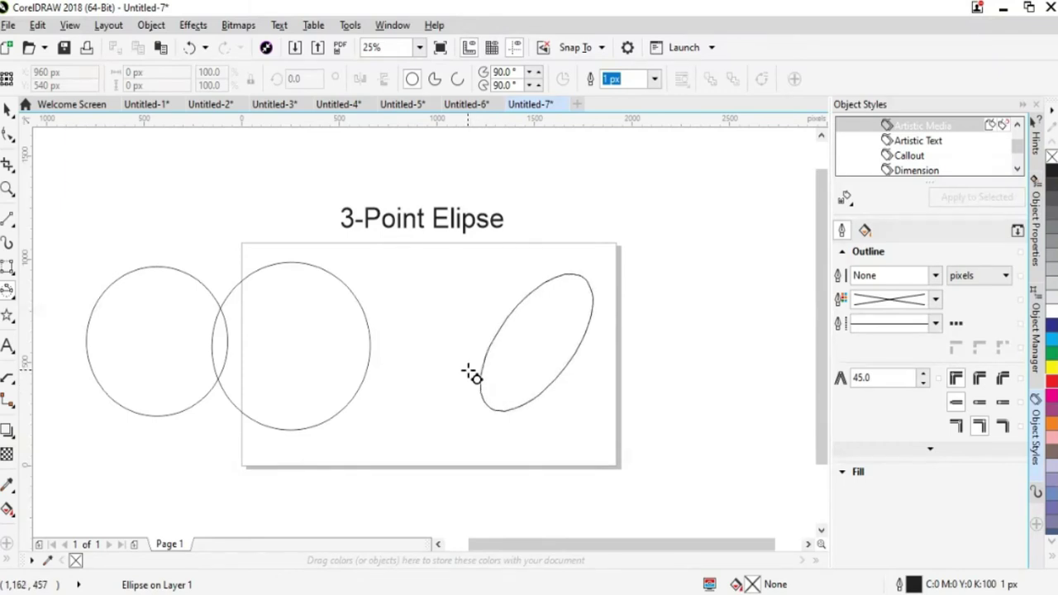
{"action": "left_click", "coordinate": [467, 371]}
{"action": "left_click_drag", "start_coordinate": [536, 342], "coordinate": [383, 345]}
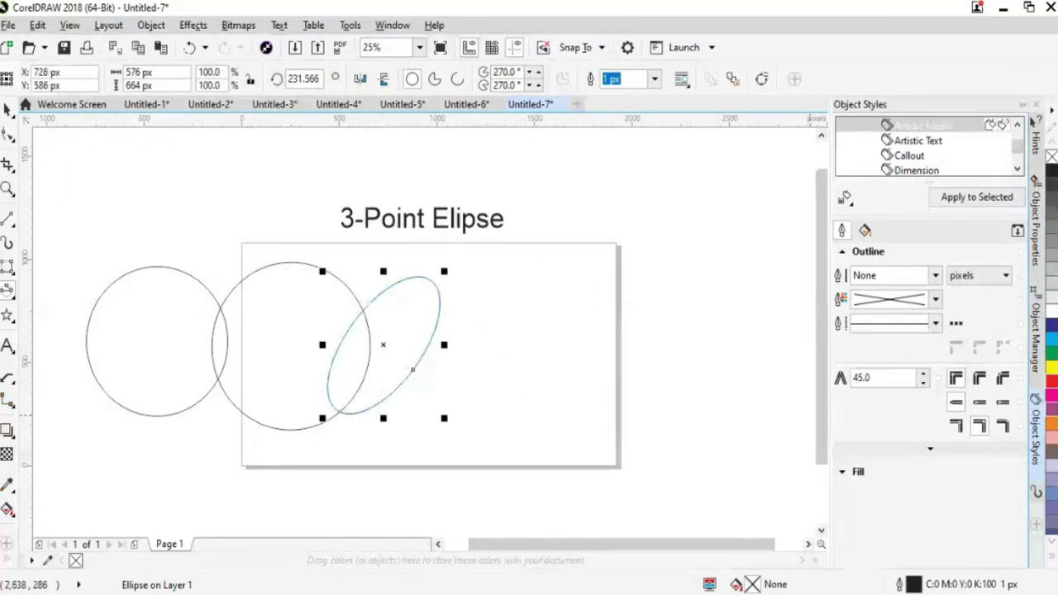
Fill the narrow slanted ellipse with purple and the large round ellipse with pink.
{"action": "left_click", "coordinate": [1054, 411]}
{"action": "left_click", "coordinate": [283, 342]}
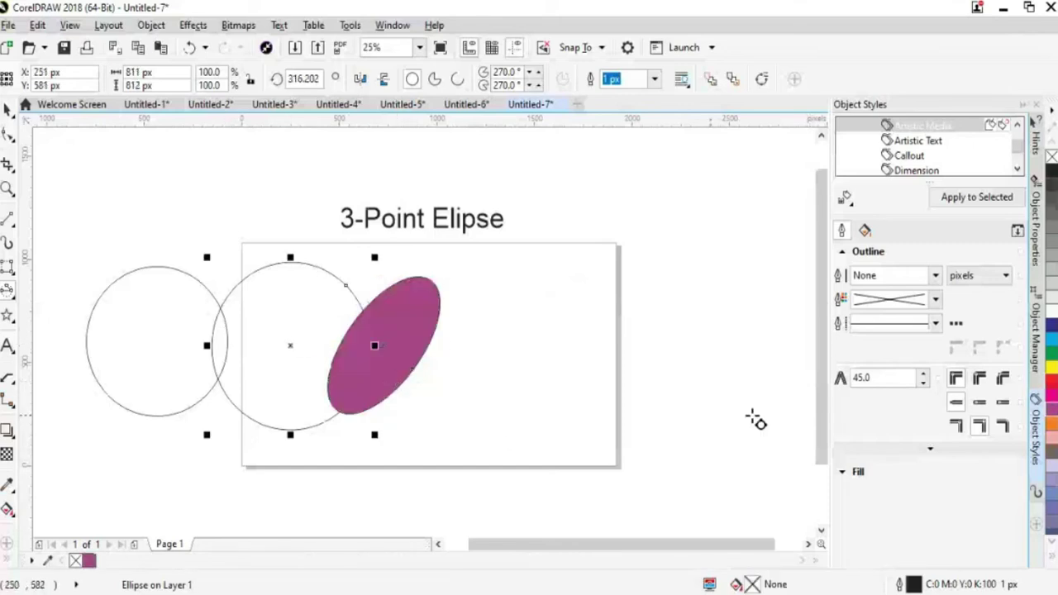
{"action": "left_click", "coordinate": [1053, 438]}
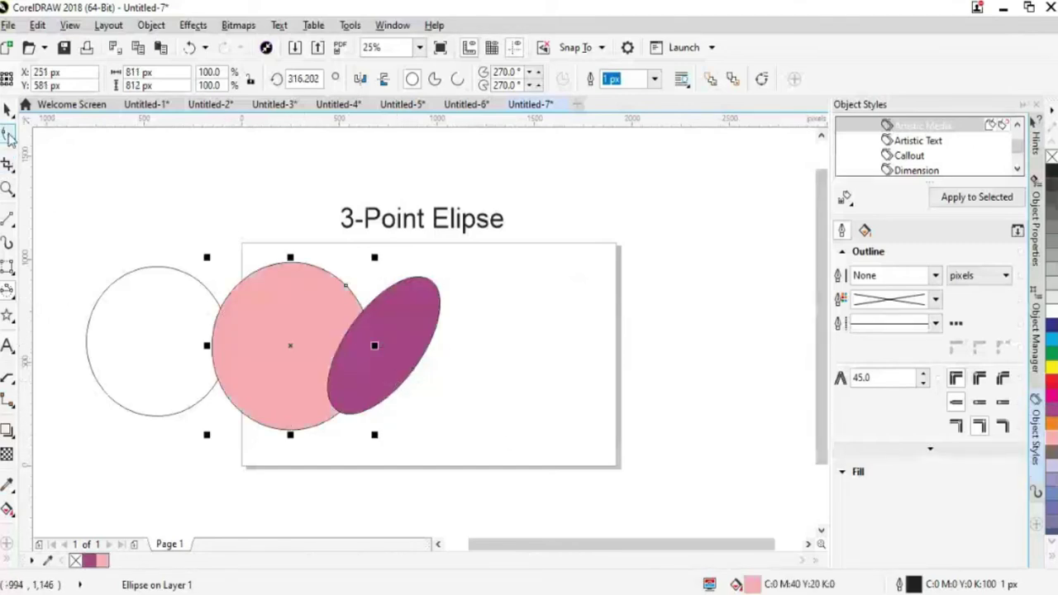
Move the unfilled circle up and left, clear of the pink ellipse, and deselect it.
{"action": "left_click", "coordinate": [180, 351]}
{"action": "left_click_drag", "start_coordinate": [171, 352], "coordinate": [103, 256]}
{"action": "left_click", "coordinate": [488, 396]}
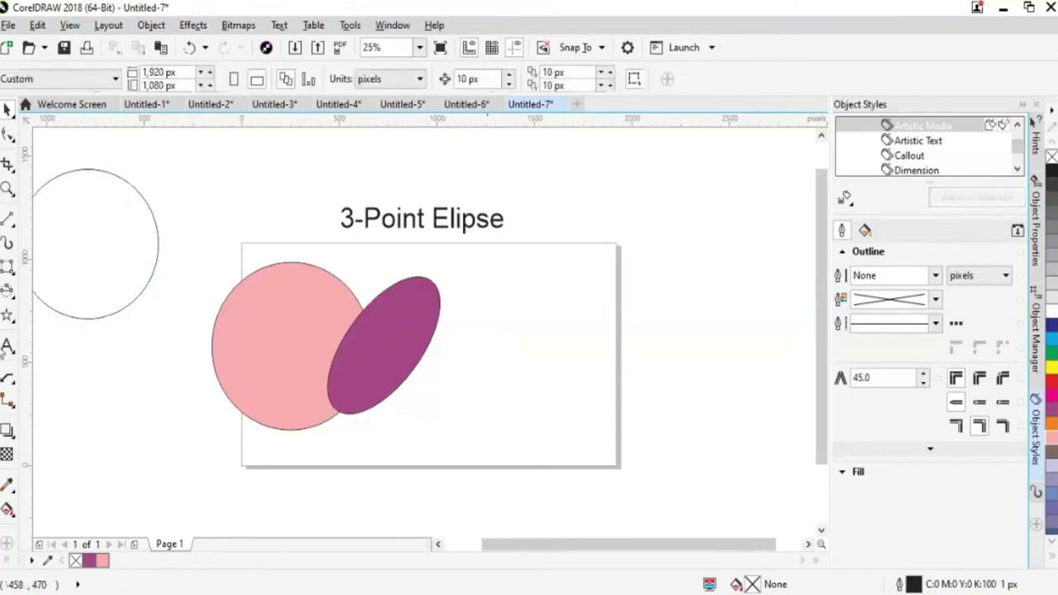
Draw a slanted 3-point ellipse about 1,002 by 828 px across the pink and purple ellipses and fill it with blue.
{"action": "key", "text": "F7"}
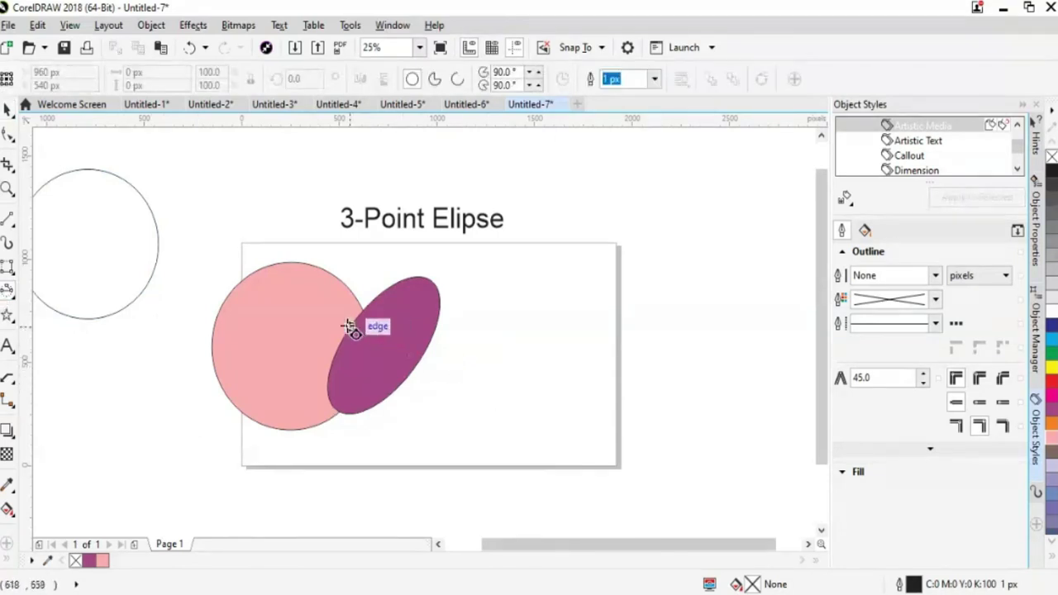
{"action": "left_click_drag", "start_coordinate": [294, 316], "coordinate": [479, 445]}
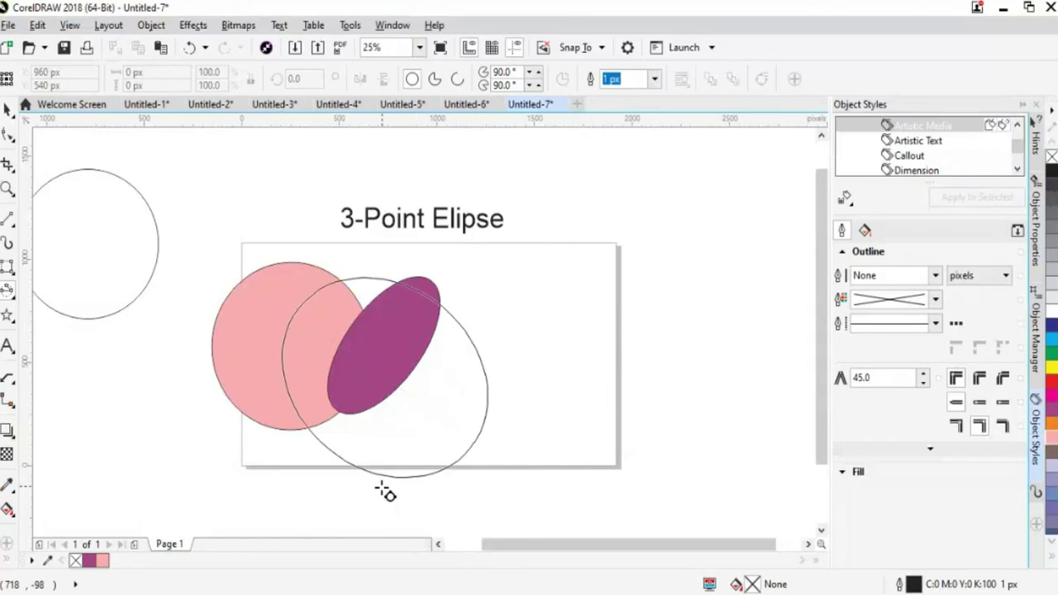
{"action": "left_click", "coordinate": [399, 471]}
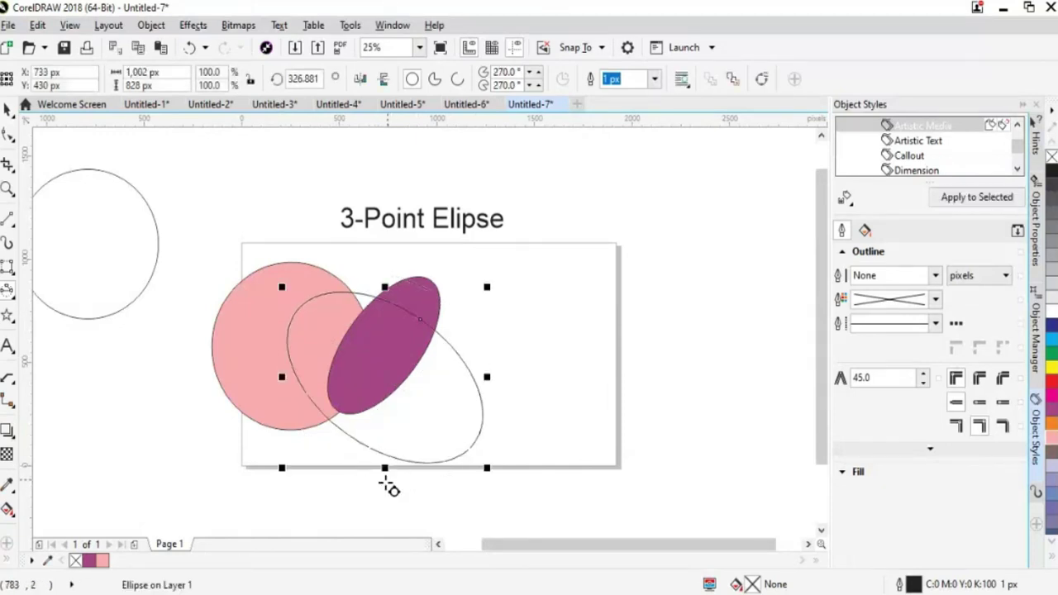
{"action": "left_click", "coordinate": [1052, 500]}
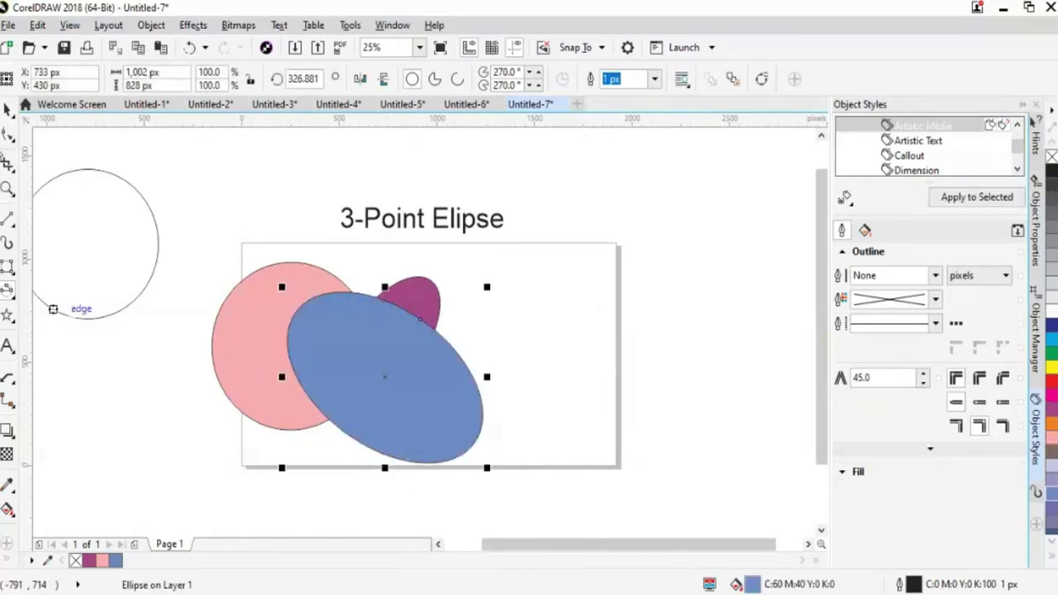
{"action": "left_click", "coordinate": [635, 411]}
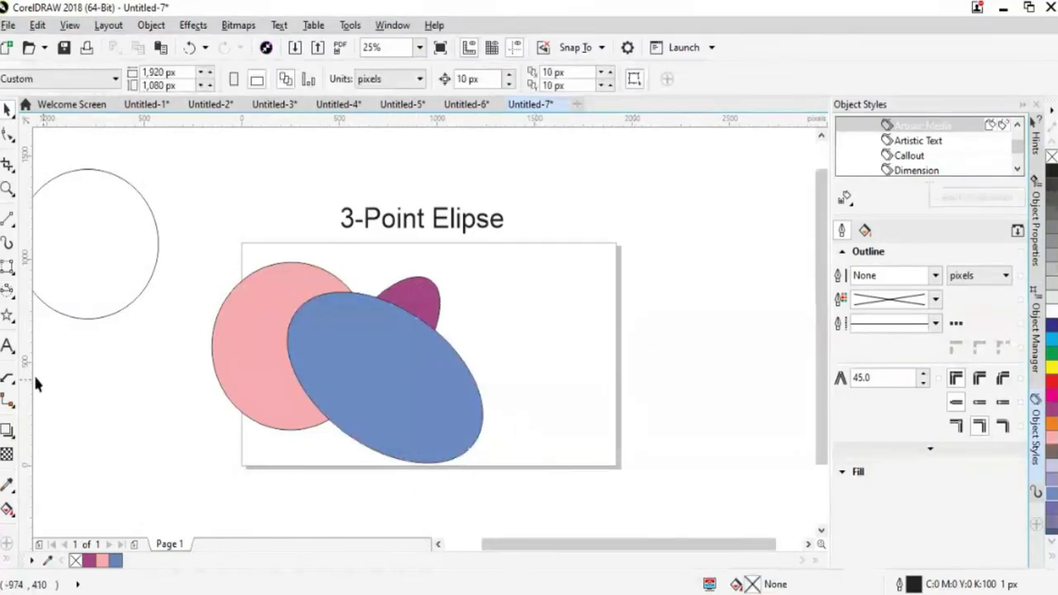
Draw a nearly round 3-point ellipse about 845 by 847 px overlapping the blue ellipse's right side and fill it with violet.
{"action": "left_click", "coordinate": [10, 296]}
{"action": "left_click", "coordinate": [66, 309]}
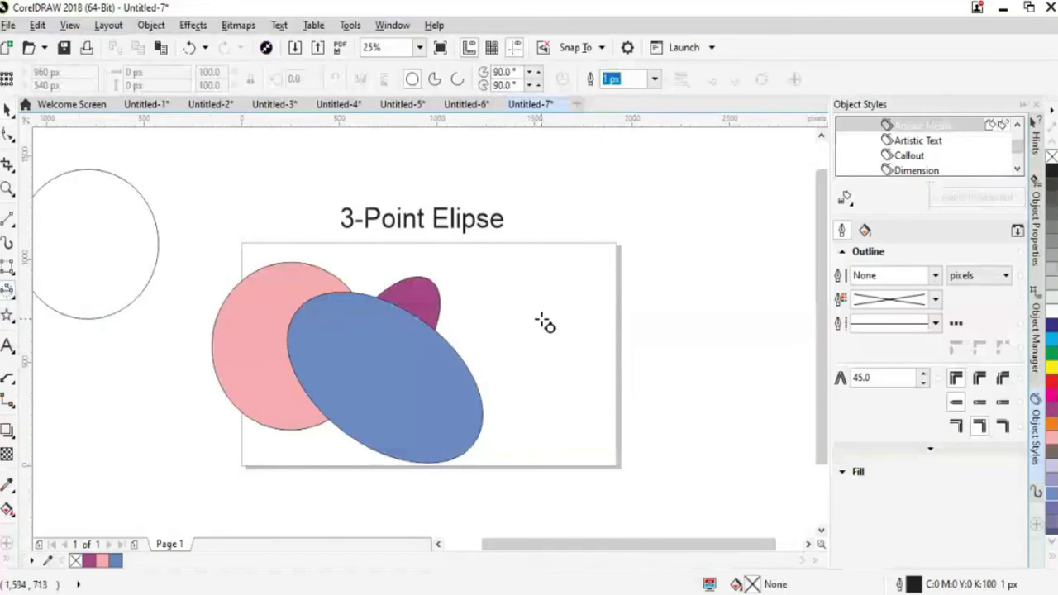
{"action": "left_click_drag", "start_coordinate": [544, 415], "coordinate": [438, 308]}
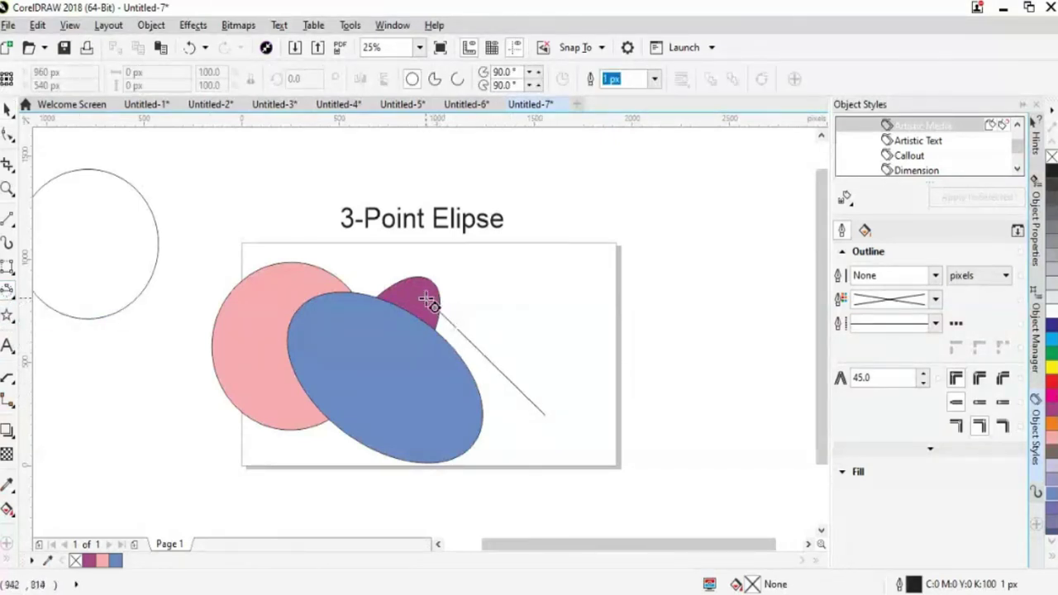
{"action": "left_click", "coordinate": [376, 372]}
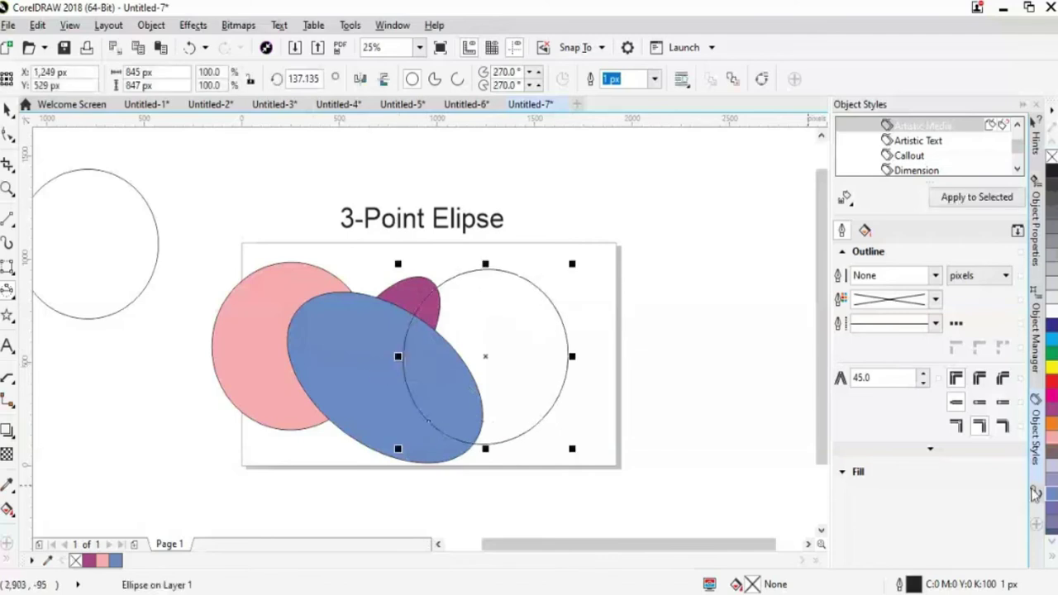
{"action": "left_click", "coordinate": [1051, 519]}
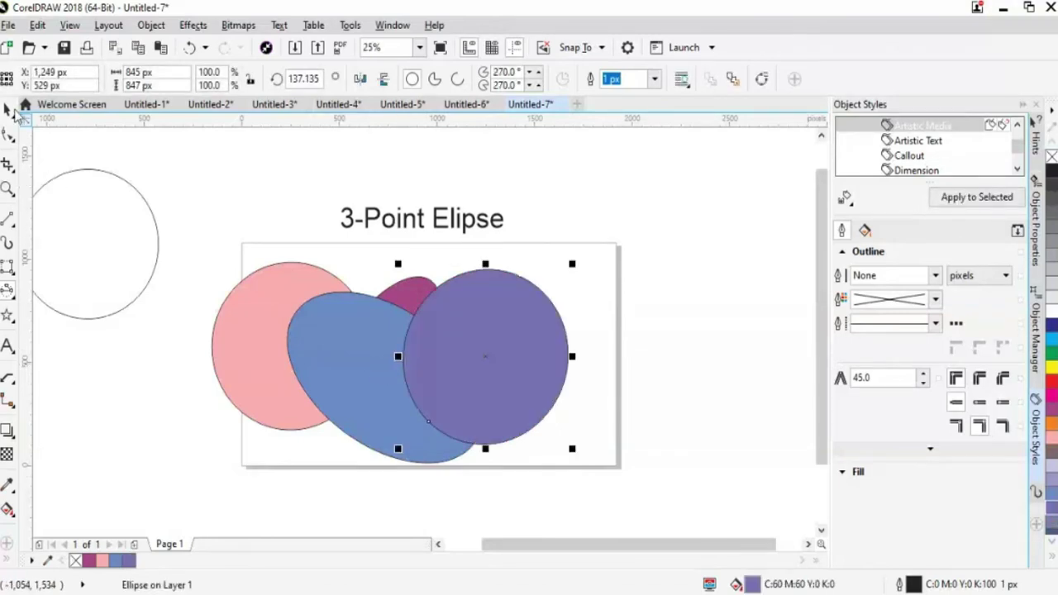
{"action": "scroll", "coordinate": [815, 446], "scroll_direction": "down", "scroll_amount": 1}
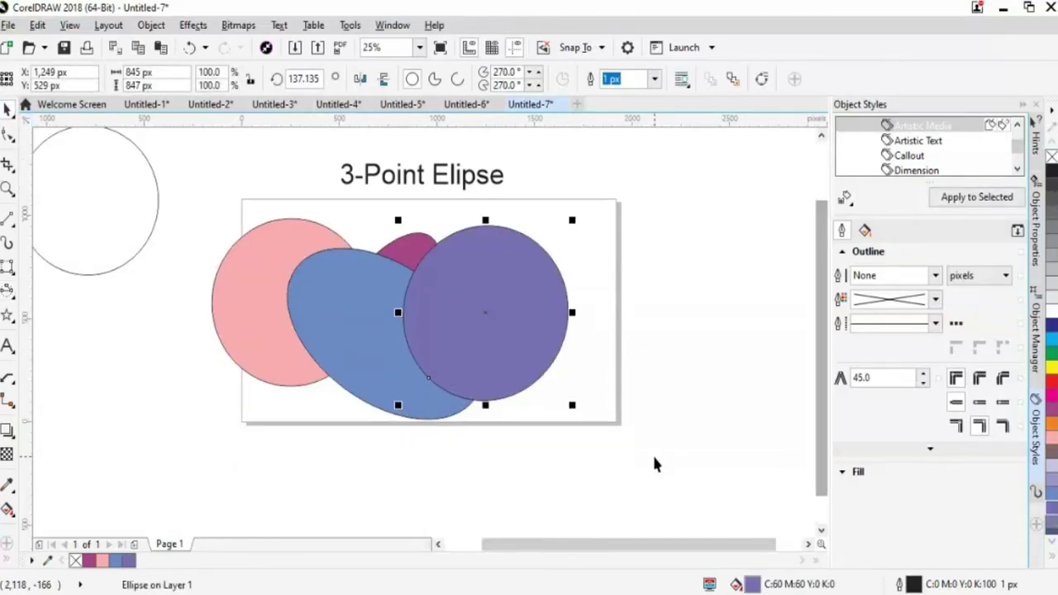
{"action": "left_click", "coordinate": [577, 454]}
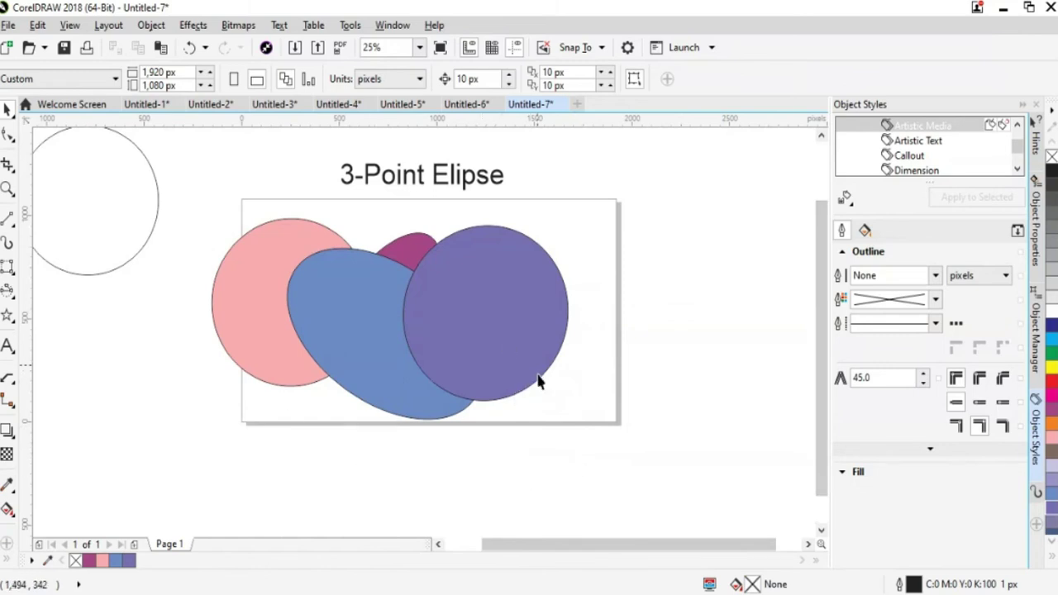
Draw a narrow slanted 3-point ellipse about 578 by 901 px between the blue and violet ellipses and fill it with red.
{"action": "left_click", "coordinate": [7, 292]}
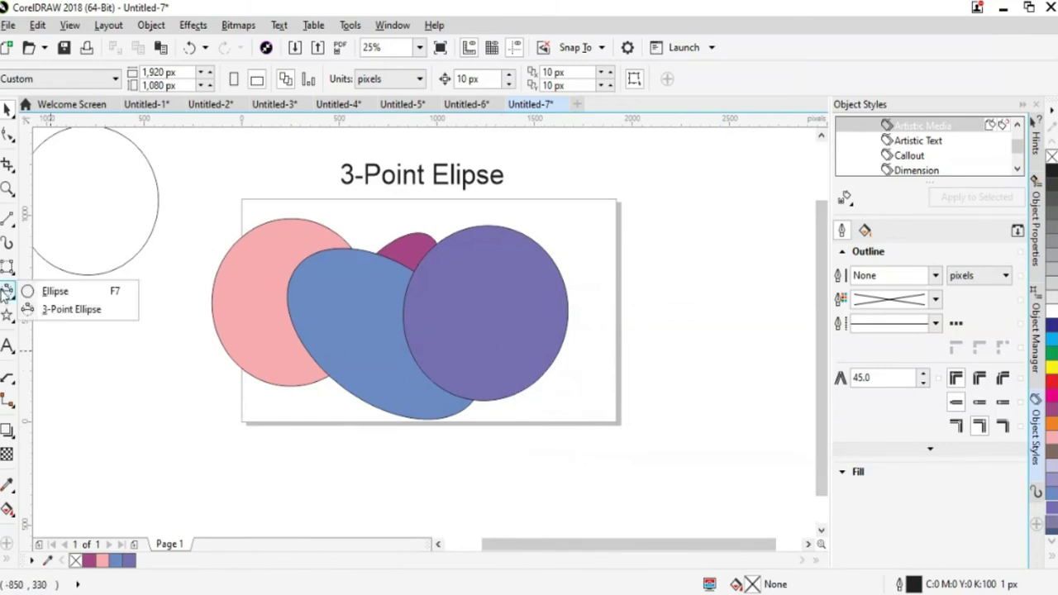
{"action": "left_click", "coordinate": [41, 312]}
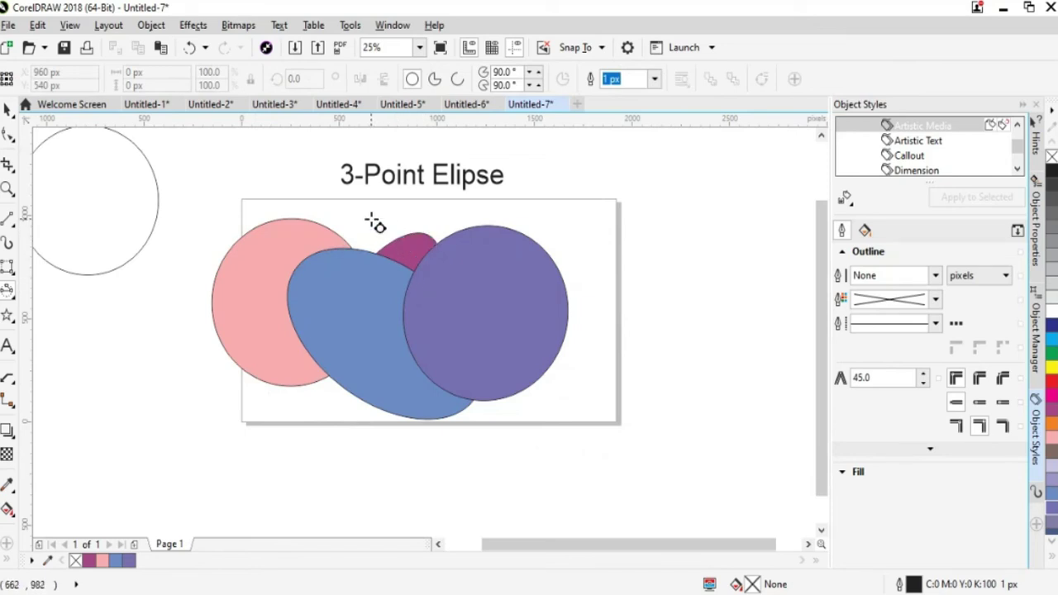
{"action": "left_click_drag", "start_coordinate": [373, 217], "coordinate": [472, 401]}
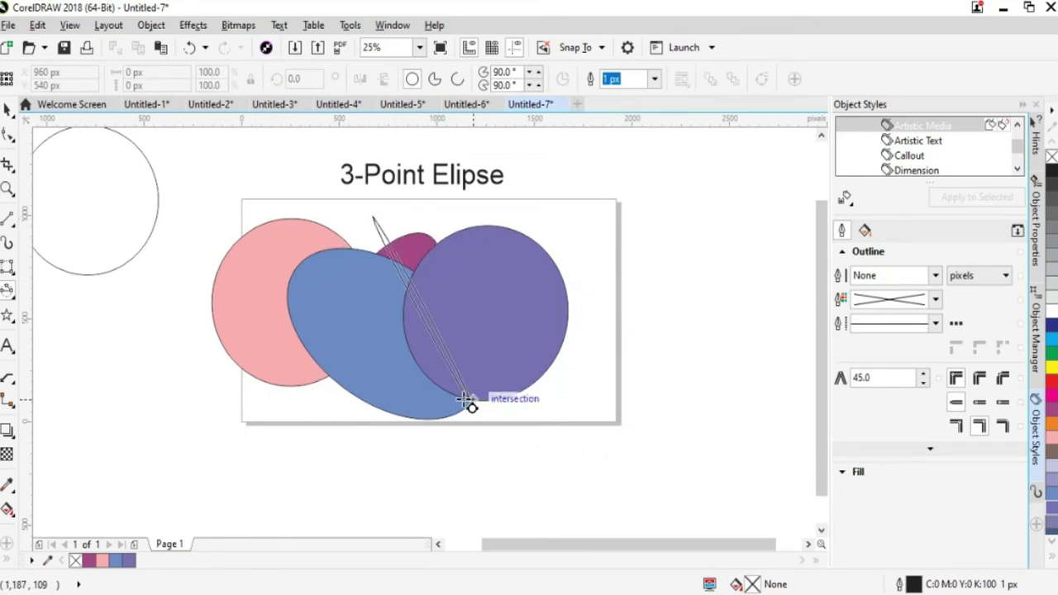
{"action": "left_click", "coordinate": [436, 405]}
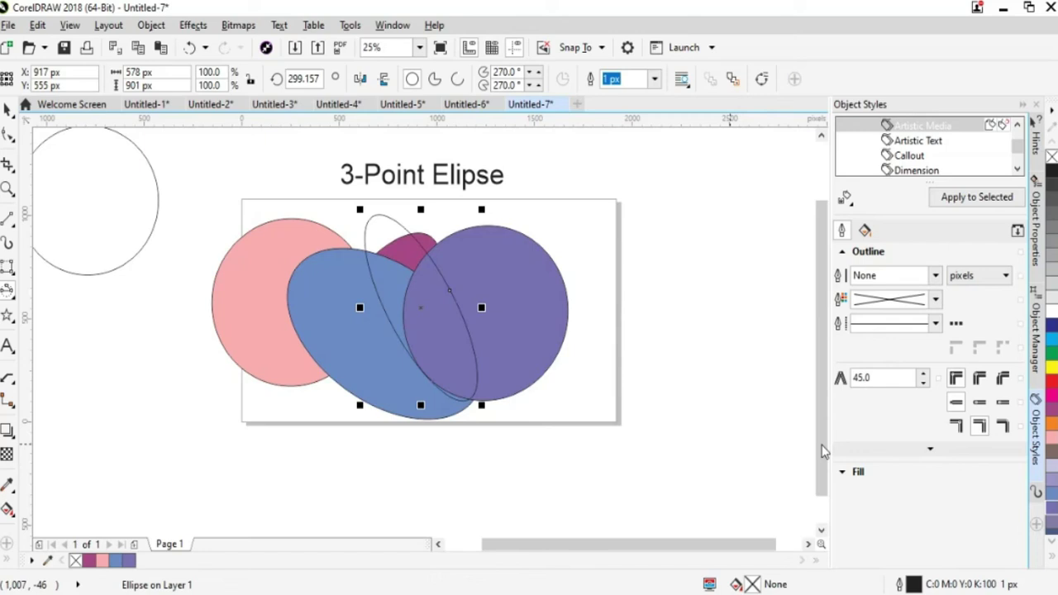
{"action": "left_click", "coordinate": [1052, 409]}
{"action": "left_click", "coordinate": [1052, 383]}
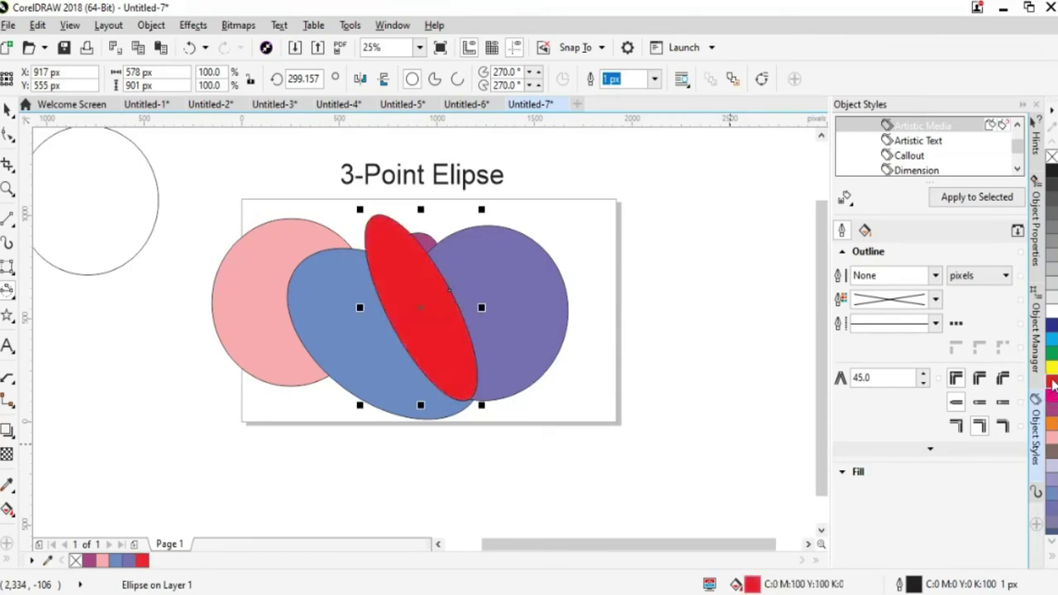
Move the red ellipse slightly down and right, and shift the round violet ellipse slightly to the right.
{"action": "left_click_drag", "start_coordinate": [449, 366], "coordinate": [456, 390]}
{"action": "left_click", "coordinate": [527, 433]}
{"action": "left_click", "coordinate": [451, 371]}
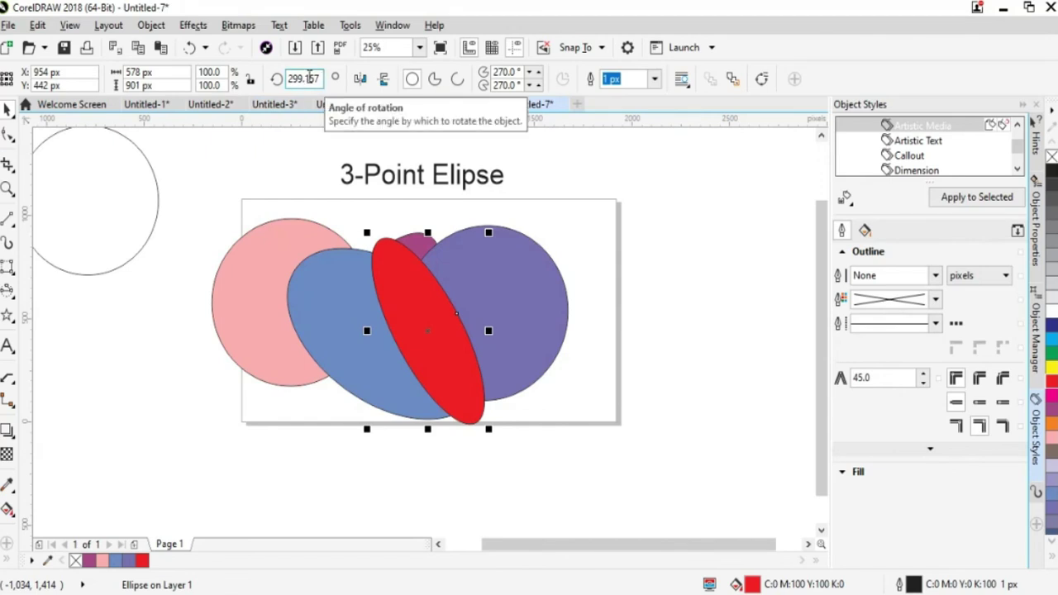
{"action": "left_click_drag", "start_coordinate": [652, 551], "coordinate": [669, 551]}
{"action": "left_click", "coordinate": [395, 463]}
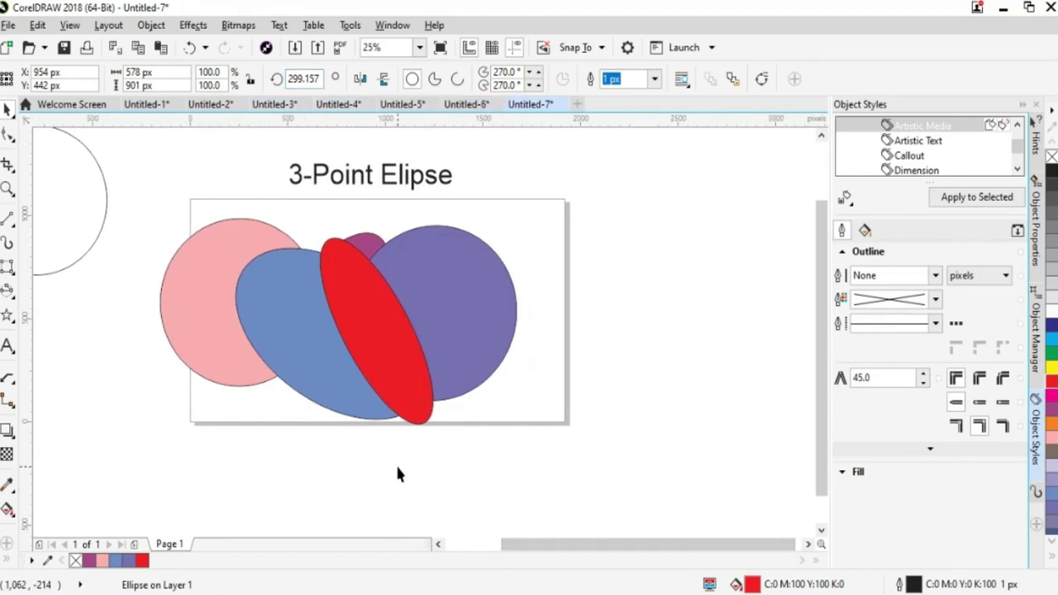
{"action": "left_click", "coordinate": [479, 360]}
{"action": "left_click", "coordinate": [519, 416]}
{"action": "left_click_drag", "start_coordinate": [635, 543], "coordinate": [642, 544]}
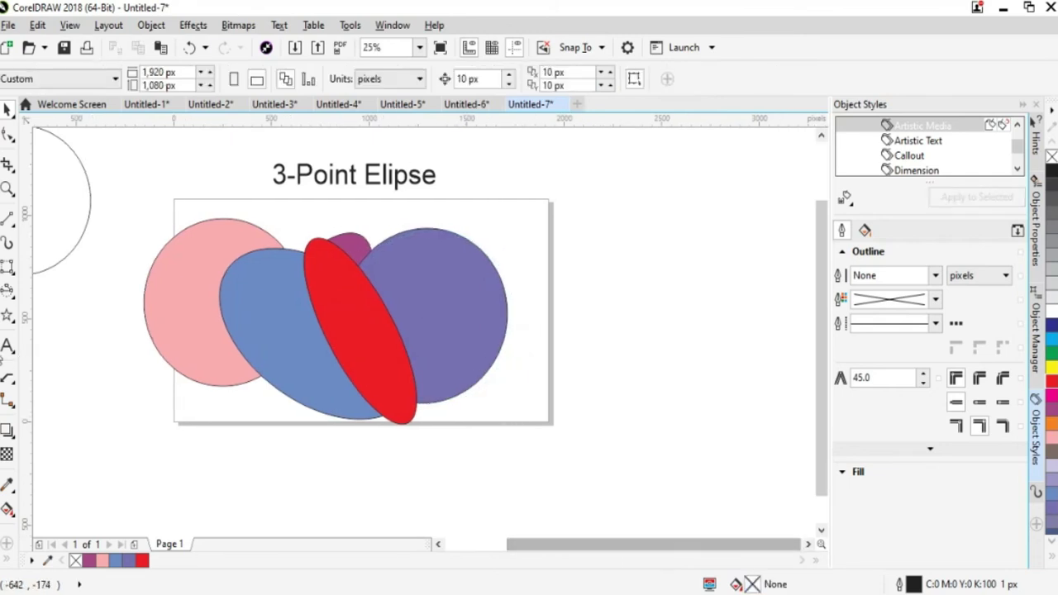
Draw a horizontal 3-point ellipse about 1,100 by 734 px beyond the page's right edge and fill it with brown.
{"action": "left_click", "coordinate": [9, 293]}
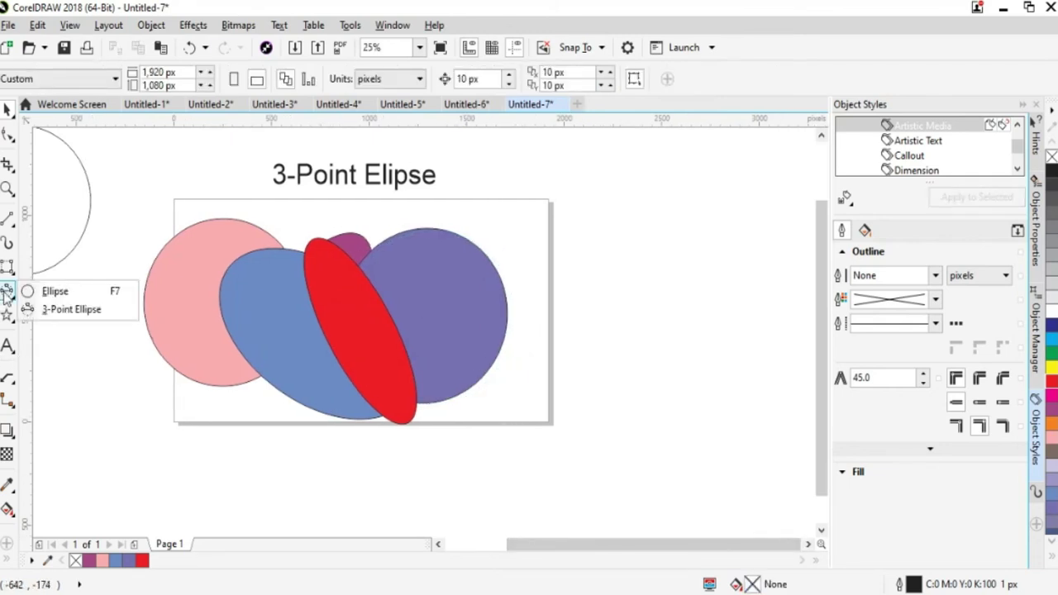
{"action": "left_click", "coordinate": [62, 309]}
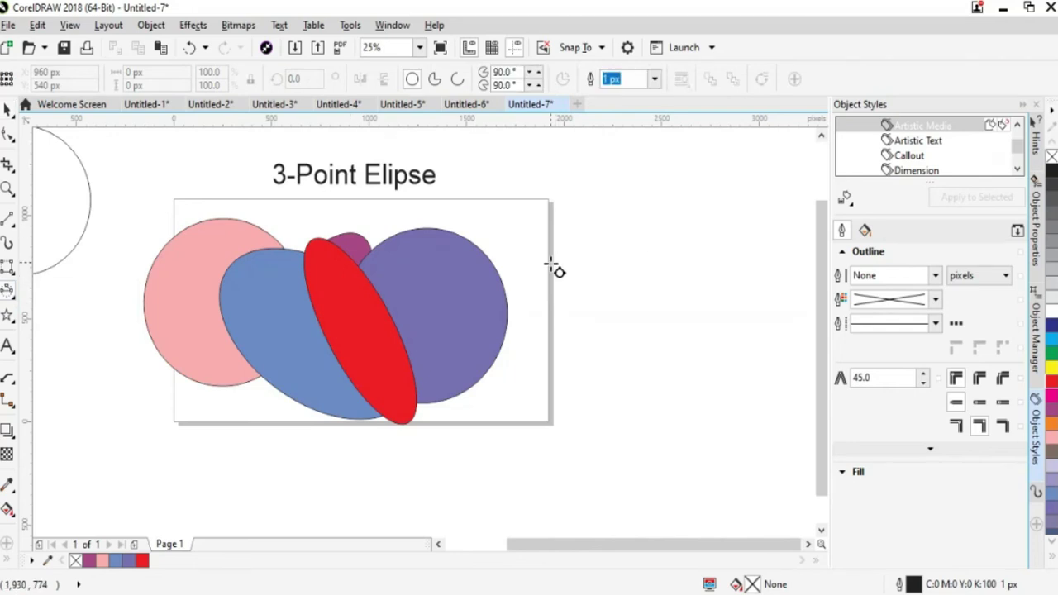
{"action": "left_click_drag", "start_coordinate": [538, 316], "coordinate": [735, 316]}
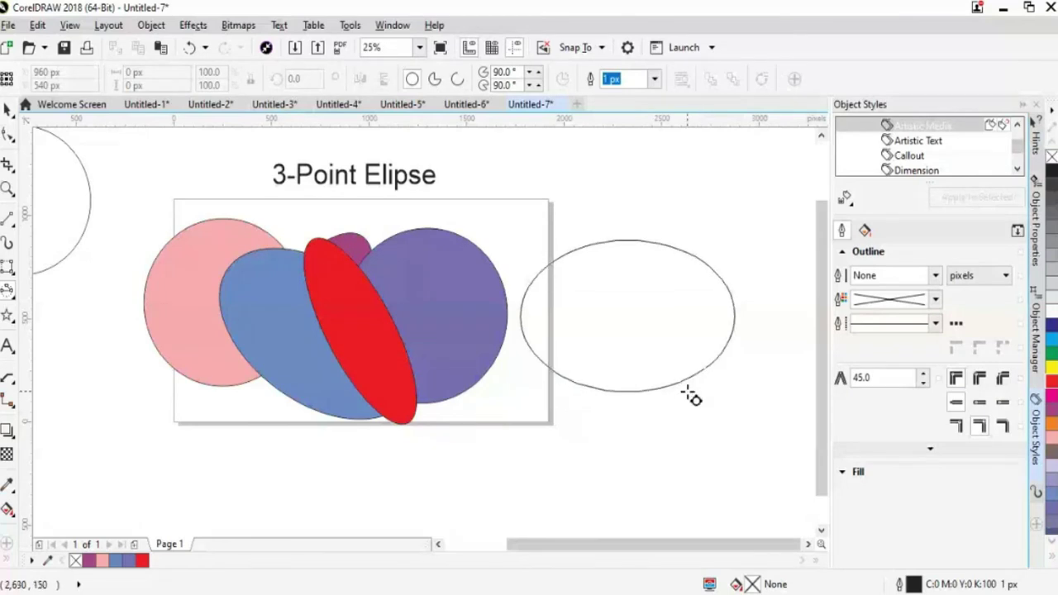
{"action": "left_click", "coordinate": [689, 394]}
{"action": "left_click", "coordinate": [1049, 467]}
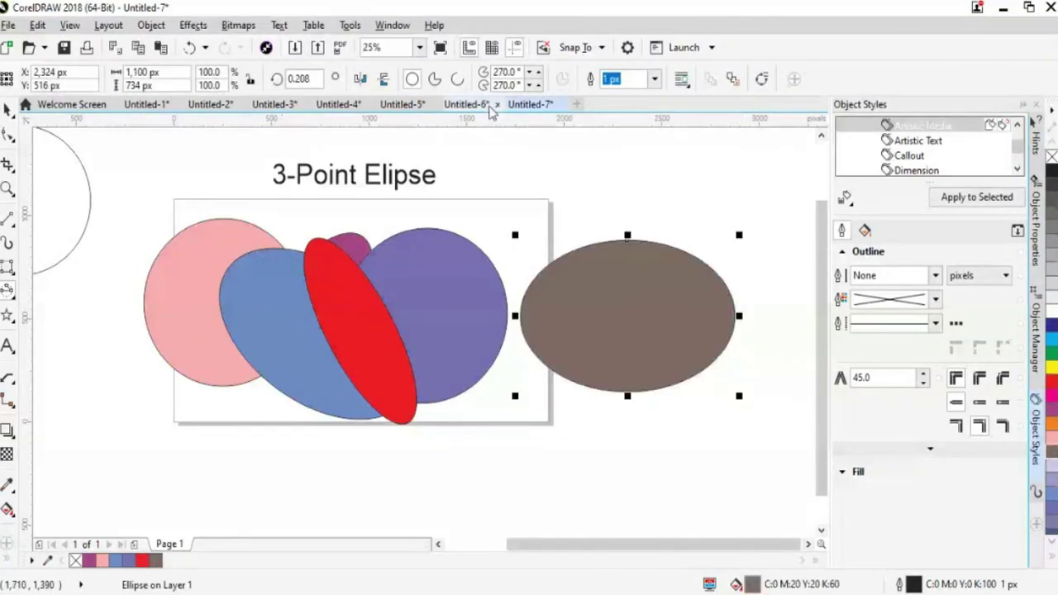
Try the brown ellipse as a pie and as an arc, and switch it back to a full ellipse.
{"action": "left_click", "coordinate": [457, 80]}
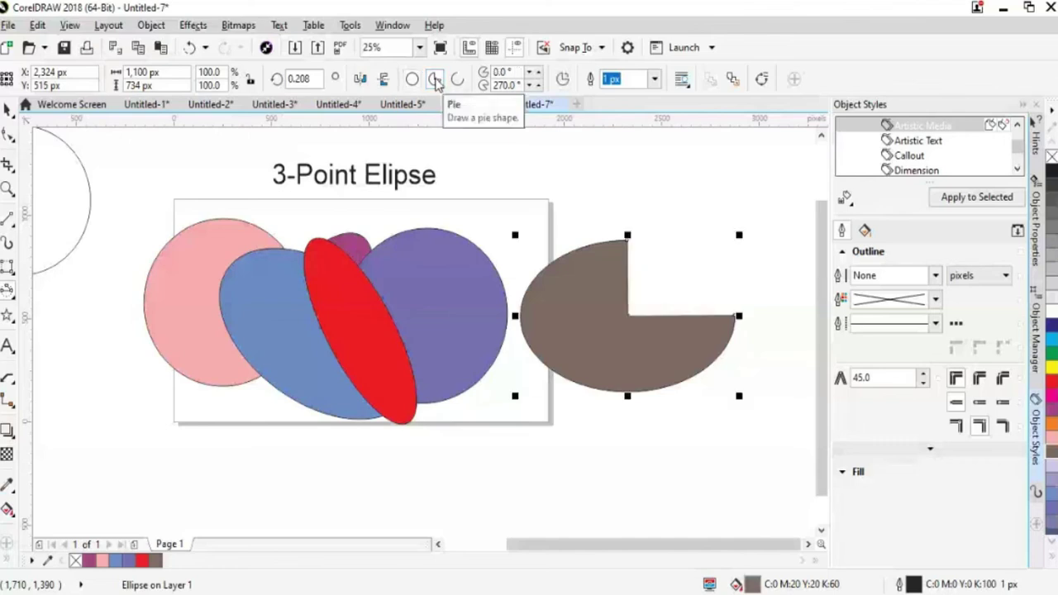
{"action": "left_click", "coordinate": [457, 81]}
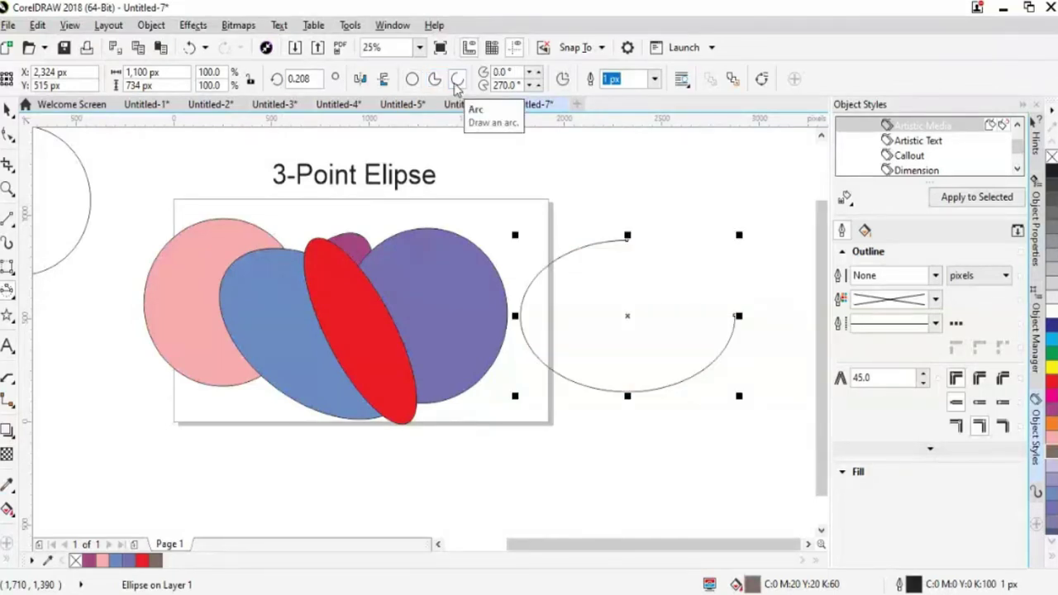
{"action": "left_click", "coordinate": [434, 80]}
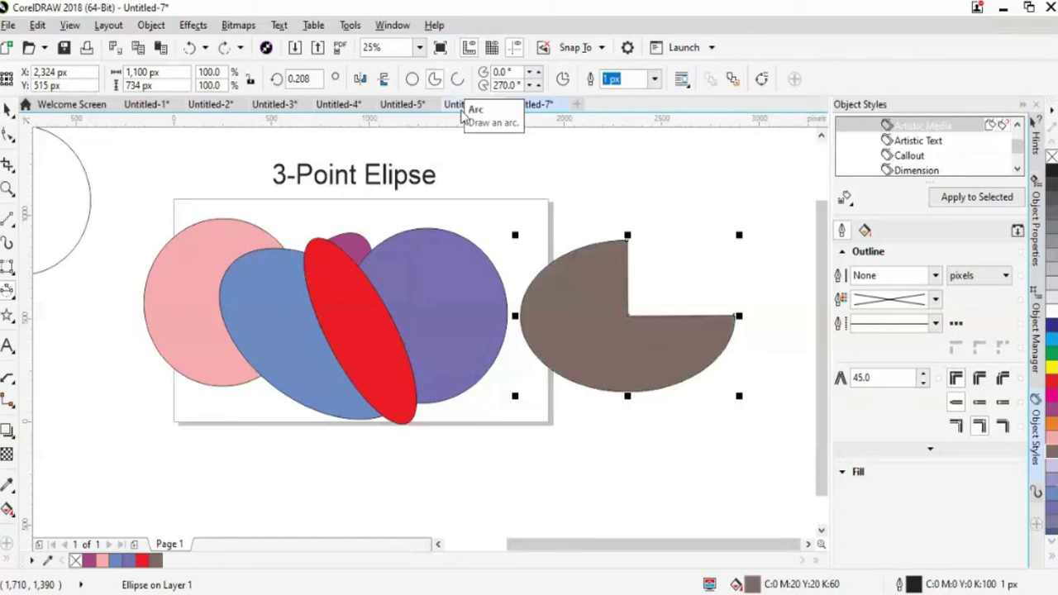
{"action": "left_click", "coordinate": [412, 79]}
{"action": "left_click", "coordinate": [434, 80]}
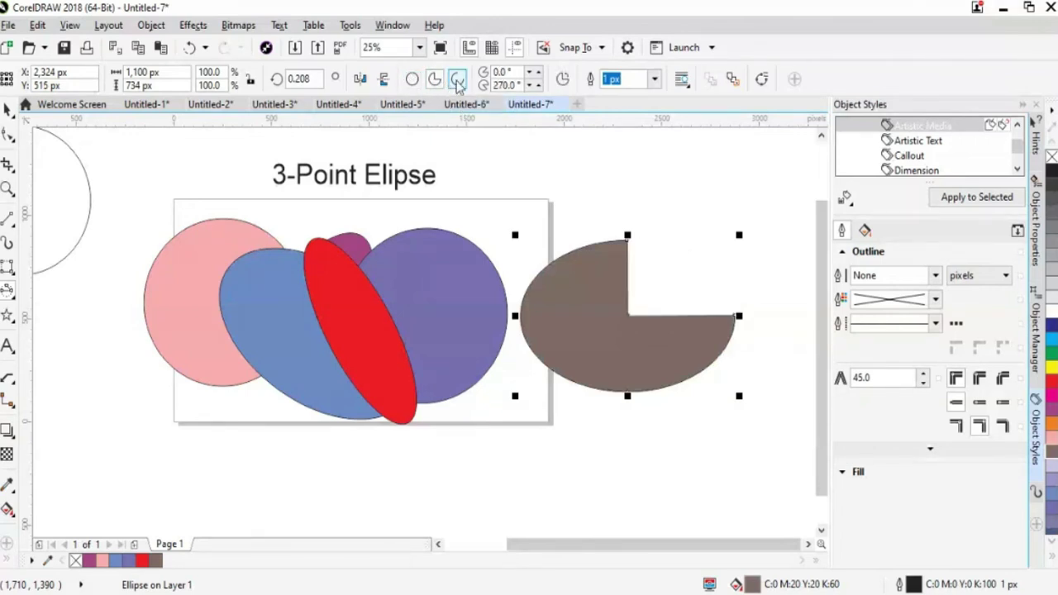
{"action": "left_click", "coordinate": [412, 79]}
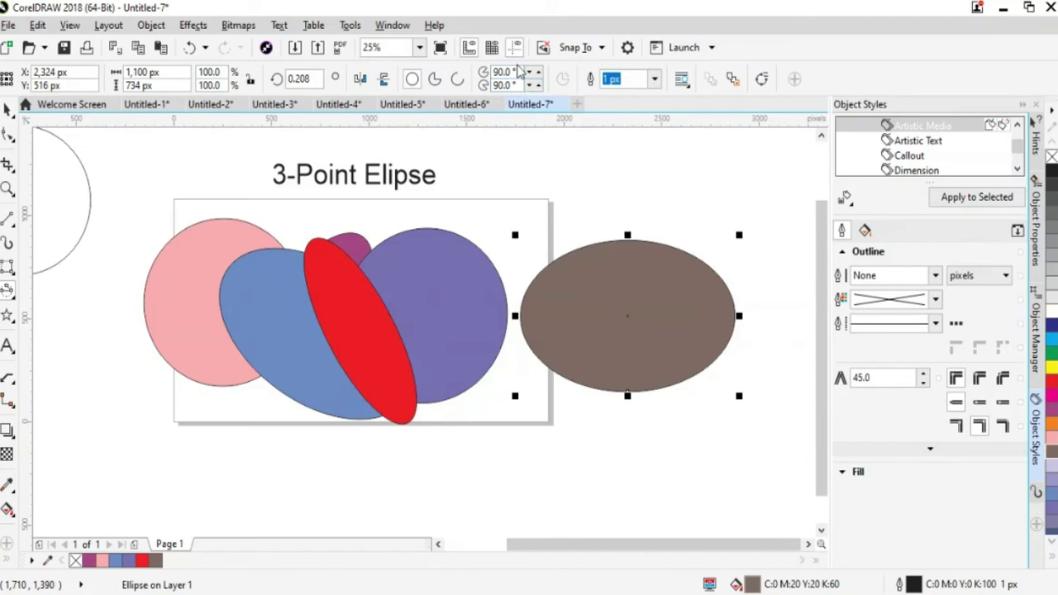
Try lowering the brown ellipse's starting angle to 82°.
{"action": "left_click", "coordinate": [533, 76]}
{"action": "left_click", "coordinate": [533, 76]}
{"action": "left_click", "coordinate": [533, 75]}
{"action": "left_click", "coordinate": [533, 75]}
{"action": "left_click", "coordinate": [533, 76]}
{"action": "left_click", "coordinate": [533, 75]}
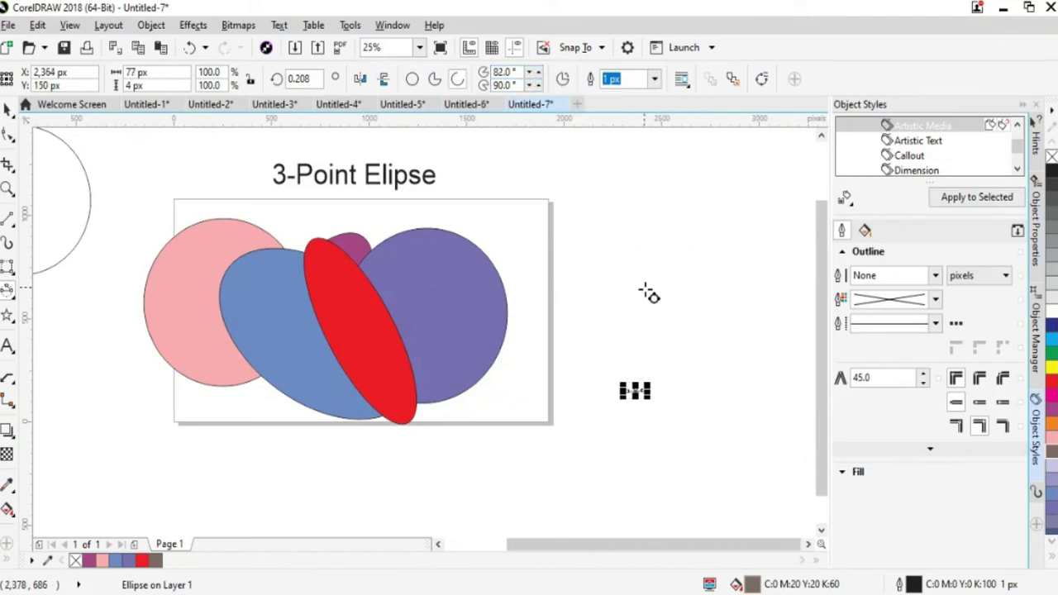
Undo the starting angle changes on the brown ellipse.
{"action": "left_click", "coordinate": [7, 109]}
{"action": "left_click", "coordinate": [659, 467]}
{"action": "key", "text": "ctrl+z"}
{"action": "key", "text": "ctrl+z"}
{"action": "key", "text": "ctrl+z"}
{"action": "key", "text": "ctrl+z"}
{"action": "key", "text": "ctrl+z"}
{"action": "key", "text": "ctrl+z"}
{"action": "key", "text": "ctrl+z"}
{"action": "key", "text": "ctrl+z"}
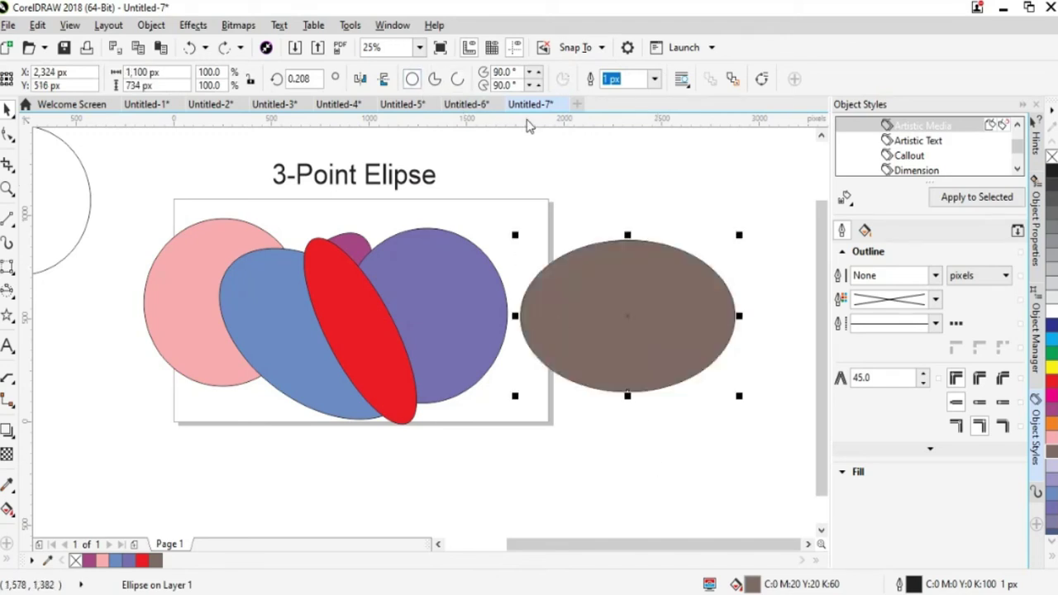
Set the brown ellipse's outline width to 20 px.
{"action": "left_click", "coordinate": [653, 79]}
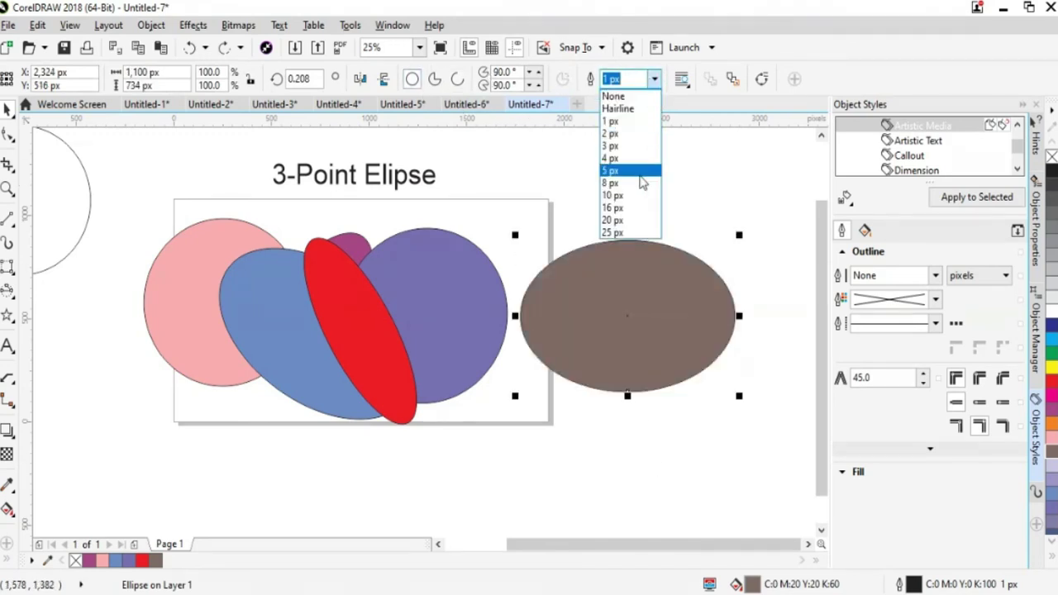
{"action": "left_click", "coordinate": [612, 209]}
{"action": "left_click", "coordinate": [654, 79]}
{"action": "left_click", "coordinate": [613, 222]}
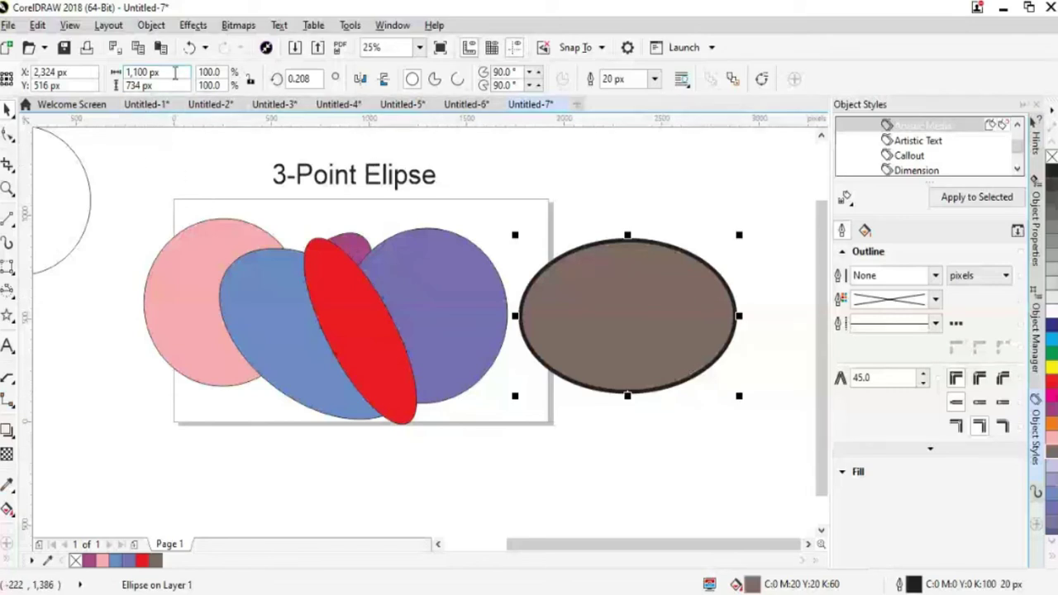
Set the brown ellipse's angle of rotation to 13°.
{"action": "left_click", "coordinate": [153, 85]}
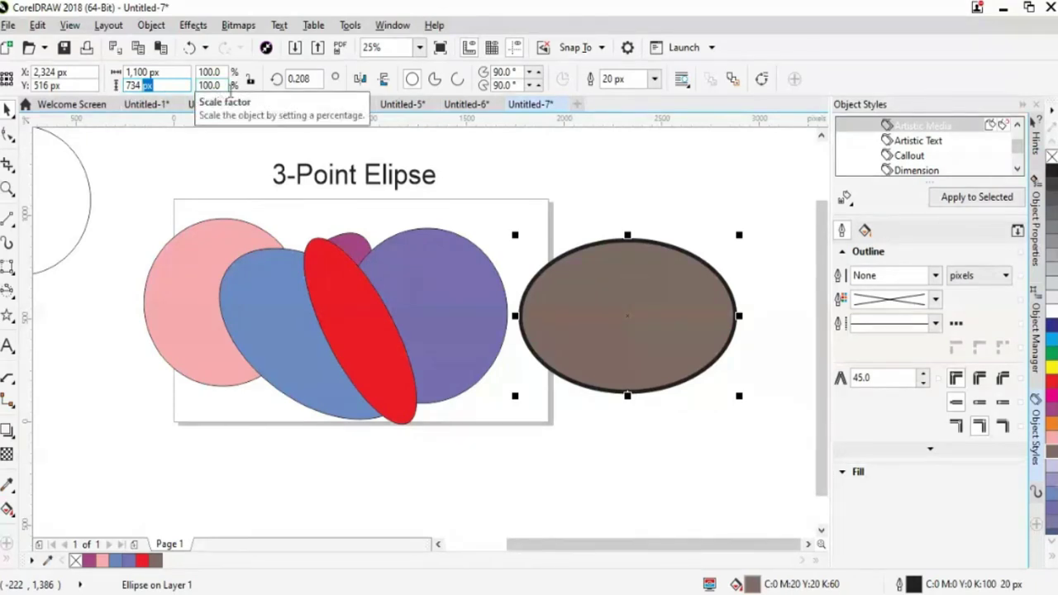
{"action": "left_click_drag", "start_coordinate": [312, 78], "coordinate": [284, 79]}
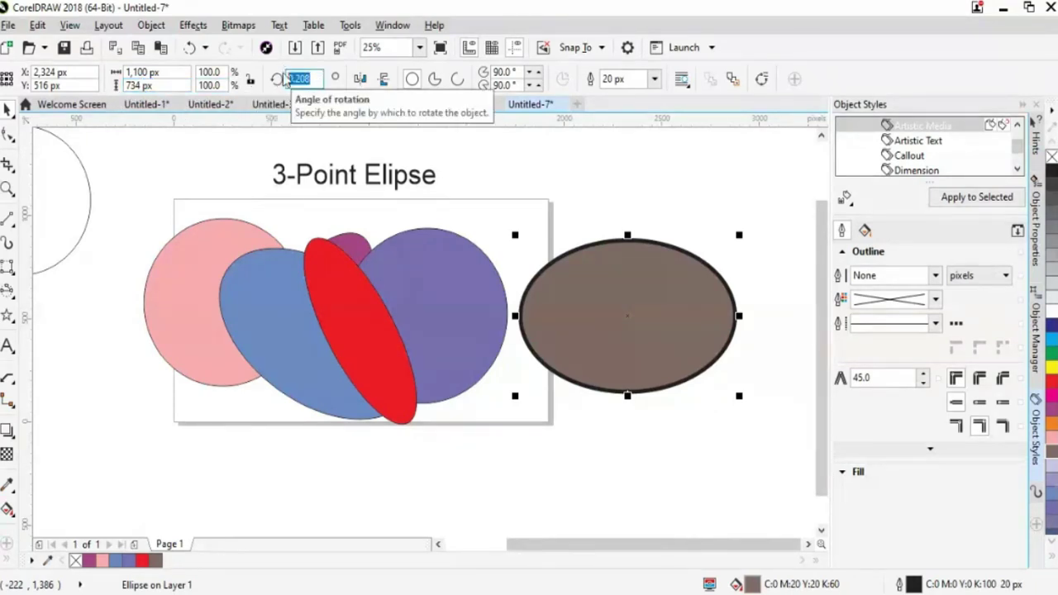
{"action": "type", "text": "13"}
{"action": "key", "text": "Return"}
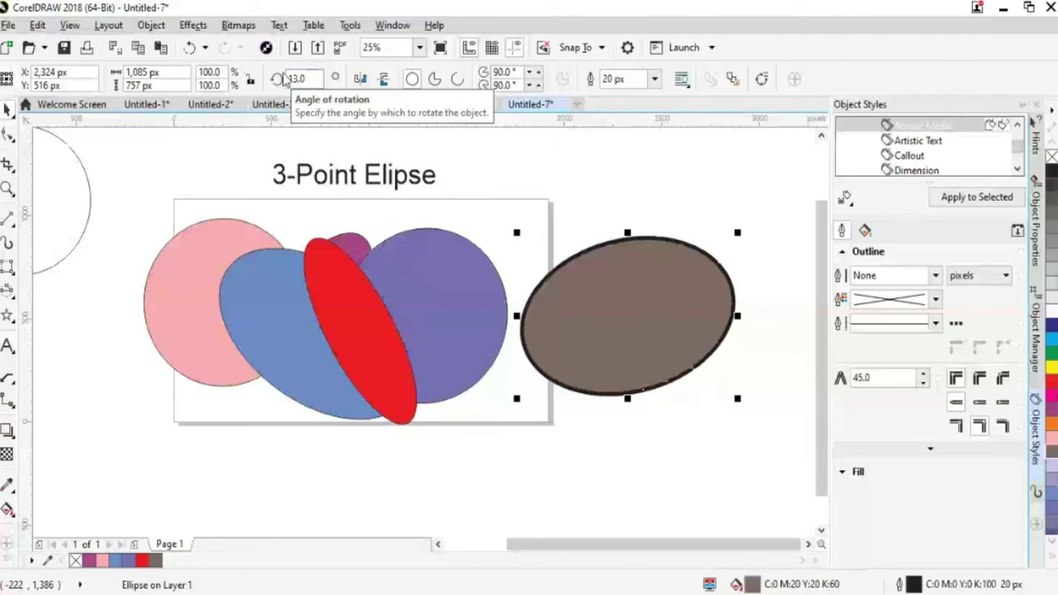
Set the brown ellipse's angle of rotation to 29°.
{"action": "left_click", "coordinate": [290, 78]}
{"action": "type", "text": "2"}
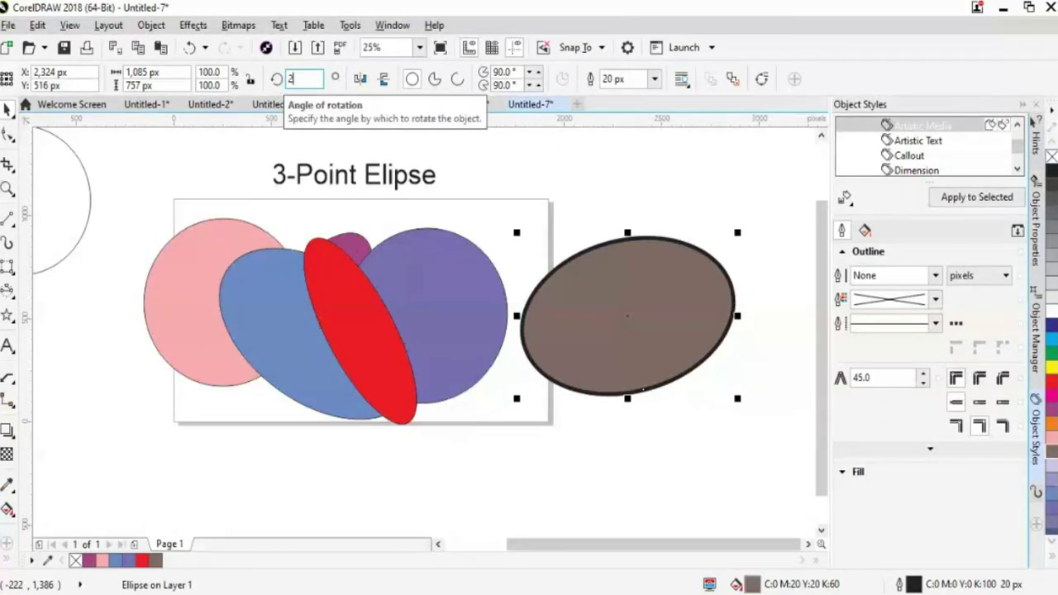
{"action": "type", "text": "9"}
{"action": "key", "text": "Return"}
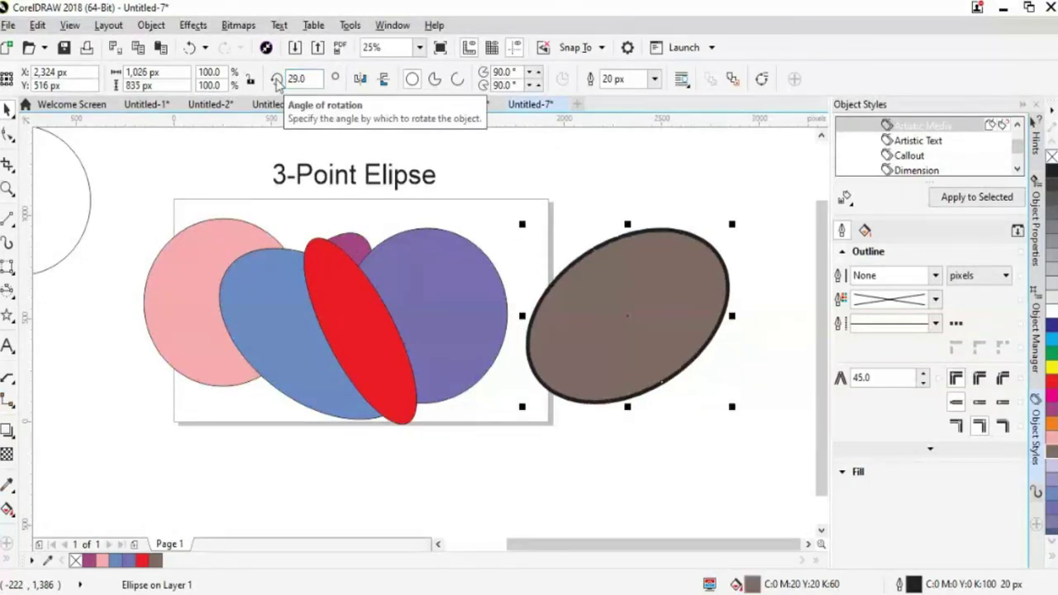
Fill the brown ellipse with red and try several outline colours, settling on soft blue (C60 M40 Y0 K0).
{"action": "left_click", "coordinate": [648, 478]}
{"action": "left_click", "coordinate": [656, 359]}
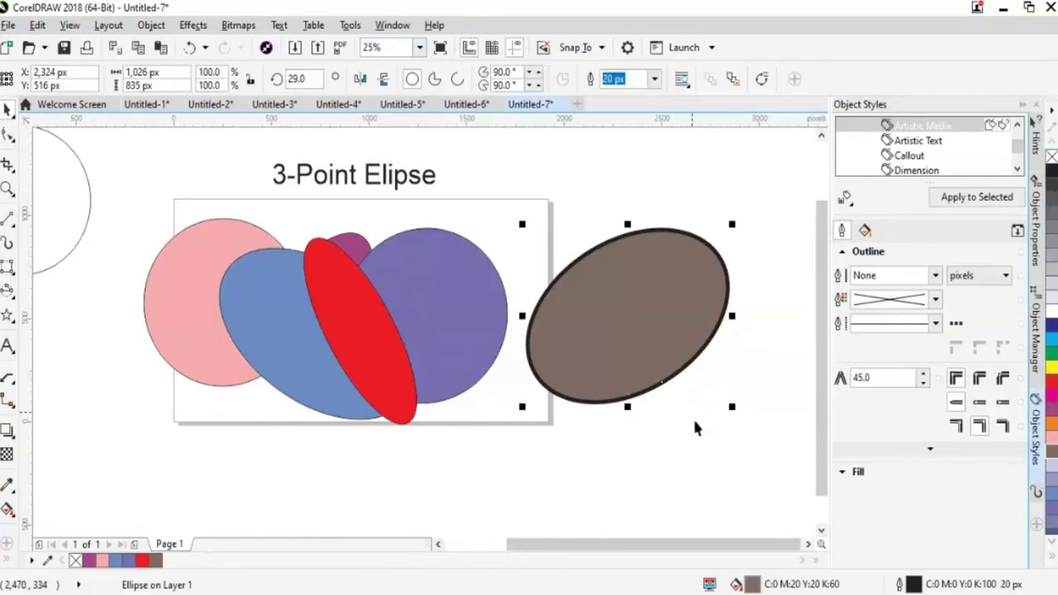
{"action": "left_click", "coordinate": [1052, 382]}
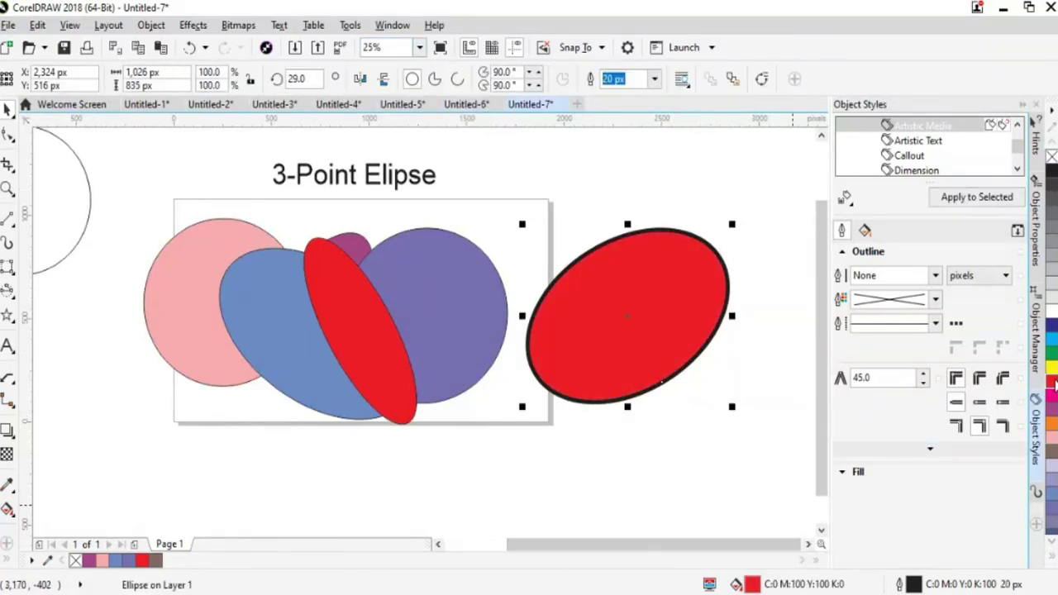
{"action": "right_click", "coordinate": [1052, 353]}
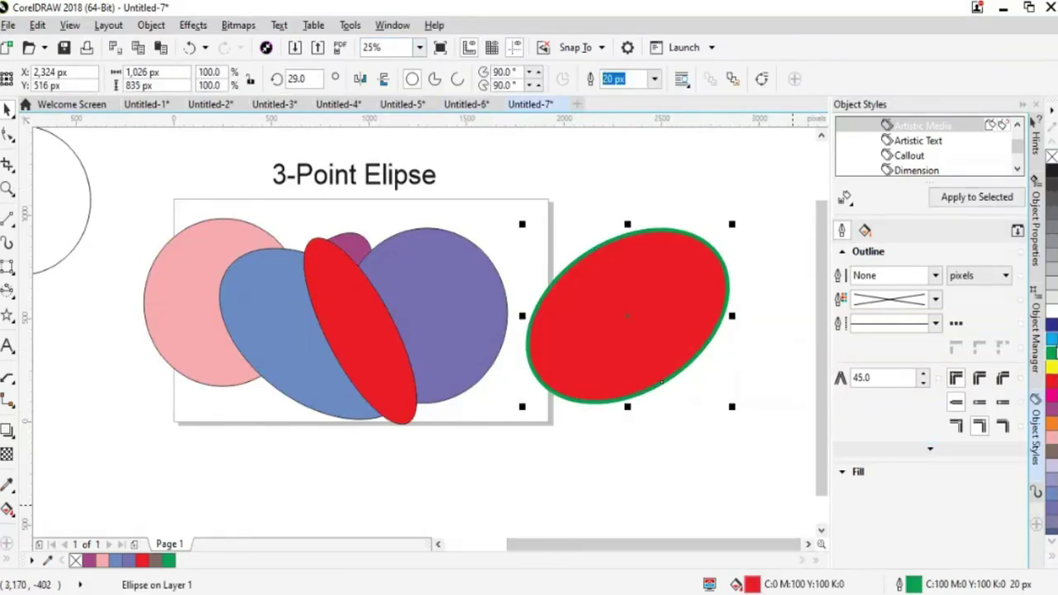
{"action": "right_click", "coordinate": [1052, 324]}
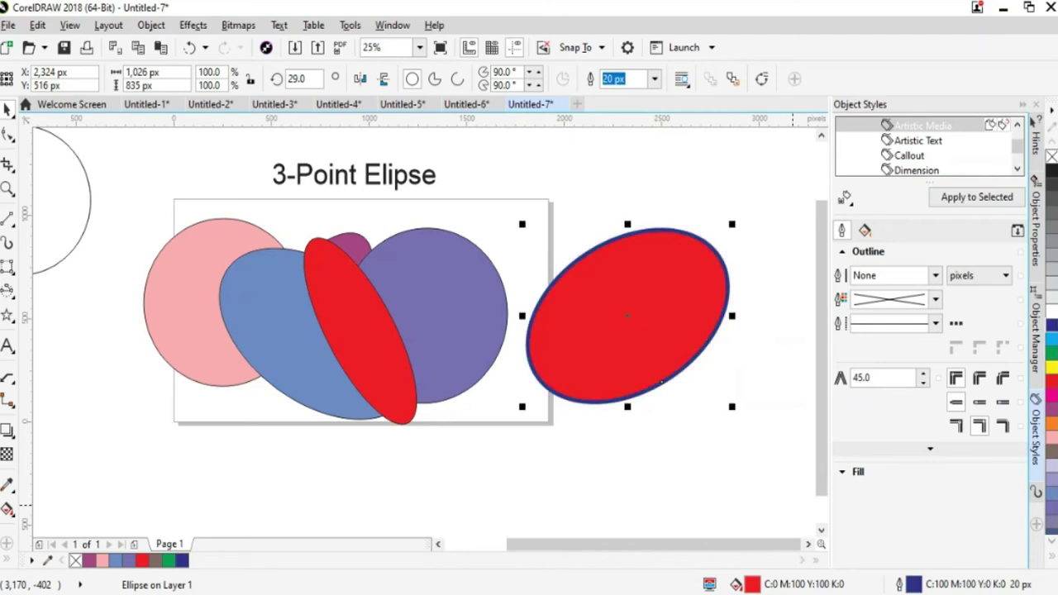
{"action": "right_click", "coordinate": [1053, 481]}
{"action": "right_click", "coordinate": [1053, 508]}
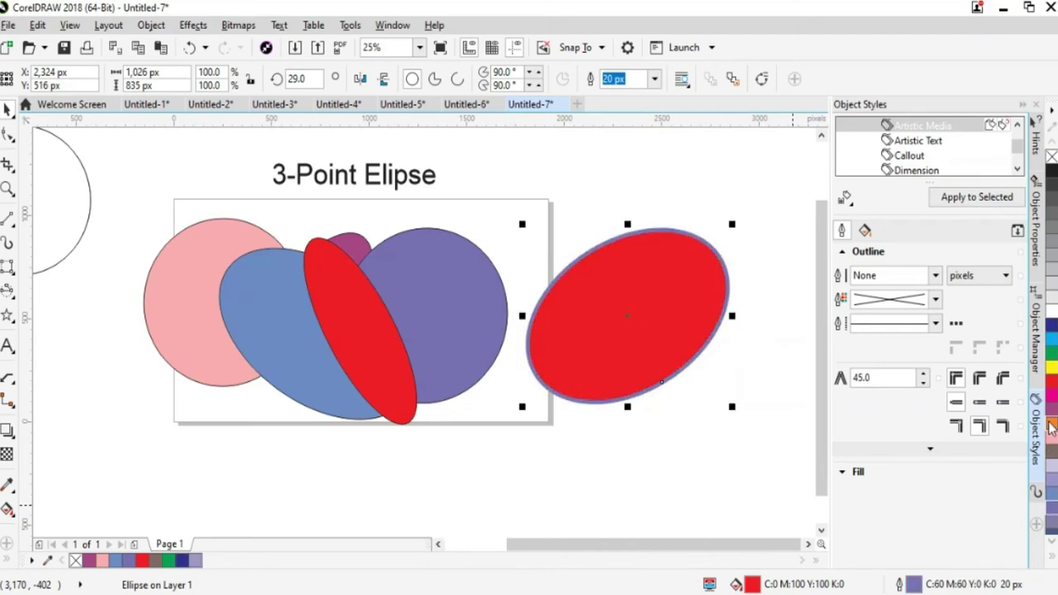
{"action": "right_click", "coordinate": [1052, 369]}
{"action": "right_click", "coordinate": [1052, 356]}
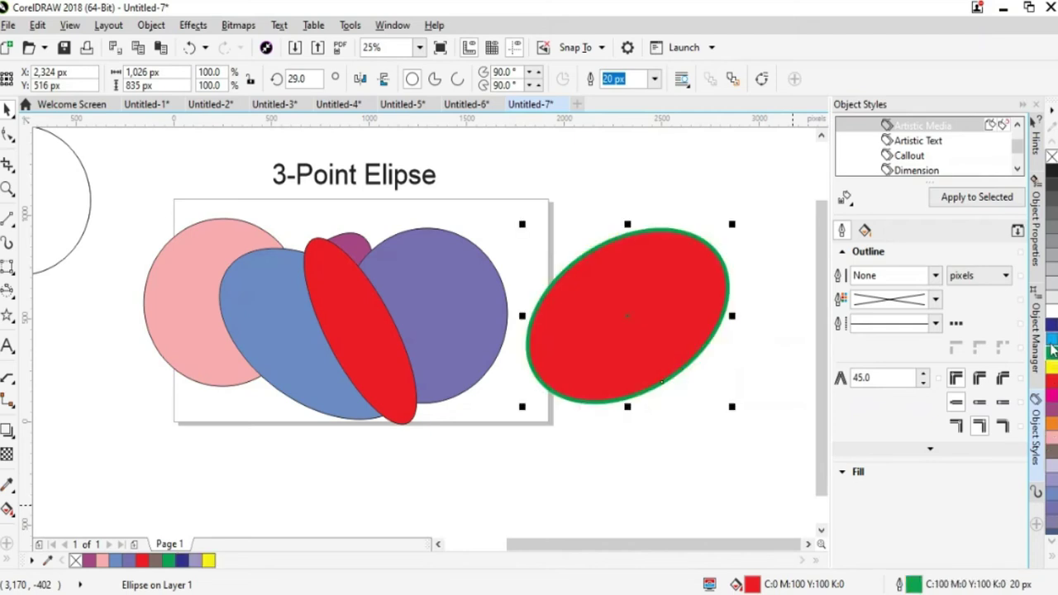
{"action": "right_click", "coordinate": [1052, 382]}
{"action": "right_click", "coordinate": [1052, 395]}
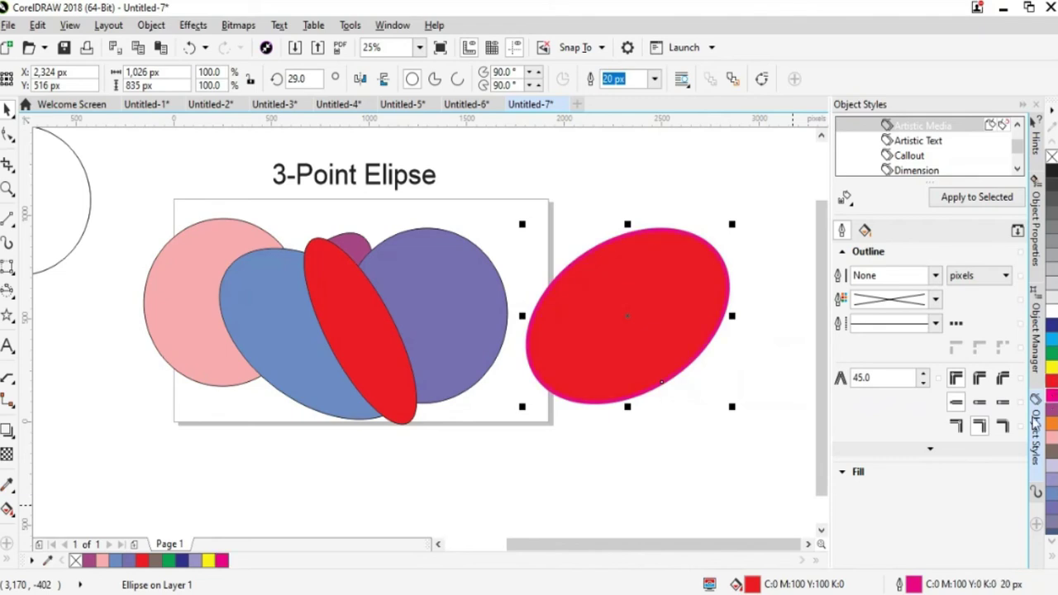
{"action": "right_click", "coordinate": [1052, 494]}
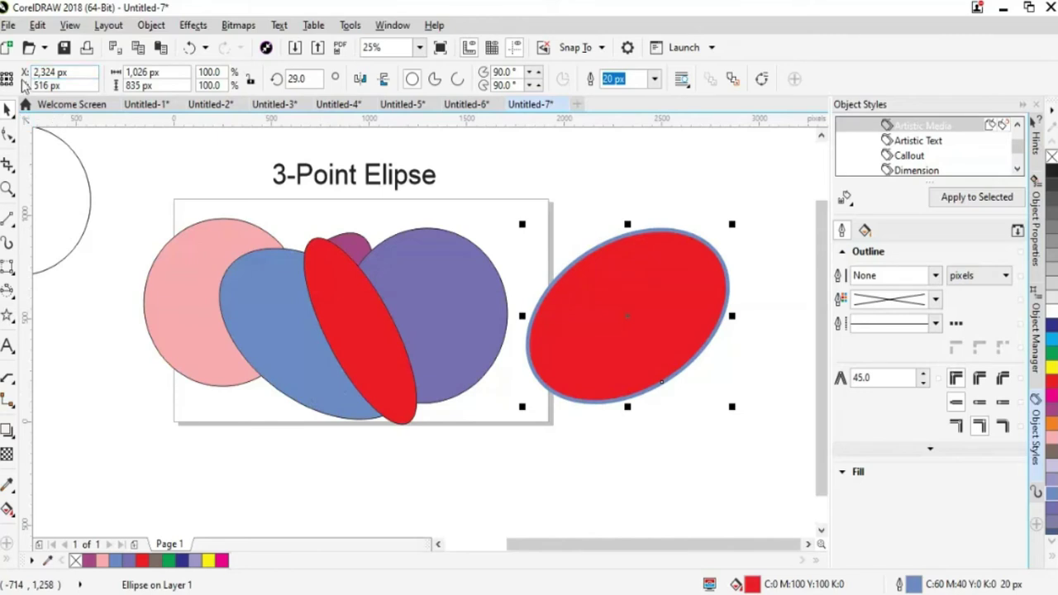
Set the blue-outlined red ellipse's X position to 200 px.
{"action": "left_click", "coordinate": [72, 76]}
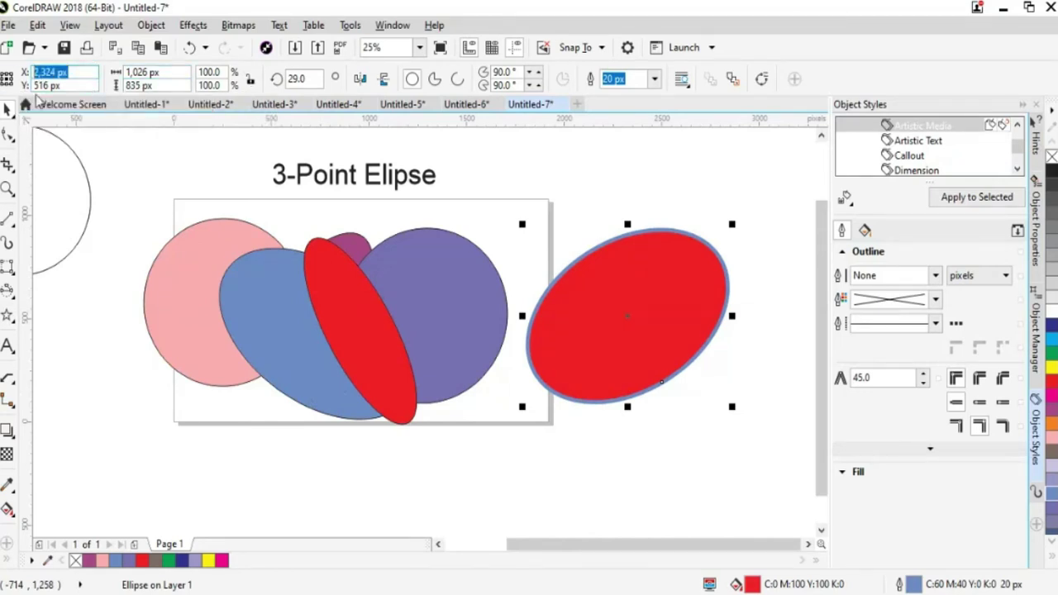
{"action": "type", "text": "200"}
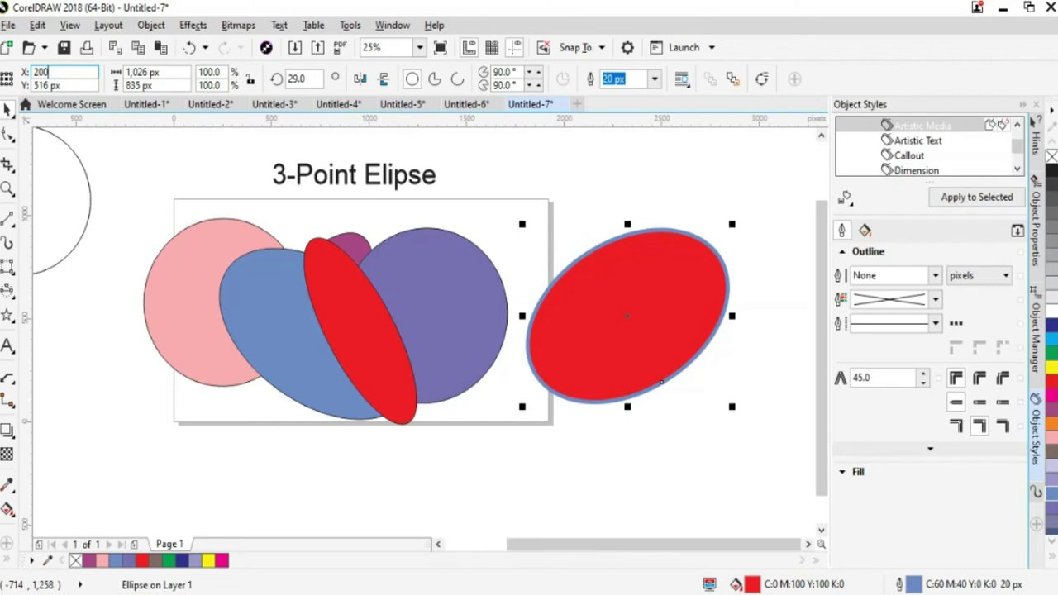
{"action": "key", "text": "Return"}
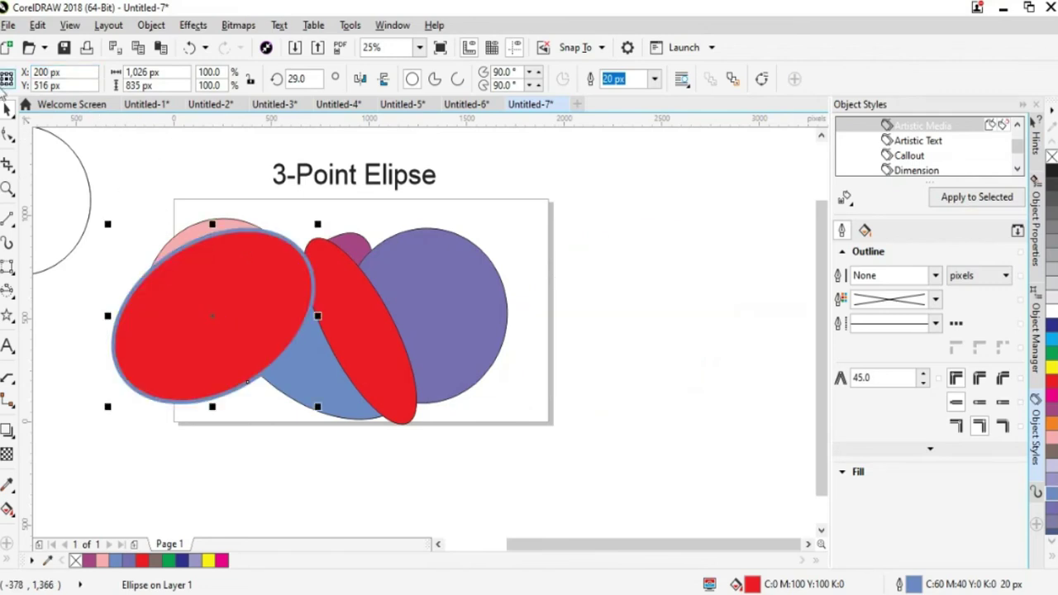
Move the blue-outlined ellipse back to the right of the page, at about X 2,412 px, and convert it to curves.
{"action": "left_click_drag", "start_coordinate": [248, 384], "coordinate": [640, 350]}
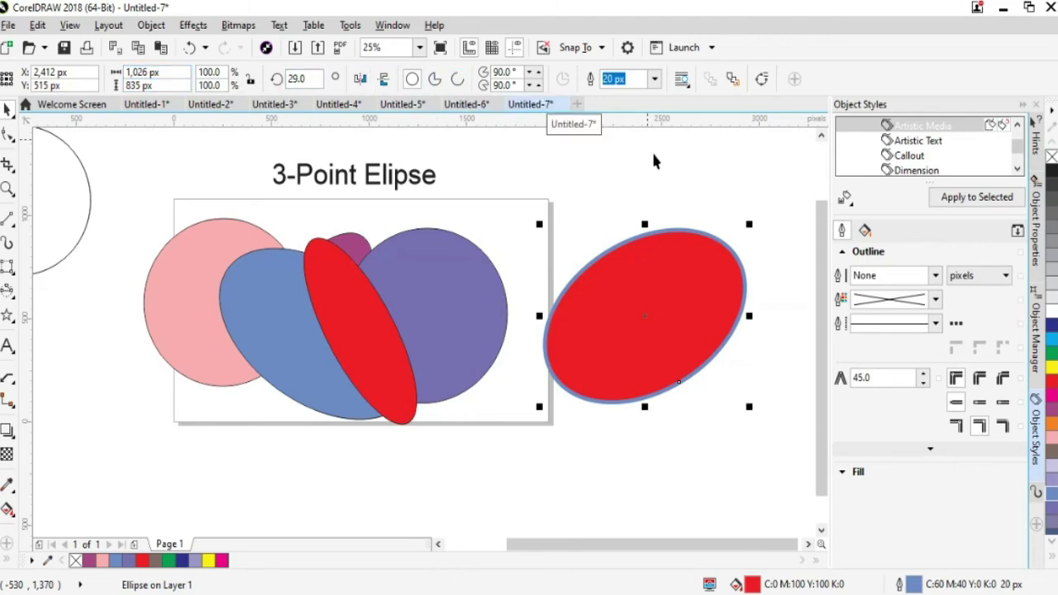
{"action": "left_click", "coordinate": [762, 81]}
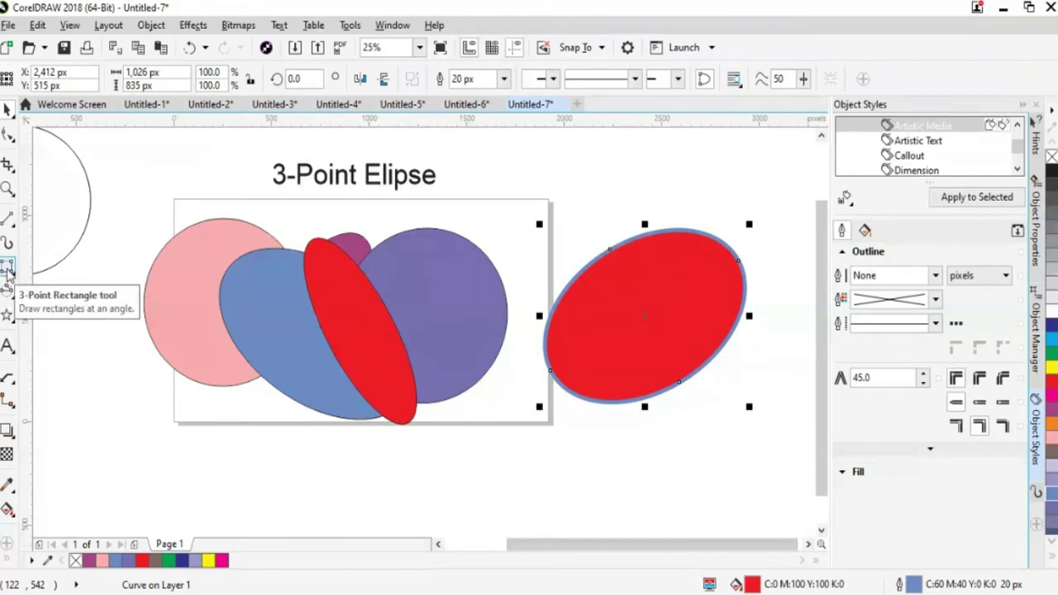
Draw a 3-point ellipse about 1,125 by 1,143 px across the page's right edge, overlapping the purple and red shapes.
{"action": "left_click", "coordinate": [7, 271]}
{"action": "left_click", "coordinate": [10, 291]}
{"action": "left_click", "coordinate": [7, 271]}
{"action": "left_click", "coordinate": [10, 291]}
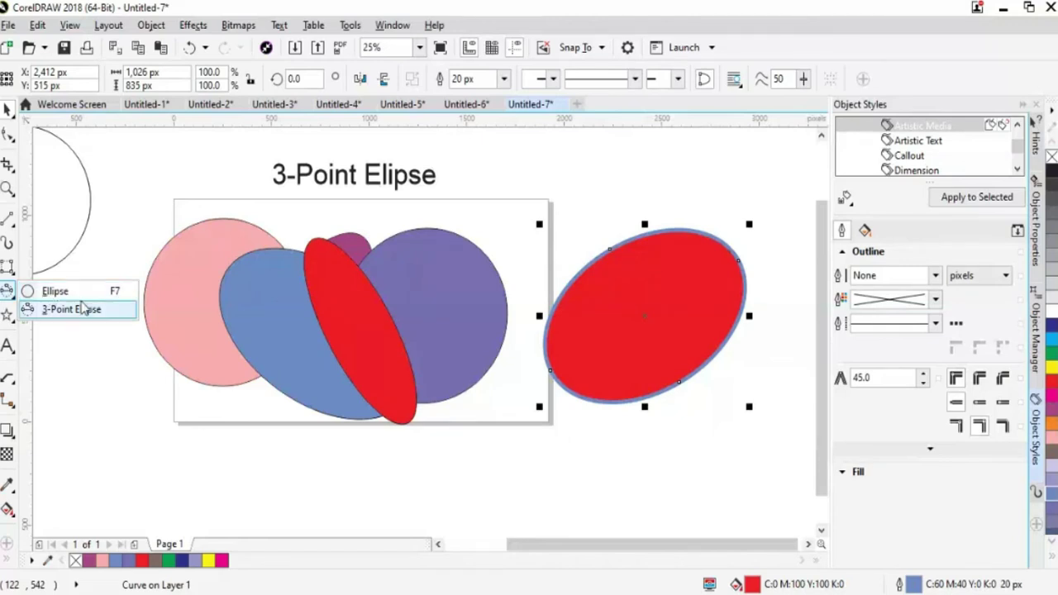
{"action": "left_click", "coordinate": [83, 309]}
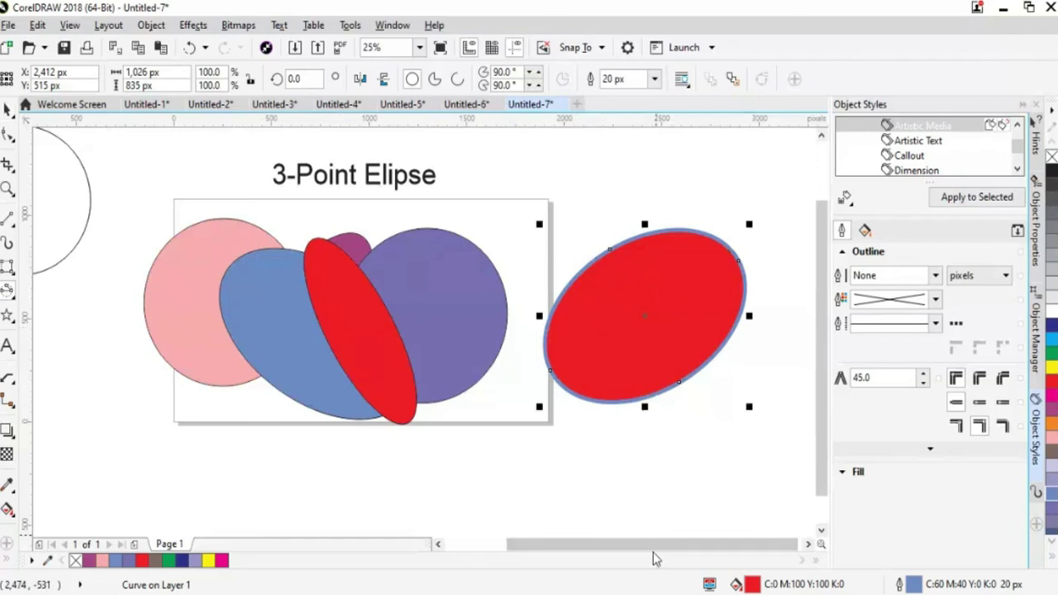
{"action": "left_click_drag", "start_coordinate": [661, 560], "coordinate": [665, 560]}
{"action": "left_click_drag", "start_coordinate": [471, 192], "coordinate": [611, 387]}
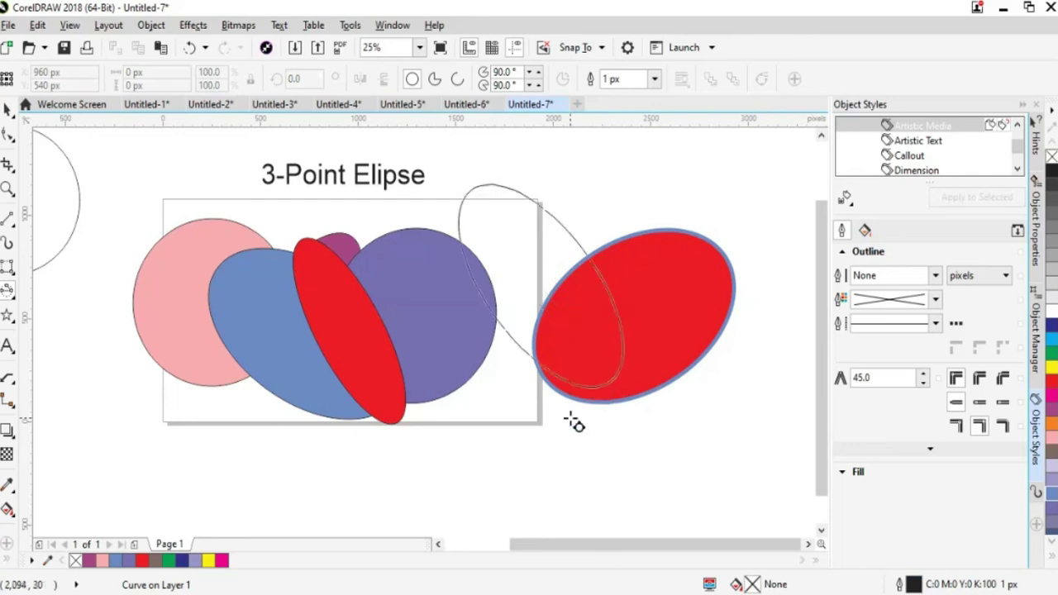
{"action": "left_click", "coordinate": [532, 456]}
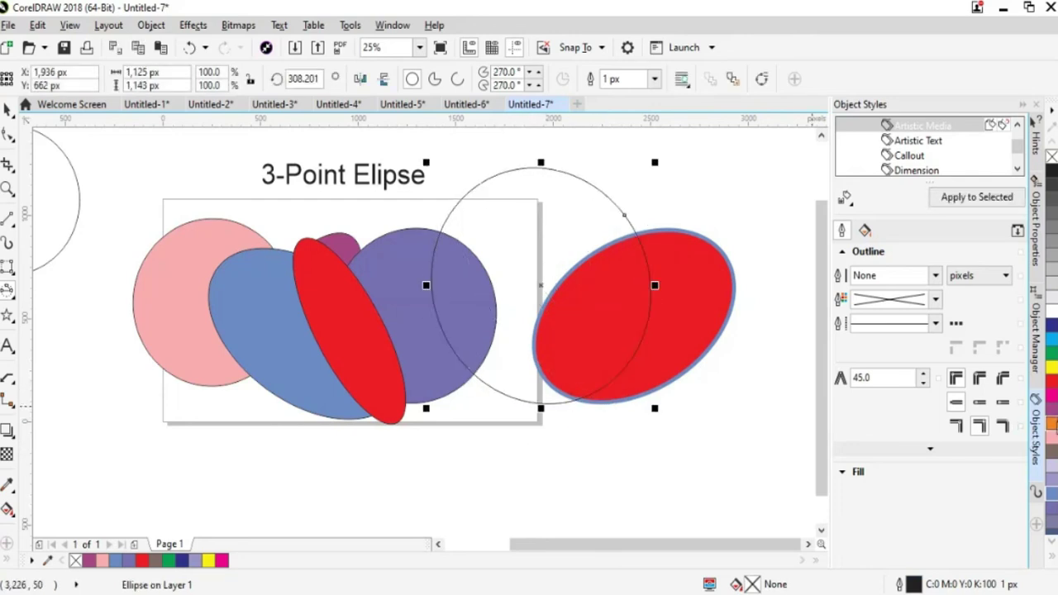
Fill the new ellipse with orange and move it to about X 1,869 px, Y 509 px.
{"action": "left_click", "coordinate": [1052, 423]}
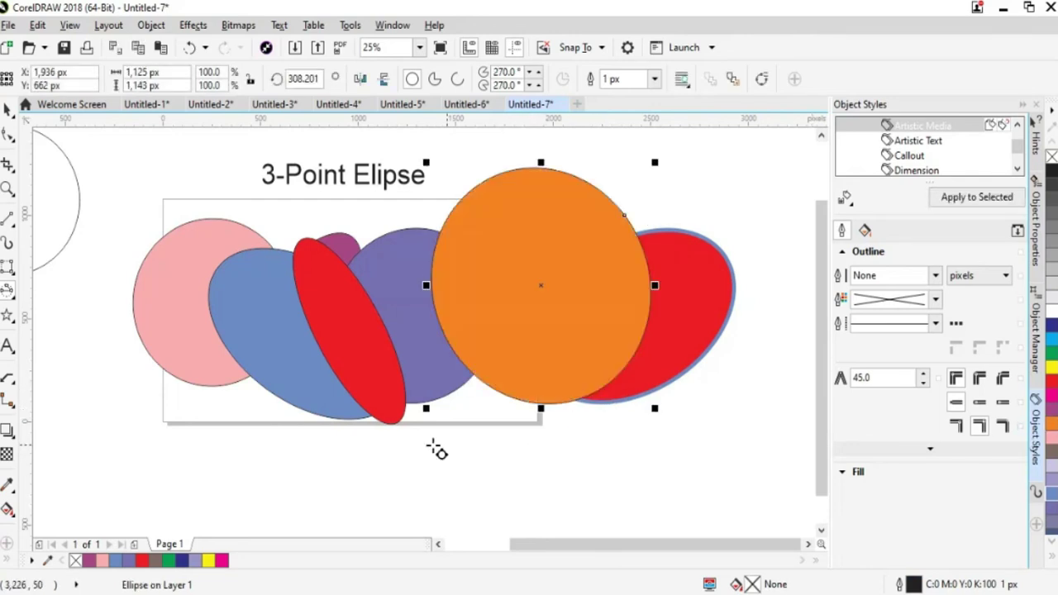
{"action": "left_click", "coordinate": [711, 471]}
{"action": "left_click_drag", "start_coordinate": [601, 339], "coordinate": [587, 372]}
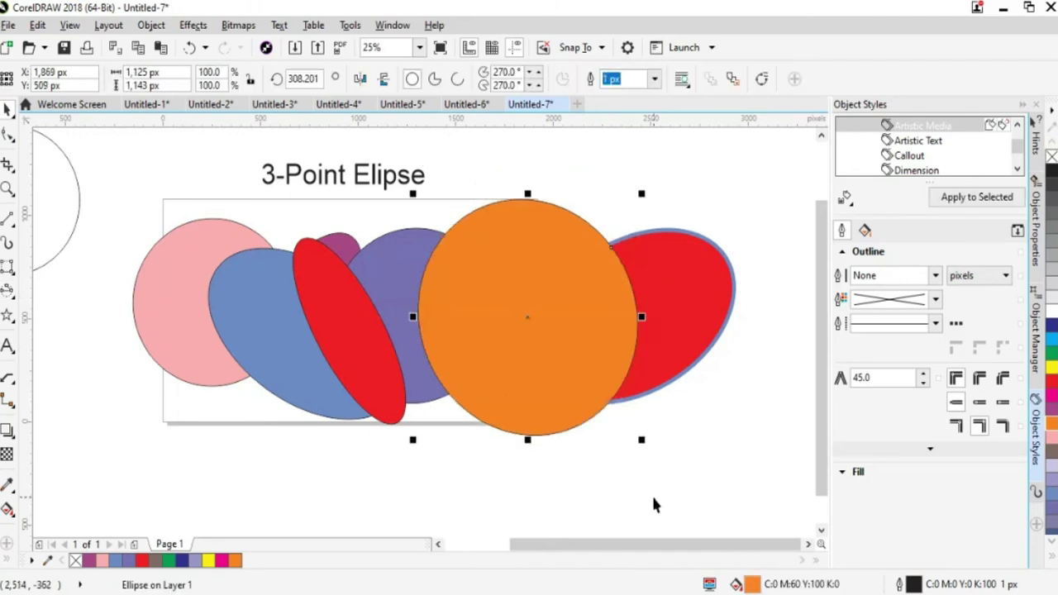
{"action": "left_click", "coordinate": [652, 501]}
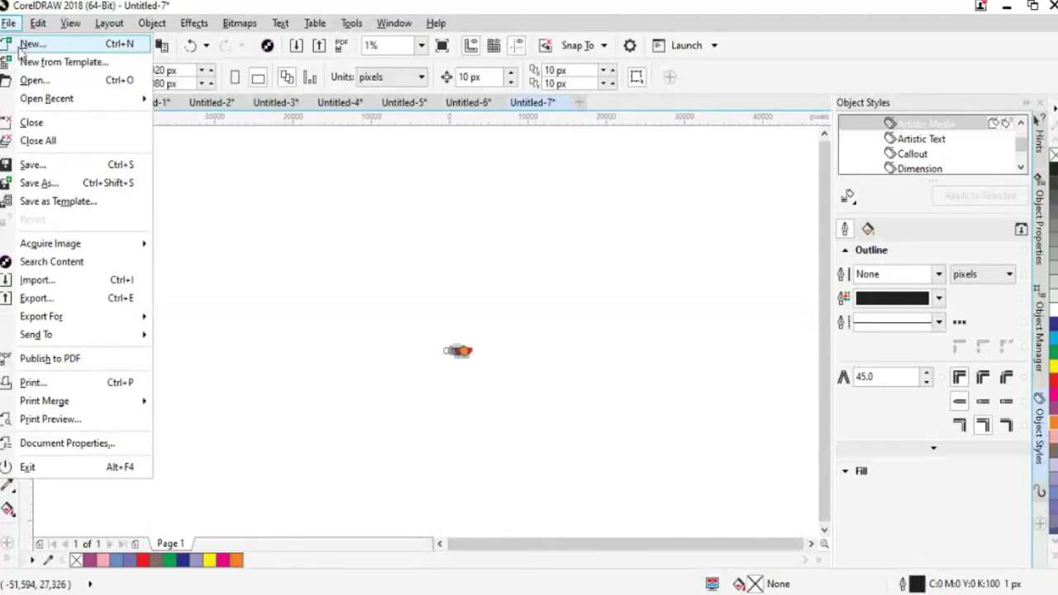
Start a new document and name it "Multiple Page Project".
{"action": "left_click", "coordinate": [30, 45]}
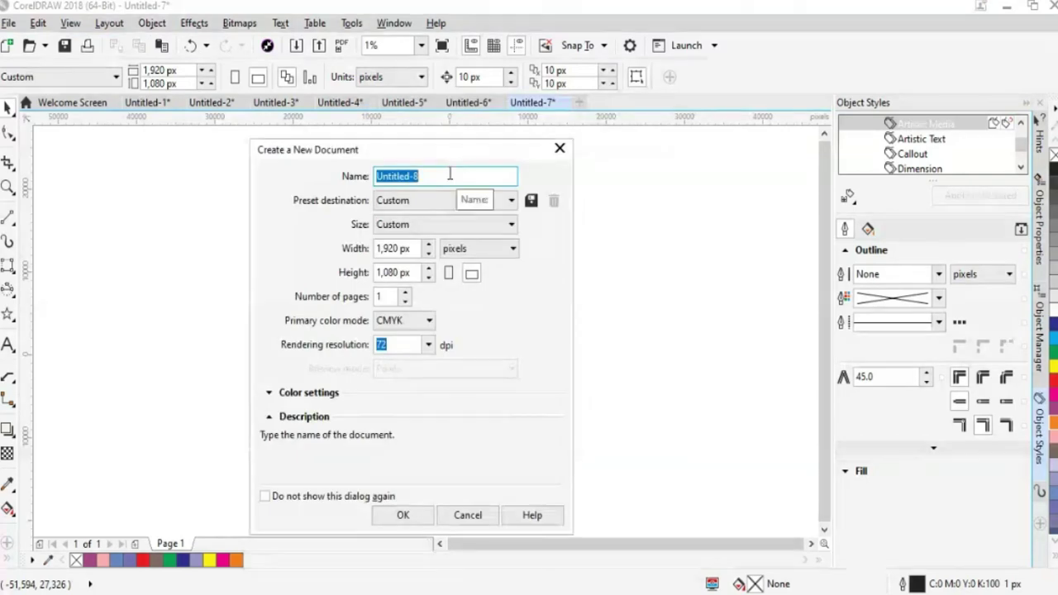
{"action": "type", "text": "Mul"}
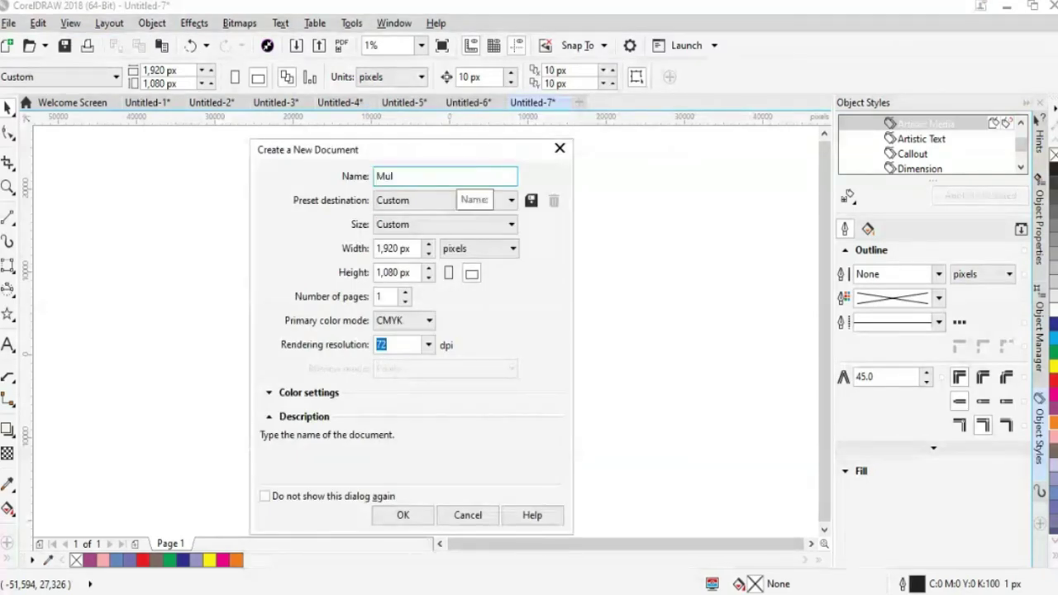
{"action": "type", "text": "tiple Pqages"}
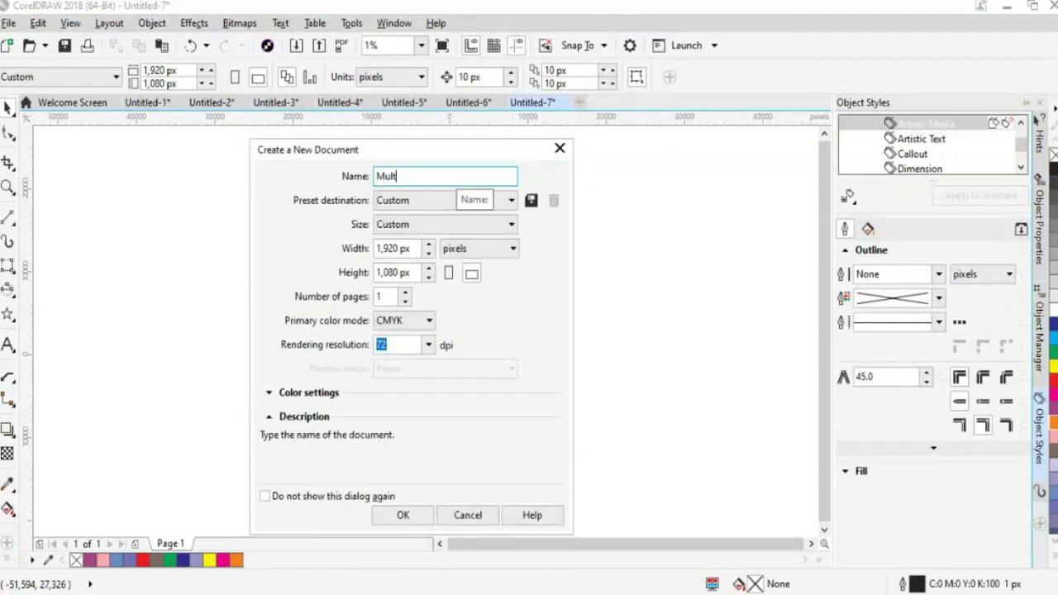
{"action": "key", "text": "BackSpace"}
{"action": "key", "text": "BackSpace"}
{"action": "key", "text": "BackSpace"}
{"action": "key", "text": "BackSpace"}
{"action": "key", "text": "BackSpace"}
{"action": "type", "text": "age Project"}
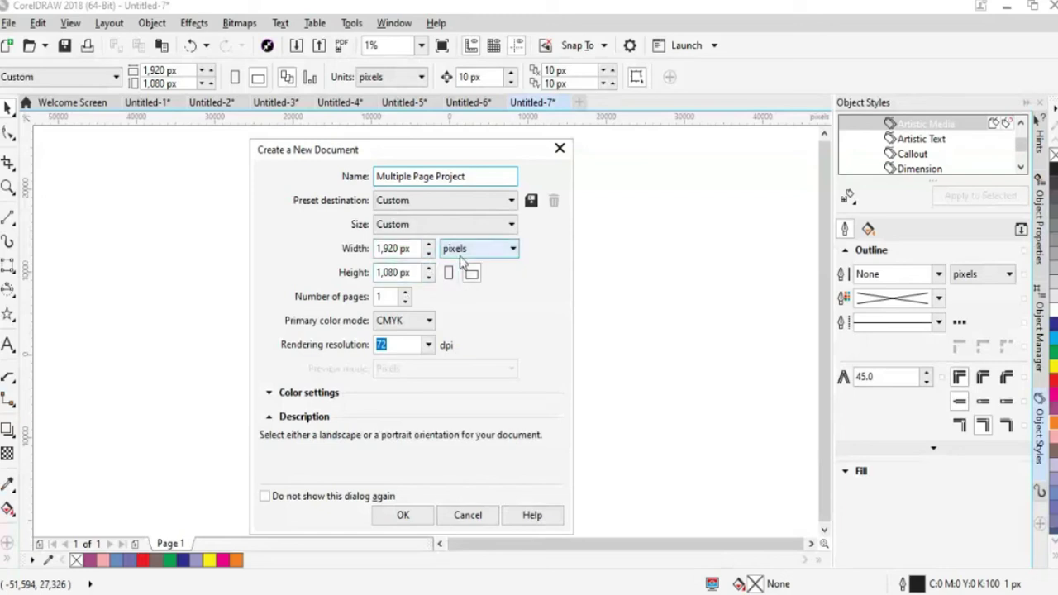
Choose pixels as the new document's unit and switch its orientation to portrait and back to landscape.
{"action": "left_click", "coordinate": [500, 252]}
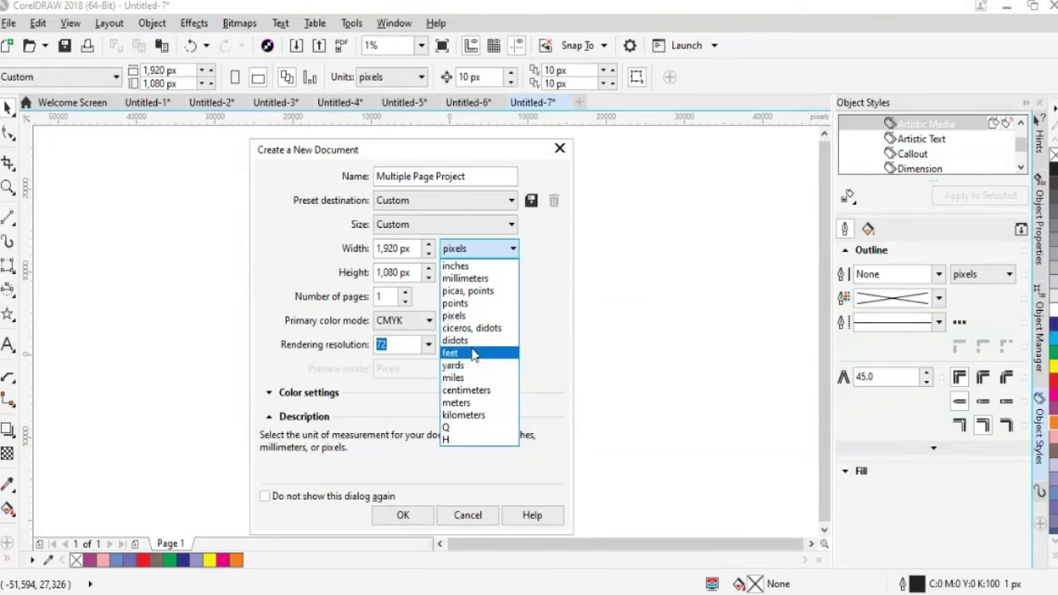
{"action": "left_click", "coordinate": [464, 314]}
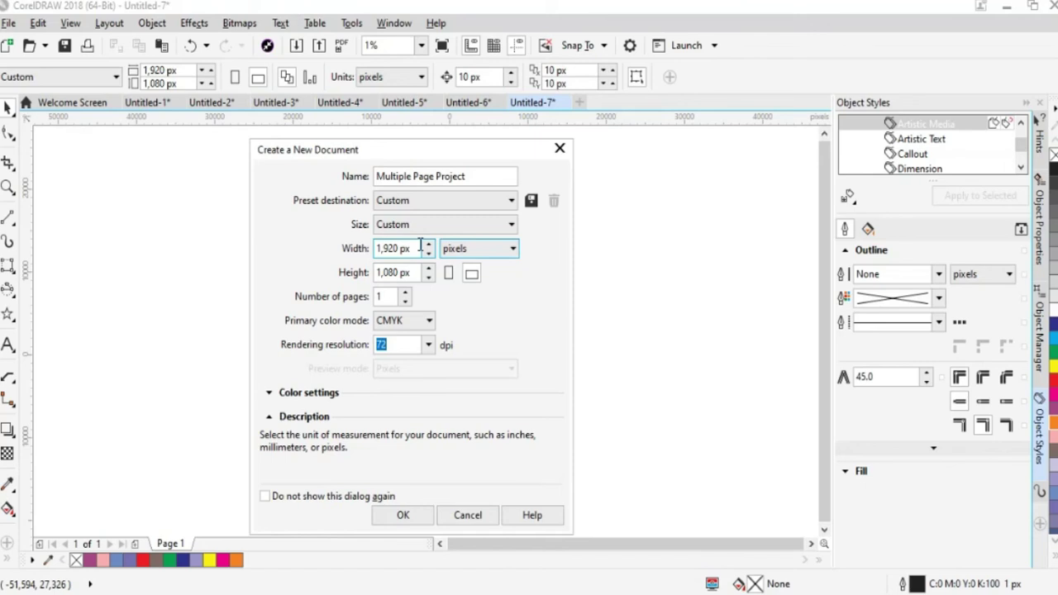
{"action": "left_click", "coordinate": [448, 273]}
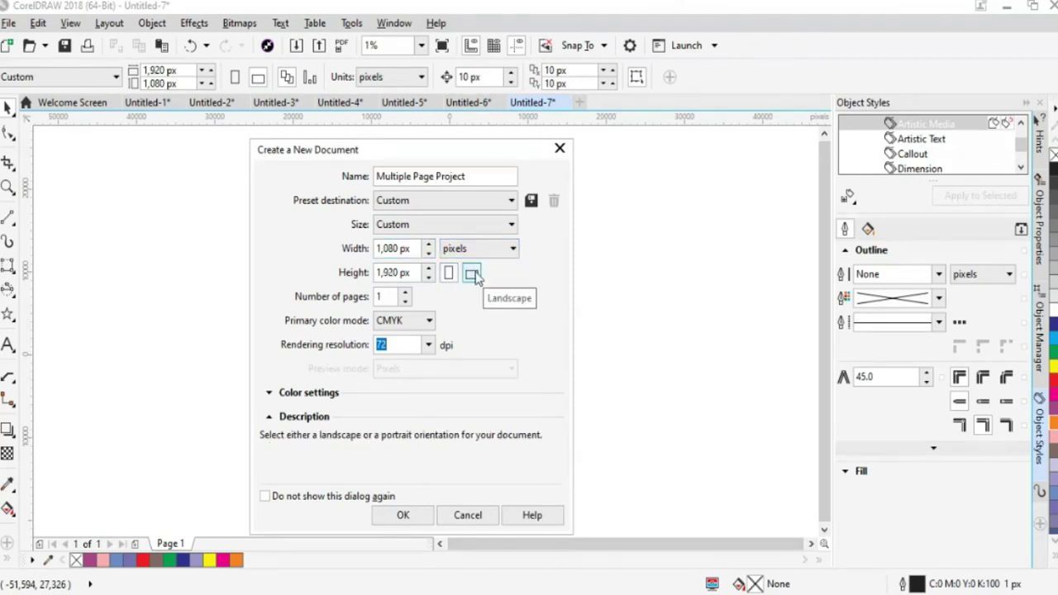
{"action": "left_click", "coordinate": [475, 276]}
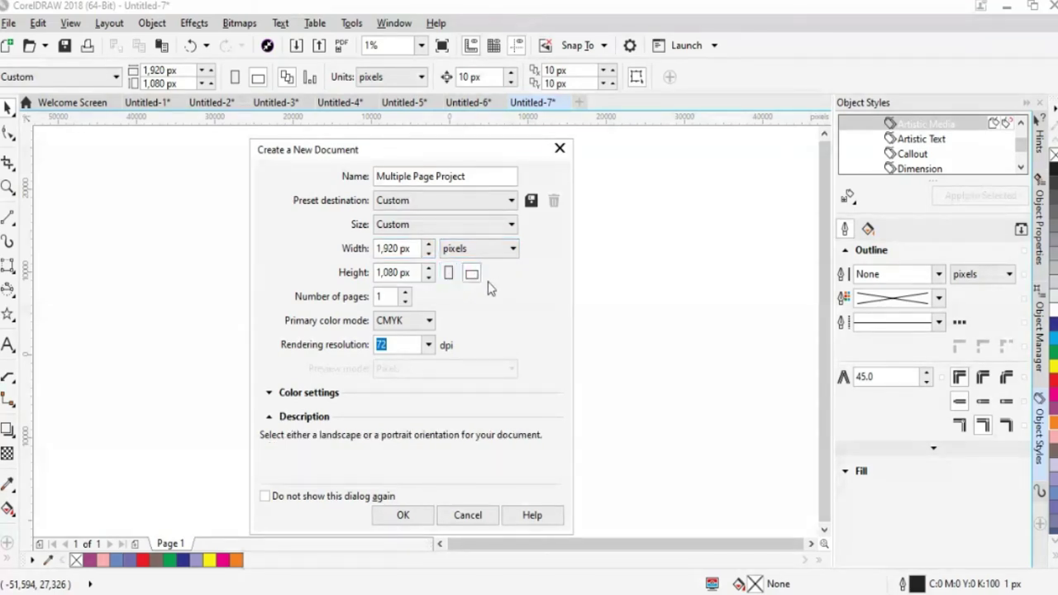
Set the number of pages to 8 and the rendering resolution to 72 dpi, and create the document.
{"action": "left_click", "coordinate": [405, 293]}
{"action": "left_click", "coordinate": [405, 294]}
{"action": "left_click", "coordinate": [405, 293]}
{"action": "left_click", "coordinate": [405, 294]}
{"action": "left_click", "coordinate": [405, 294]}
{"action": "left_click", "coordinate": [405, 294]}
{"action": "left_click", "coordinate": [404, 294]}
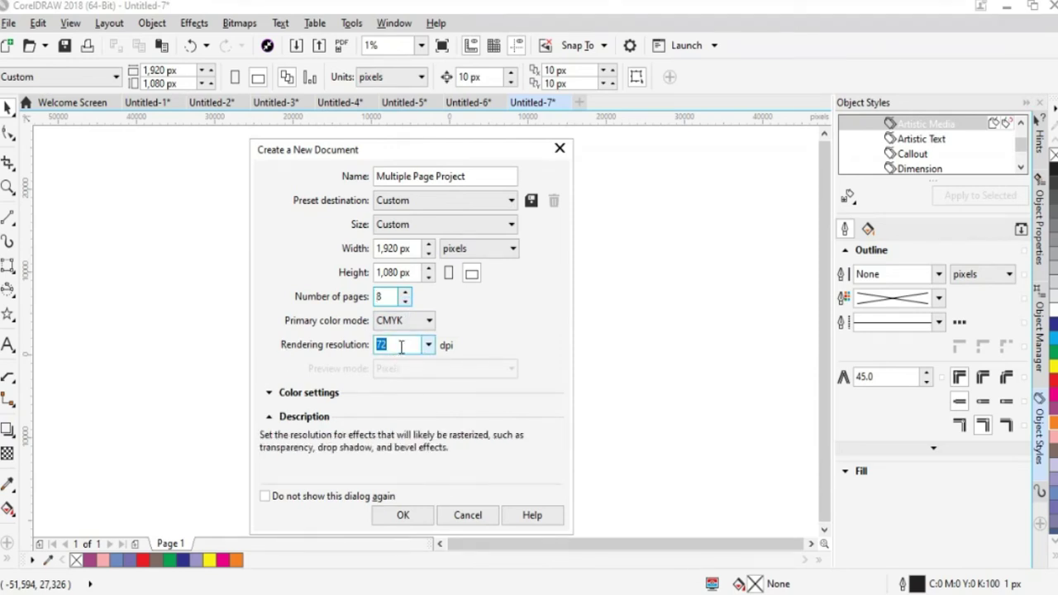
{"action": "left_click", "coordinate": [428, 345]}
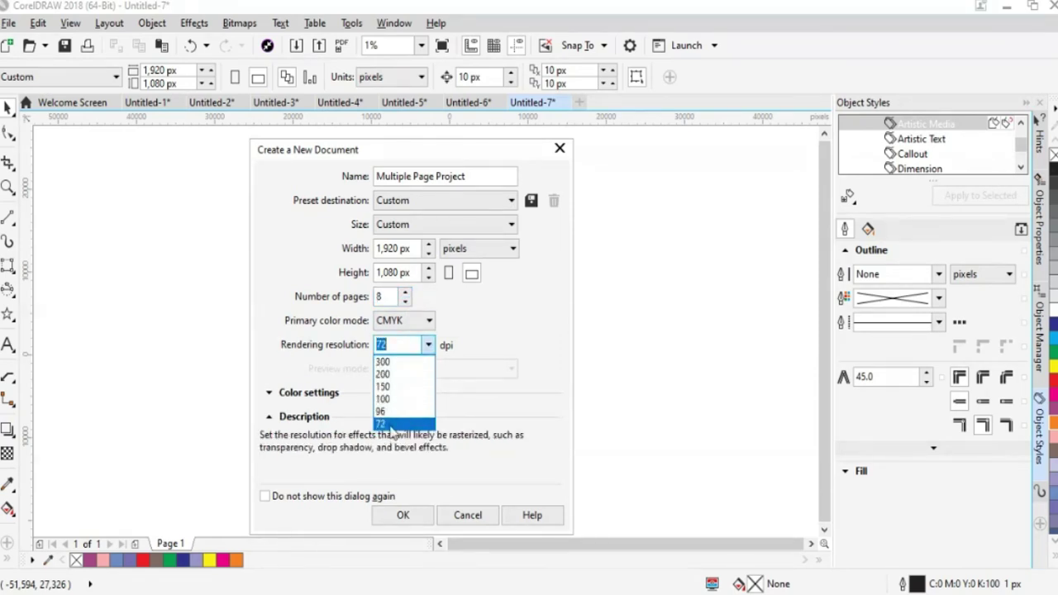
{"action": "left_click", "coordinate": [392, 424]}
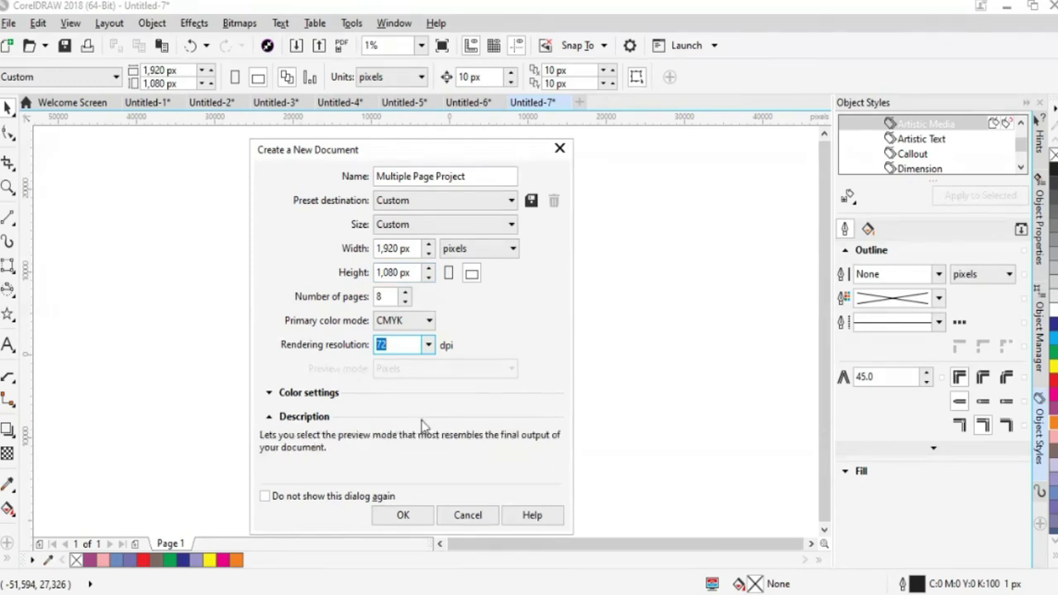
{"action": "left_click", "coordinate": [403, 515]}
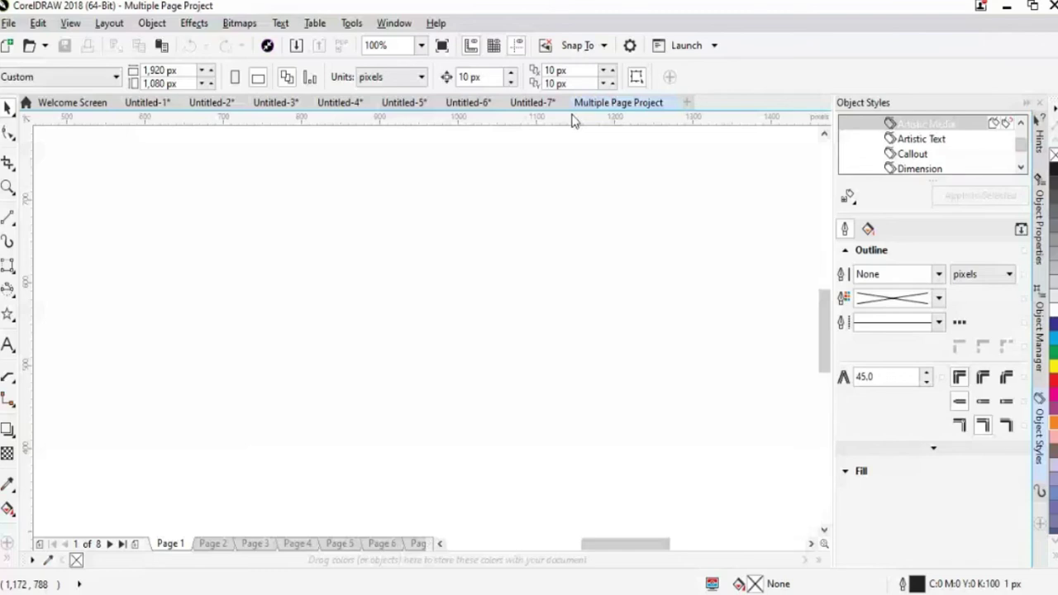
Look through the new document's pages in order, from page 2 up to page 7.
{"action": "left_click", "coordinate": [213, 544]}
{"action": "left_click", "coordinate": [254, 544]}
{"action": "left_click", "coordinate": [298, 544]}
{"action": "left_click", "coordinate": [340, 544]}
{"action": "left_click", "coordinate": [382, 544]}
{"action": "left_click", "coordinate": [418, 543]}
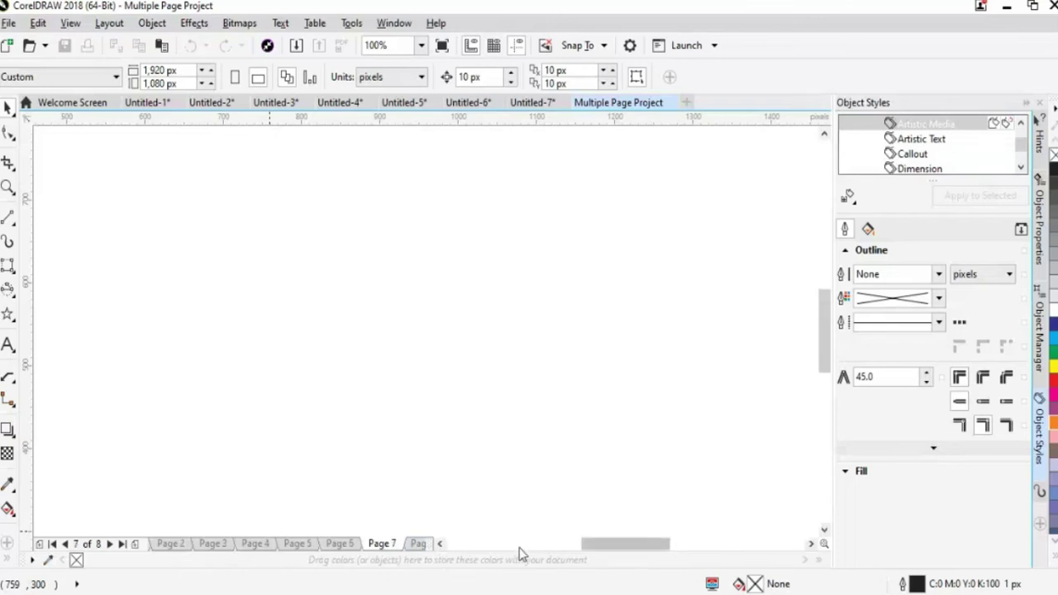
Draw a rectangle about 868 by 488 px near the middle of page 2 and fill it purple.
{"action": "left_click", "coordinate": [171, 544]}
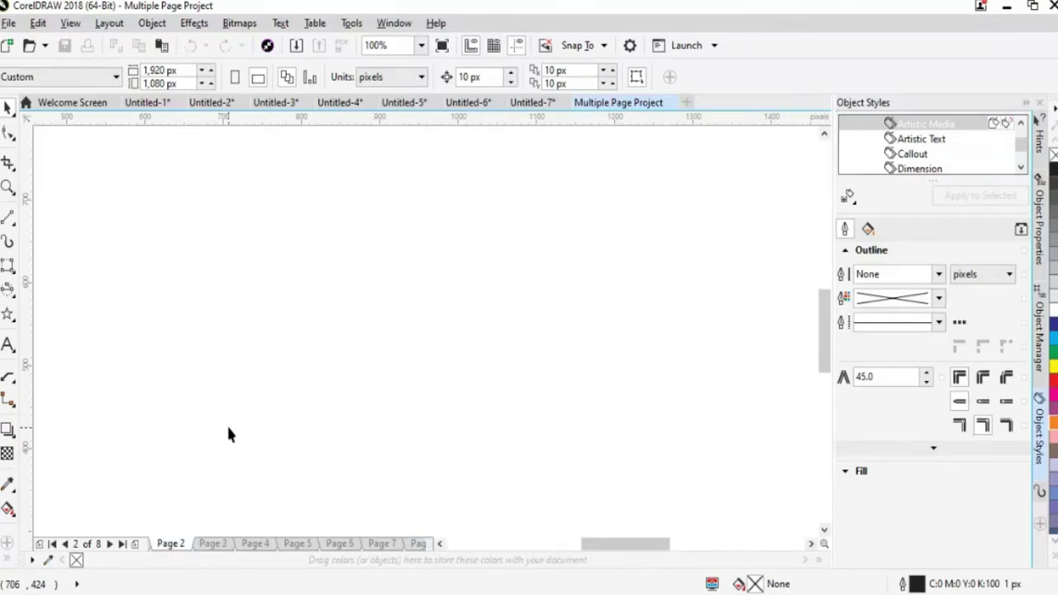
{"action": "scroll", "coordinate": [339, 438], "scroll_direction": "down", "scroll_amount": 2}
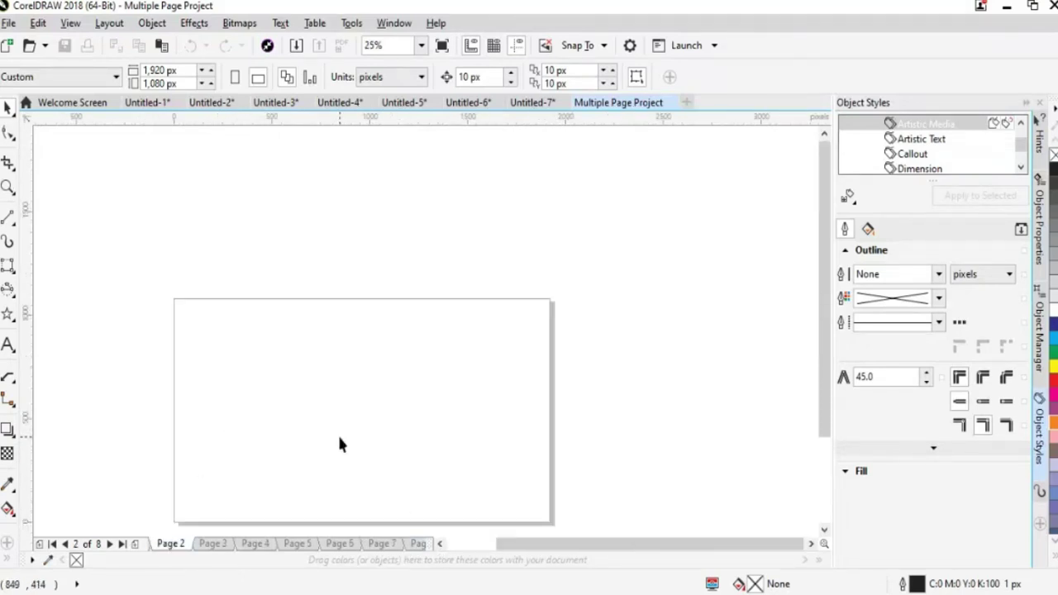
{"action": "left_click_drag", "start_coordinate": [827, 386], "coordinate": [831, 430]}
{"action": "left_click", "coordinate": [7, 264]}
{"action": "left_click", "coordinate": [49, 265]}
{"action": "left_click_drag", "start_coordinate": [271, 291], "coordinate": [418, 390]}
{"action": "left_click", "coordinate": [1052, 408]}
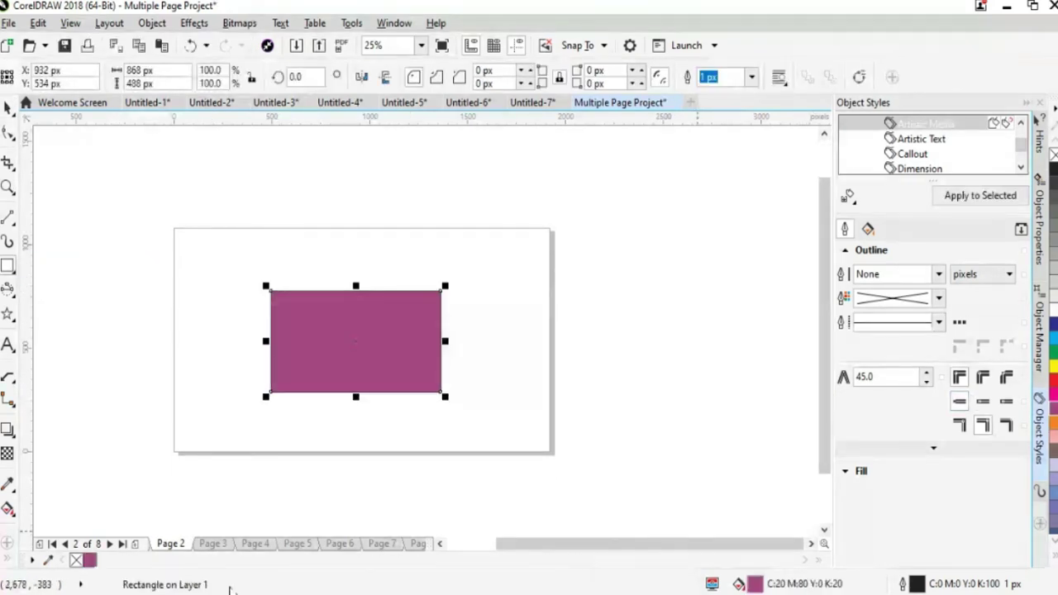
Insert a new page after page 2 and draw a dark blue rectangle about 408 by 580 px on it.
{"action": "left_click", "coordinate": [216, 545]}
{"action": "left_click", "coordinate": [171, 544]}
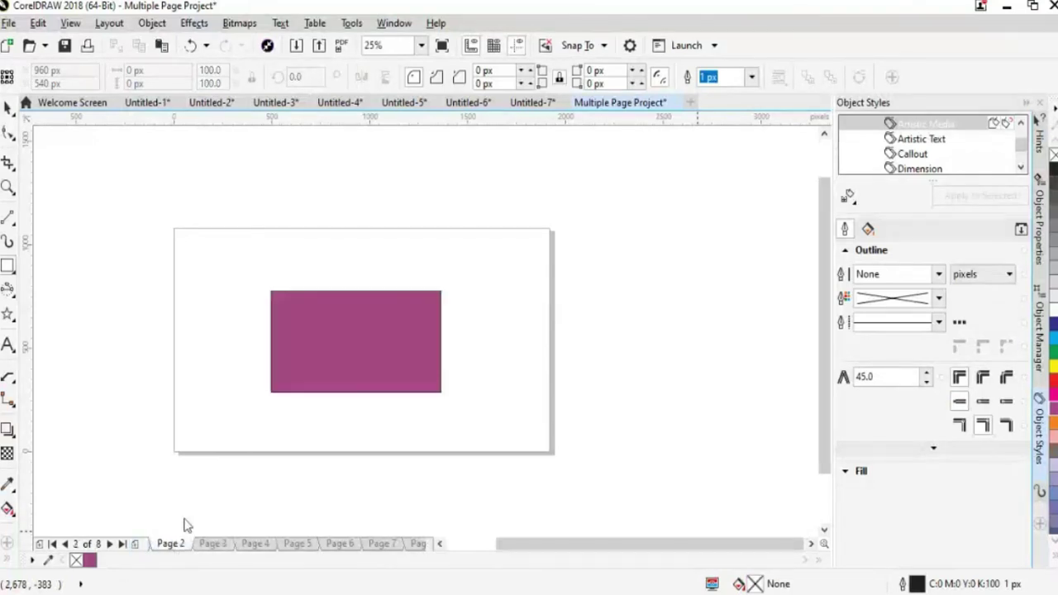
{"action": "left_click", "coordinate": [135, 544]}
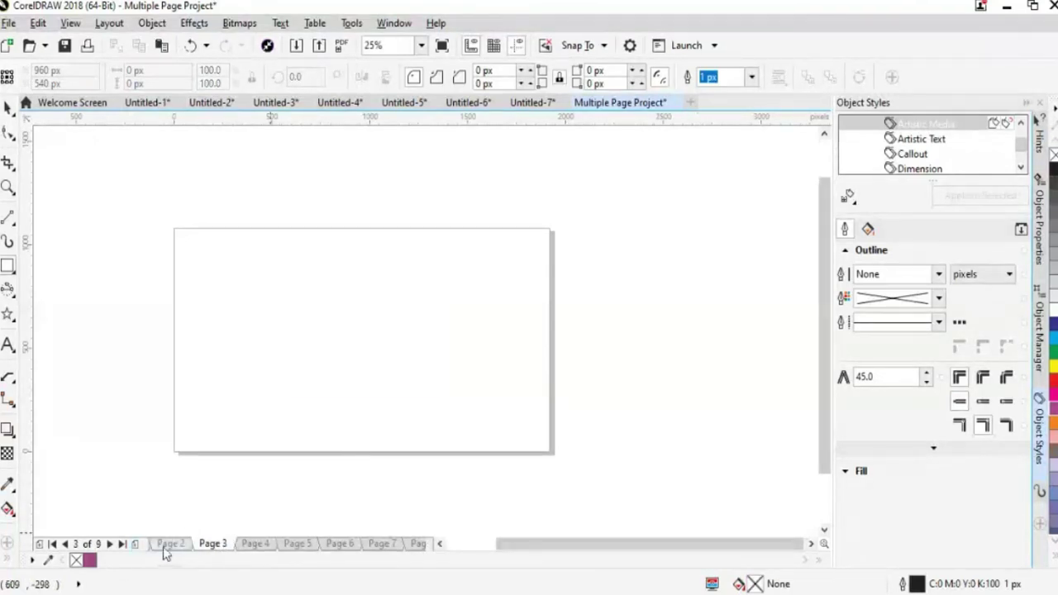
{"action": "mouse_move", "coordinate": [310, 286]}
{"action": "left_mouse_down"}
{"action": "mouse_move", "coordinate": [329, 350]}
{"action": "mouse_move", "coordinate": [390, 407]}
{"action": "left_mouse_up"}
{"action": "left_click", "coordinate": [1053, 324]}
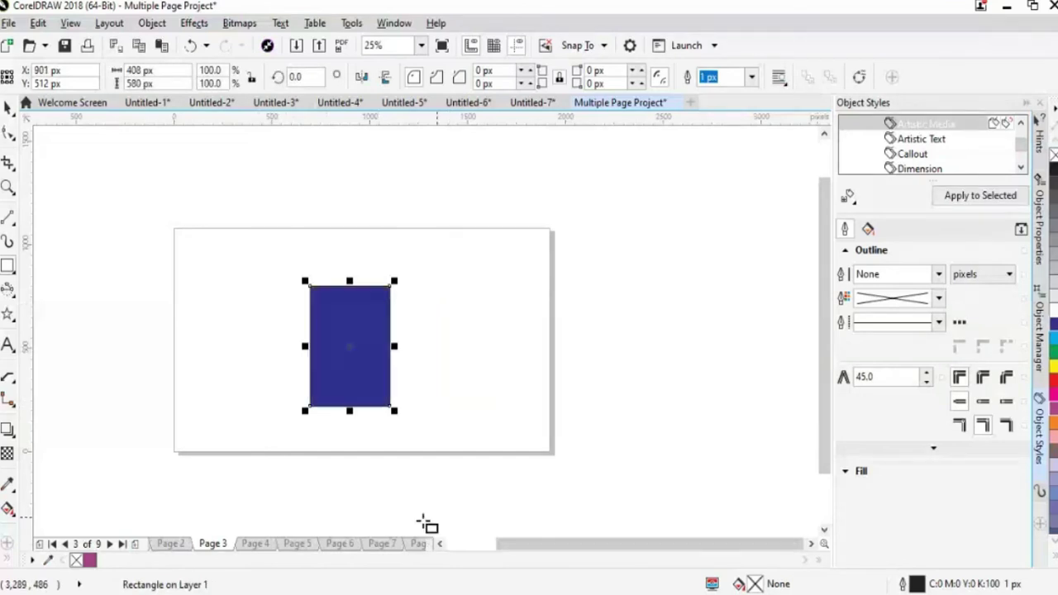
Draw a rectangle about 904 by 480 px on page 4 and fill it green.
{"action": "left_click", "coordinate": [253, 546]}
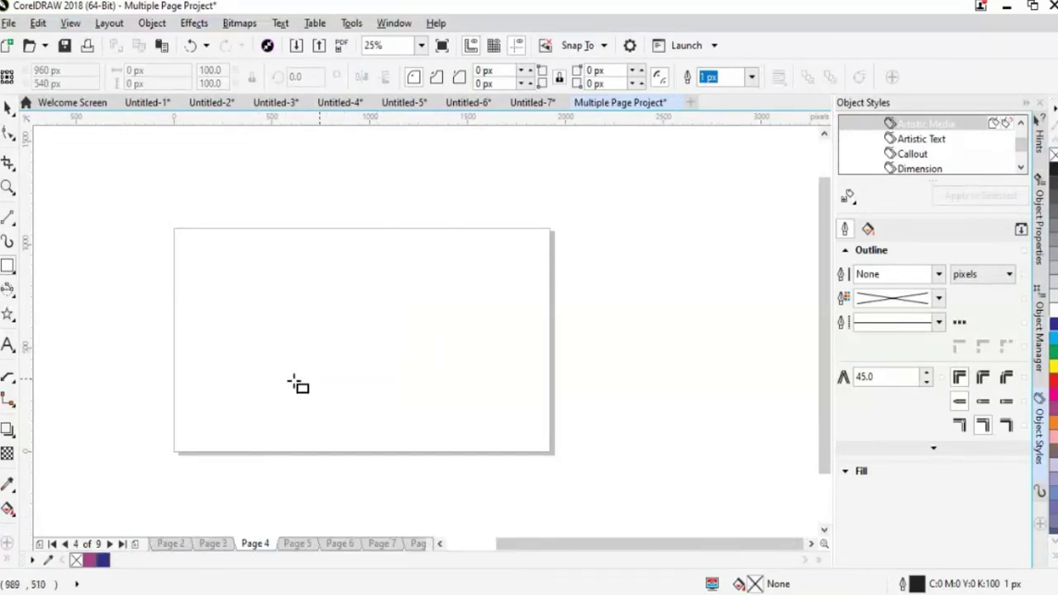
{"action": "mouse_move", "coordinate": [304, 279]}
{"action": "left_mouse_down"}
{"action": "mouse_move", "coordinate": [385, 392]}
{"action": "mouse_move", "coordinate": [486, 382]}
{"action": "left_mouse_up"}
{"action": "left_click", "coordinate": [1053, 361]}
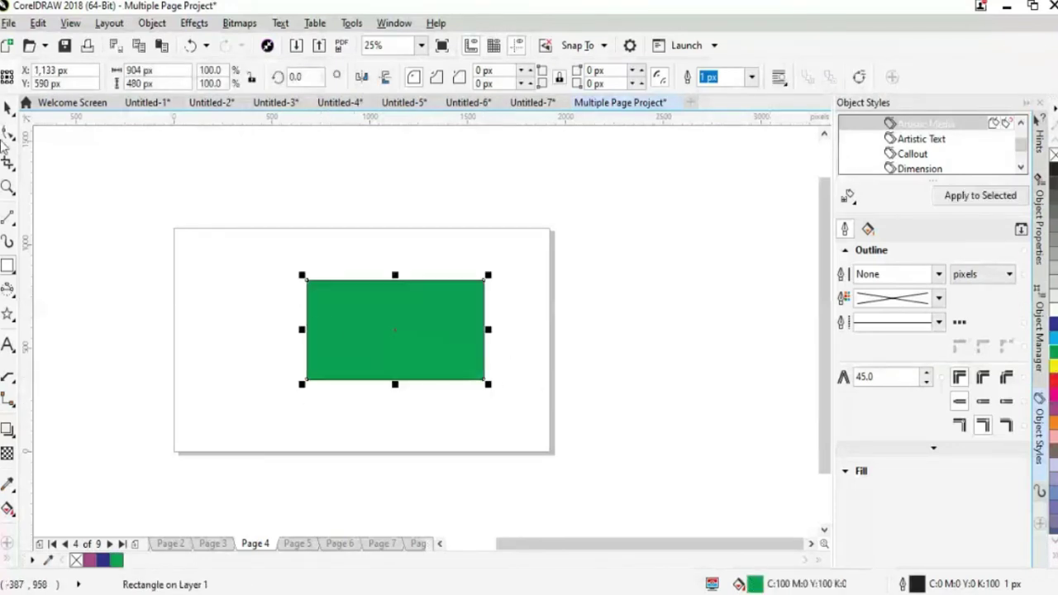
Draw a circle about 676 px across on page 5 and fill it red.
{"action": "left_click", "coordinate": [298, 544]}
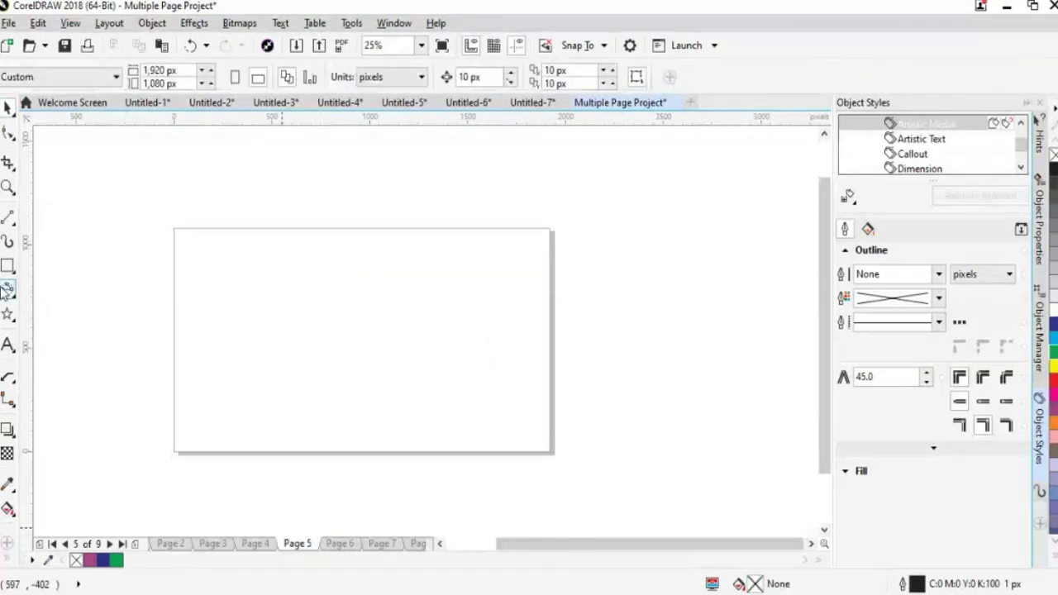
{"action": "left_click", "coordinate": [8, 290]}
{"action": "left_click", "coordinate": [42, 286]}
{"action": "mouse_move", "coordinate": [279, 292]}
{"action": "left_mouse_down"}
{"action": "mouse_move", "coordinate": [418, 425]}
{"action": "mouse_move", "coordinate": [419, 439]}
{"action": "left_mouse_up"}
{"action": "left_click", "coordinate": [1053, 382]}
Undo the stray edit and reposition the red circle close to the centre of page 5.
{"action": "mouse_move", "coordinate": [347, 392]}
{"action": "left_mouse_down"}
{"action": "mouse_move", "coordinate": [351, 368]}
{"action": "mouse_move", "coordinate": [353, 388]}
{"action": "left_mouse_up"}
{"action": "key", "text": "ctrl+z"}
{"action": "key", "text": "space"}
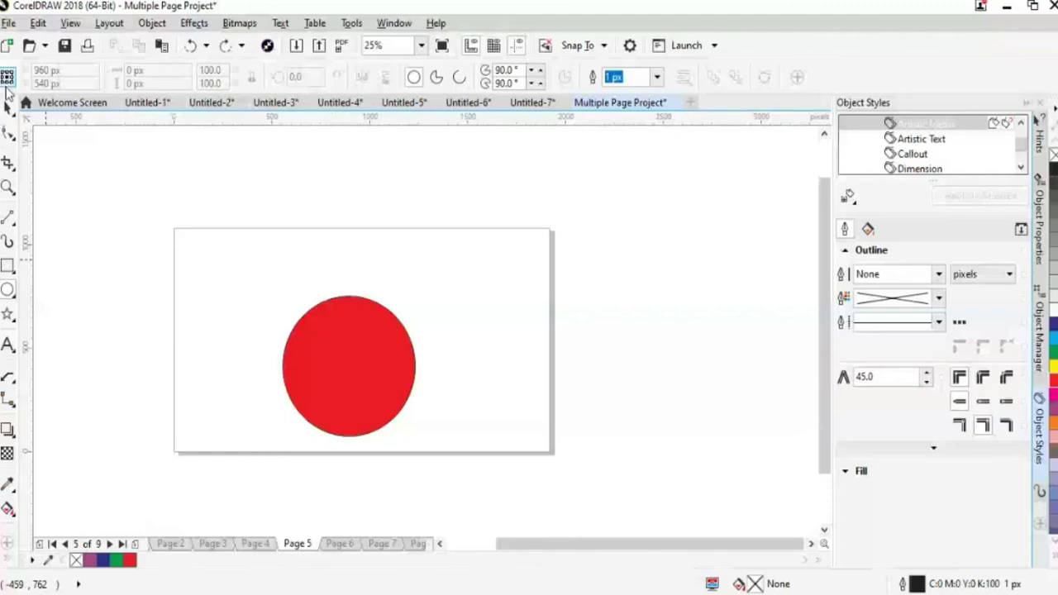
{"action": "left_click", "coordinate": [347, 371]}
{"action": "key", "text": "p"}
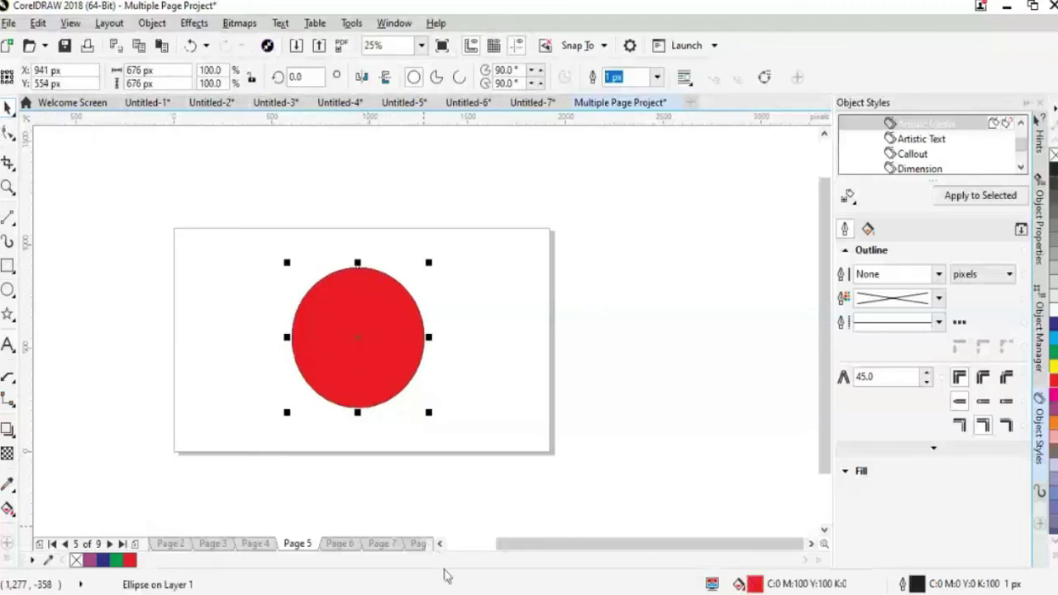
Draw a five-pointed star about 571 by 543 px on page 6 and fill it red.
{"action": "left_click", "coordinate": [352, 549]}
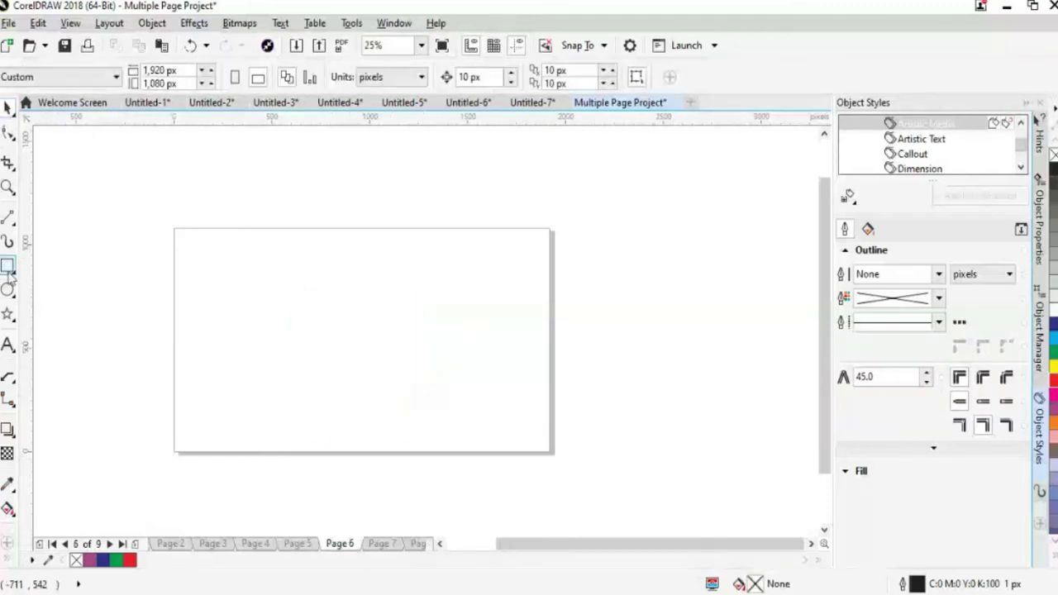
{"action": "left_click", "coordinate": [8, 313]}
{"action": "left_click_drag", "start_coordinate": [306, 289], "coordinate": [426, 411]}
{"action": "left_click", "coordinate": [1053, 378]}
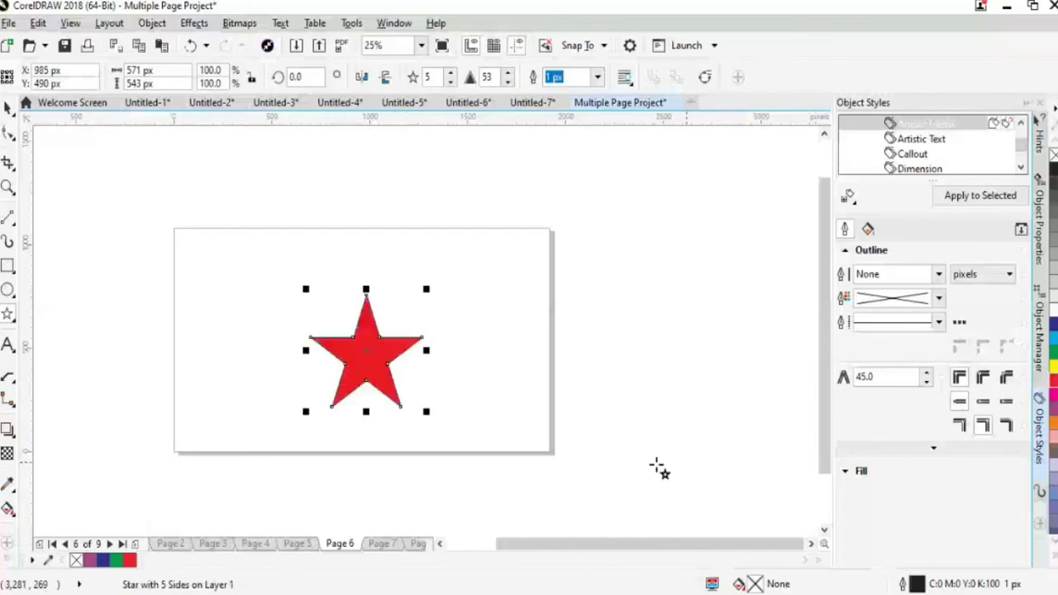
Draw a five-pointed star about 609 by 583 px with a solid fill on page 7 and go to page 8.
{"action": "key", "text": "Page_Down"}
{"action": "left_click_drag", "start_coordinate": [356, 302], "coordinate": [478, 421]}
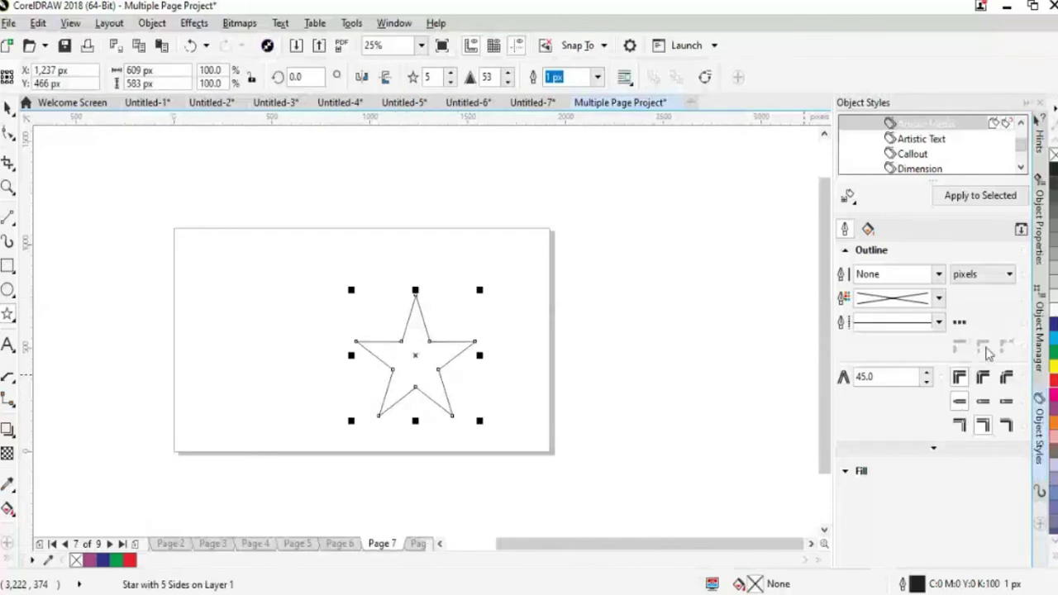
{"action": "left_click", "coordinate": [1052, 325]}
{"action": "mouse_move", "coordinate": [403, 345]}
{"action": "left_mouse_down"}
{"action": "mouse_move", "coordinate": [368, 343]}
{"action": "mouse_move", "coordinate": [403, 344]}
{"action": "left_mouse_up"}
{"action": "left_click", "coordinate": [418, 543]}
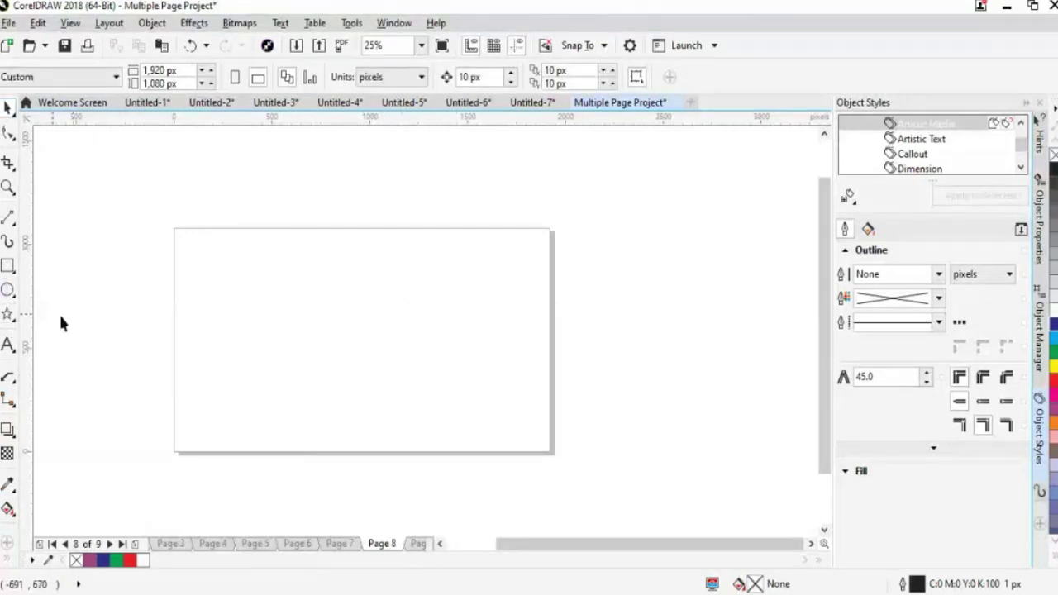
{"action": "left_click", "coordinate": [9, 316]}
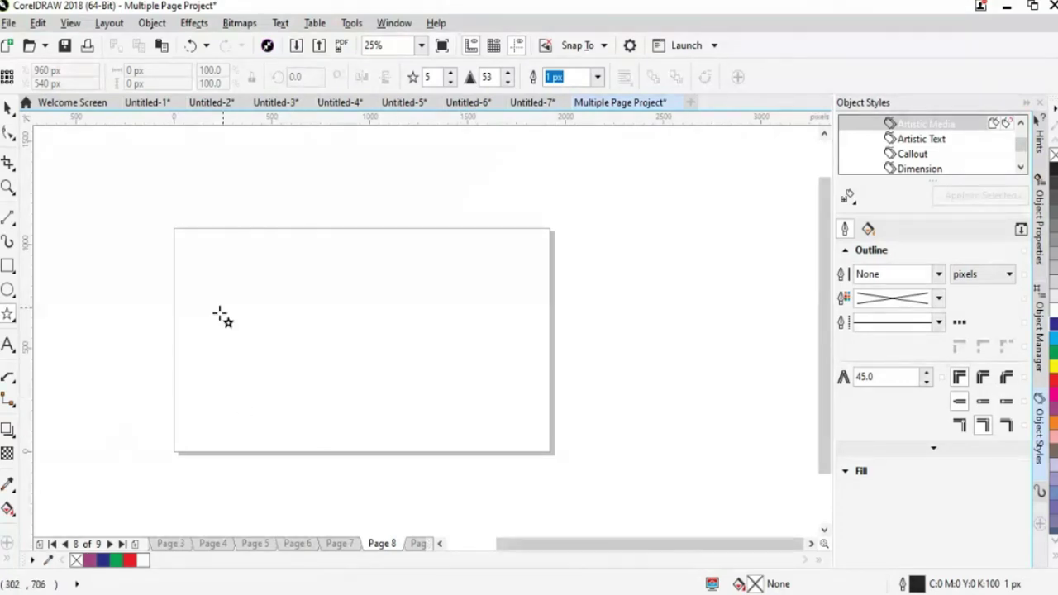
{"action": "mouse_move", "coordinate": [252, 273]}
{"action": "left_mouse_down"}
{"action": "mouse_move", "coordinate": [369, 420]}
{"action": "mouse_move", "coordinate": [357, 417]}
{"action": "left_mouse_up"}
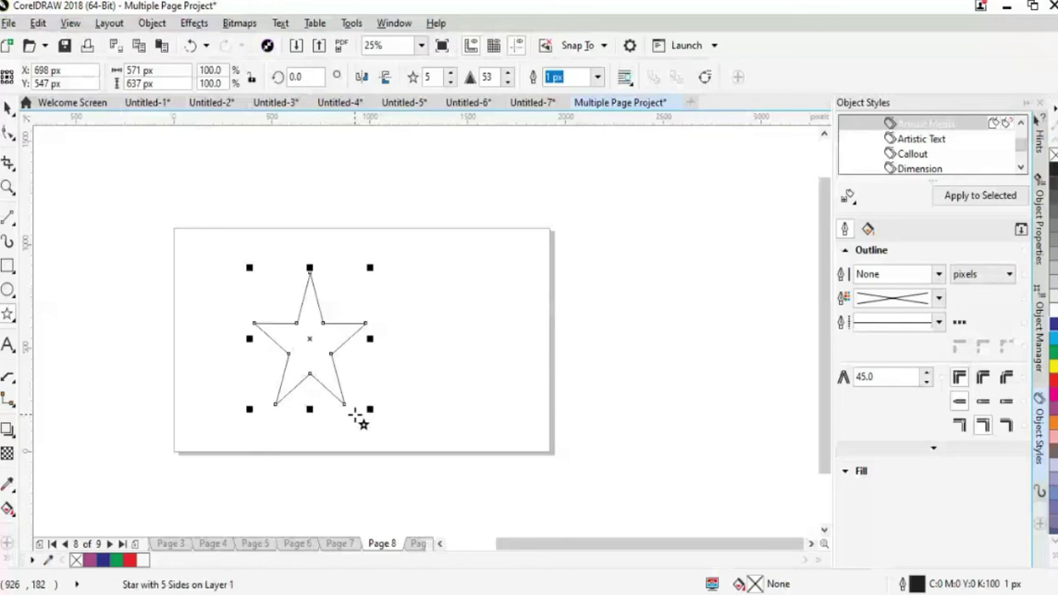
{"action": "key", "text": "Delete"}
Draw a five-sided polygon about 571 by 543 px on page 8 and fill it green.
{"action": "key", "text": "y"}
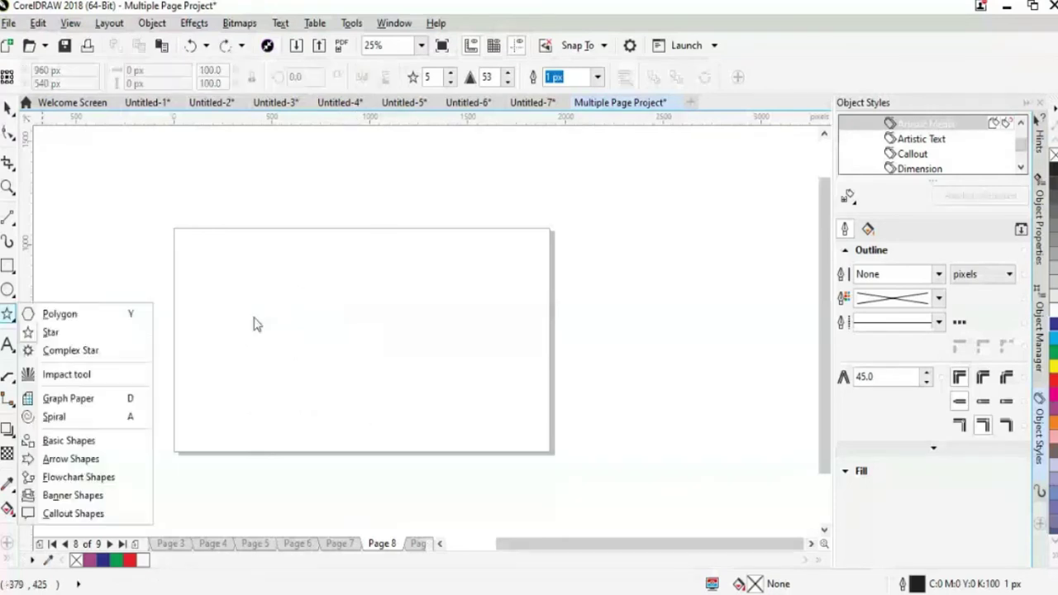
{"action": "left_click_drag", "start_coordinate": [350, 312], "coordinate": [443, 400]}
{"action": "left_click", "coordinate": [1053, 365]}
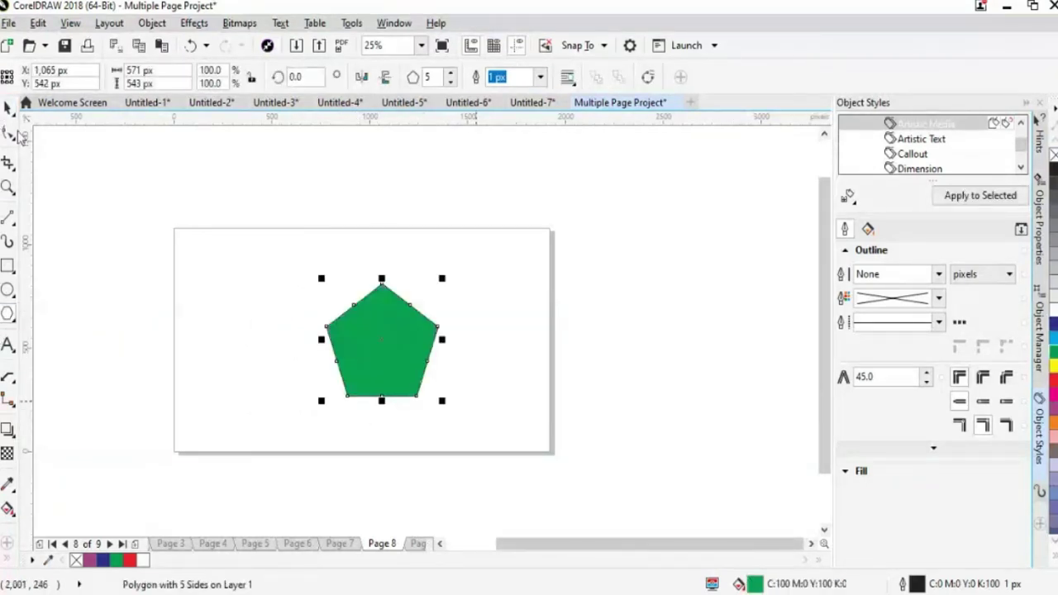
Go to page 3 and save the drawing as Multiple Page Project in PDF - Adobe Portable Document Format, in the coreldraw exercises folder.
{"action": "left_click", "coordinate": [170, 543]}
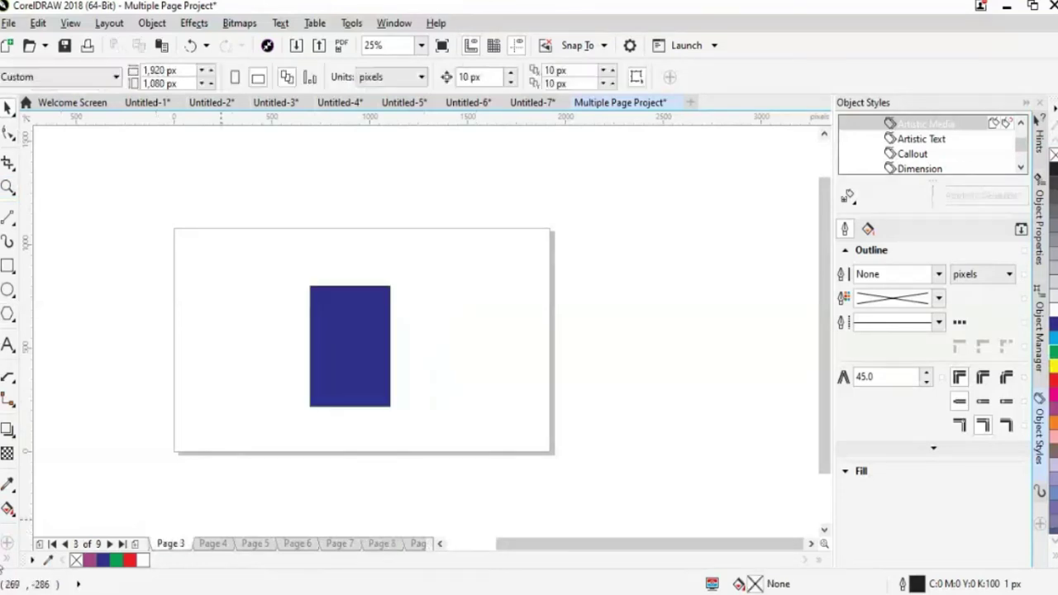
{"action": "left_click", "coordinate": [9, 23]}
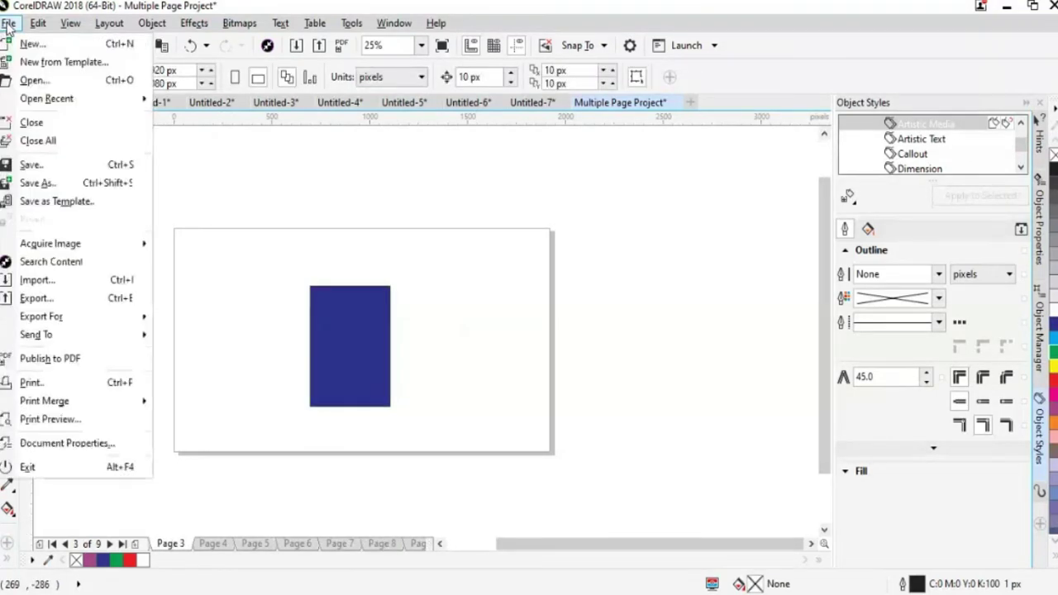
{"action": "left_click", "coordinate": [65, 191]}
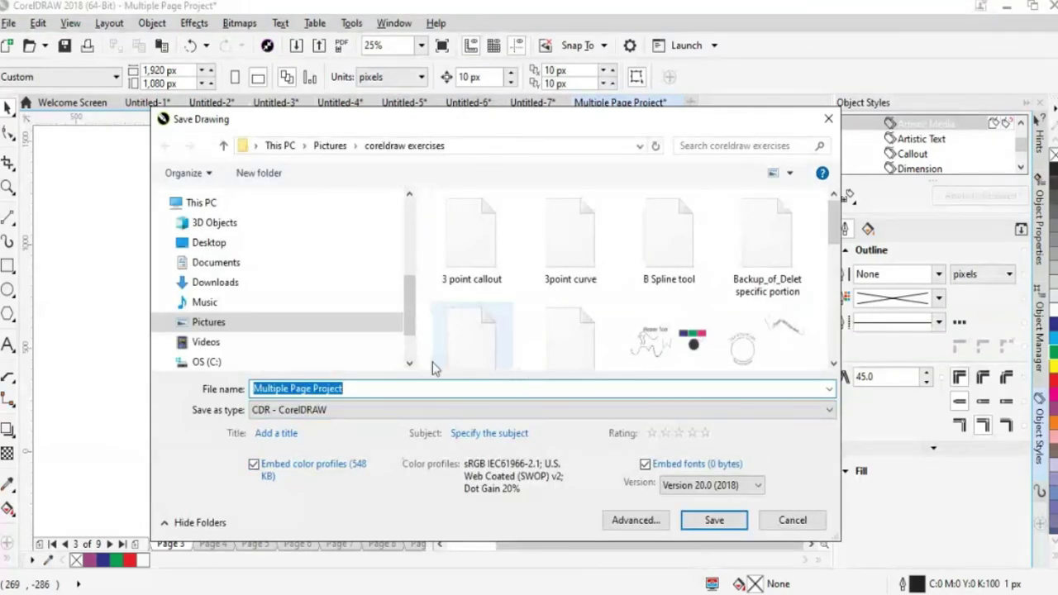
{"action": "left_click", "coordinate": [371, 411]}
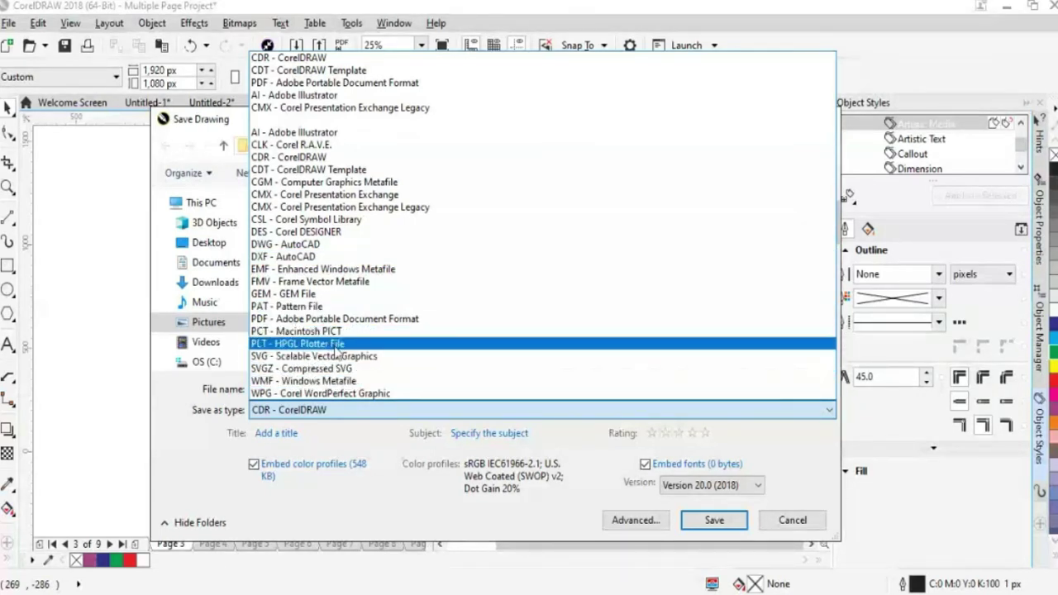
{"action": "left_click", "coordinate": [304, 87]}
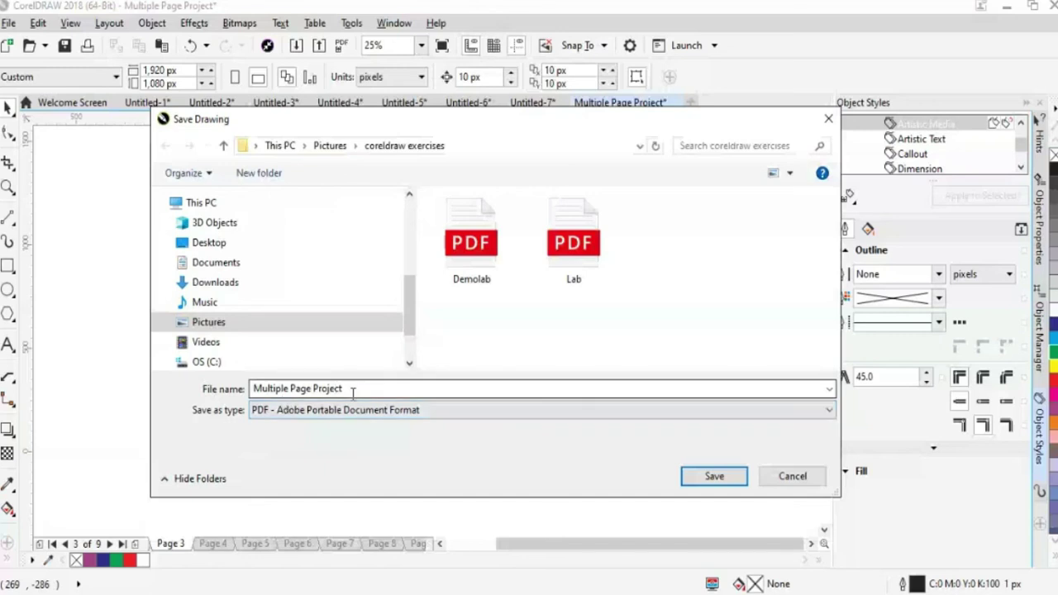
{"action": "left_click", "coordinate": [714, 477]}
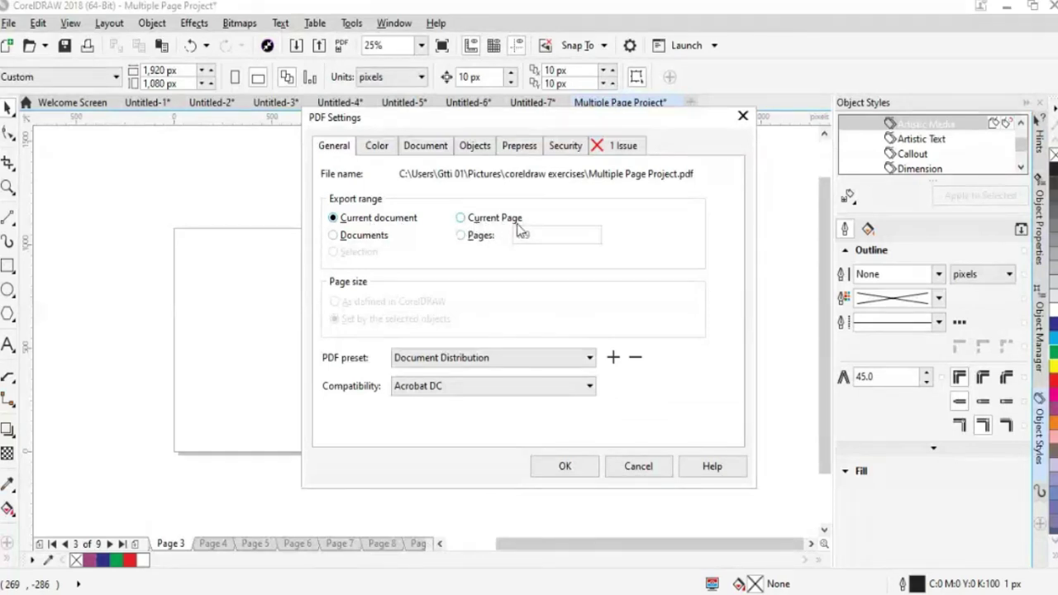
Try the Current Page, Current document and Pages 1-9 options for the PDF export range.
{"action": "left_click", "coordinate": [462, 219]}
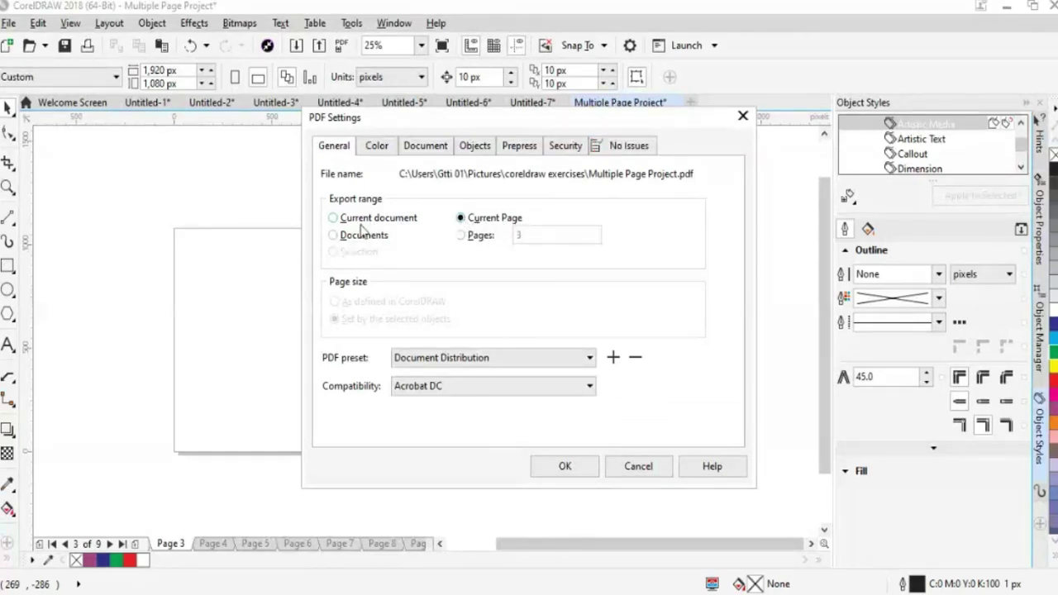
{"action": "left_click", "coordinate": [363, 219]}
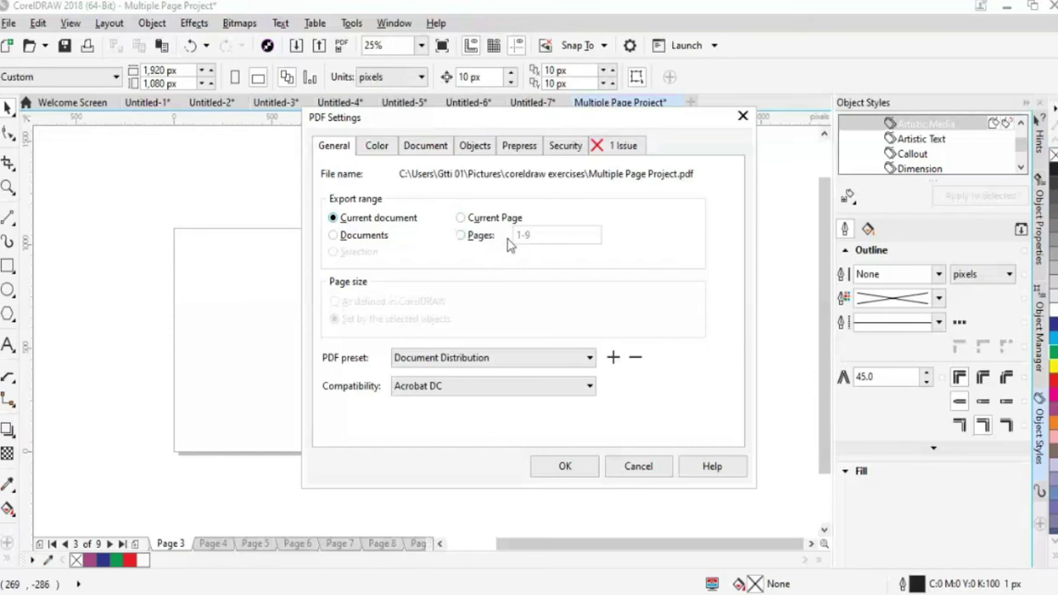
{"action": "left_click", "coordinate": [462, 236]}
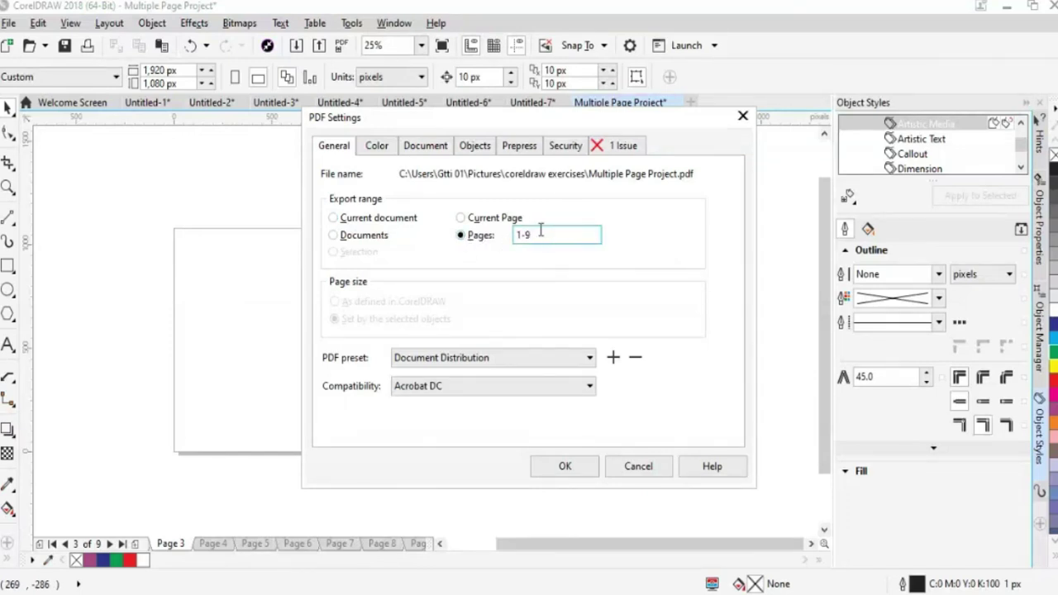
{"action": "left_click", "coordinate": [537, 238]}
{"action": "left_click", "coordinate": [352, 220]}
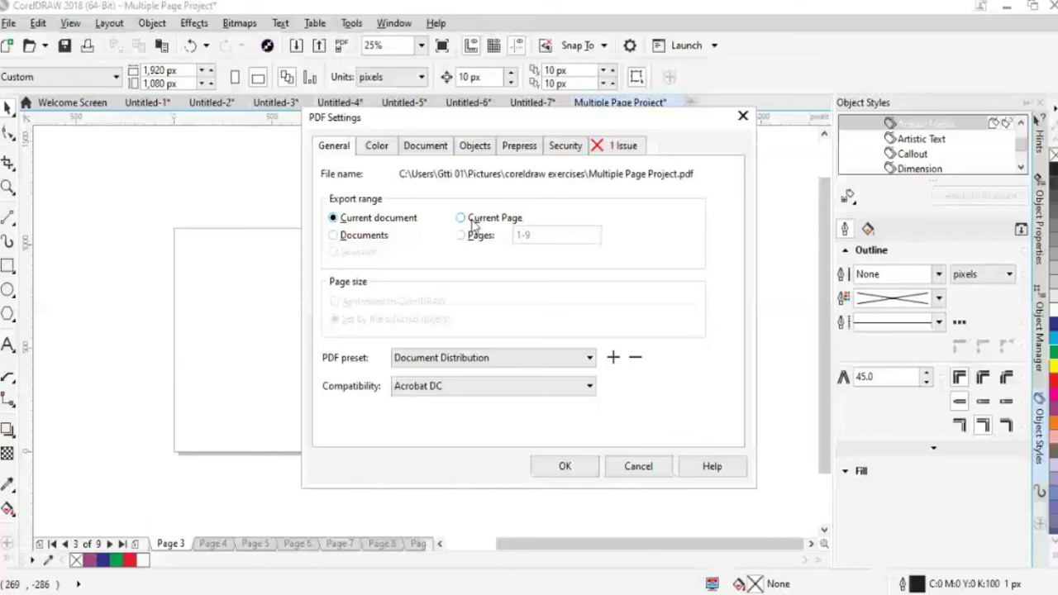
{"action": "left_click", "coordinate": [543, 236]}
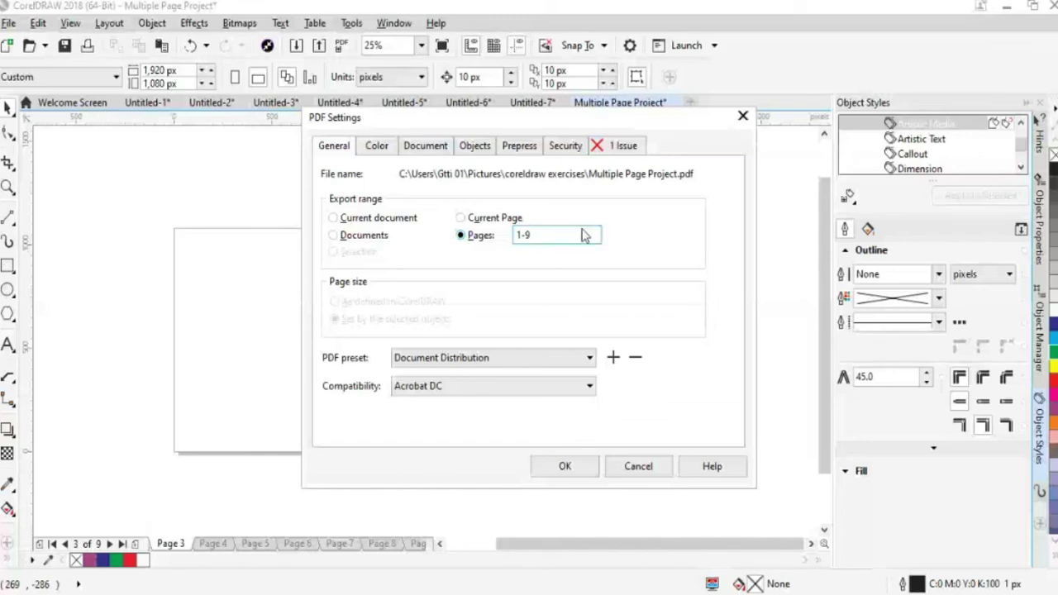
Review the PDF's color and document settings, set the export range to the current document and create the PDF.
{"action": "left_click", "coordinate": [381, 152]}
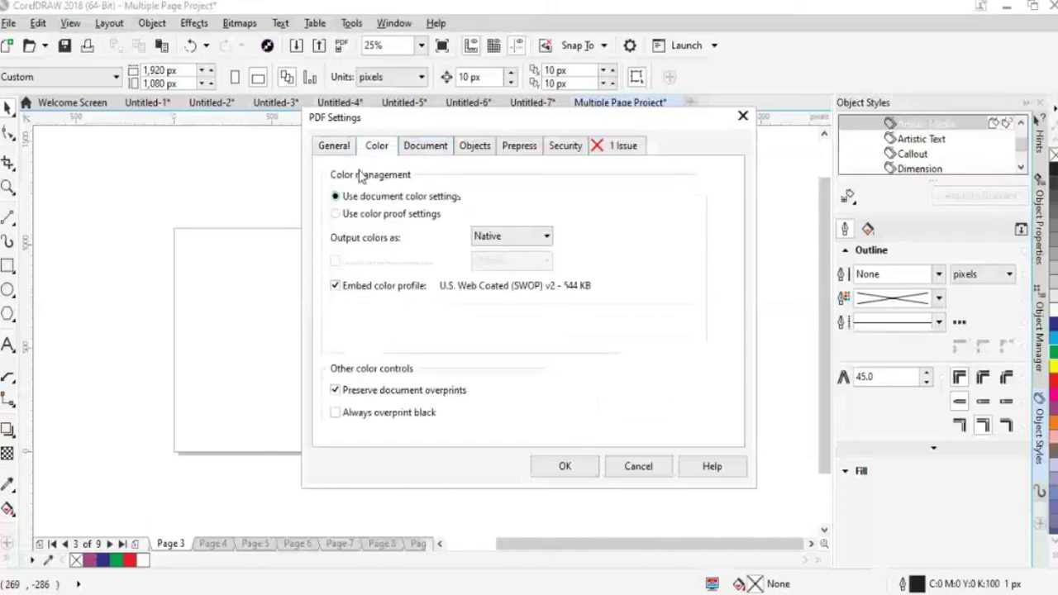
{"action": "key", "text": "ctrl+Tab"}
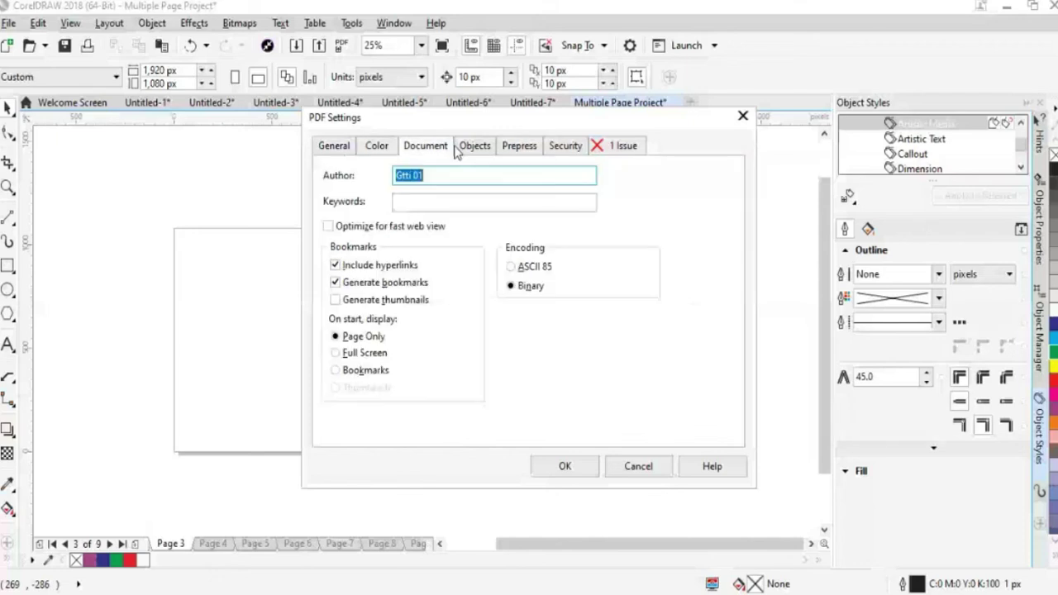
{"action": "left_click", "coordinate": [335, 148]}
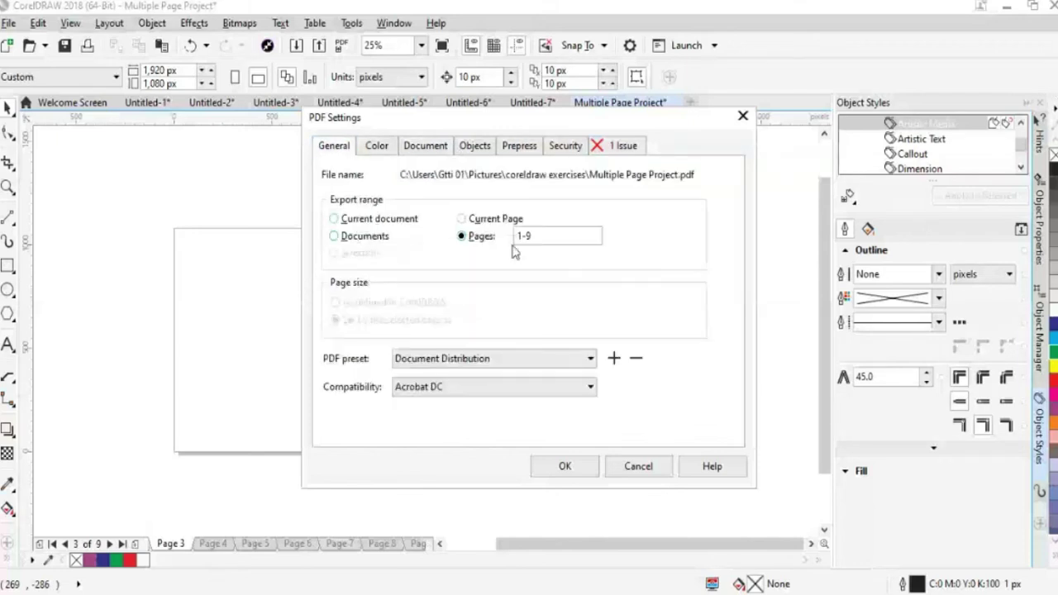
{"action": "left_click", "coordinate": [348, 221]}
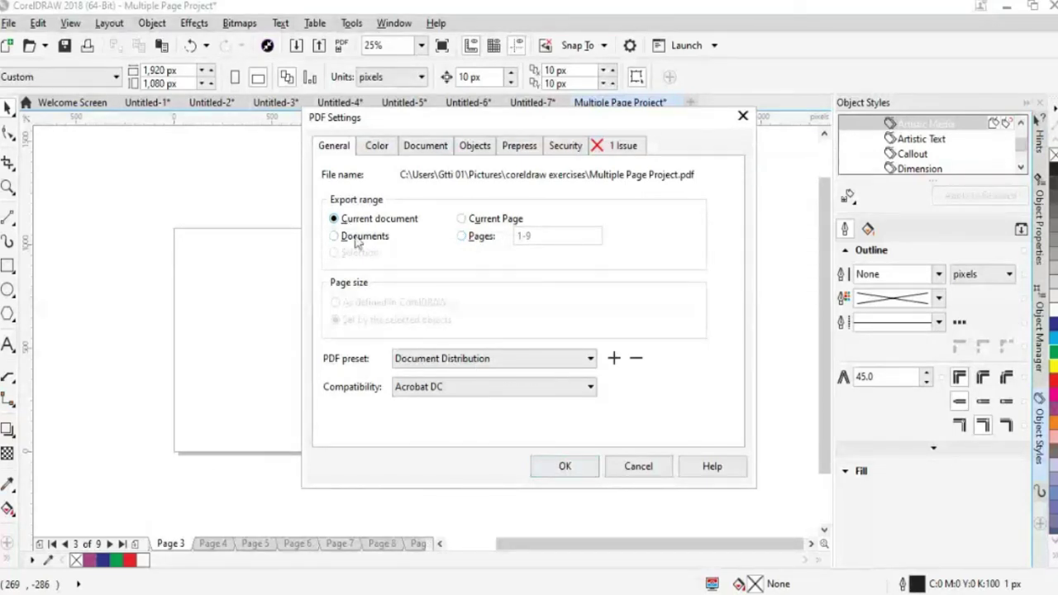
{"action": "left_click", "coordinate": [579, 468]}
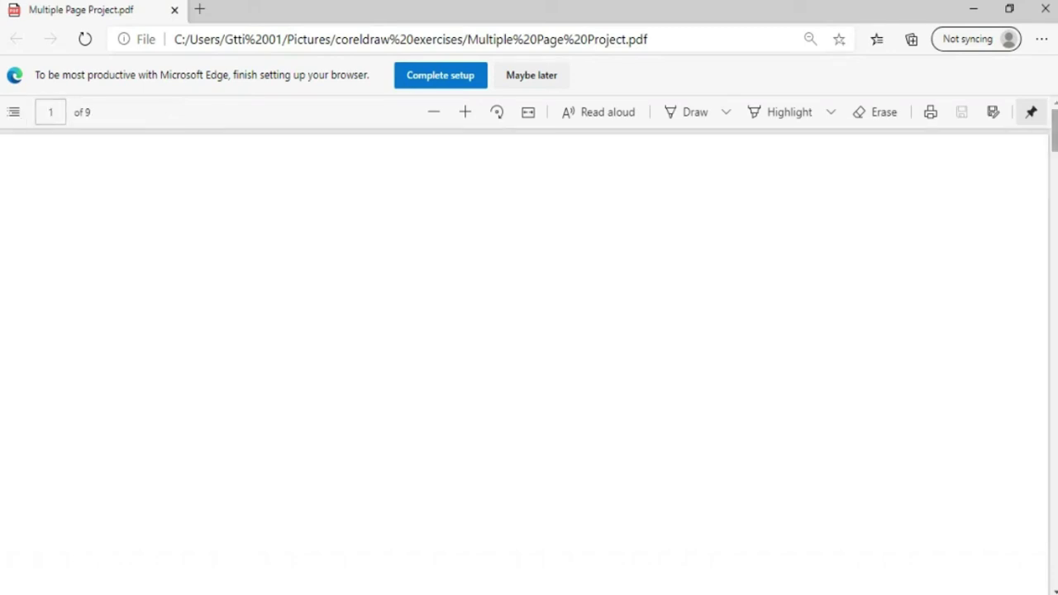
Look through the pages of the exported Multiple Page Project PDF in Microsoft Edge and return to its first page.
{"action": "scroll", "coordinate": [528, 364], "scroll_direction": "down", "scroll_amount": 10}
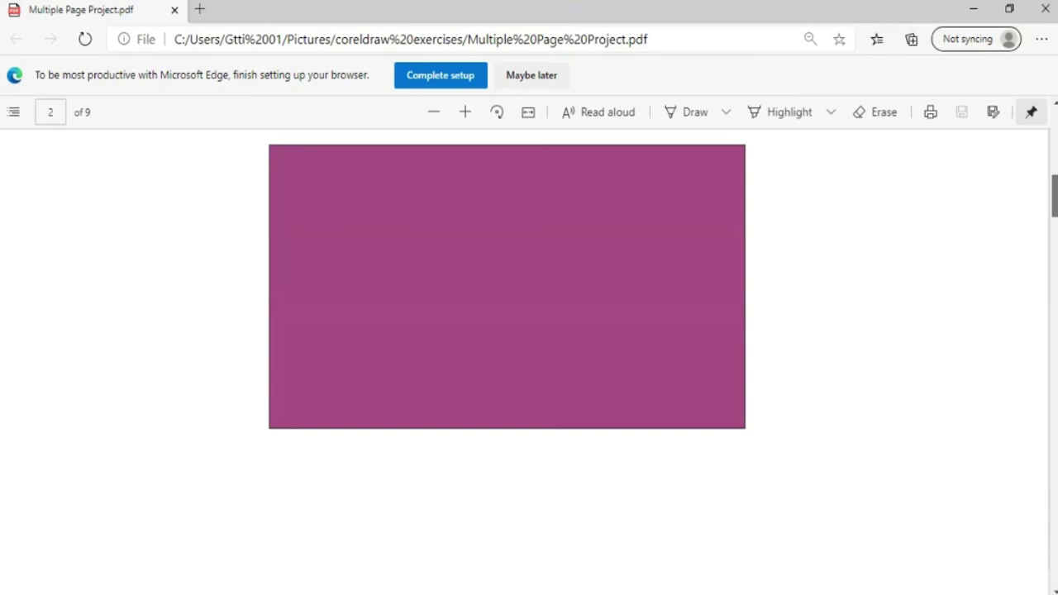
{"action": "scroll", "coordinate": [529, 364], "scroll_direction": "down", "scroll_amount": 10}
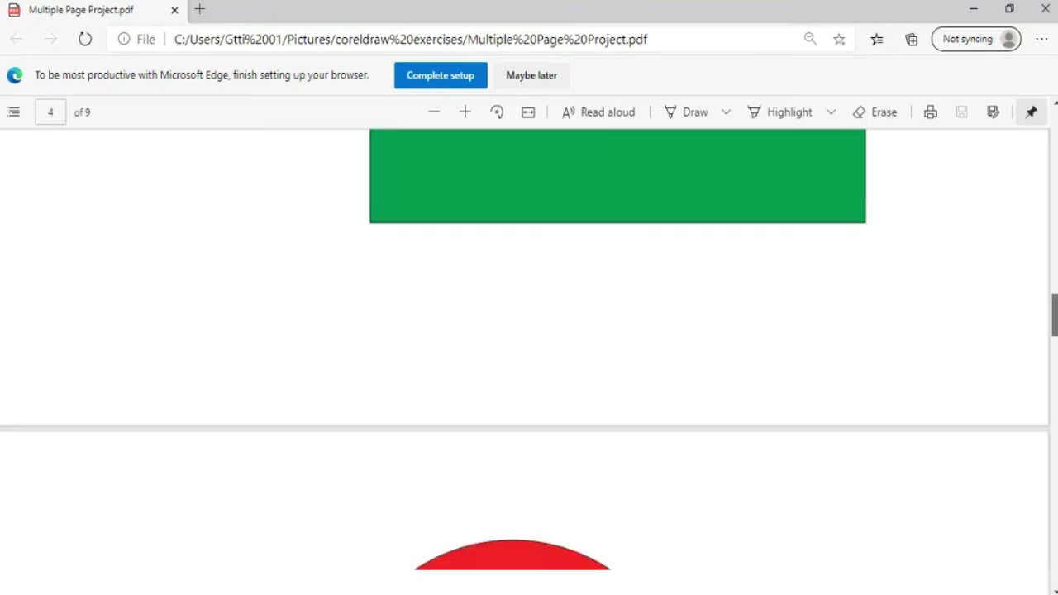
{"action": "scroll", "coordinate": [529, 364], "scroll_direction": "down", "scroll_amount": 10}
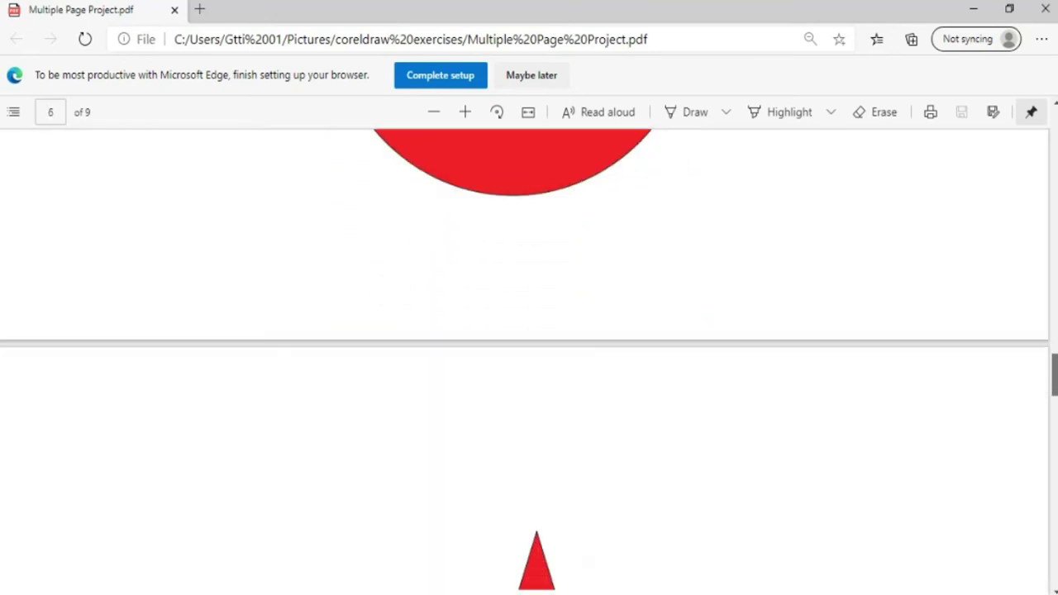
{"action": "scroll", "coordinate": [529, 363], "scroll_direction": "down", "scroll_amount": 10}
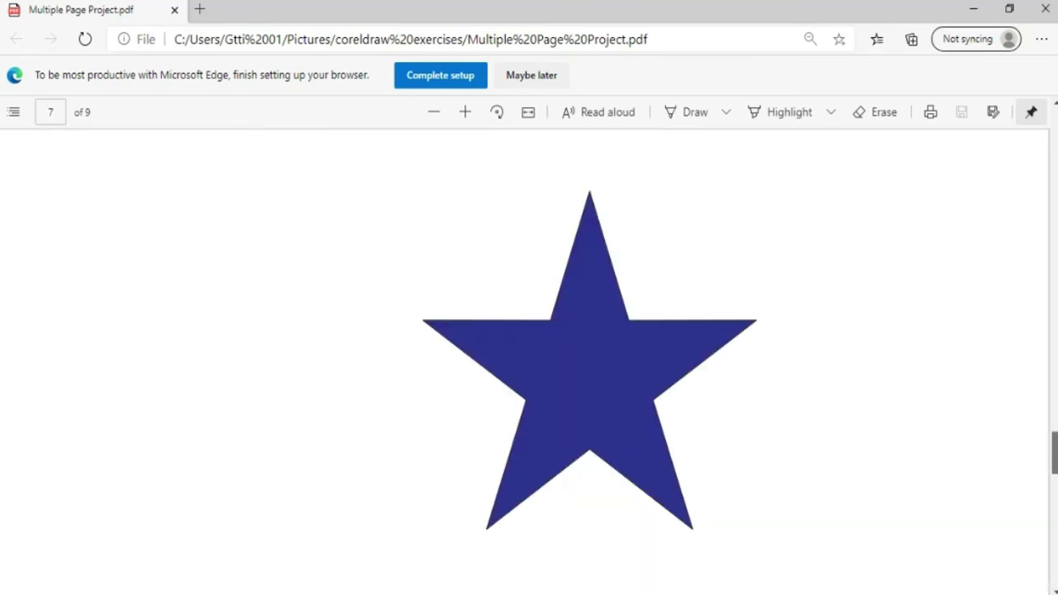
{"action": "scroll", "coordinate": [529, 364], "scroll_direction": "down", "scroll_amount": 10}
{"action": "scroll", "coordinate": [529, 364], "scroll_direction": "up", "scroll_amount": 5}
{"action": "scroll", "coordinate": [529, 364], "scroll_direction": "up", "scroll_amount": 20}
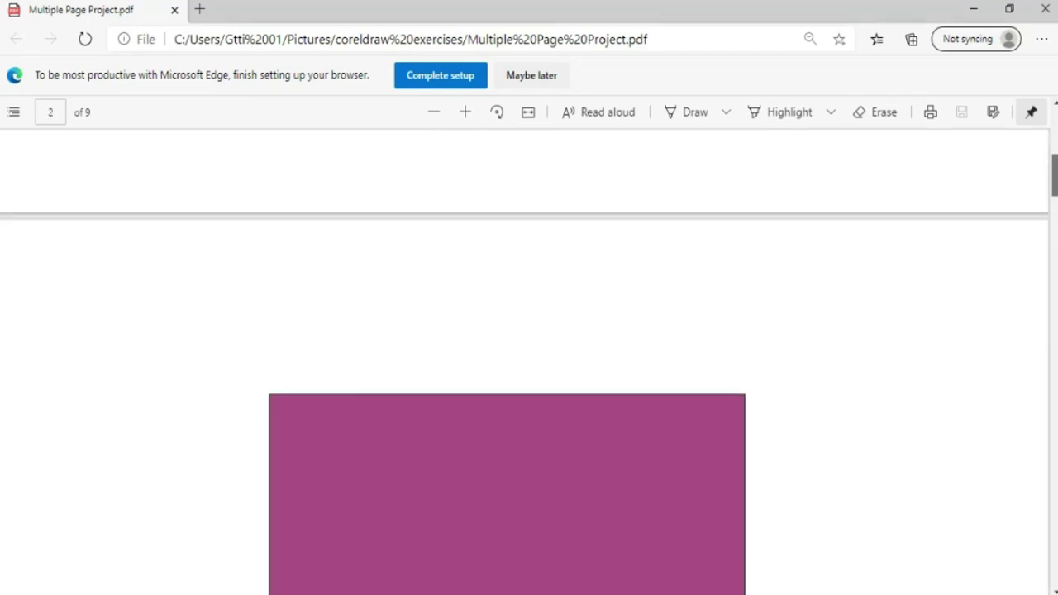
{"action": "scroll", "coordinate": [529, 363], "scroll_direction": "up", "scroll_amount": 2}
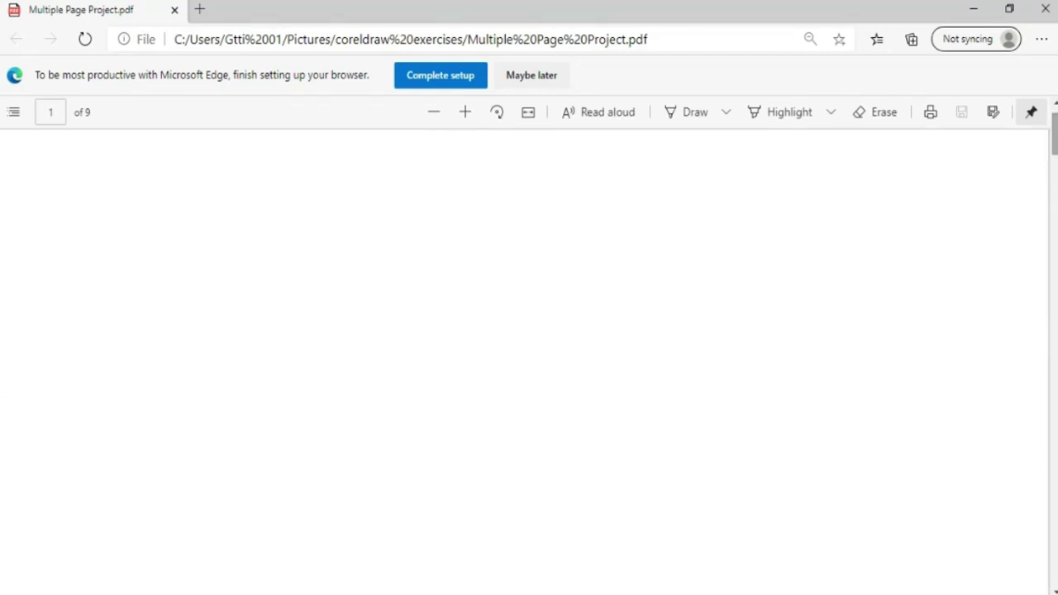
{"action": "scroll", "coordinate": [1053, 129], "scroll_direction": "up", "scroll_amount": 1}
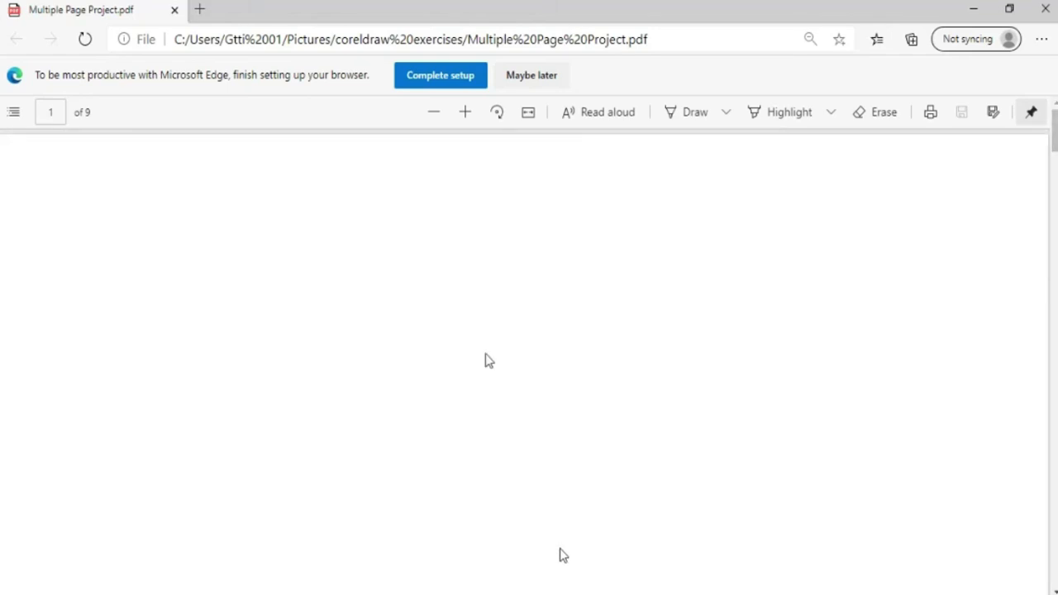
{"action": "left_click_drag", "start_coordinate": [1053, 136], "coordinate": [1053, 425]}
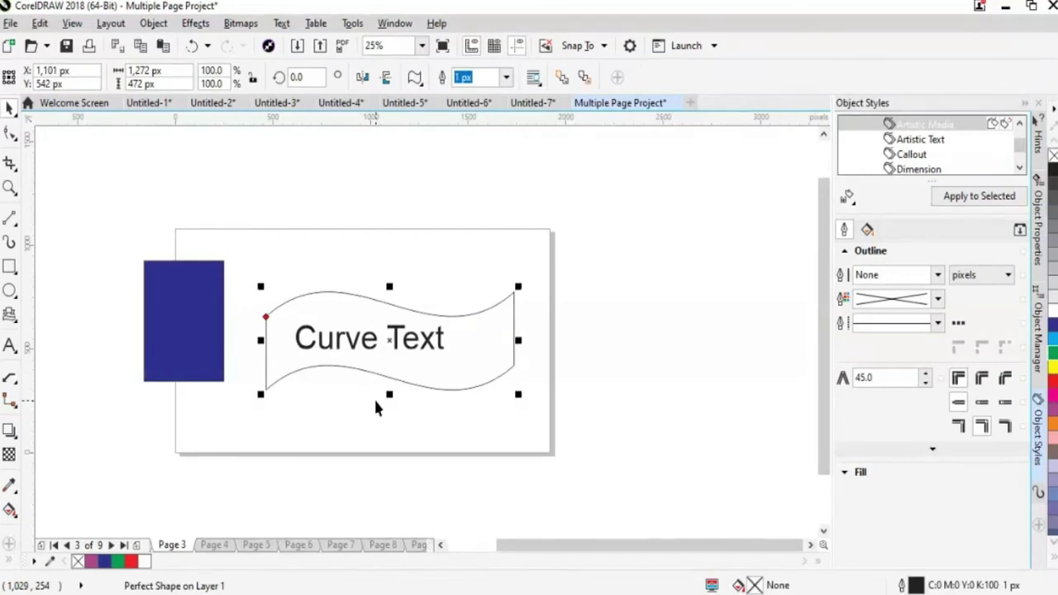
Switch to CorelDRAW and try to start paragraph text inside the wave shape on page 3.
{"action": "left_click", "coordinate": [10, 346]}
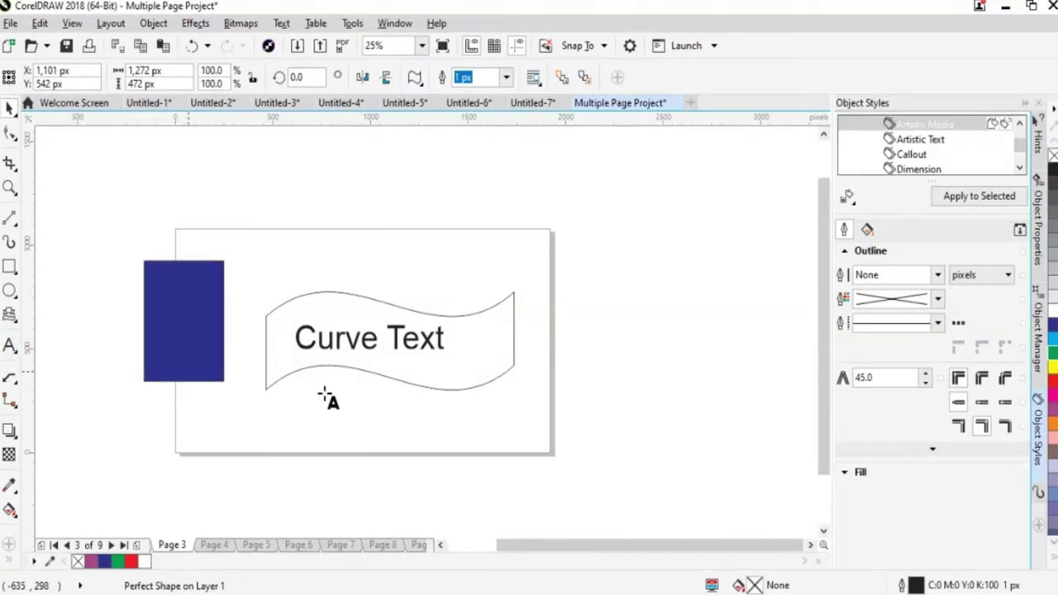
{"action": "left_click", "coordinate": [354, 366]}
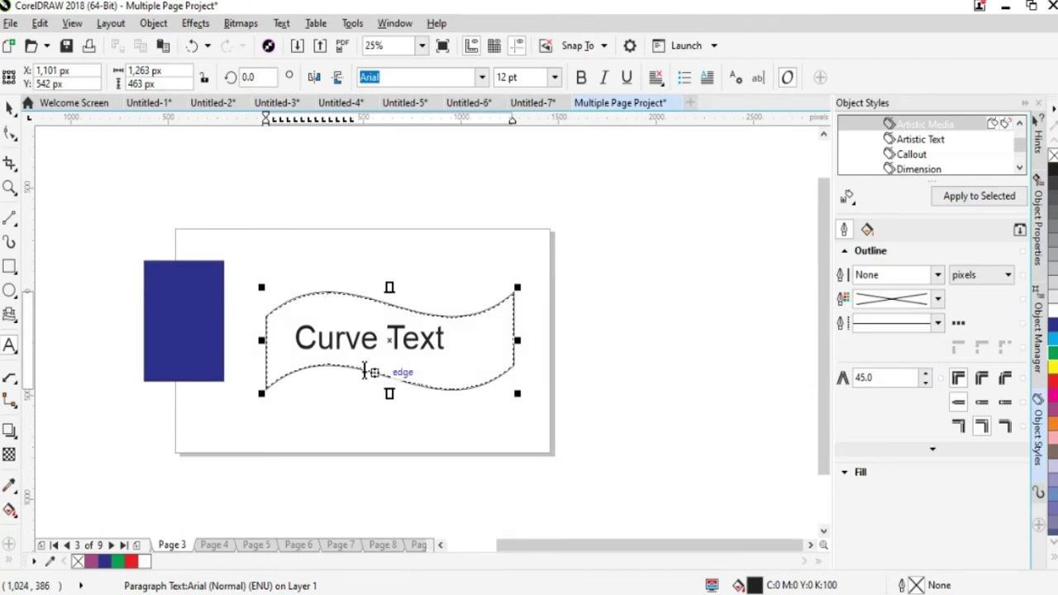
{"action": "left_click", "coordinate": [364, 371]}
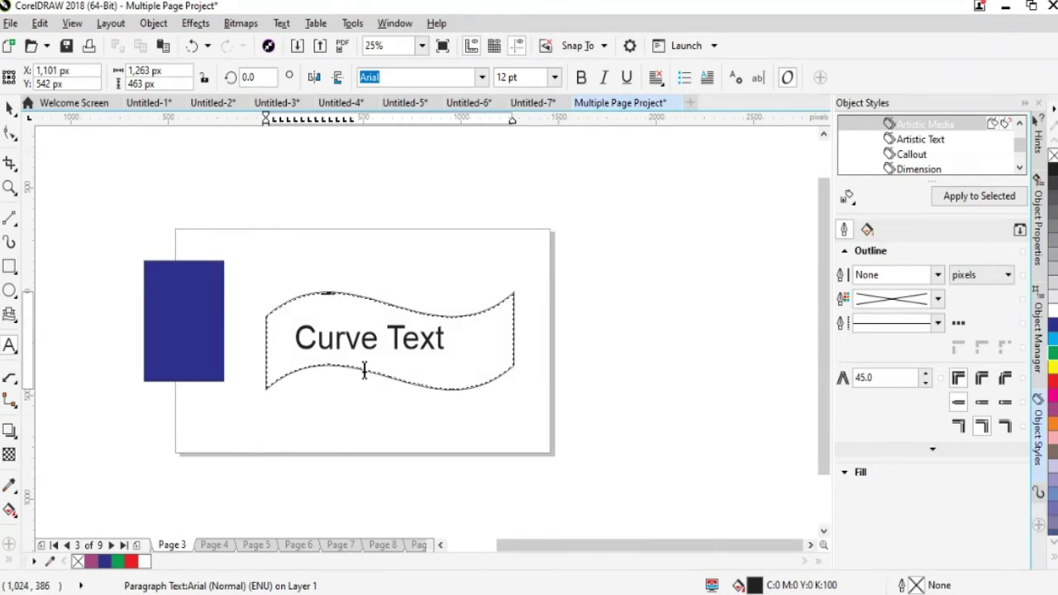
{"action": "left_click", "coordinate": [364, 371]}
{"action": "left_click", "coordinate": [9, 110]}
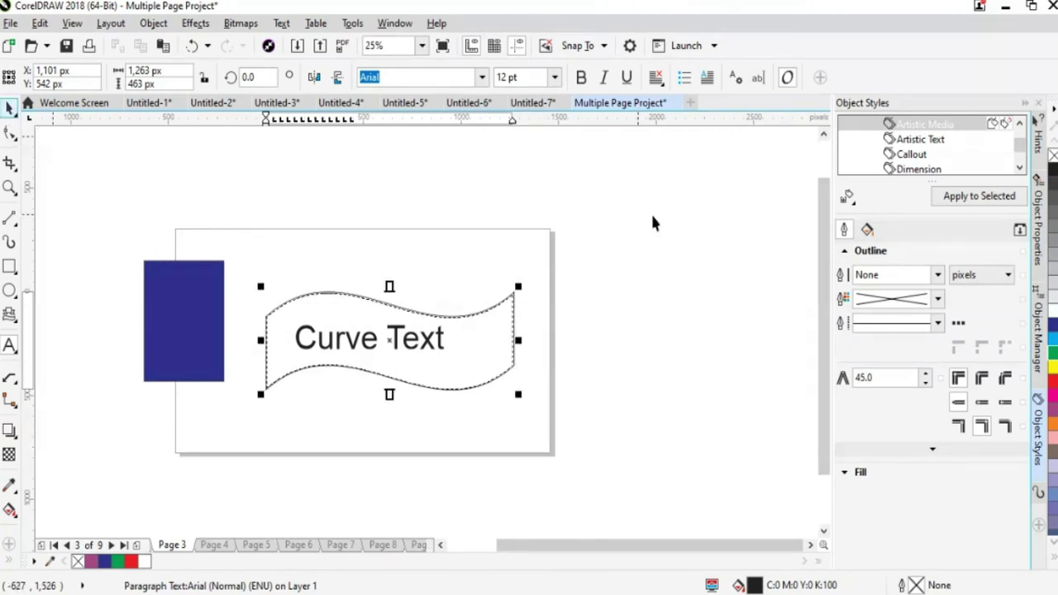
Try a 10 px outline width on the wave shape and undo it.
{"action": "key", "text": "Tab"}
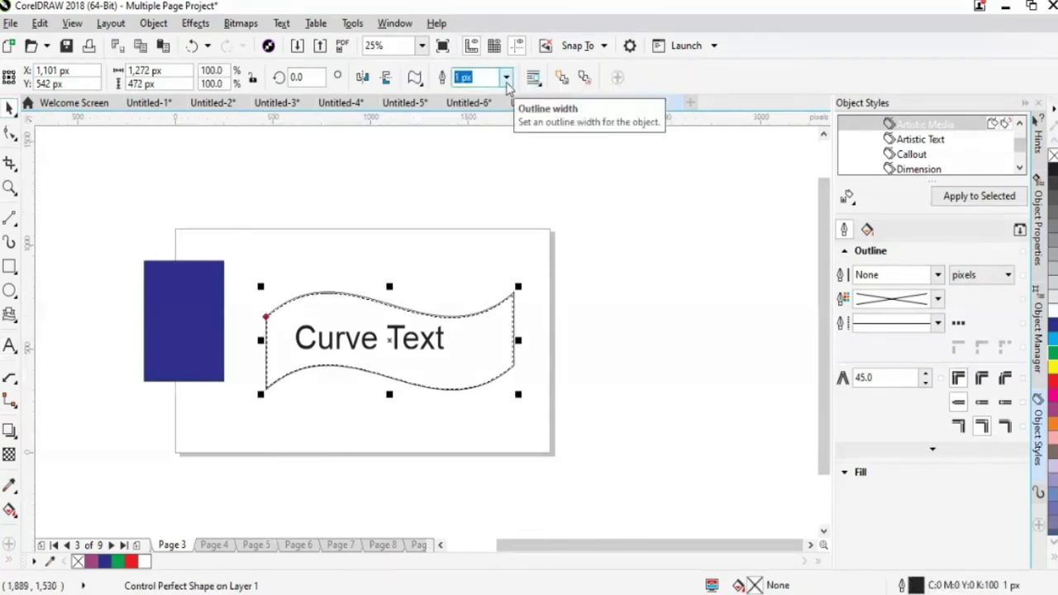
{"action": "left_click", "coordinate": [505, 78]}
{"action": "left_click", "coordinate": [472, 204]}
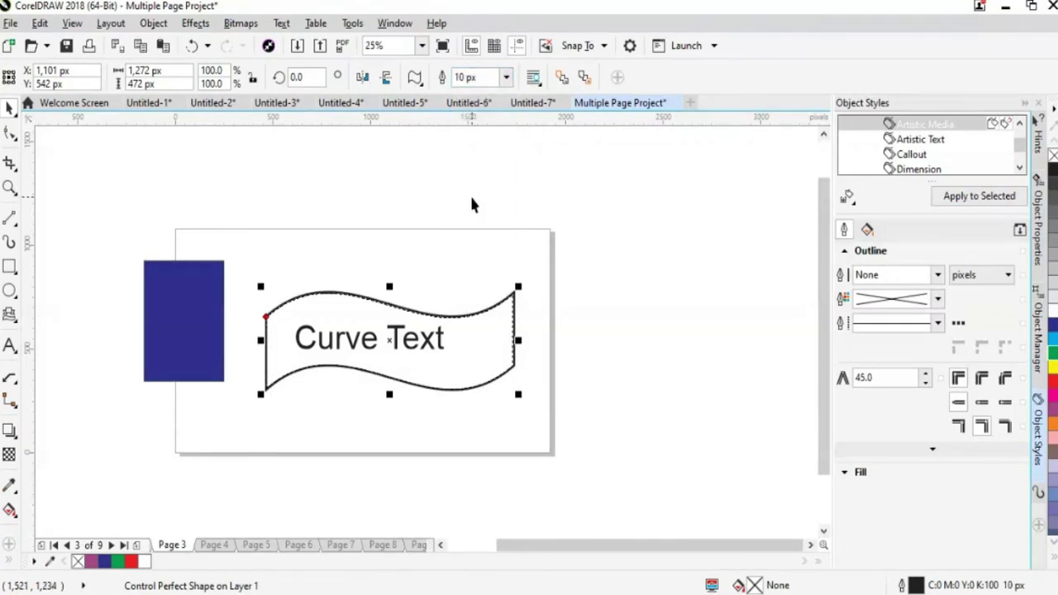
{"action": "key", "text": "ctrl+z"}
Try to move the Curve Text out of the wave shape and undo the last move.
{"action": "left_click", "coordinate": [385, 255]}
{"action": "left_click", "coordinate": [417, 345]}
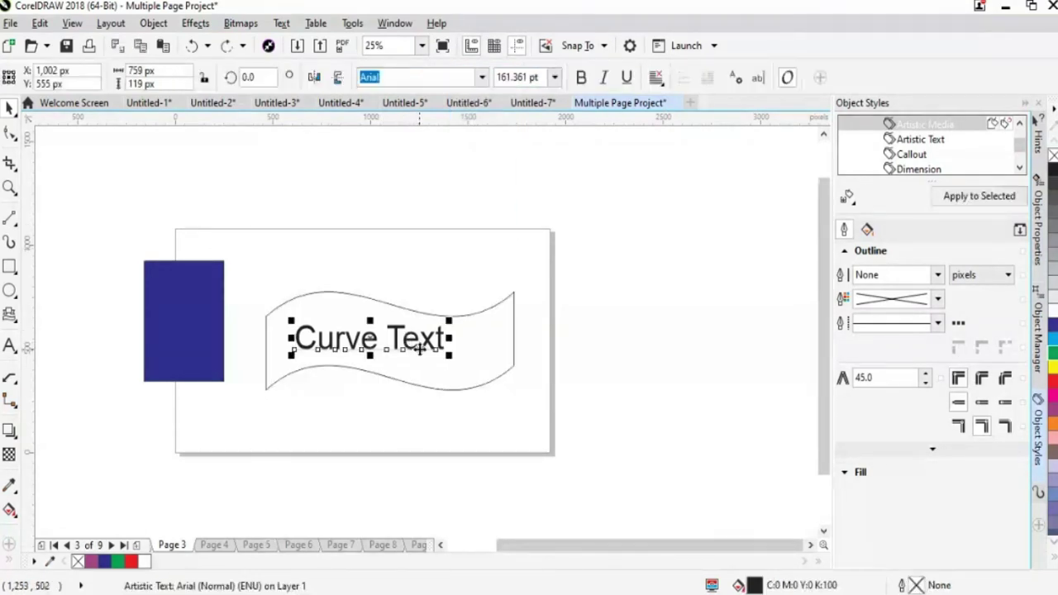
{"action": "left_click", "coordinate": [287, 183]}
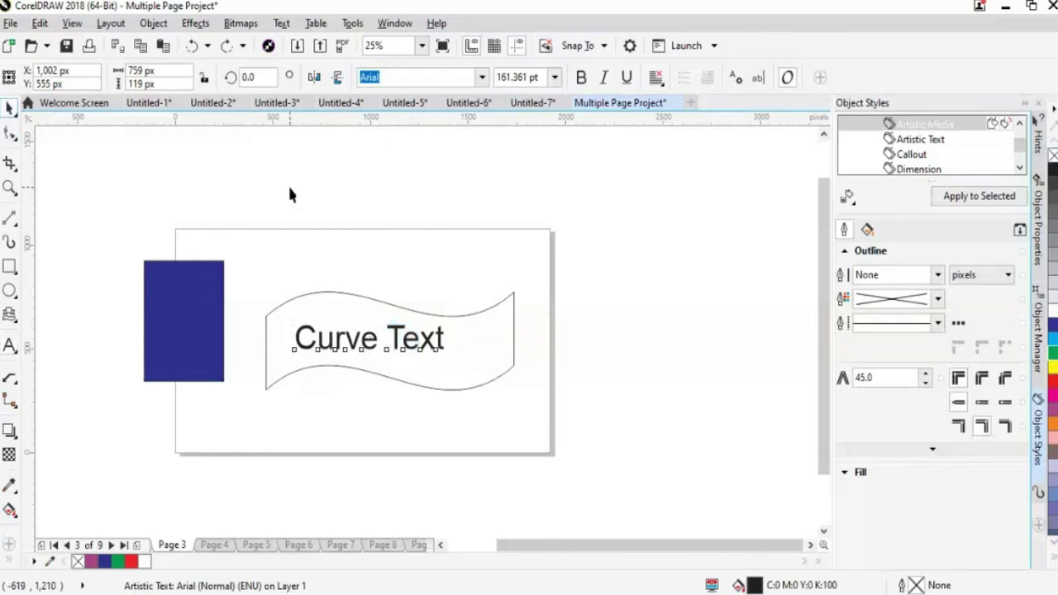
{"action": "left_click_drag", "start_coordinate": [354, 343], "coordinate": [330, 260]}
{"action": "key", "text": "ctrl+z"}
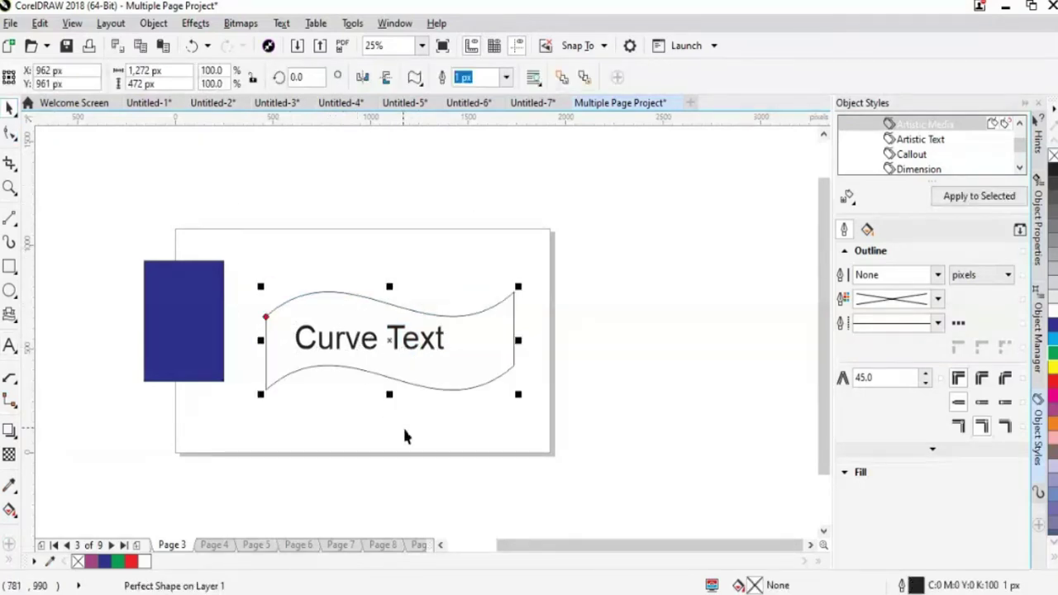
Move the Curve Text out of the wave shape to just above it, near the page's upper edge.
{"action": "left_click", "coordinate": [403, 425]}
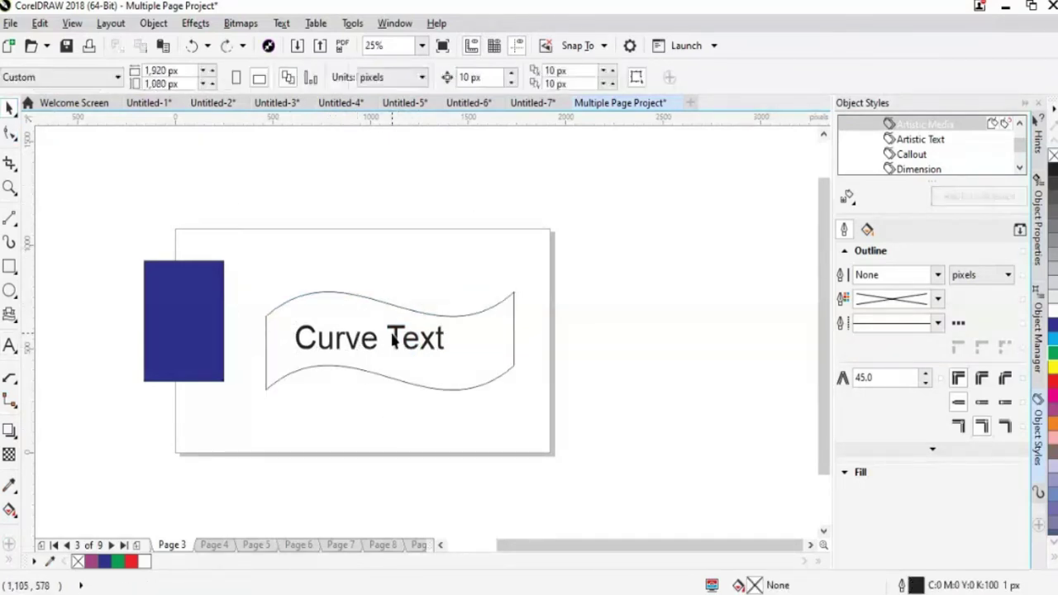
{"action": "left_click_drag", "start_coordinate": [394, 339], "coordinate": [381, 249]}
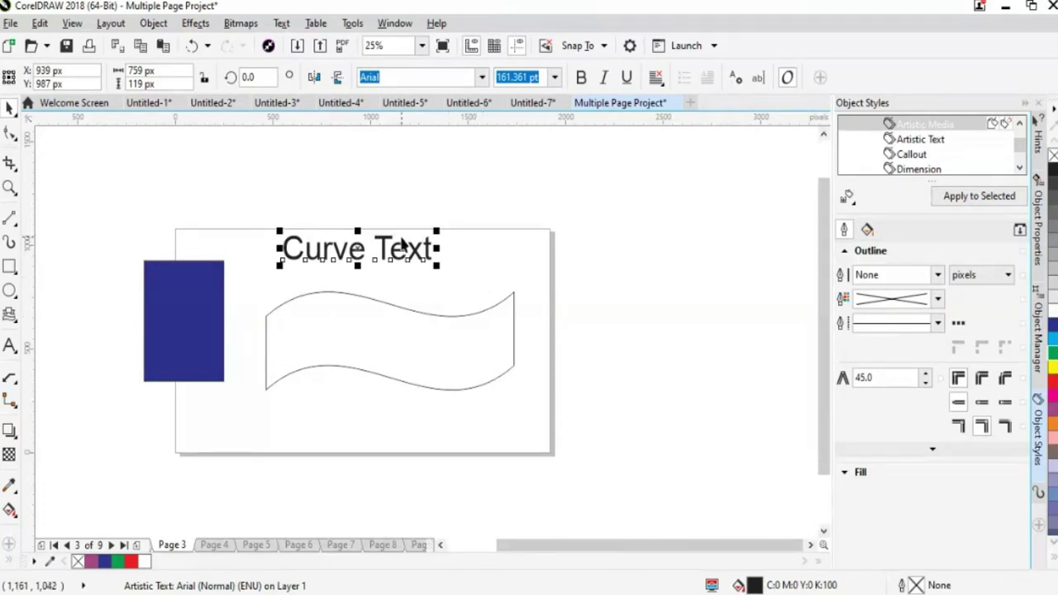
{"action": "left_click_drag", "start_coordinate": [405, 248], "coordinate": [421, 256]}
{"action": "left_click", "coordinate": [409, 309]}
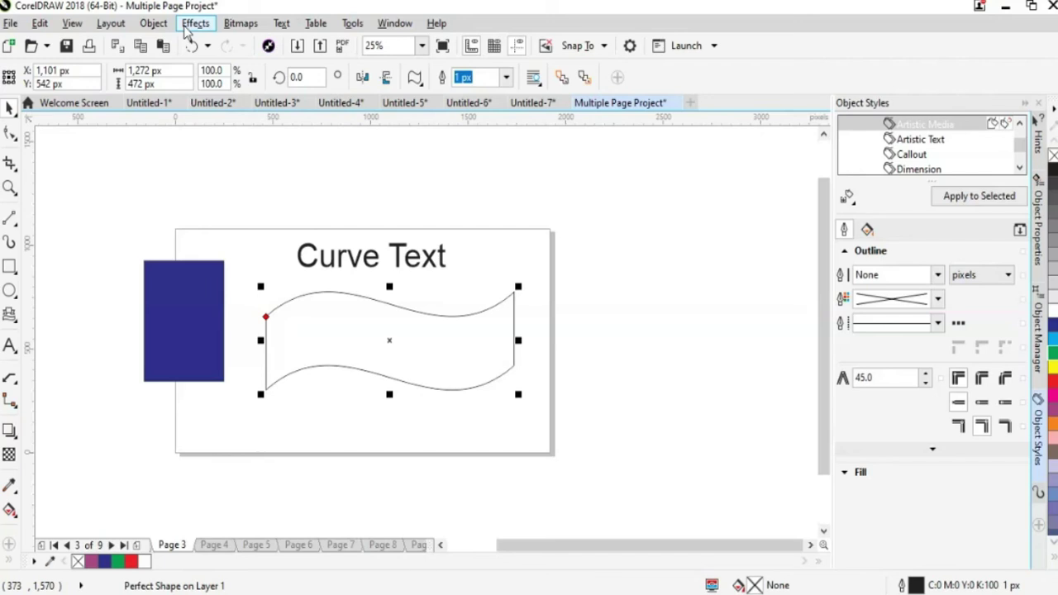
{"action": "left_click", "coordinate": [281, 24]}
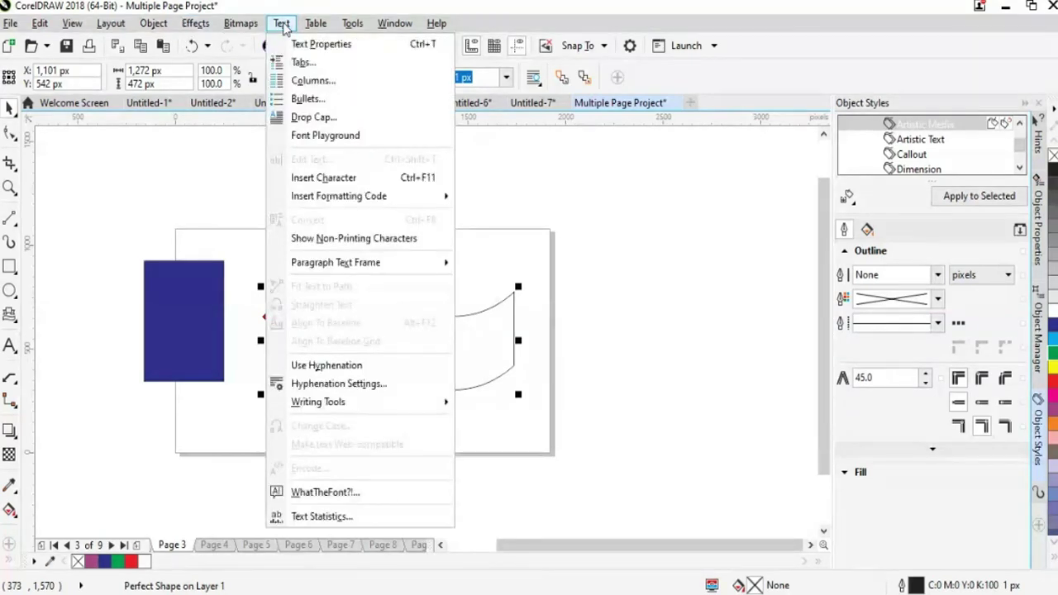
{"action": "left_click", "coordinate": [494, 291]}
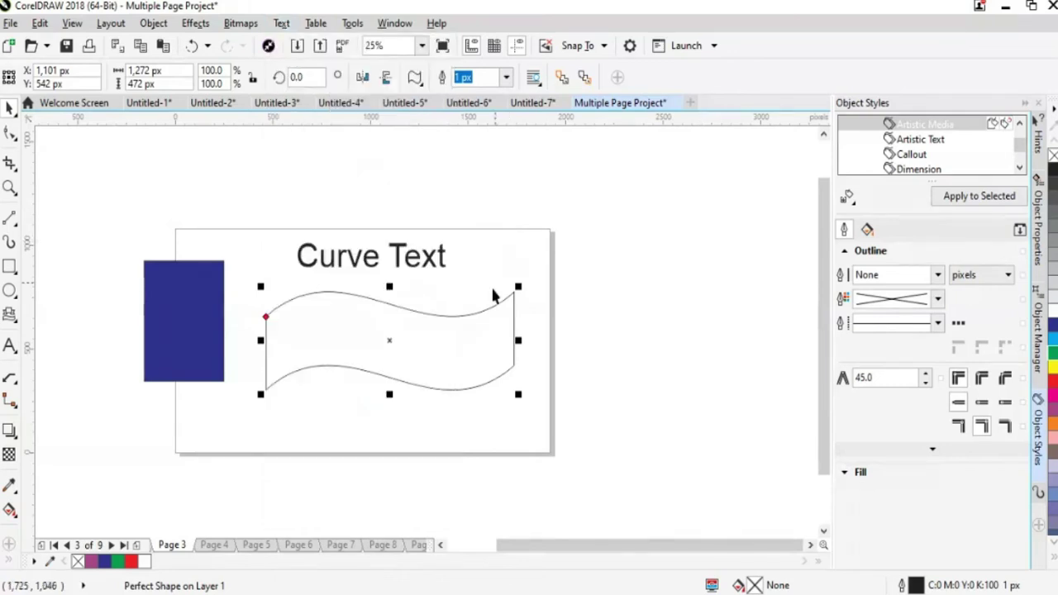
{"action": "left_click", "coordinate": [259, 410]}
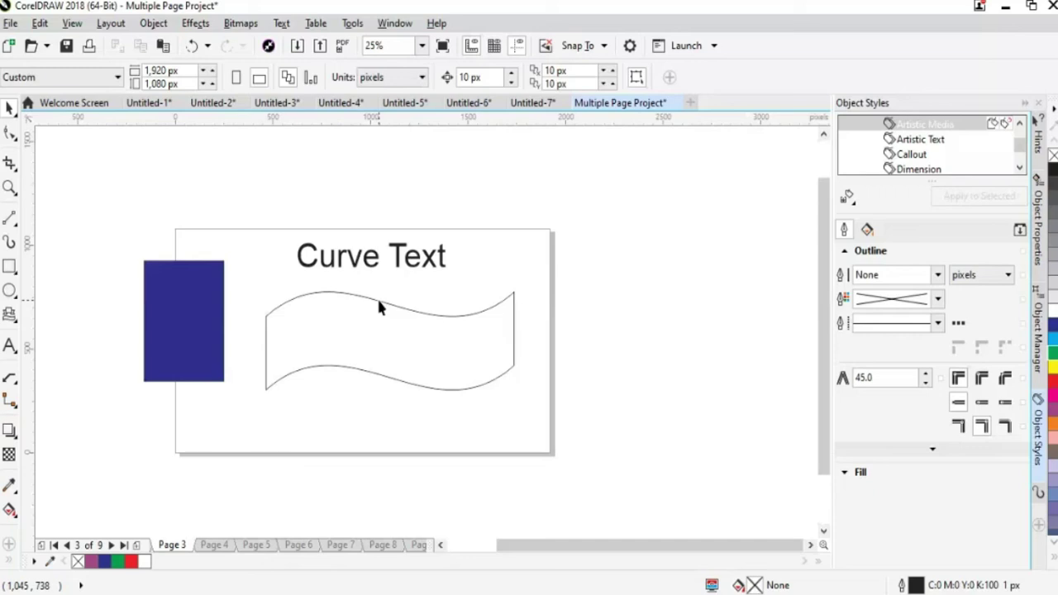
Try drawing a 3-point curve inside the wave shape and remove it.
{"action": "left_click", "coordinate": [10, 221]}
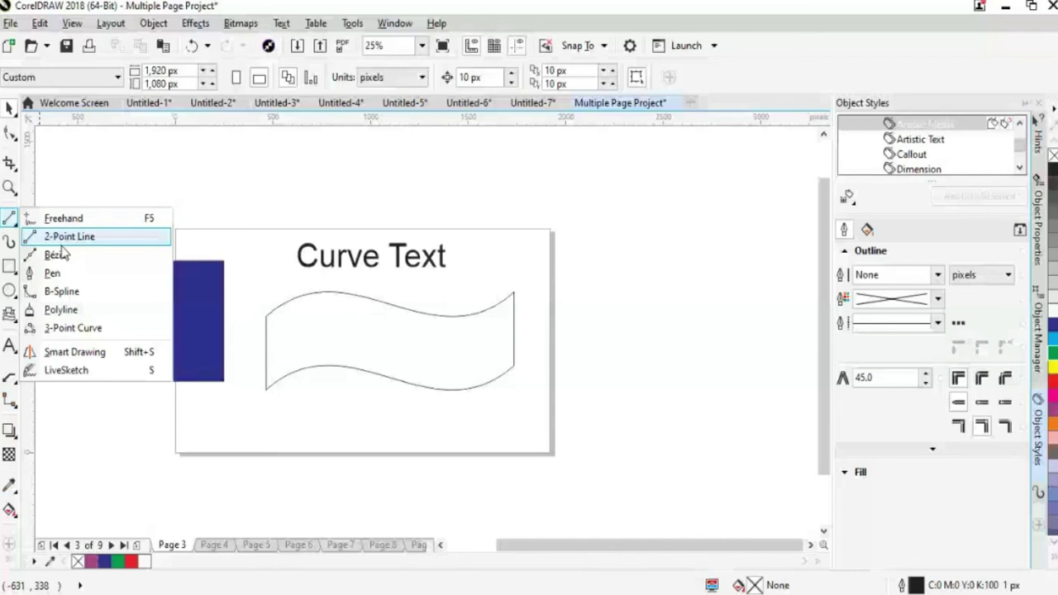
{"action": "left_click", "coordinate": [72, 328]}
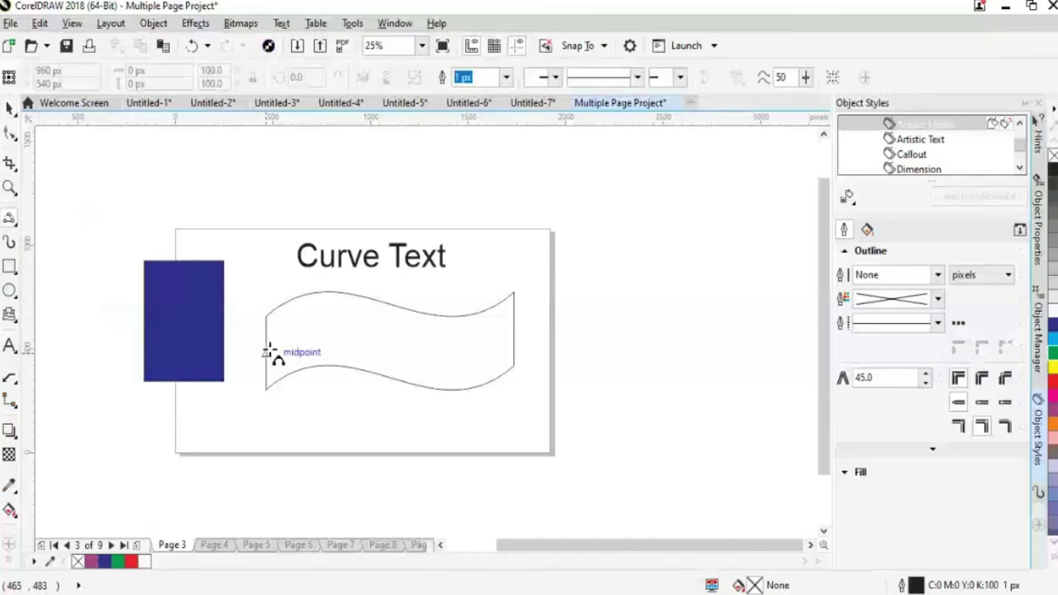
{"action": "left_click_drag", "start_coordinate": [398, 342], "coordinate": [438, 376]}
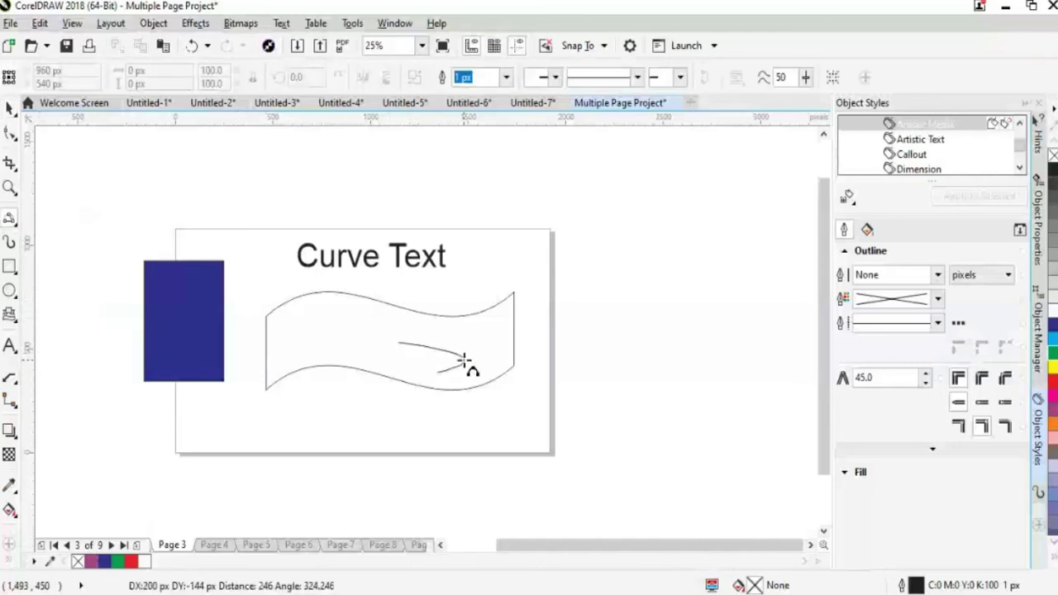
{"action": "left_click", "coordinate": [466, 360]}
{"action": "key", "text": "Delete"}
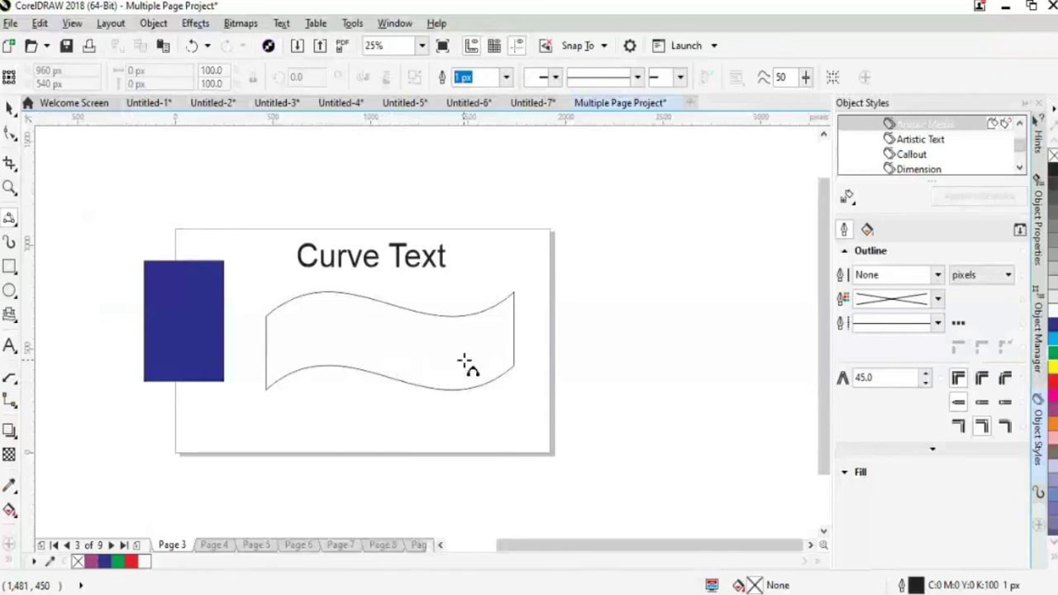
Draw a freehand wavy curve about 1,360 by 304 px across the middle of the wave shape.
{"action": "left_click", "coordinate": [10, 219]}
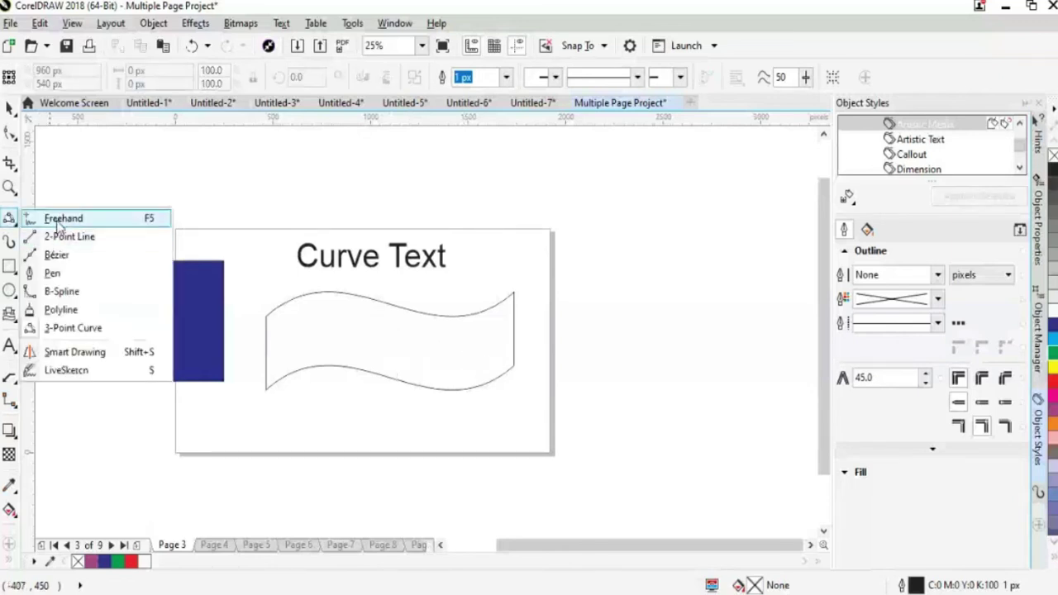
{"action": "left_click", "coordinate": [51, 218]}
{"action": "mouse_move", "coordinate": [266, 353]}
{"action": "left_mouse_down"}
{"action": "mouse_move", "coordinate": [347, 323]}
{"action": "mouse_move", "coordinate": [420, 354]}
{"action": "mouse_move", "coordinate": [507, 353]}
{"action": "mouse_move", "coordinate": [531, 298]}
{"action": "left_mouse_up"}
{"action": "key", "text": "space"}
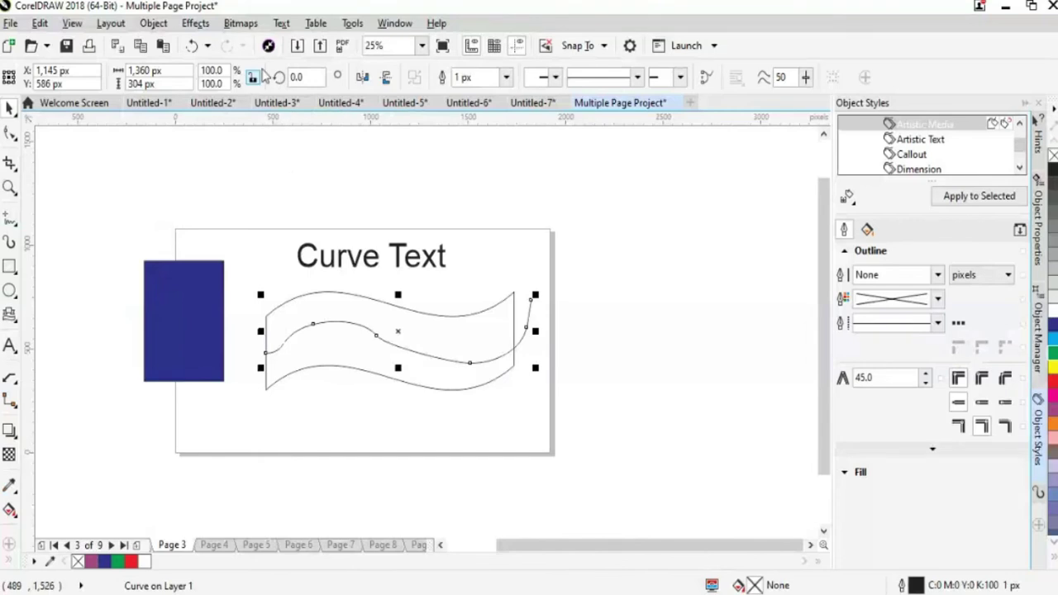
Use Fit Text to Path on the freehand curve and enter Curve Text in 24 pt Arial at an offset of about 632 px.
{"action": "left_click", "coordinate": [281, 23]}
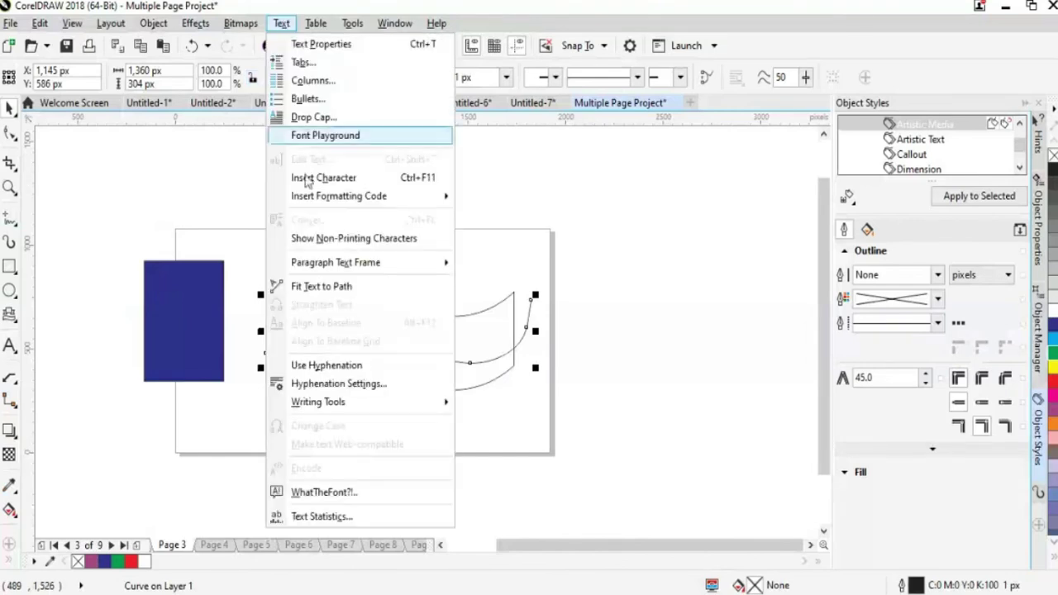
{"action": "left_click", "coordinate": [331, 286]}
{"action": "left_click", "coordinate": [382, 342]}
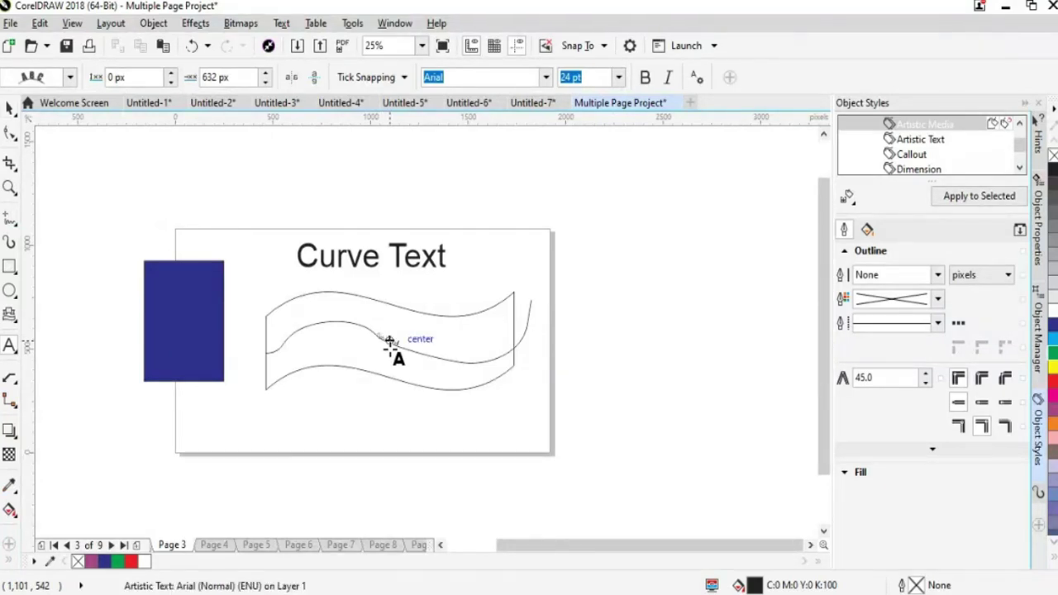
{"action": "left_click", "coordinate": [8, 109]}
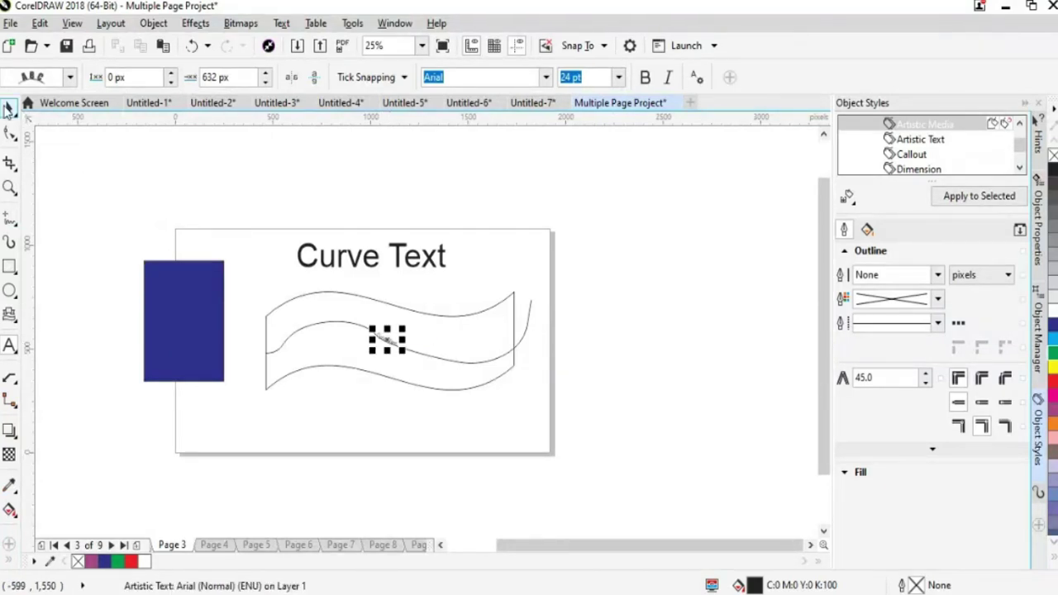
Enlarge the text on the curve to about 147 pt and slide it along the curve to an offset of about 366 px.
{"action": "left_click_drag", "start_coordinate": [402, 350], "coordinate": [503, 422]}
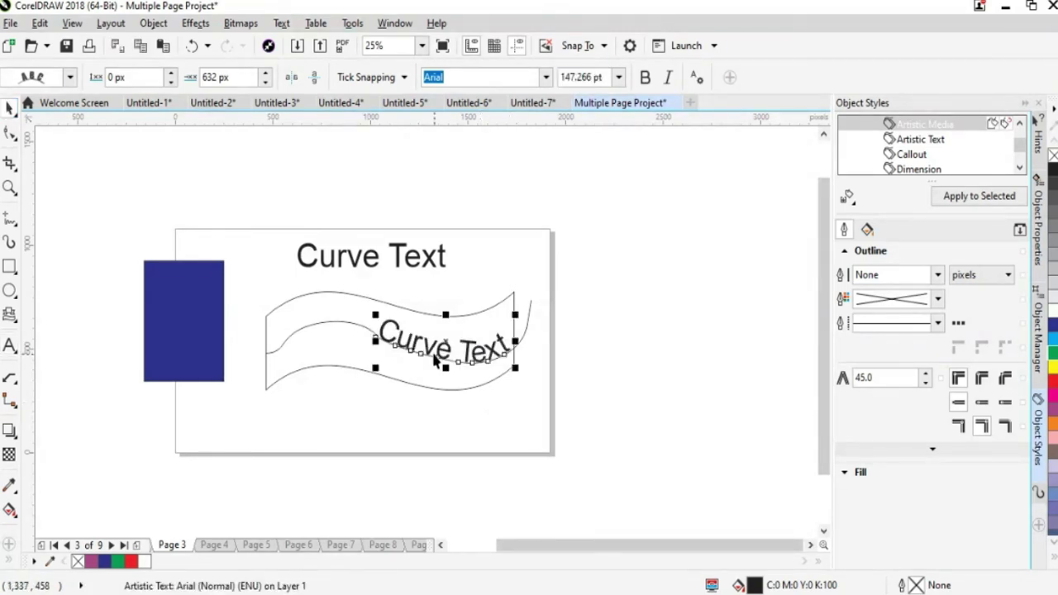
{"action": "left_click_drag", "start_coordinate": [433, 361], "coordinate": [488, 394]}
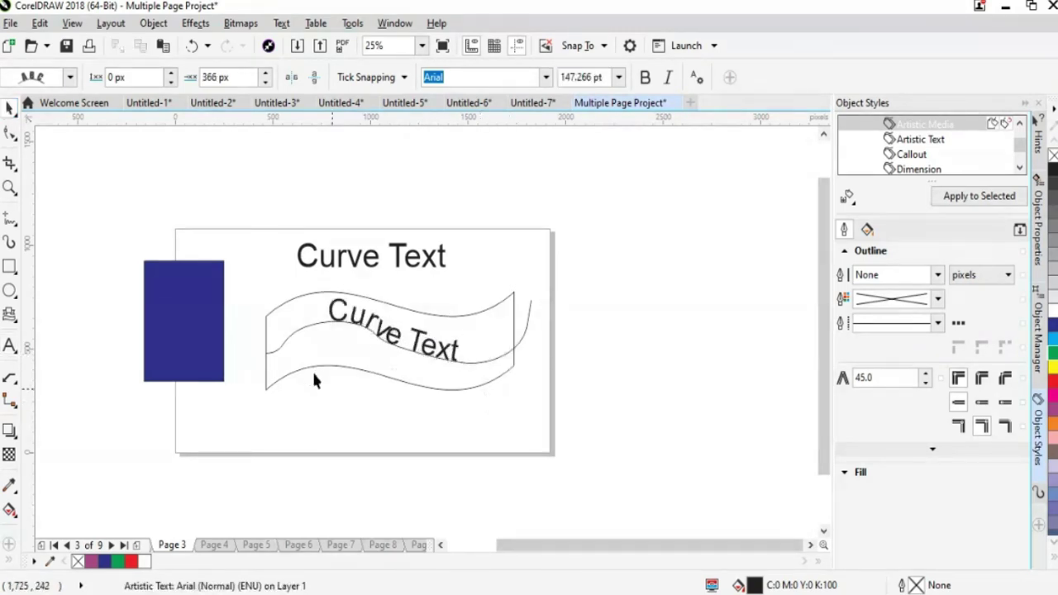
{"action": "left_click", "coordinate": [406, 302]}
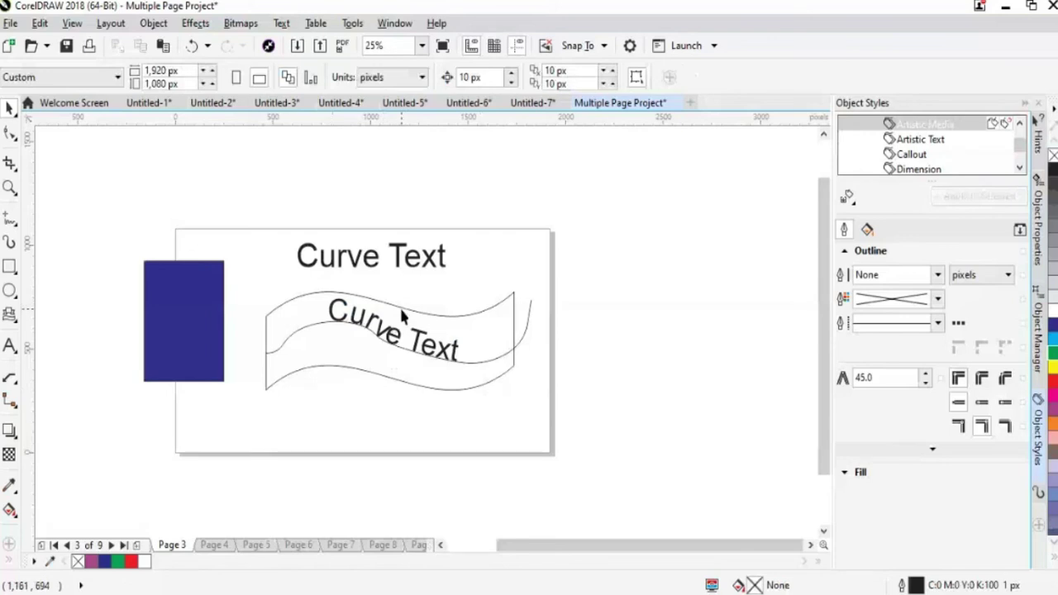
{"action": "left_click", "coordinate": [399, 306]}
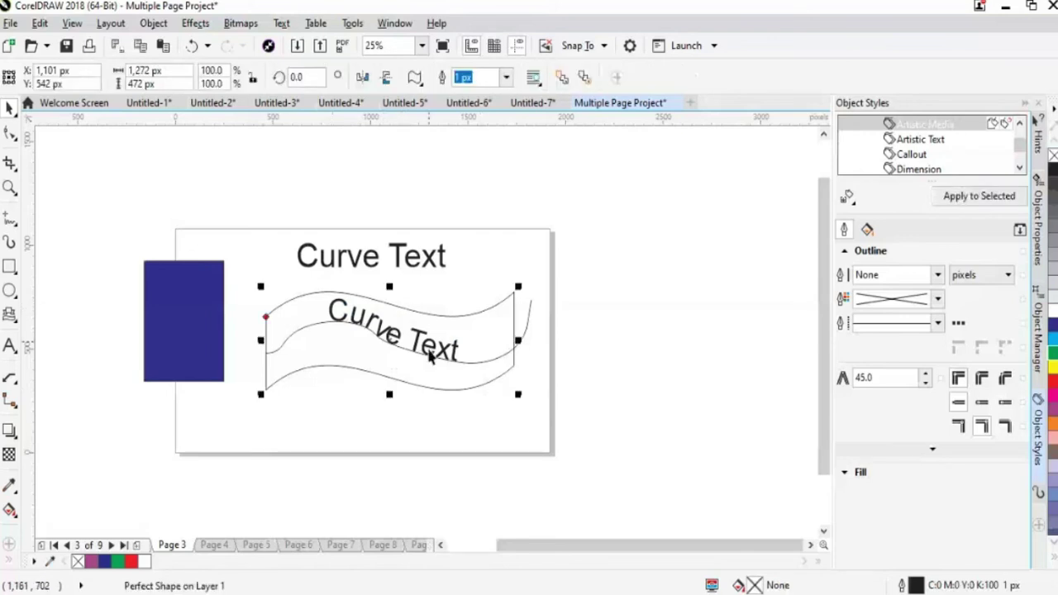
{"action": "left_click", "coordinate": [284, 25]}
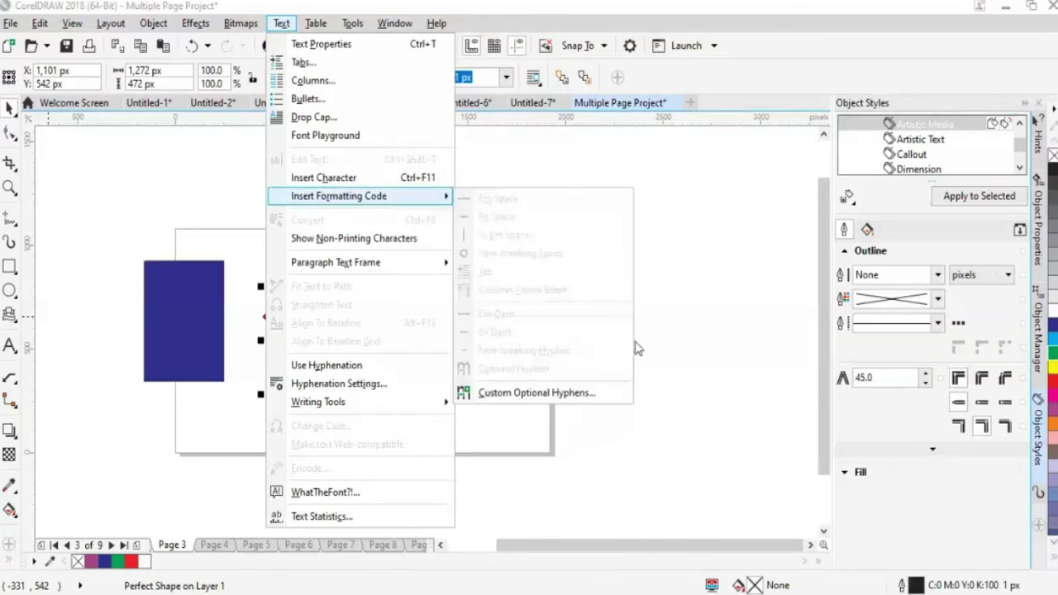
{"action": "left_click", "coordinate": [643, 429]}
Shift the text on the freehand curve to a distance from path of about -107 px and an offset of about 213 px.
{"action": "left_click", "coordinate": [395, 349]}
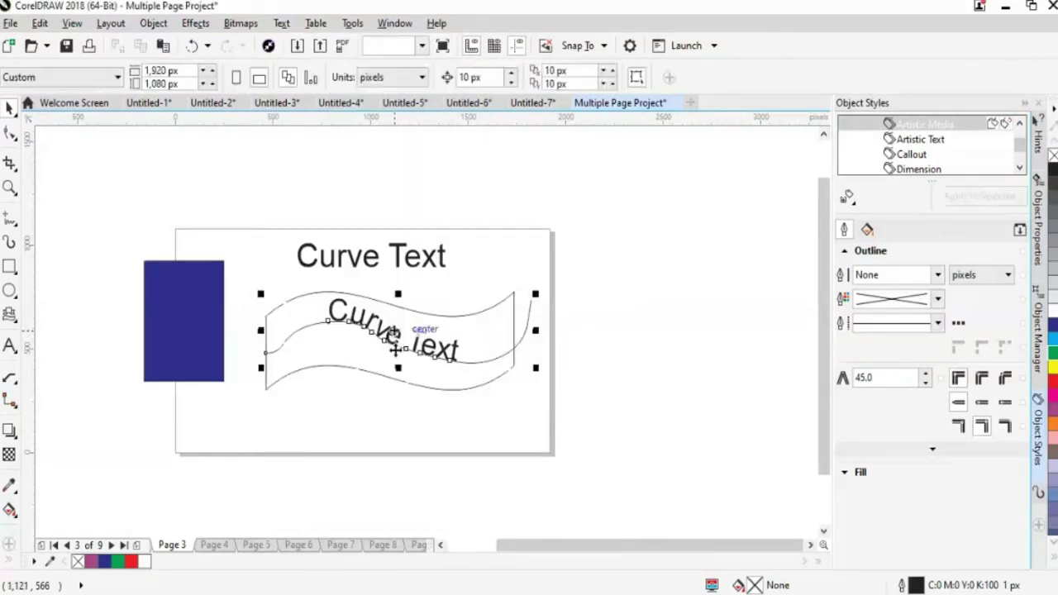
{"action": "left_click_drag", "start_coordinate": [395, 349], "coordinate": [365, 346]}
{"action": "left_click", "coordinate": [409, 312]}
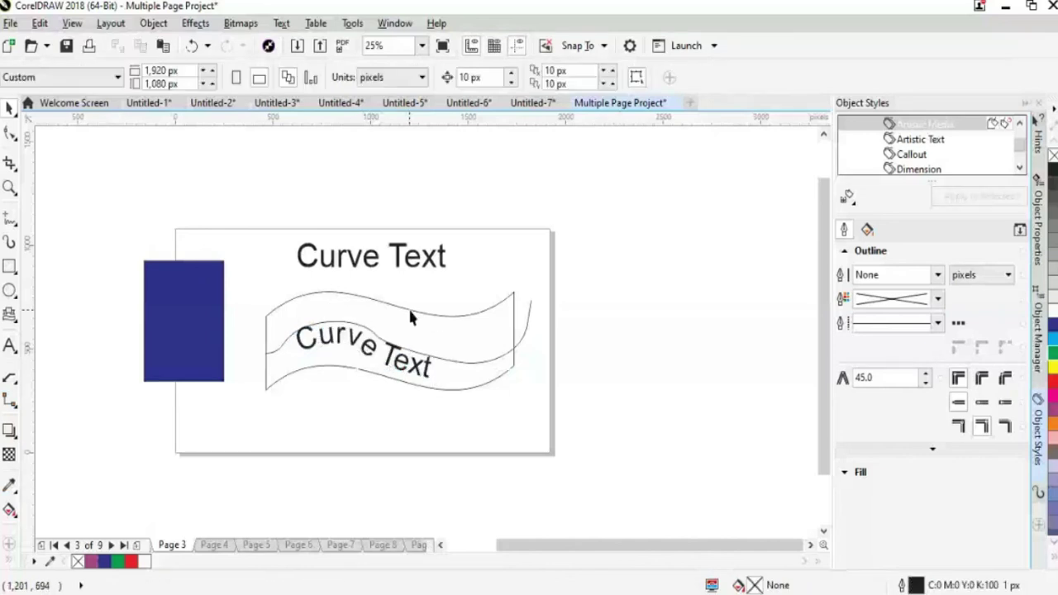
{"action": "left_click", "coordinate": [455, 369]}
{"action": "left_click", "coordinate": [609, 420]}
{"action": "left_click", "coordinate": [527, 323]}
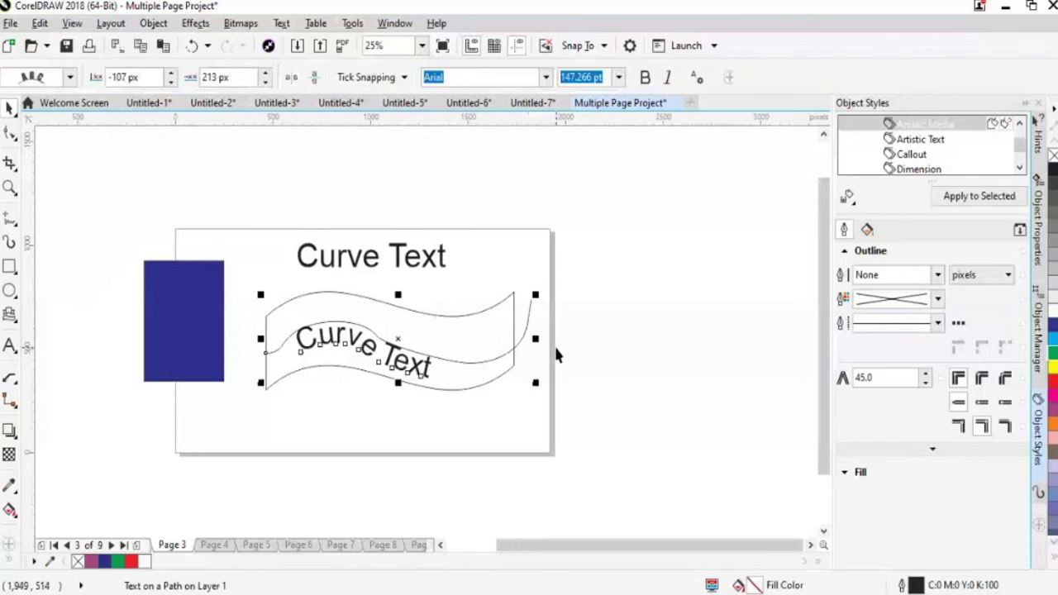
{"action": "left_click", "coordinate": [556, 355]}
{"action": "left_click", "coordinate": [500, 372]}
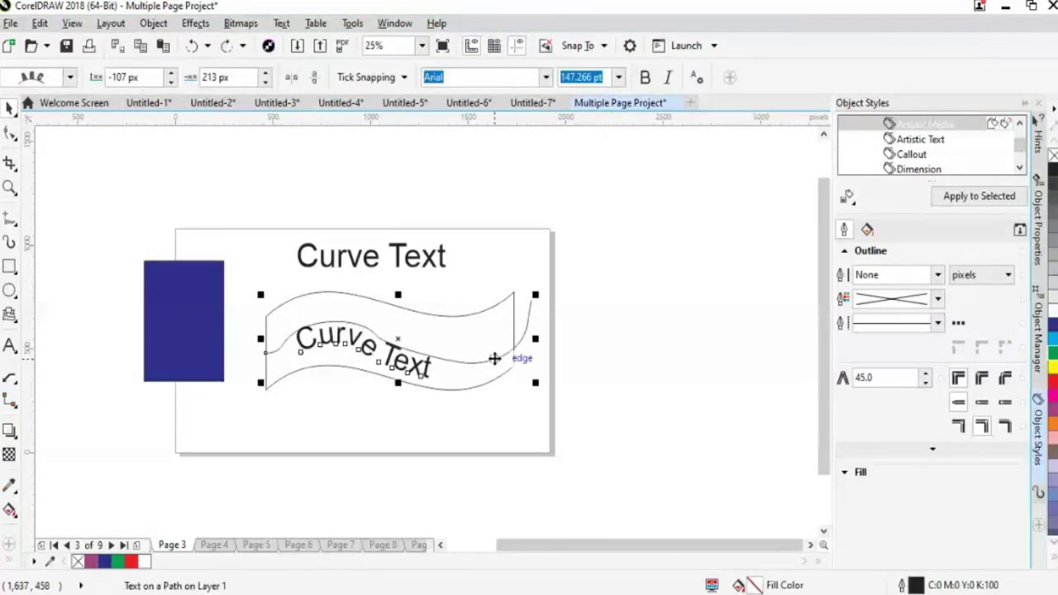
{"action": "right_click", "coordinate": [494, 358]}
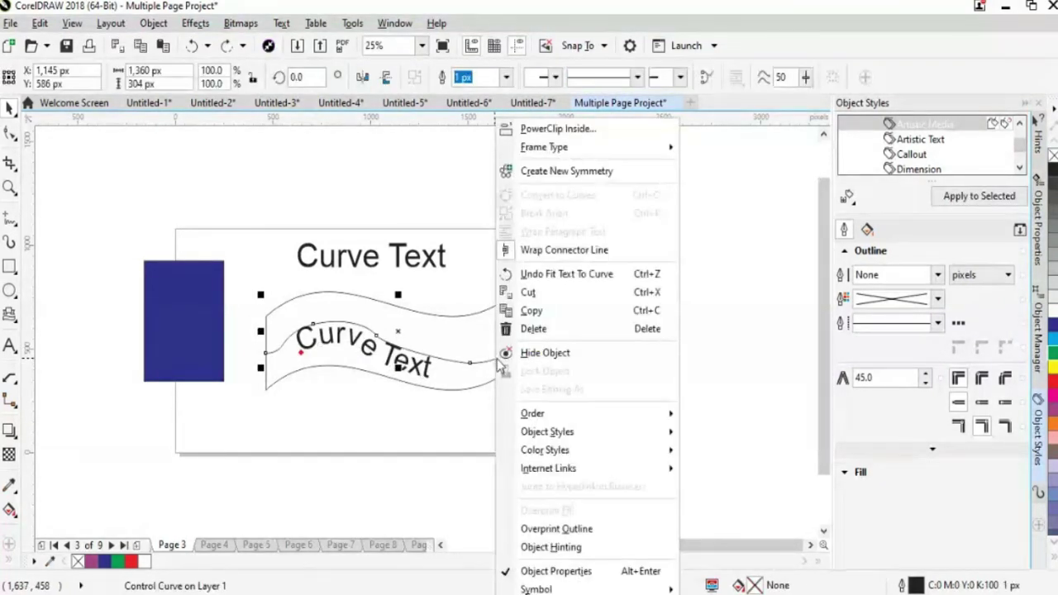
{"action": "left_click", "coordinate": [447, 440]}
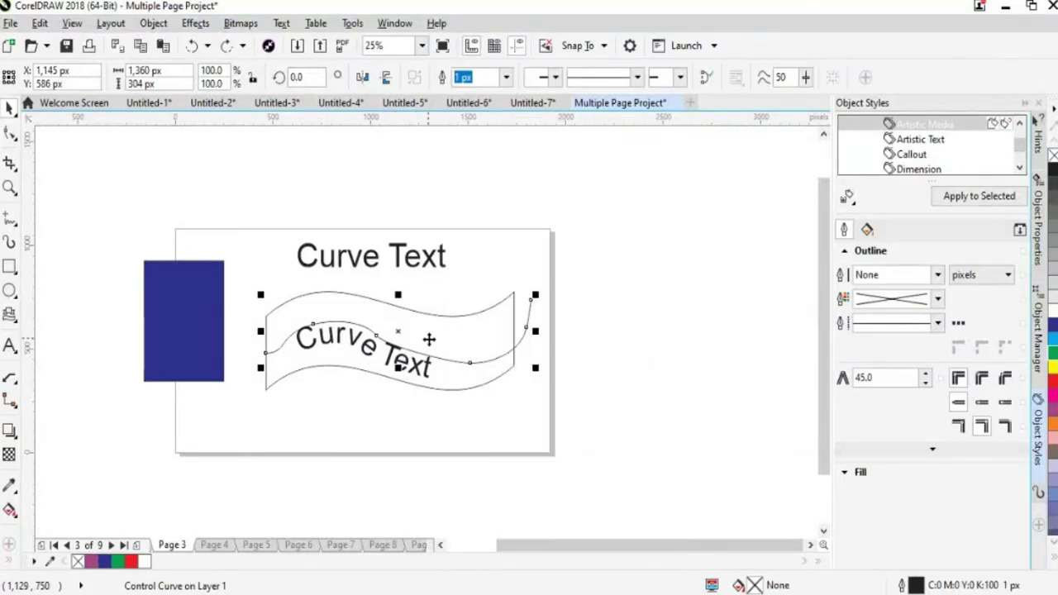
{"action": "left_click", "coordinate": [442, 317]}
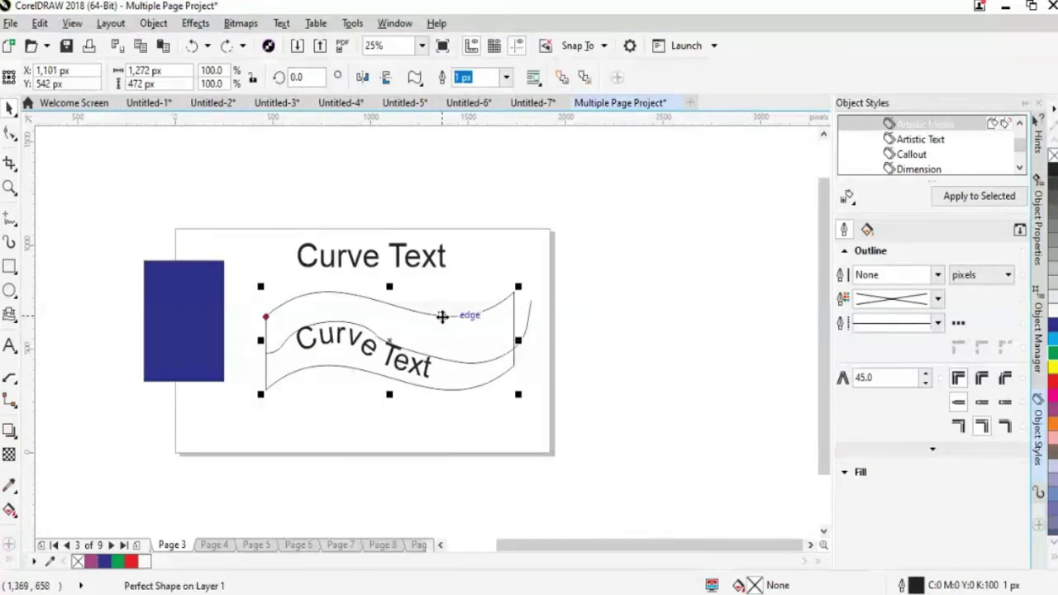
{"action": "right_click", "coordinate": [442, 317]}
{"action": "left_click", "coordinate": [609, 297]}
{"action": "left_click", "coordinate": [608, 289]}
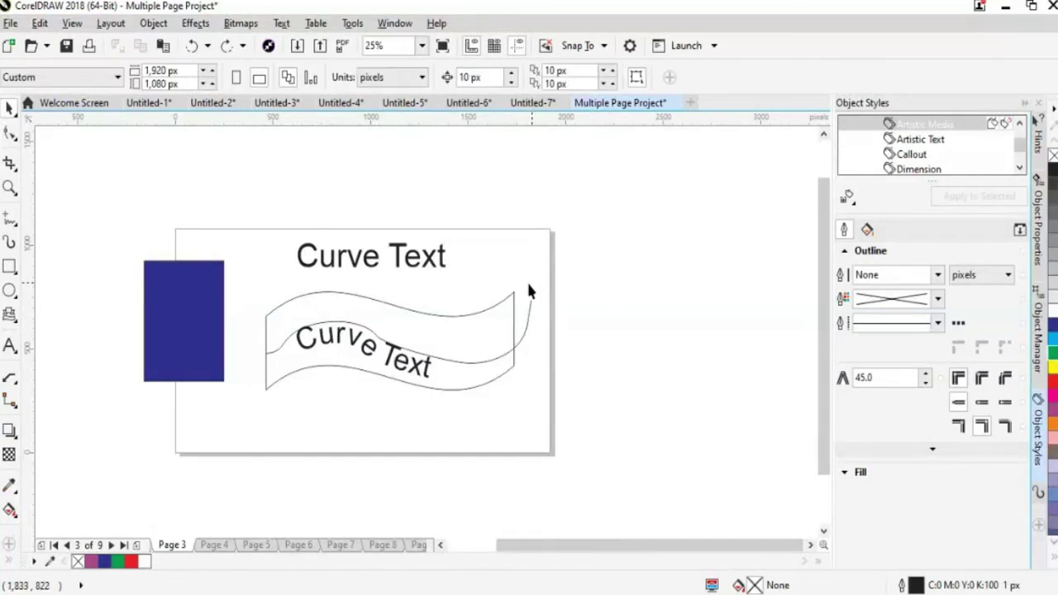
Convert the wave-shaped Perfect Shape to curves.
{"action": "left_click", "coordinate": [509, 295]}
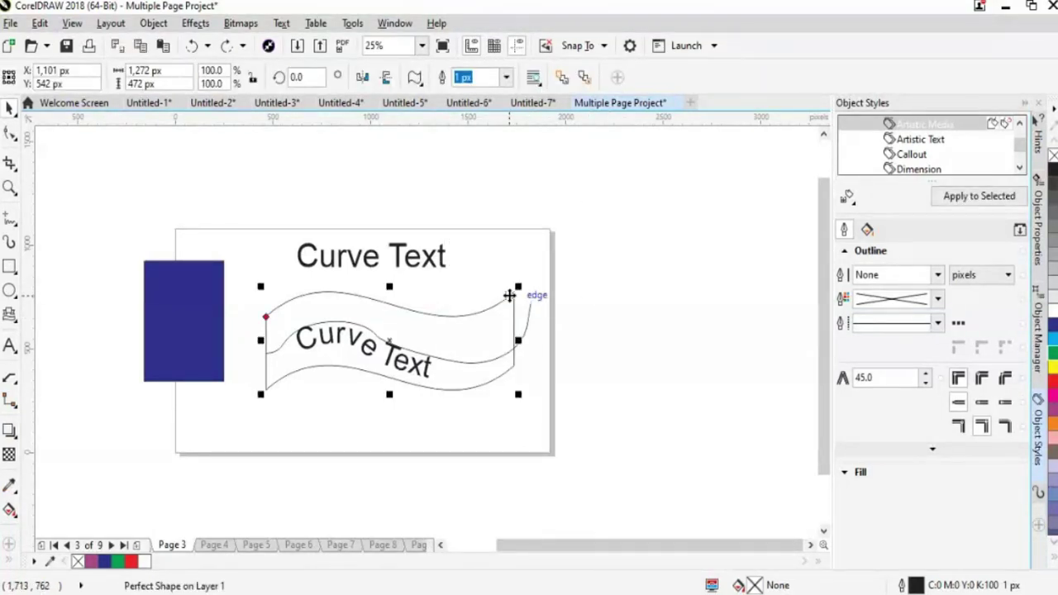
{"action": "left_click", "coordinate": [156, 25]}
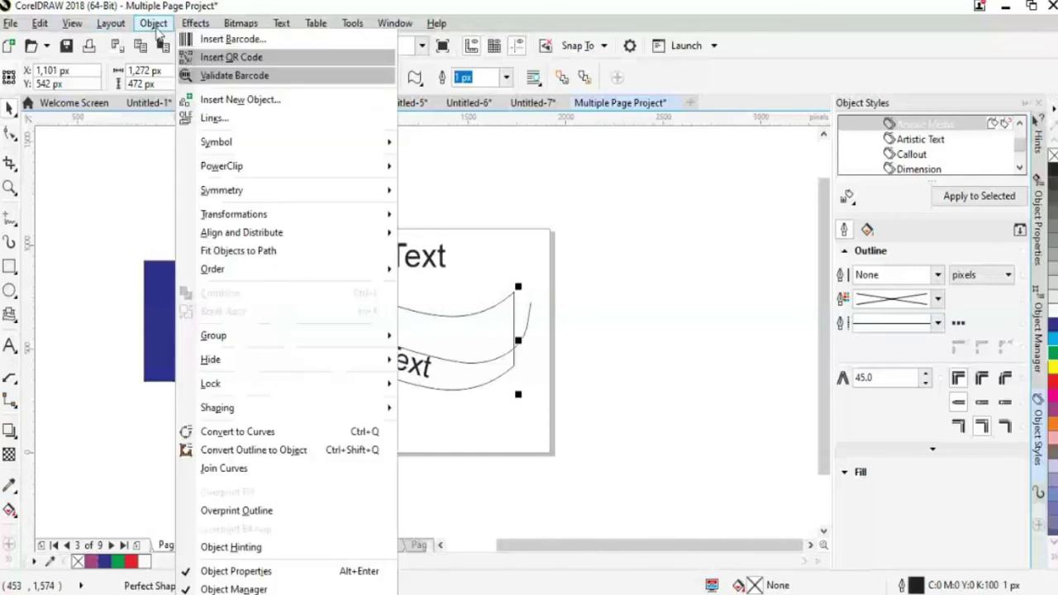
{"action": "left_click", "coordinate": [274, 433]}
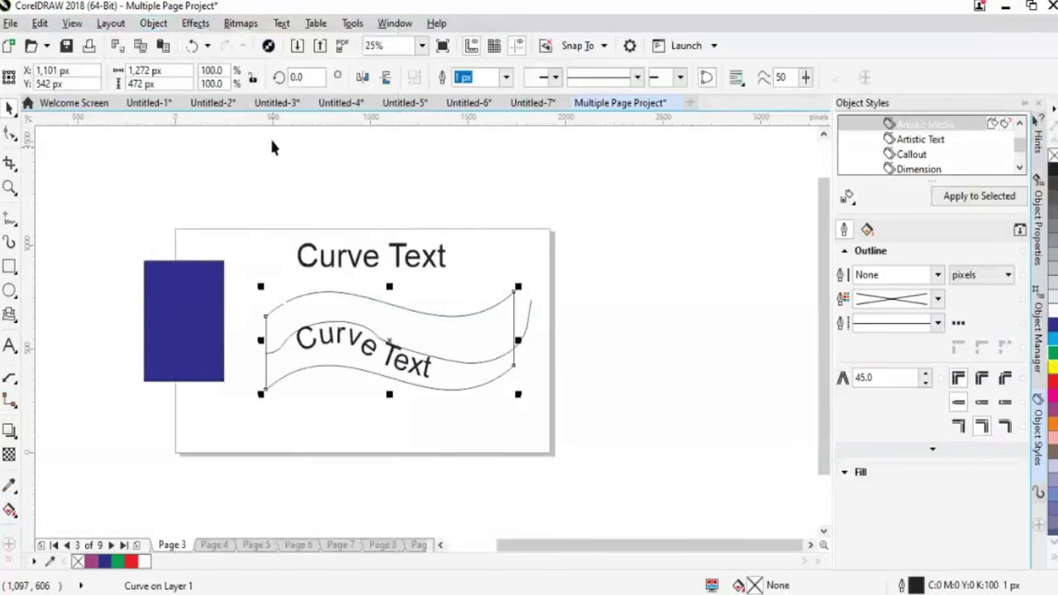
Use Fit Text to Path to place Curve Text in 24 pt Arial on the wave's upper edge at an offset of about -259 px.
{"action": "left_click", "coordinate": [282, 23]}
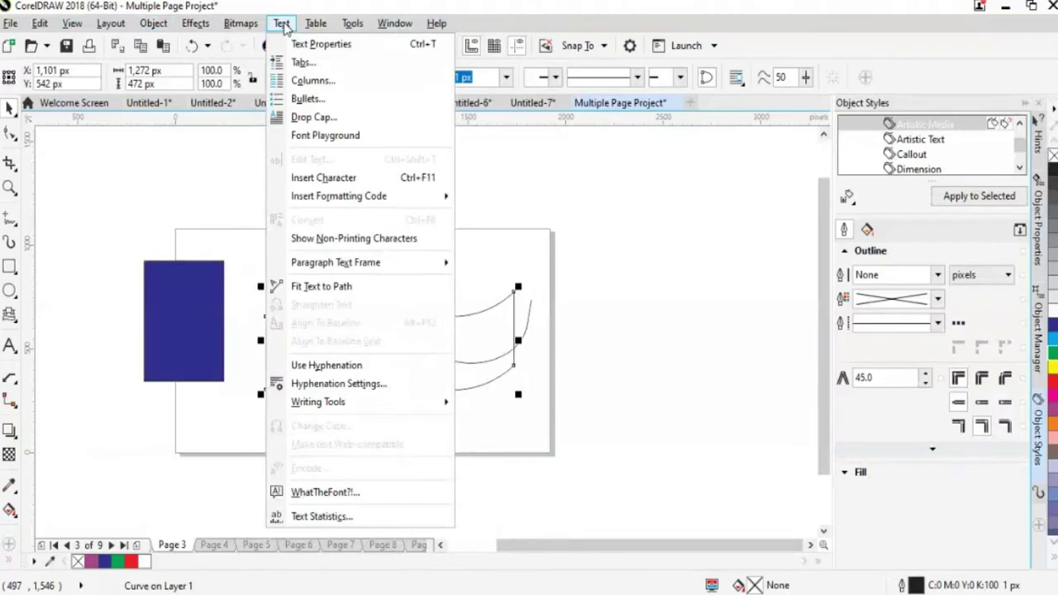
{"action": "left_click", "coordinate": [337, 286]}
{"action": "left_click", "coordinate": [340, 294]}
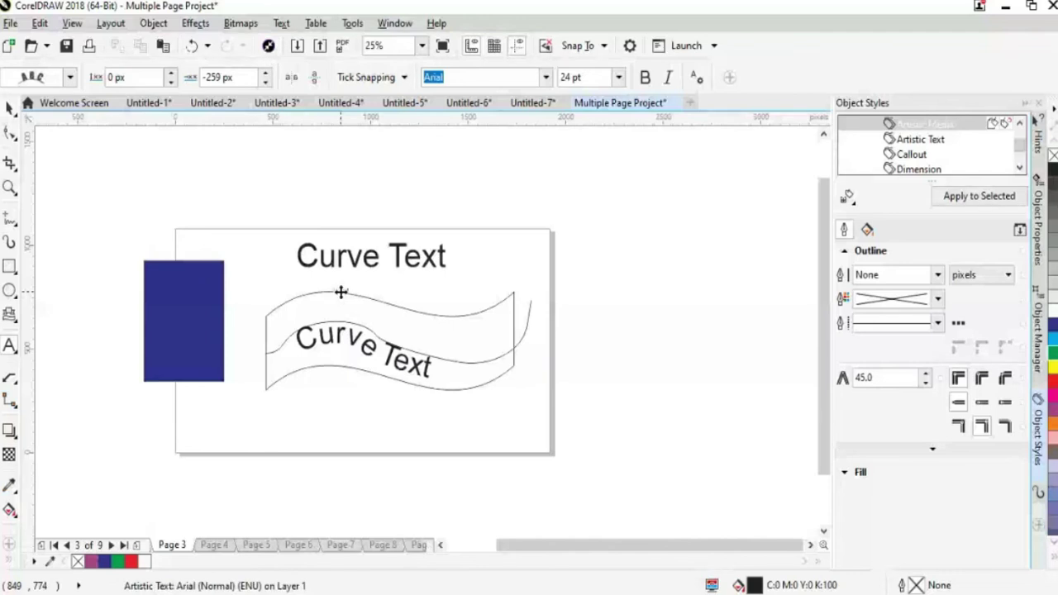
{"action": "key", "text": "Escape"}
{"action": "key", "text": "space"}
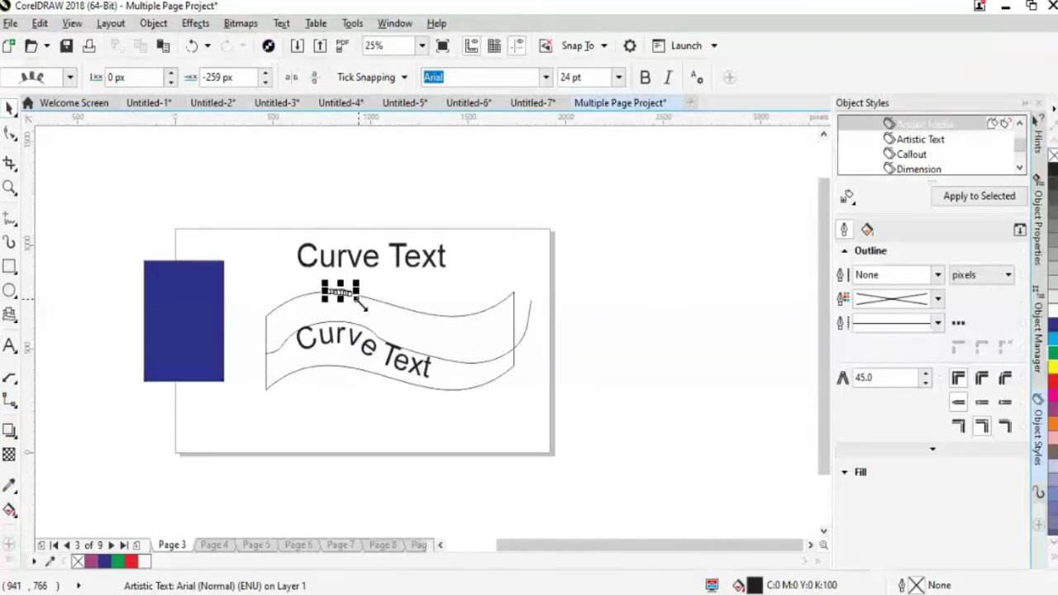
Enlarge the text on the wave's upper edge to about 182 pt and adjust its position along the edge.
{"action": "left_click_drag", "start_coordinate": [357, 301], "coordinate": [500, 373]}
{"action": "left_click_drag", "start_coordinate": [397, 295], "coordinate": [469, 372]}
{"action": "left_click", "coordinate": [536, 379]}
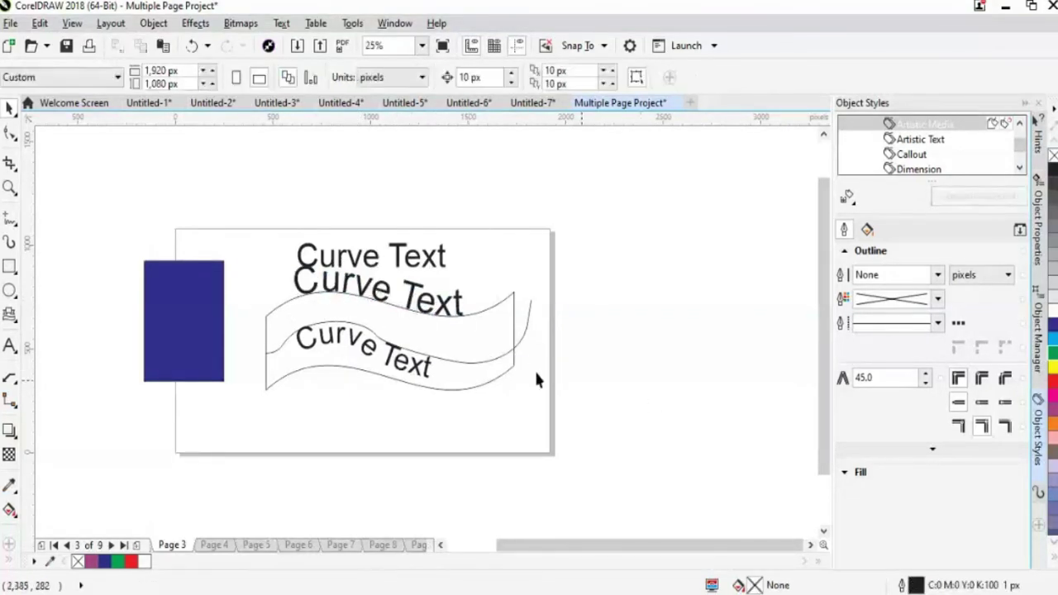
Try moving the enlarged text inside the wave, at a distance from path of about -132 px and an offset of about 24 px.
{"action": "left_click", "coordinate": [413, 299]}
{"action": "left_click_drag", "start_coordinate": [414, 299], "coordinate": [406, 352]}
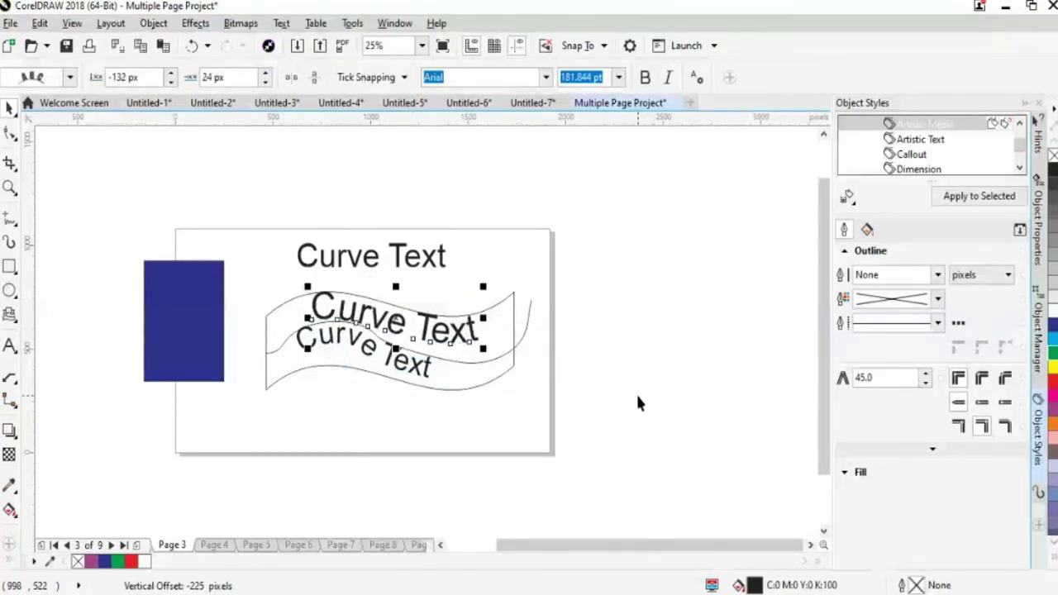
{"action": "left_click", "coordinate": [662, 378]}
Delete the freehand curve with its fitted text and the straight Curve Text above the wave.
{"action": "left_click", "coordinate": [398, 350]}
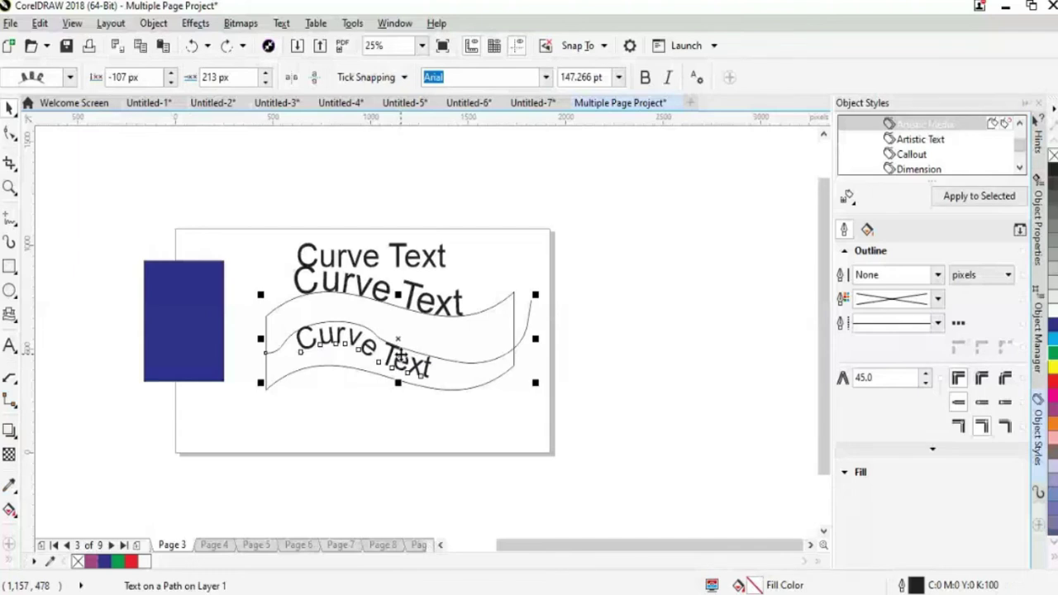
{"action": "key", "text": "Delete"}
{"action": "left_click", "coordinate": [397, 258]}
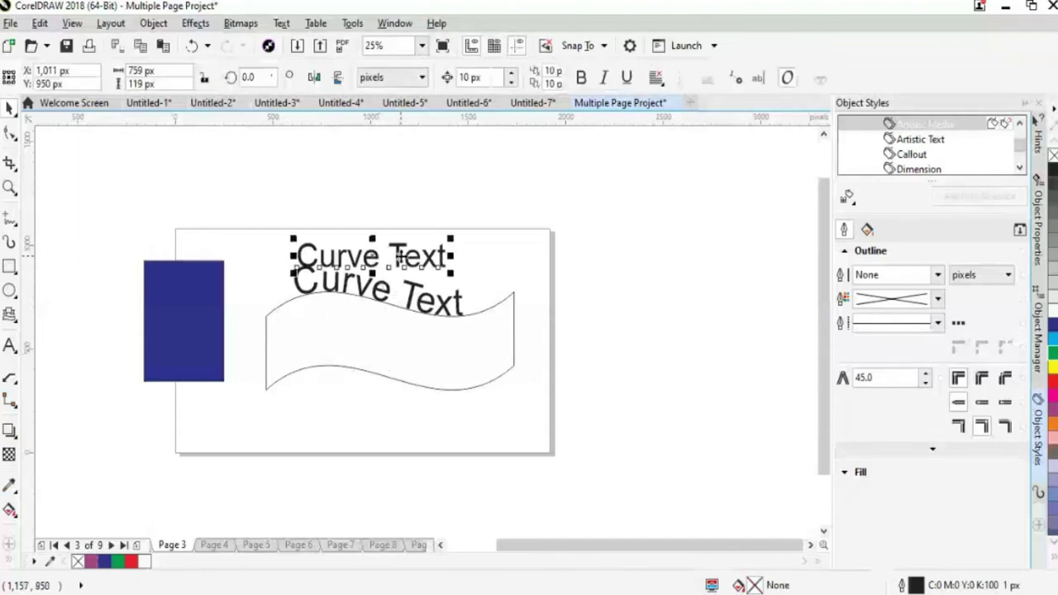
{"action": "left_click", "coordinate": [400, 254]}
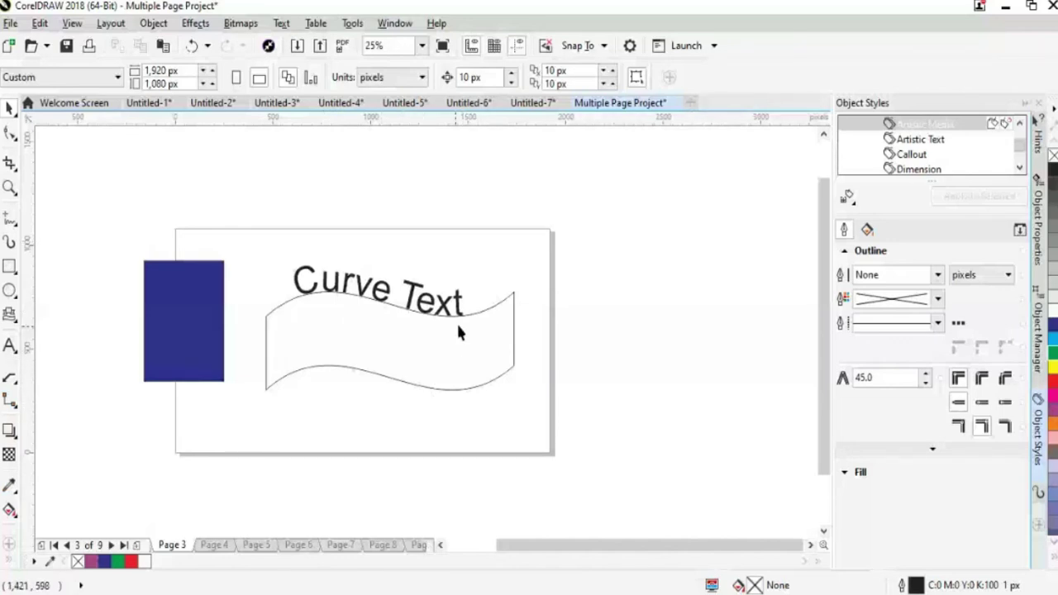
Duplicate the wave with its fitted text slightly below the original so the copied text sits inside the original wave.
{"action": "left_click", "coordinate": [484, 317]}
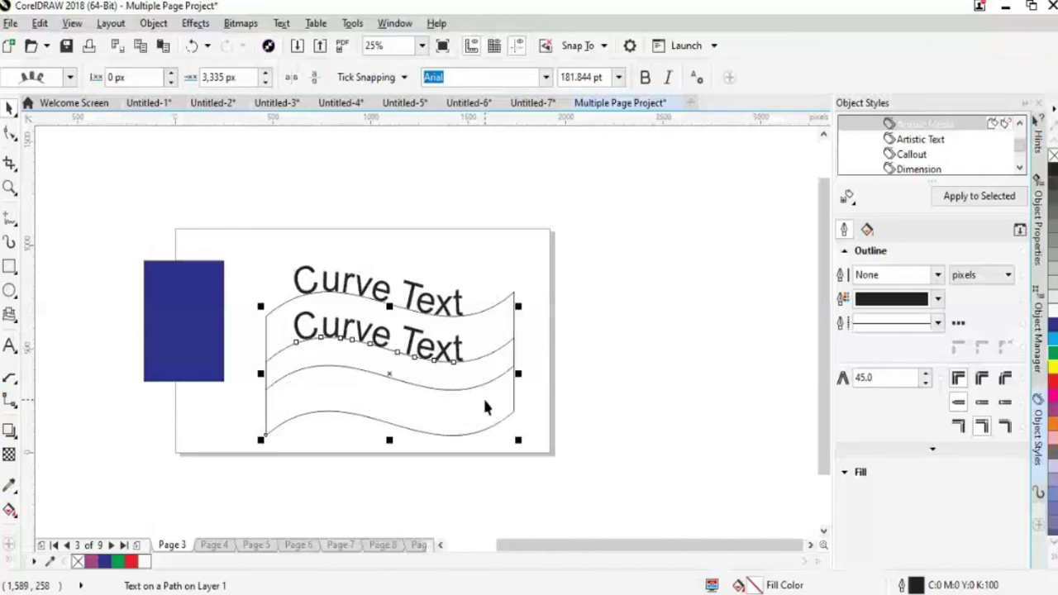
{"action": "left_click", "coordinate": [509, 329]}
{"action": "left_click", "coordinate": [457, 299]}
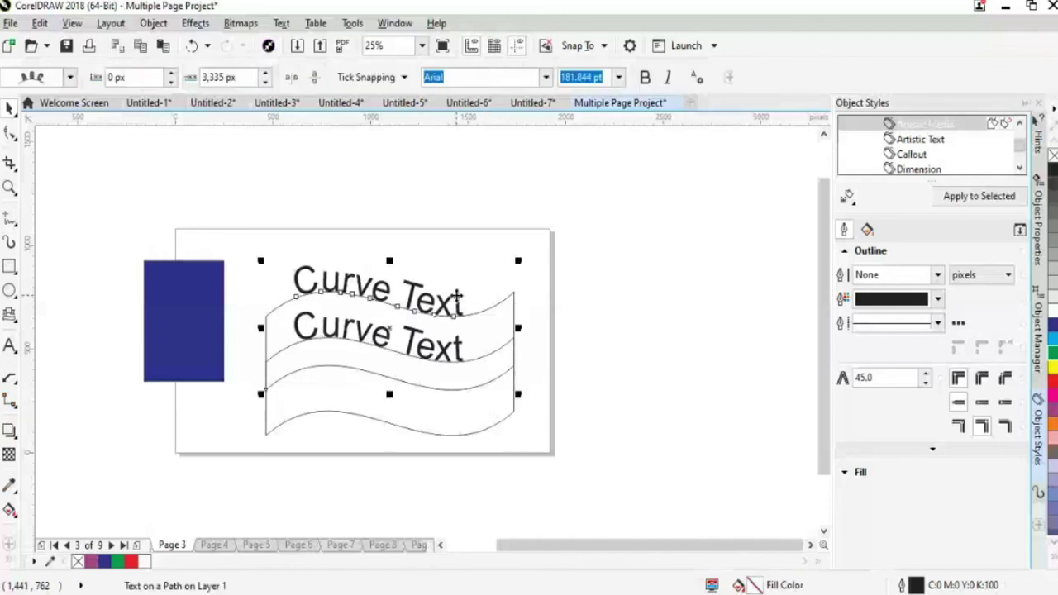
{"action": "left_click", "coordinate": [550, 354]}
Erase the Curve Text fitted to the original wave's upper edge, keeping the wave outline.
{"action": "left_click", "coordinate": [439, 308]}
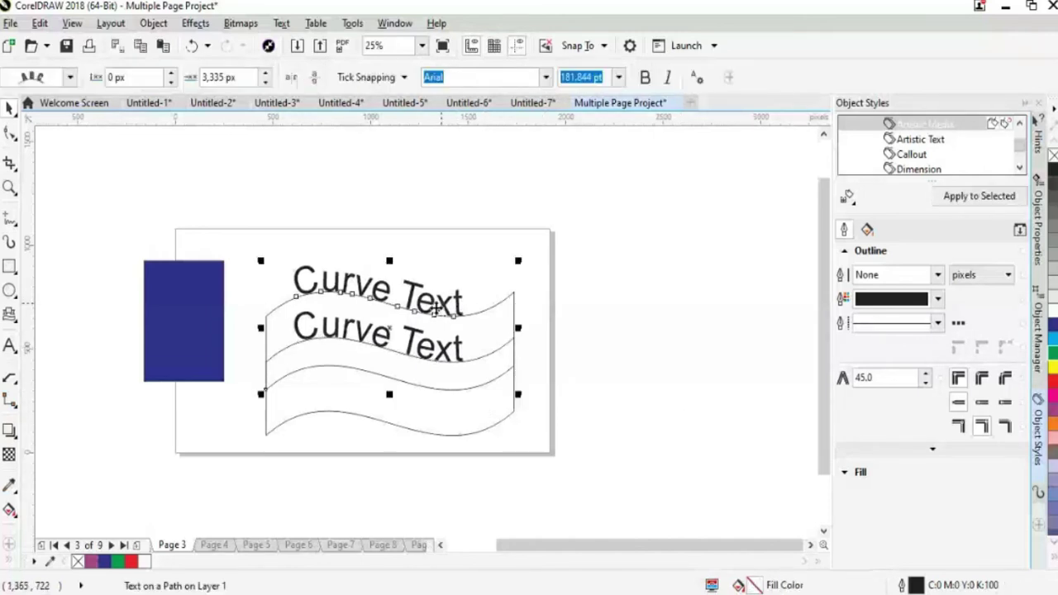
{"action": "left_click", "coordinate": [10, 347]}
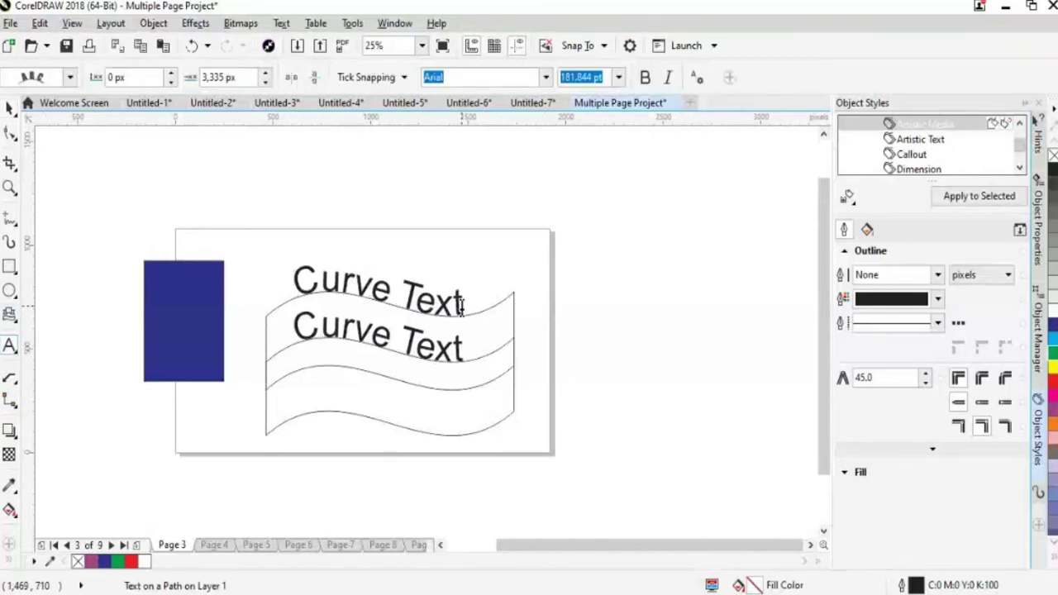
{"action": "left_click", "coordinate": [461, 306]}
{"action": "key", "text": "BackSpace"}
{"action": "key", "text": "BackSpace"}
{"action": "key", "text": "BackSpace"}
{"action": "key", "text": "BackSpace"}
{"action": "key", "text": "BackSpace"}
{"action": "key", "text": "BackSpace"}
{"action": "key", "text": "BackSpace"}
{"action": "key", "text": "BackSpace"}
{"action": "key", "text": "BackSpace"}
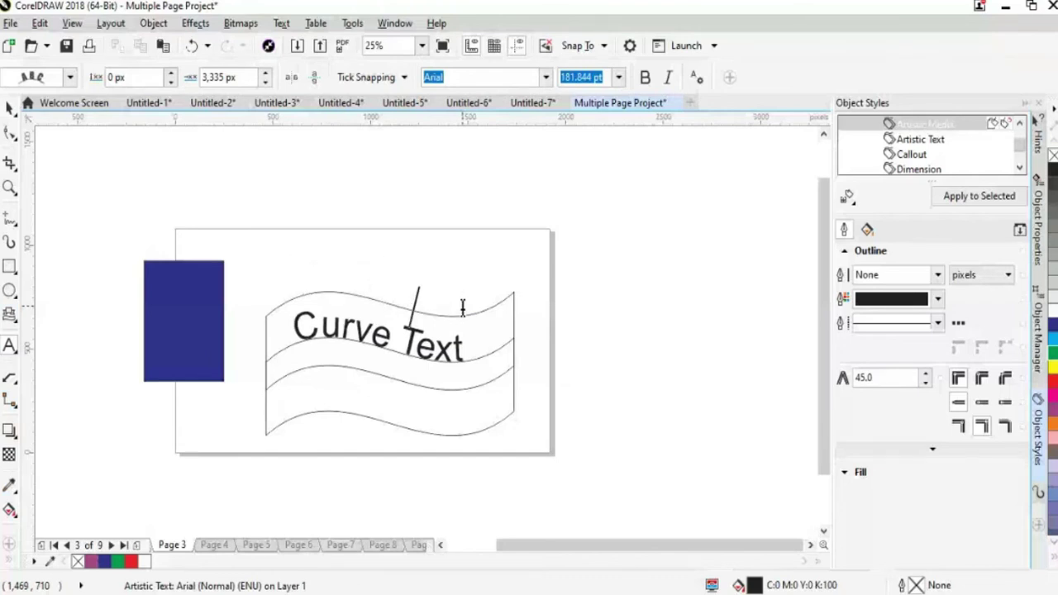
{"action": "left_click", "coordinate": [10, 107]}
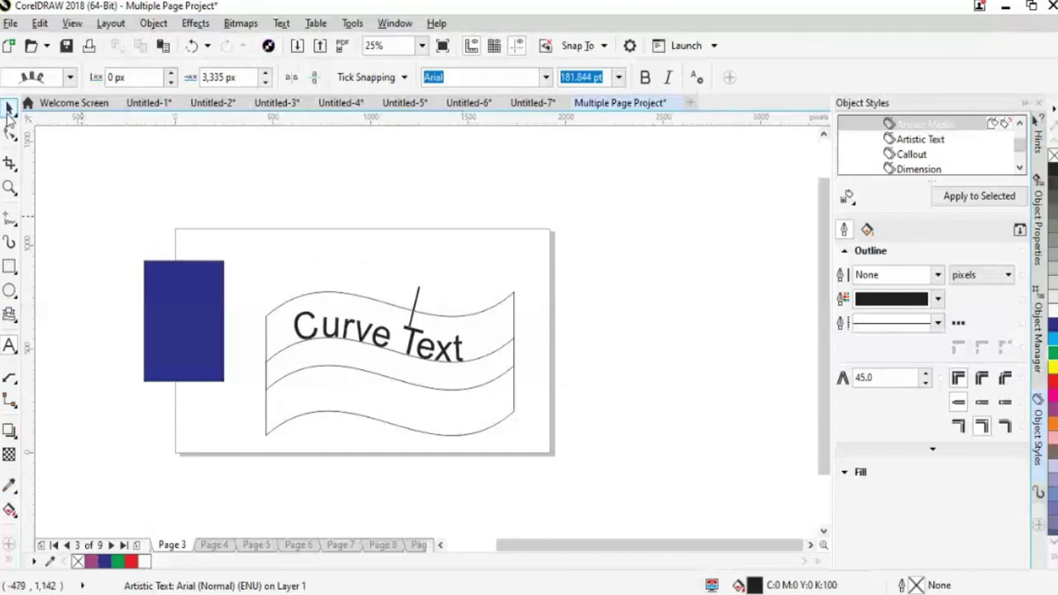
{"action": "left_click", "coordinate": [698, 393]}
{"action": "left_click", "coordinate": [432, 354]}
{"action": "right_click", "coordinate": [432, 354]}
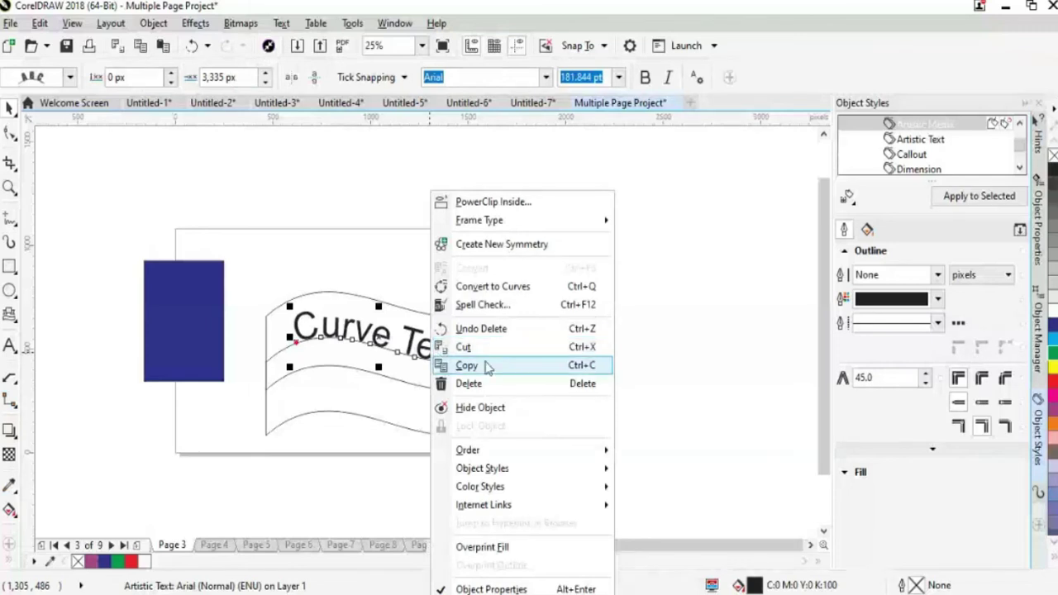
{"action": "left_click", "coordinate": [461, 419]}
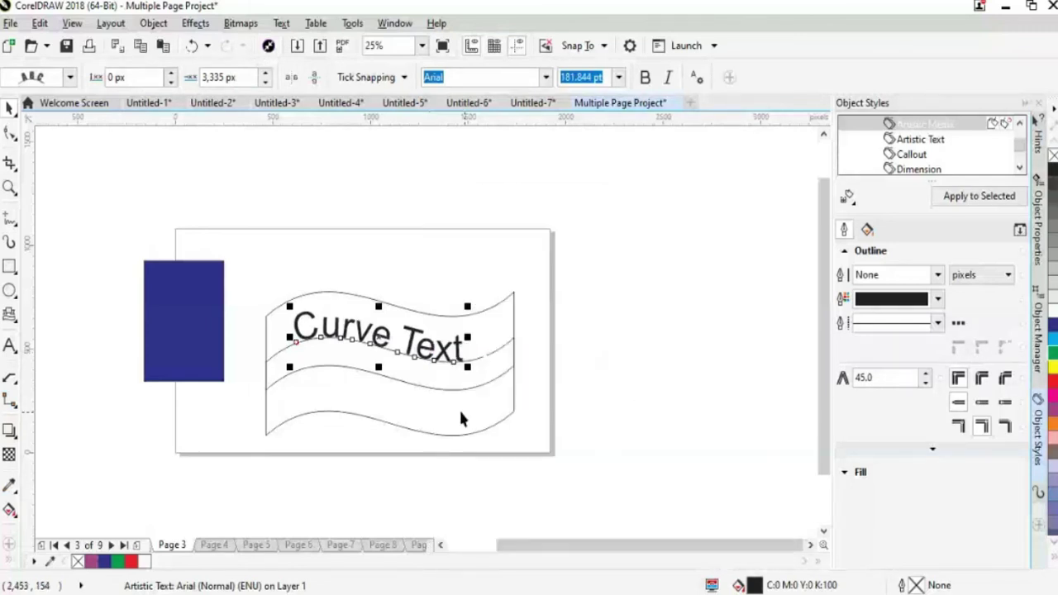
{"action": "left_click", "coordinate": [614, 406]}
{"action": "left_click", "coordinate": [502, 420]}
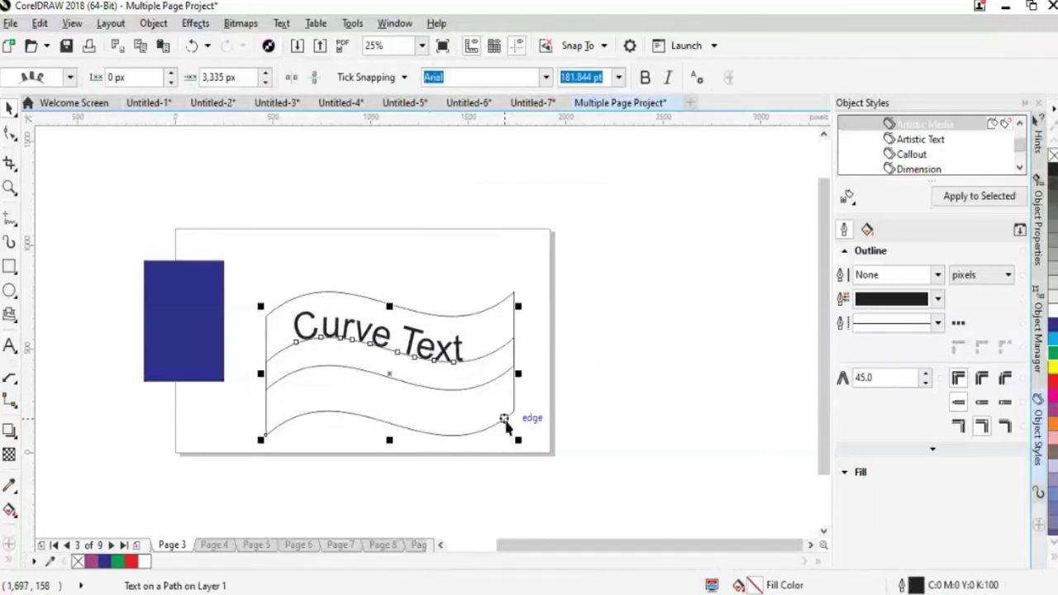
{"action": "key", "text": "Escape"}
Convert the duplicate wave's fitted Curve Text to curves.
{"action": "left_click", "coordinate": [507, 428]}
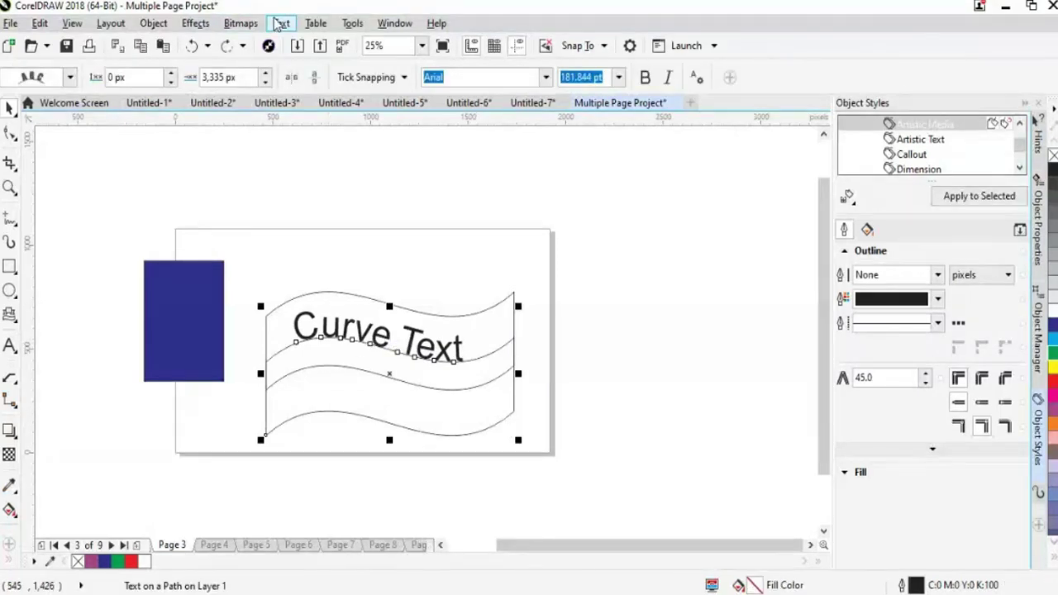
{"action": "left_click", "coordinate": [153, 23]}
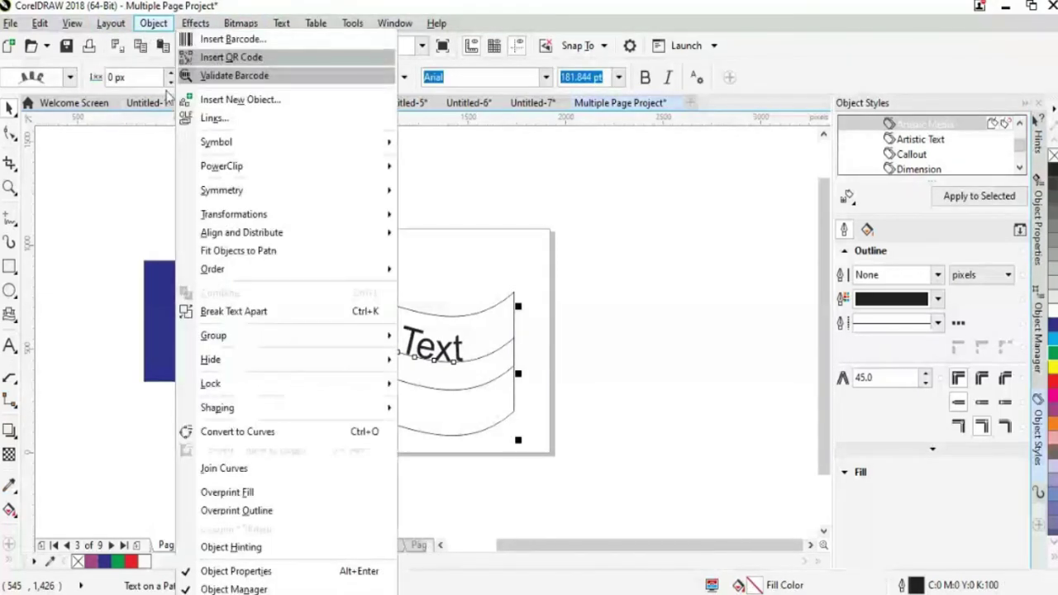
{"action": "left_click", "coordinate": [272, 434]}
{"action": "key", "text": "Escape"}
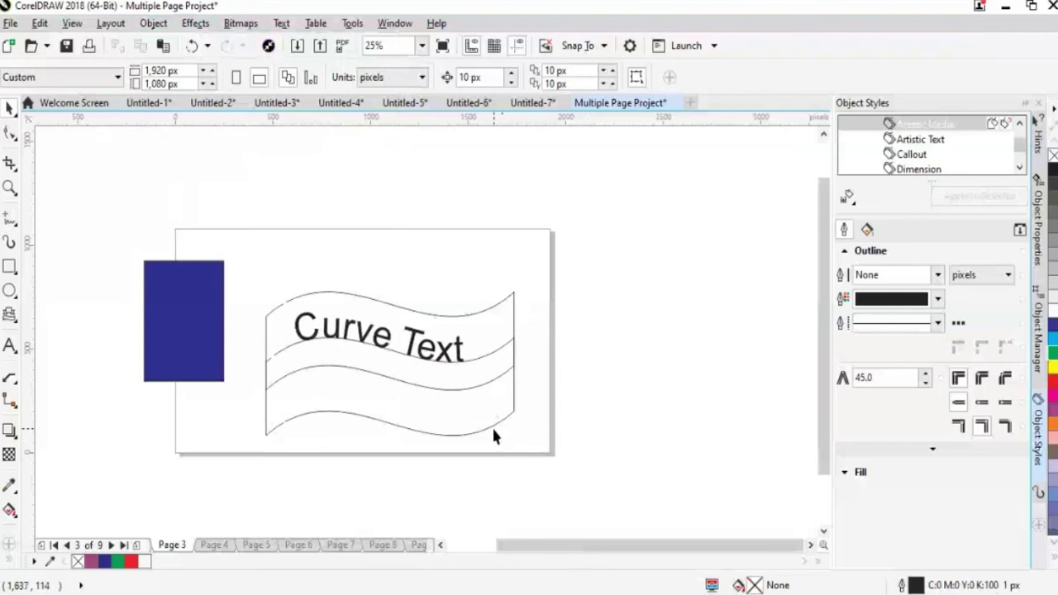
Delete the duplicate wave outline and move the converted Curve Text down to Y 538 px inside the remaining wave.
{"action": "left_click", "coordinate": [493, 435]}
{"action": "key", "text": "Delete"}
{"action": "left_click", "coordinate": [451, 357]}
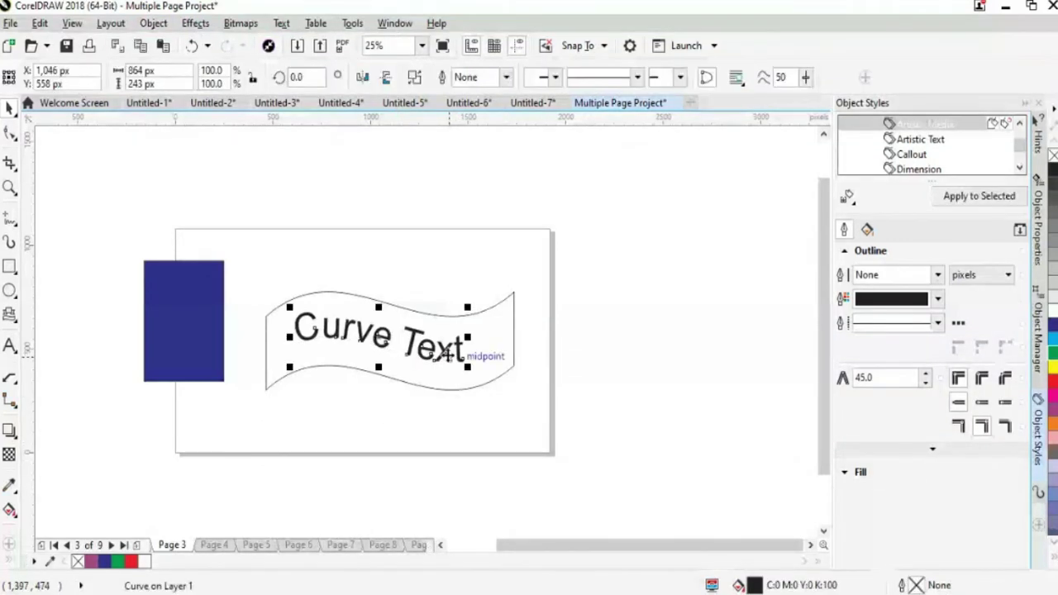
{"action": "left_click_drag", "start_coordinate": [447, 352], "coordinate": [448, 355]}
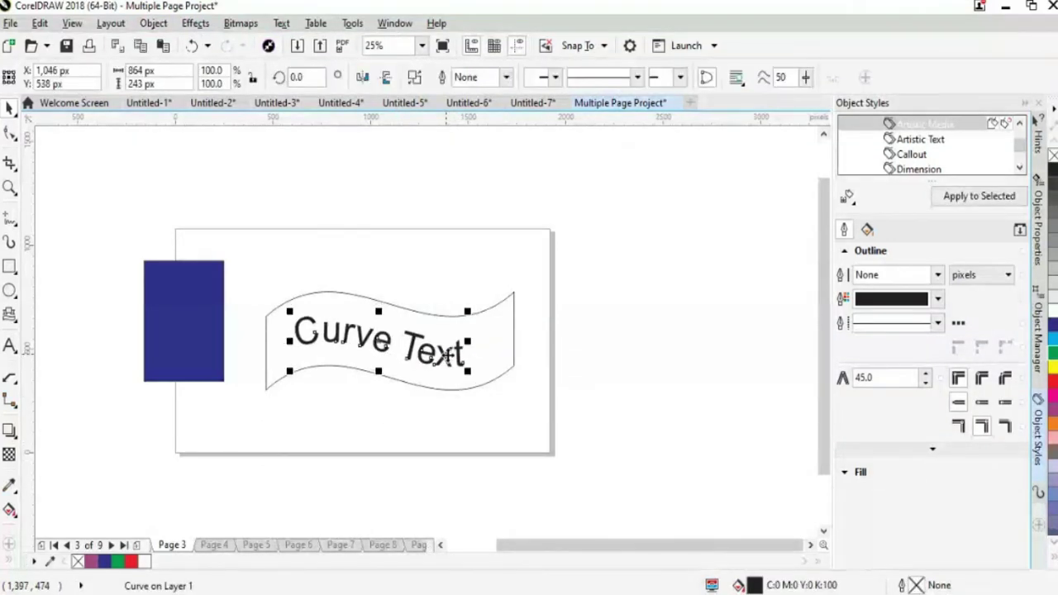
{"action": "left_click", "coordinate": [474, 427]}
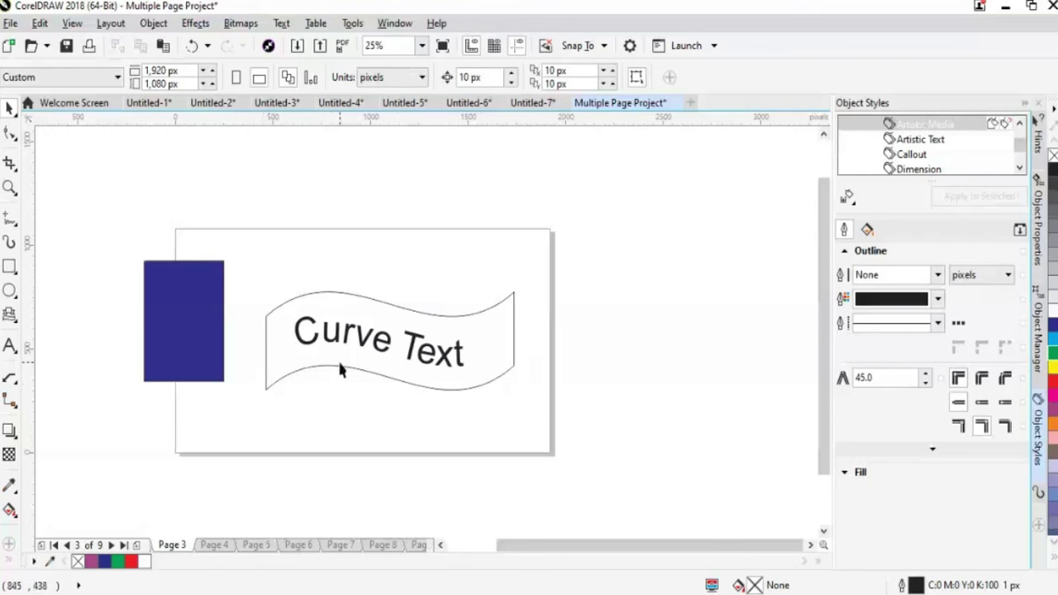
{"action": "left_click", "coordinate": [256, 312]}
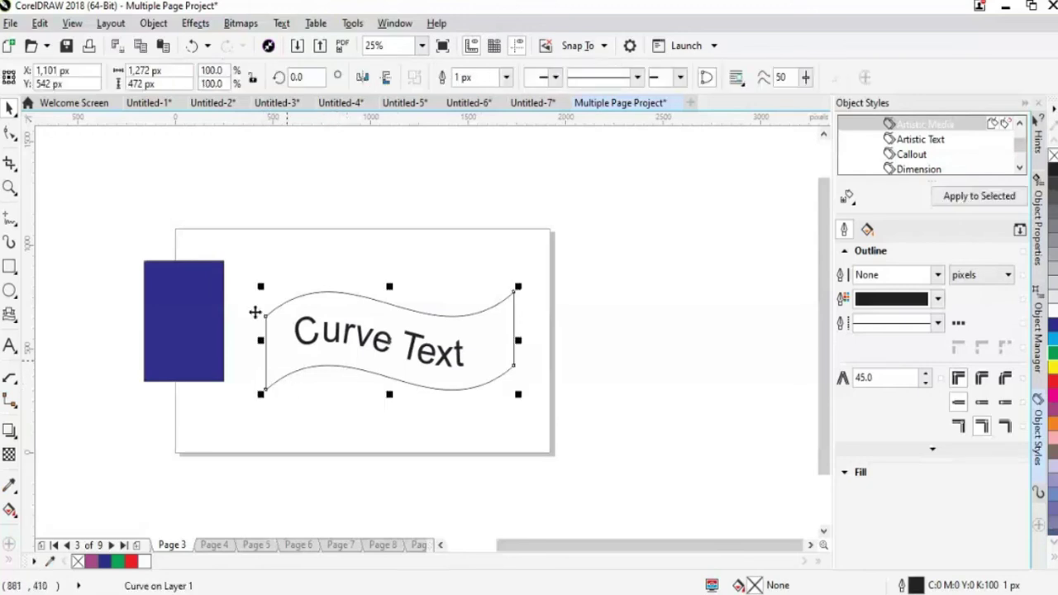
{"action": "left_click", "coordinate": [153, 23]}
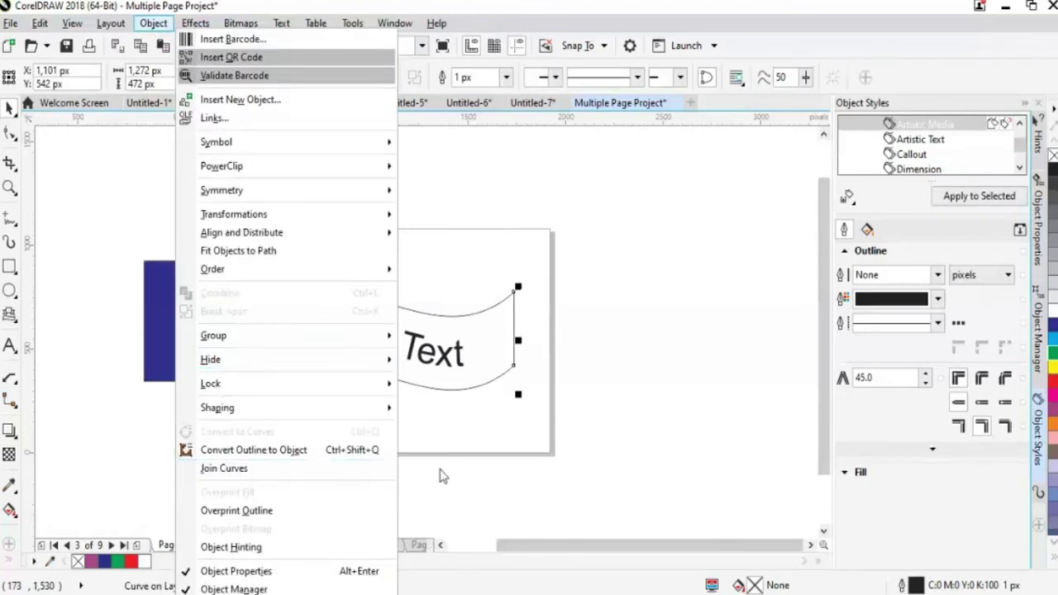
{"action": "left_click", "coordinate": [653, 427]}
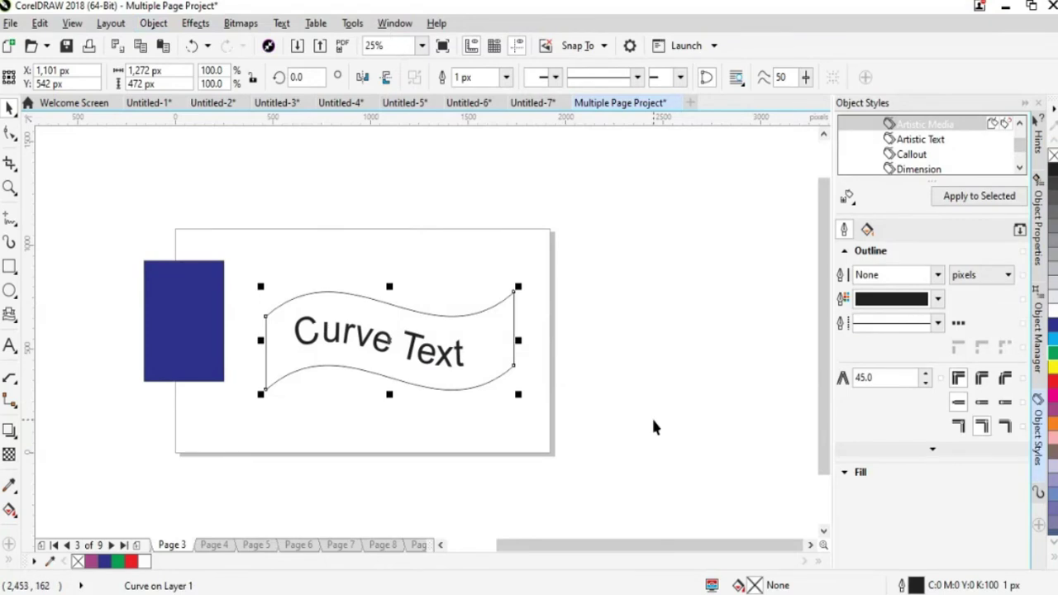
{"action": "left_click", "coordinate": [666, 436]}
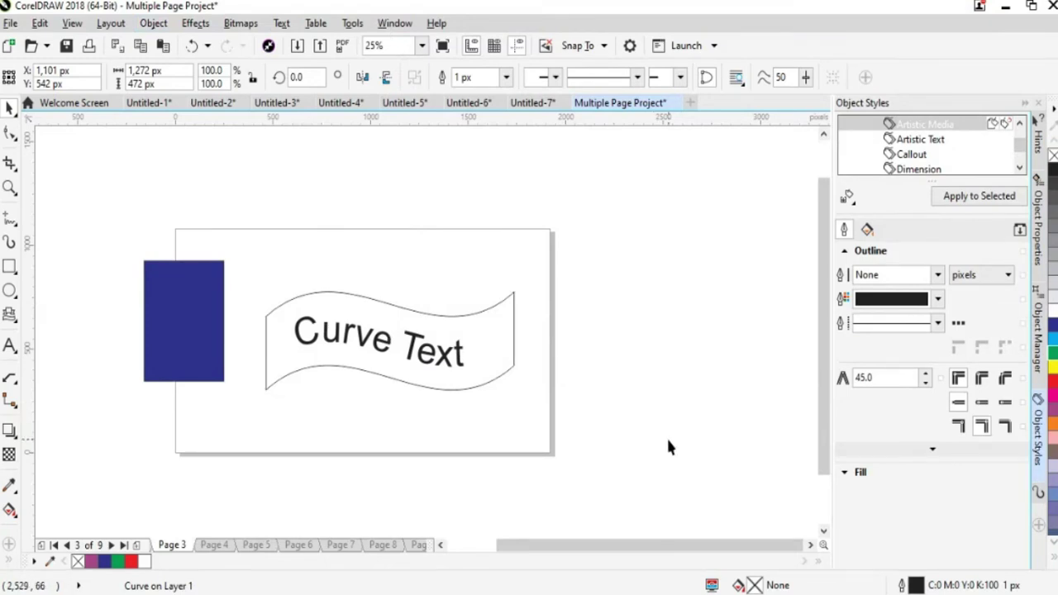
{"action": "left_click", "coordinate": [409, 307]}
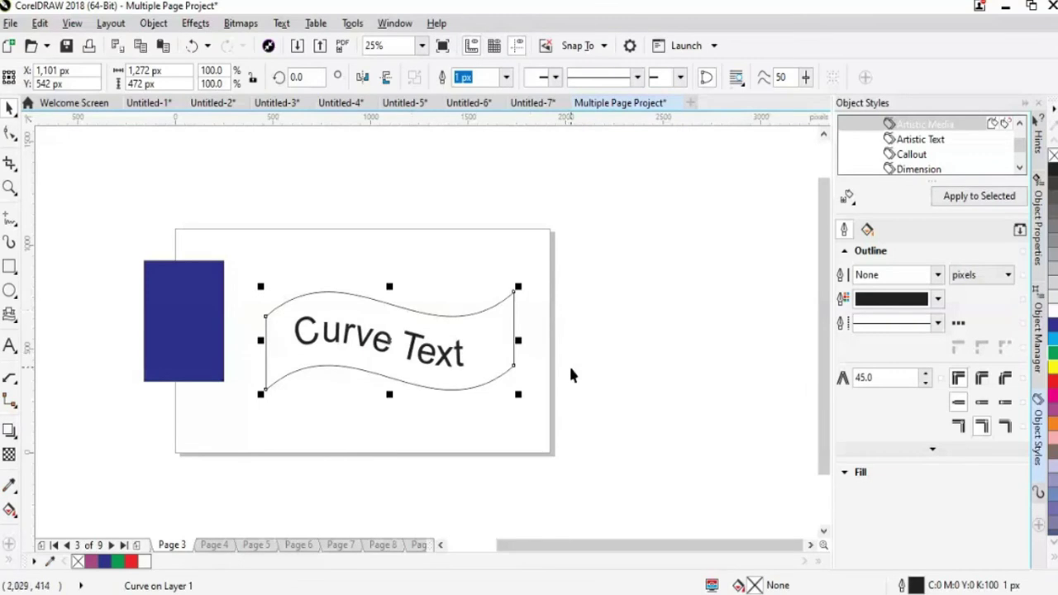
{"action": "key", "text": "Escape"}
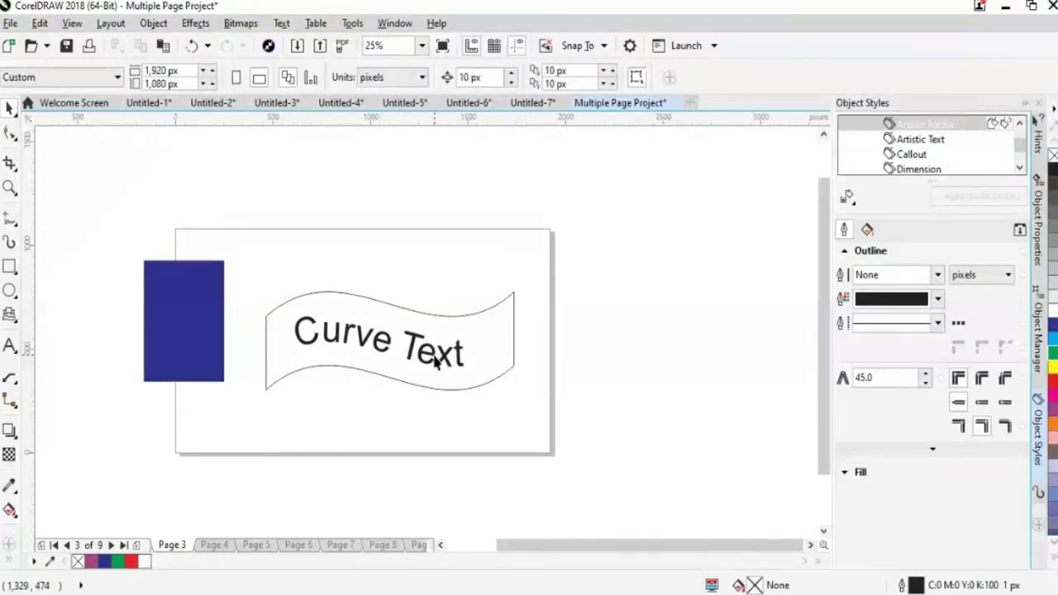
Try to enlarge the converted Curve Text inside the wave, scaling it proportionally to about 107.8%.
{"action": "left_click", "coordinate": [471, 372]}
{"action": "left_click_drag", "start_coordinate": [466, 370], "coordinate": [483, 373]}
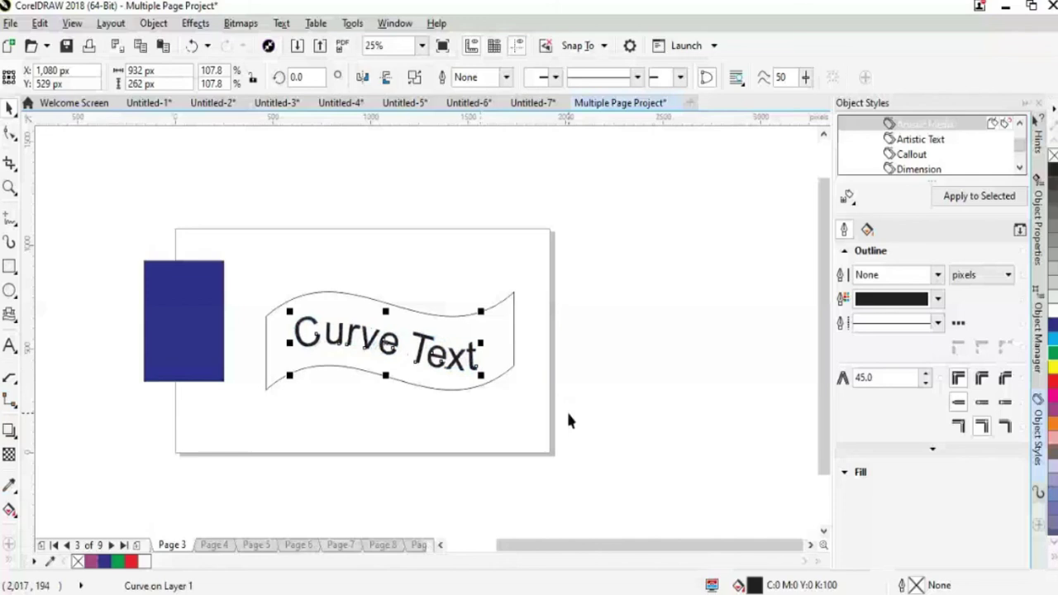
{"action": "key", "text": "ctrl+z"}
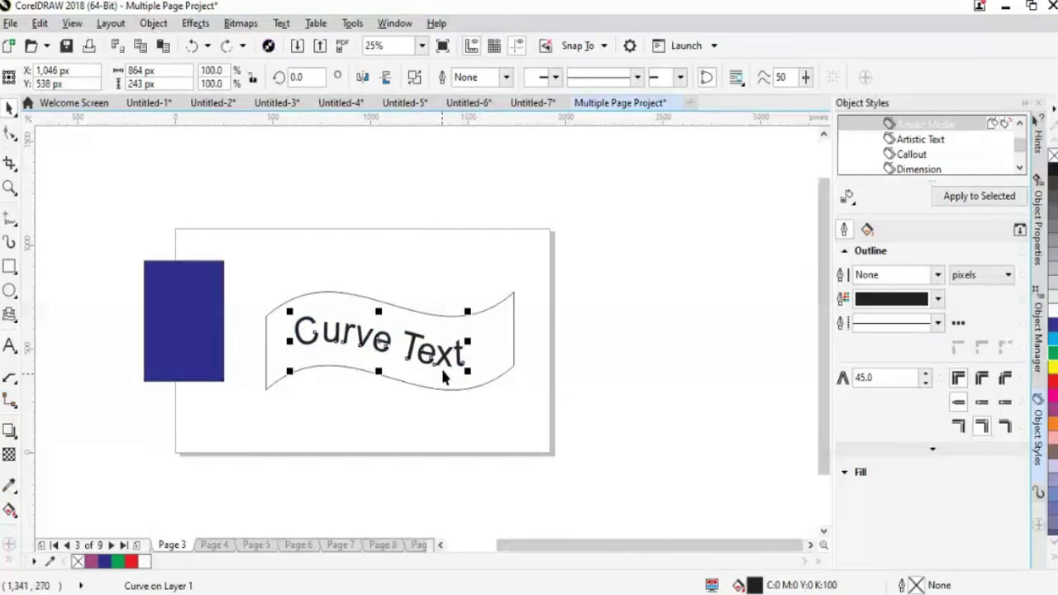
{"action": "mouse_move", "coordinate": [466, 372]}
{"action": "left_mouse_down"}
{"action": "mouse_move", "coordinate": [521, 387]}
{"action": "mouse_move", "coordinate": [476, 374]}
{"action": "left_mouse_up"}
{"action": "left_click", "coordinate": [595, 412]}
Undo the changes back to the editable Curve Text fitted to the duplicate wave, before its conversion to curves.
{"action": "key", "text": "ctrl+z"}
{"action": "key", "text": "ctrl+z"}
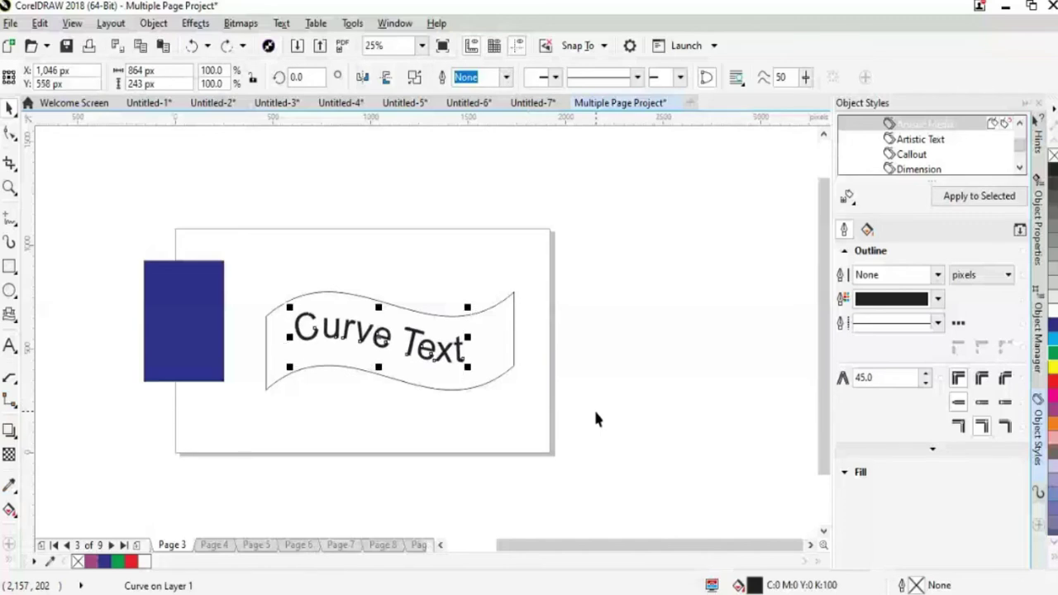
{"action": "left_click", "coordinate": [452, 354]}
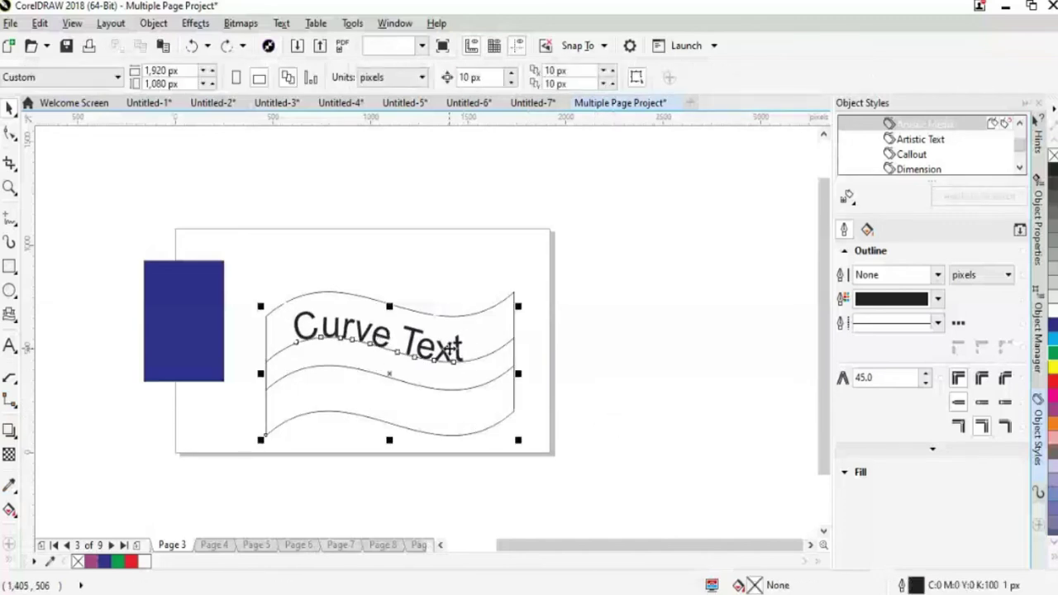
Enlarge the fitted Curve Text to 219.41 pt and nudge it slightly down together with the duplicate wave.
{"action": "left_click_drag", "start_coordinate": [468, 361], "coordinate": [504, 372]}
{"action": "left_click", "coordinate": [437, 382]}
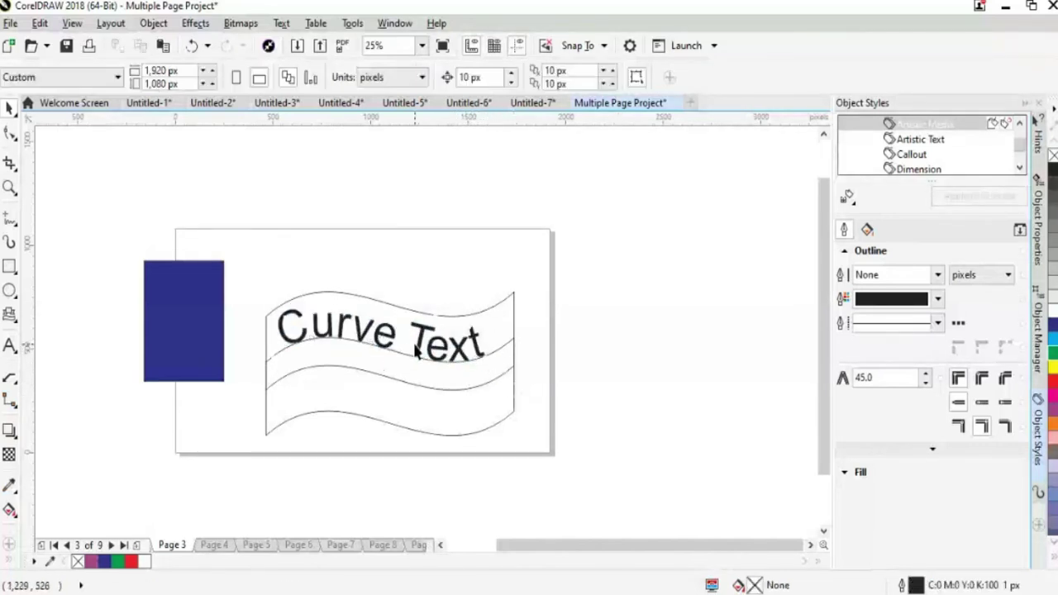
{"action": "left_click", "coordinate": [421, 342]}
{"action": "key", "text": "Up"}
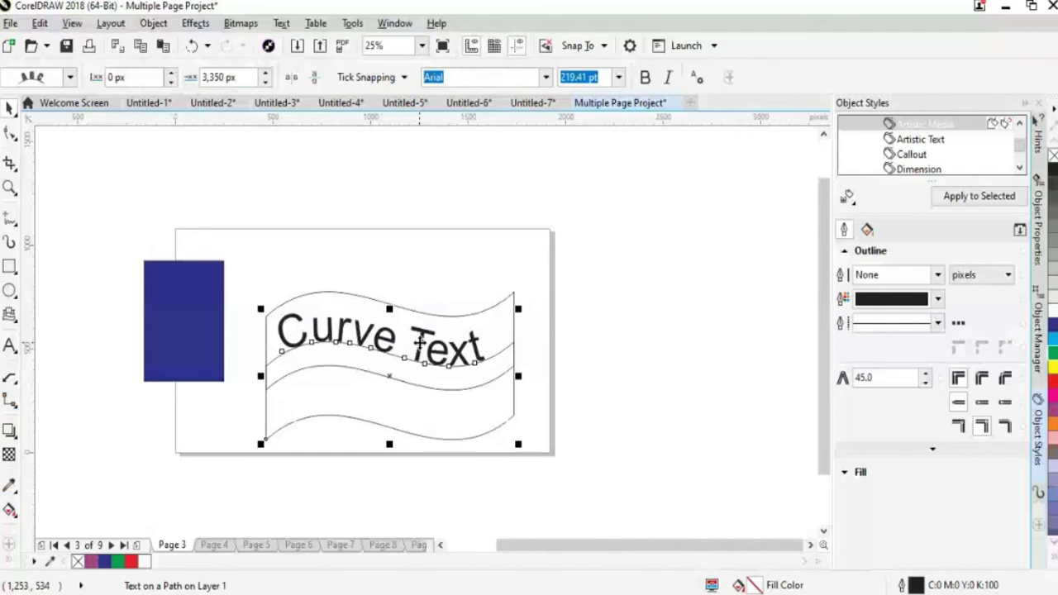
{"action": "left_click", "coordinate": [684, 434]}
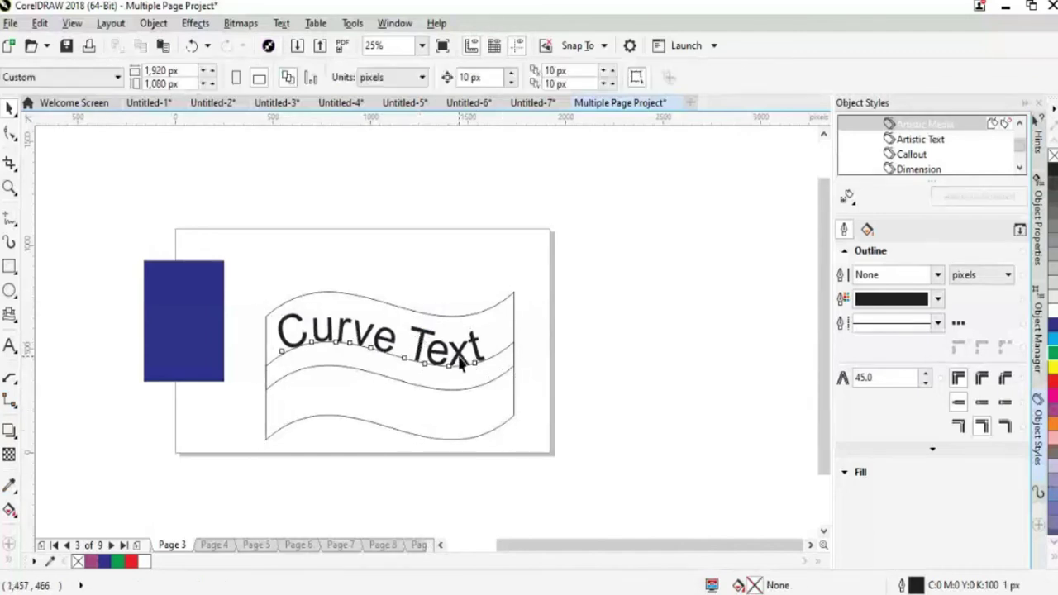
Convert the enlarged Curve Text on the duplicate wave's path to curves.
{"action": "left_click", "coordinate": [459, 357]}
{"action": "left_click", "coordinate": [153, 23]}
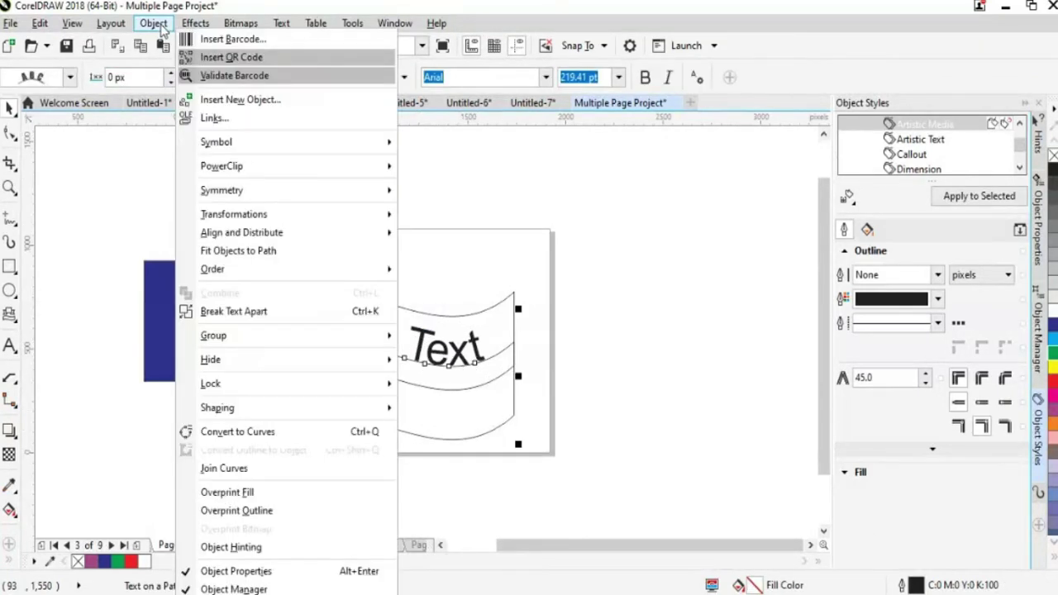
{"action": "left_click", "coordinate": [290, 431]}
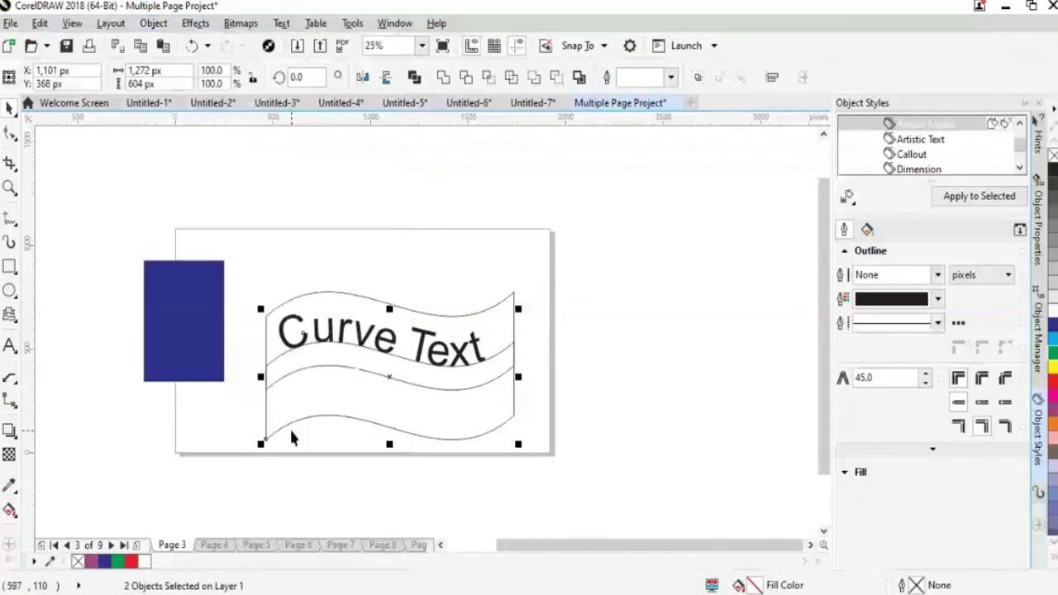
Delete the duplicate wave outline, keeping the enlarged Curve Text curves inside the original wave.
{"action": "left_click", "coordinate": [488, 466]}
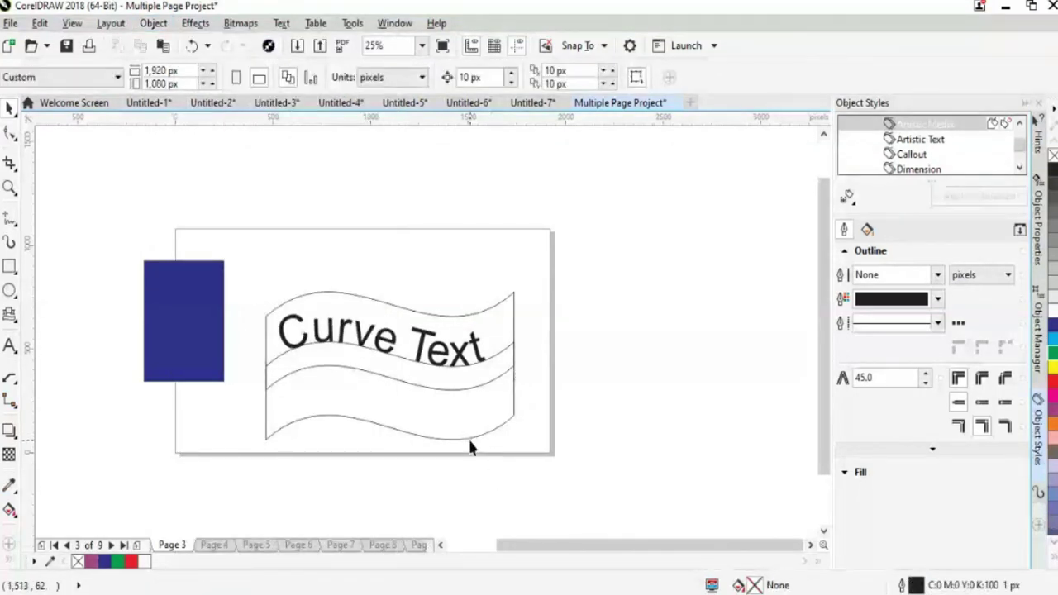
{"action": "left_click", "coordinate": [472, 437]}
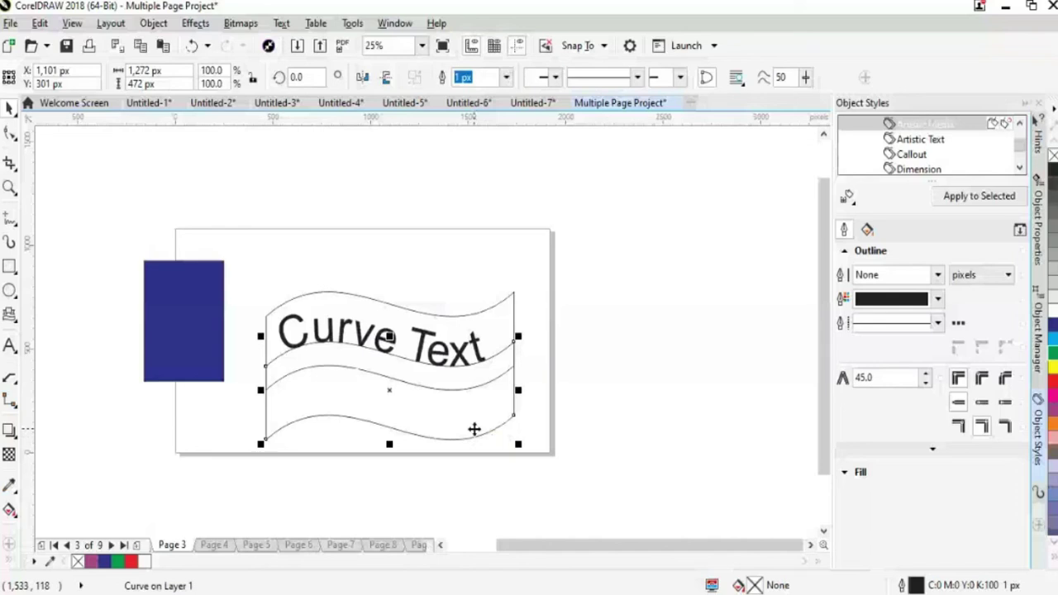
{"action": "key", "text": "Delete"}
{"action": "left_click", "coordinate": [457, 364]}
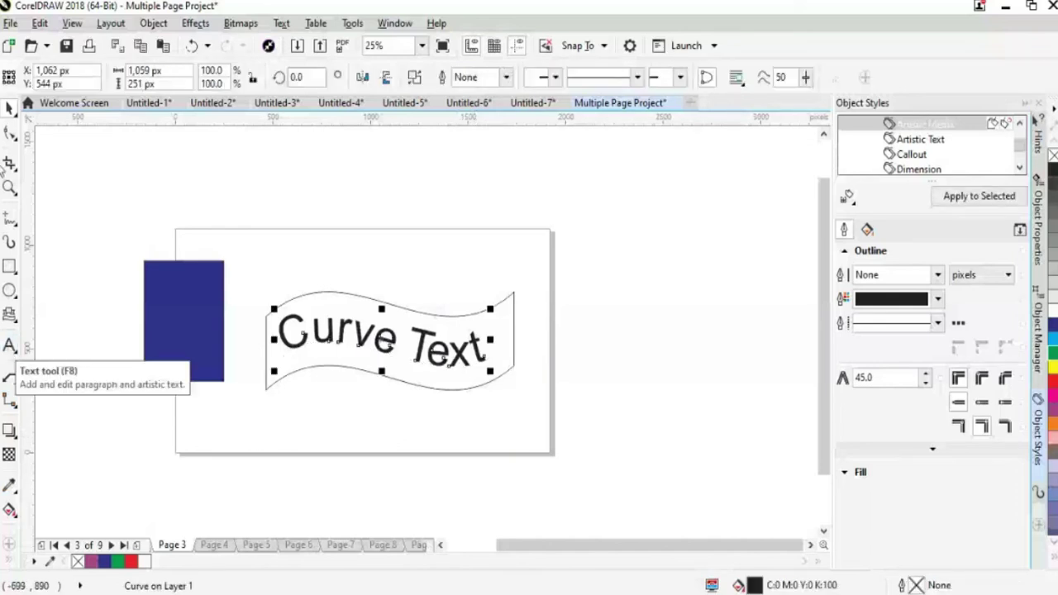
{"action": "left_click", "coordinate": [89, 175]}
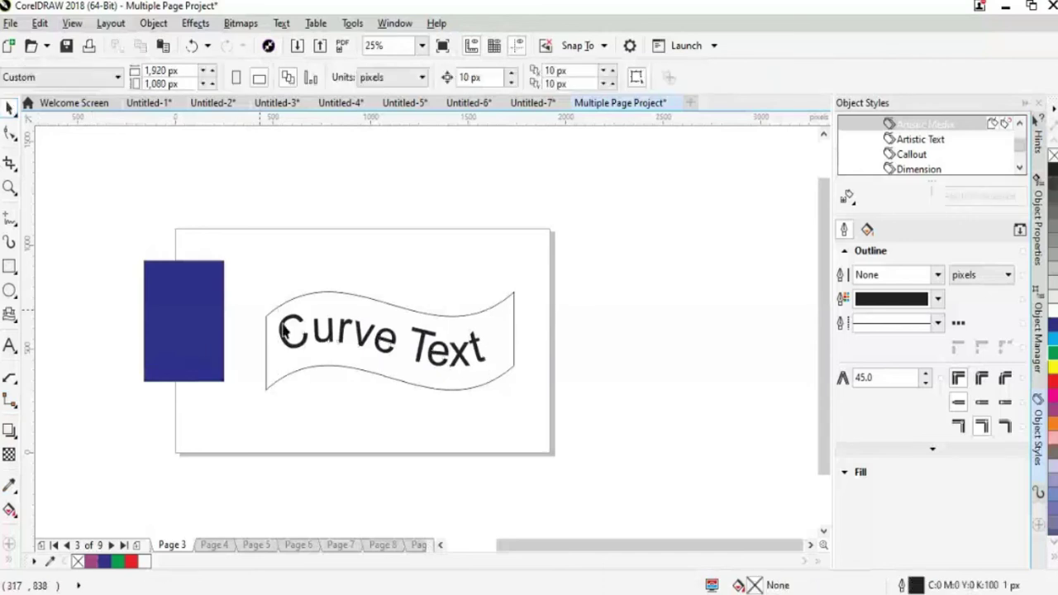
{"action": "left_click", "coordinate": [423, 381]}
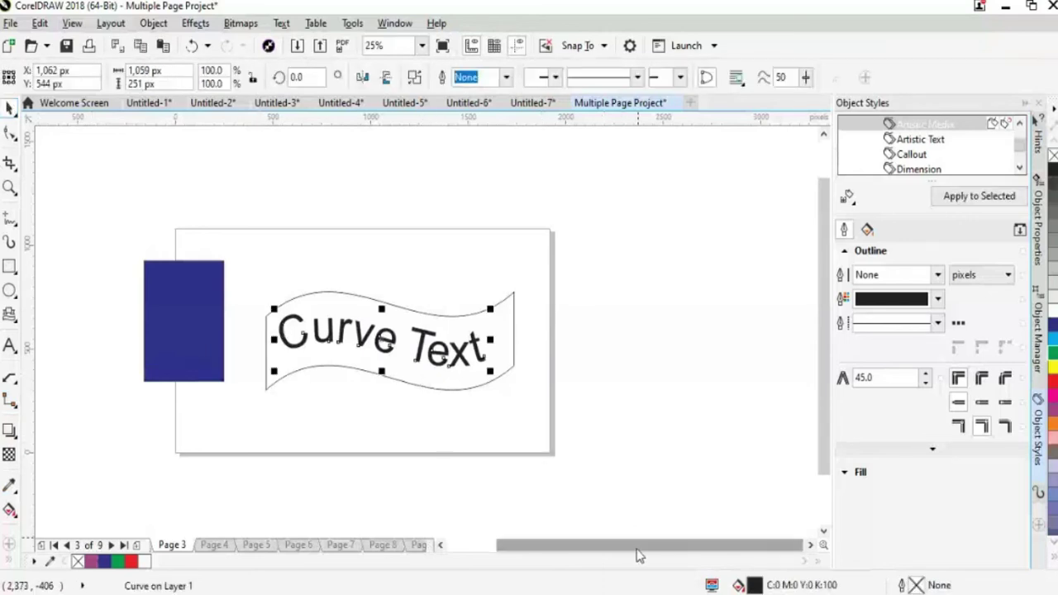
{"action": "left_click", "coordinate": [676, 455]}
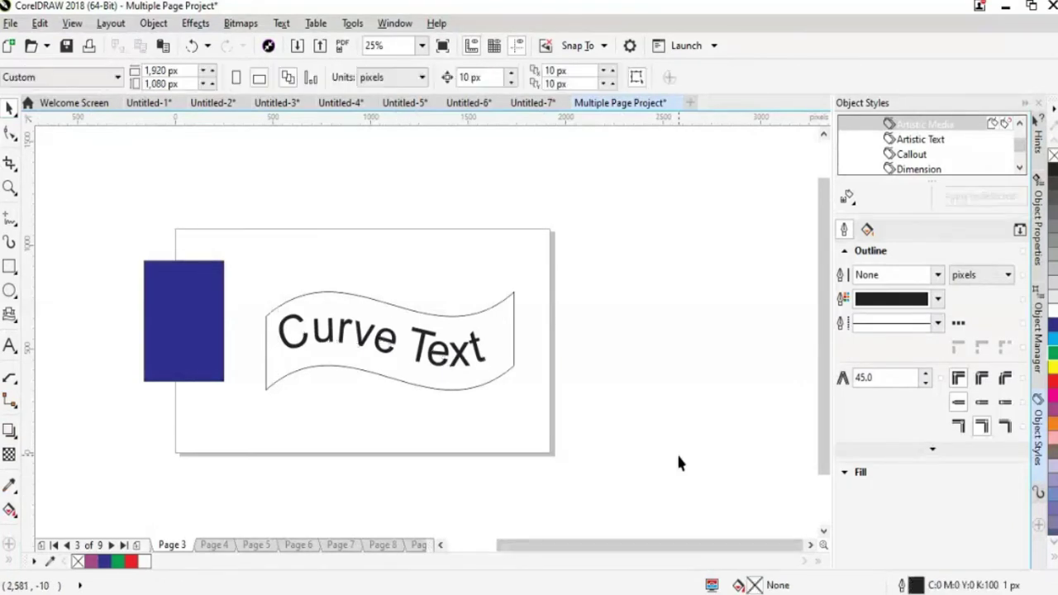